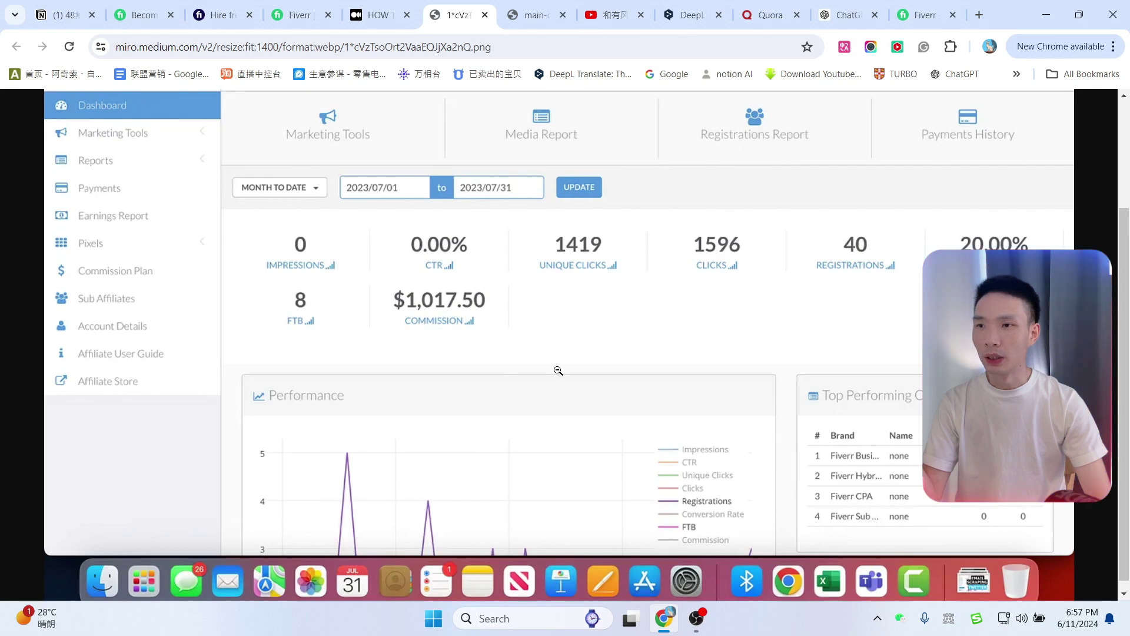
Open the Fiverr Affiliates sign-up form from the affiliate page in the incognito window and dismiss the account creation popup.
{"action": "left_click", "coordinate": [530, 15]}
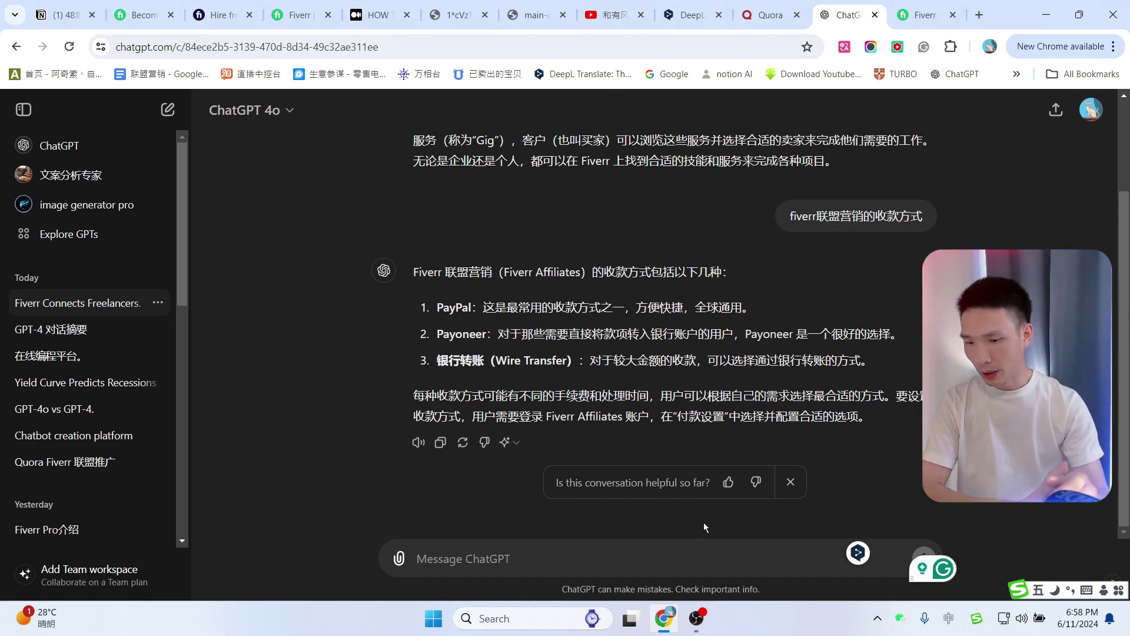
{"action": "key", "text": "ctrl+8"}
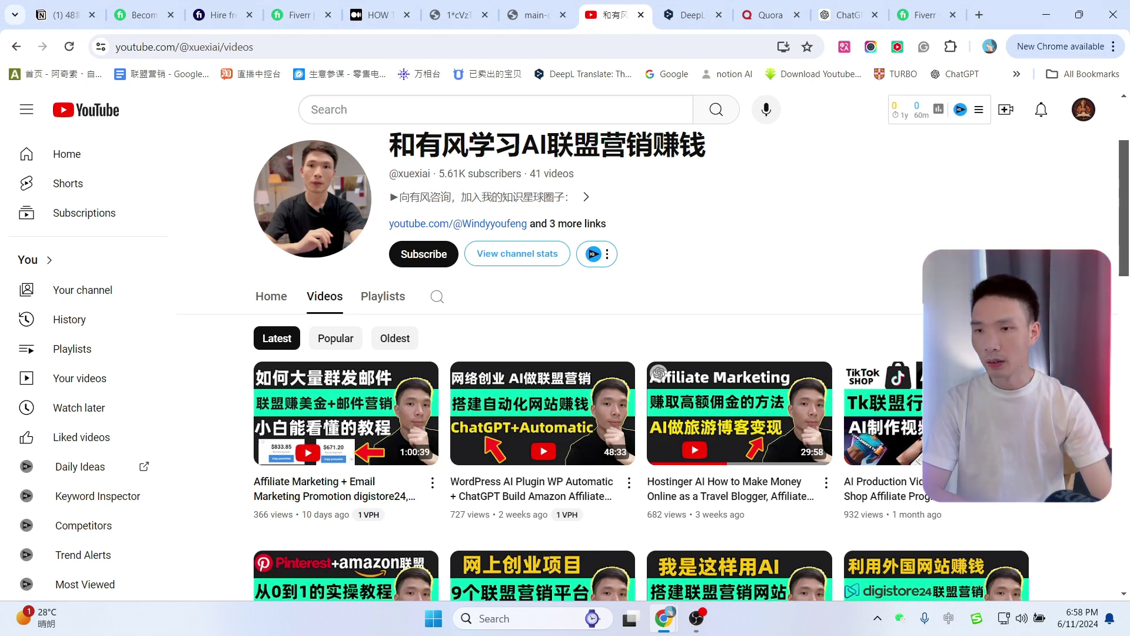
{"action": "mouse_move", "coordinate": [669, 621]}
{"action": "left_click", "coordinate": [723, 553]}
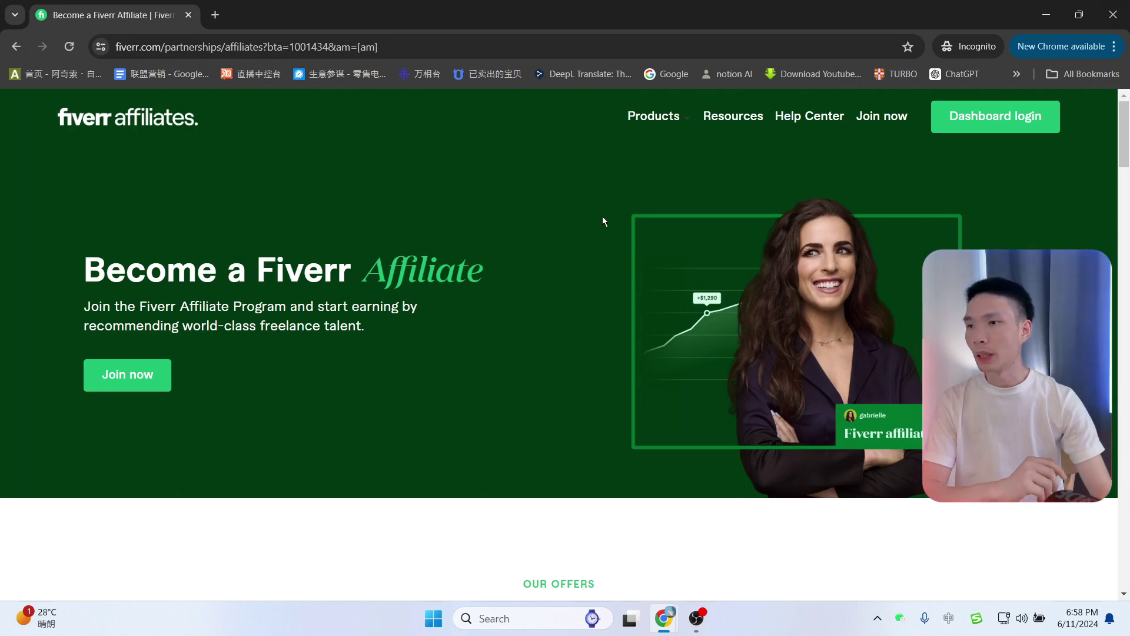
{"action": "left_click", "coordinate": [141, 377]}
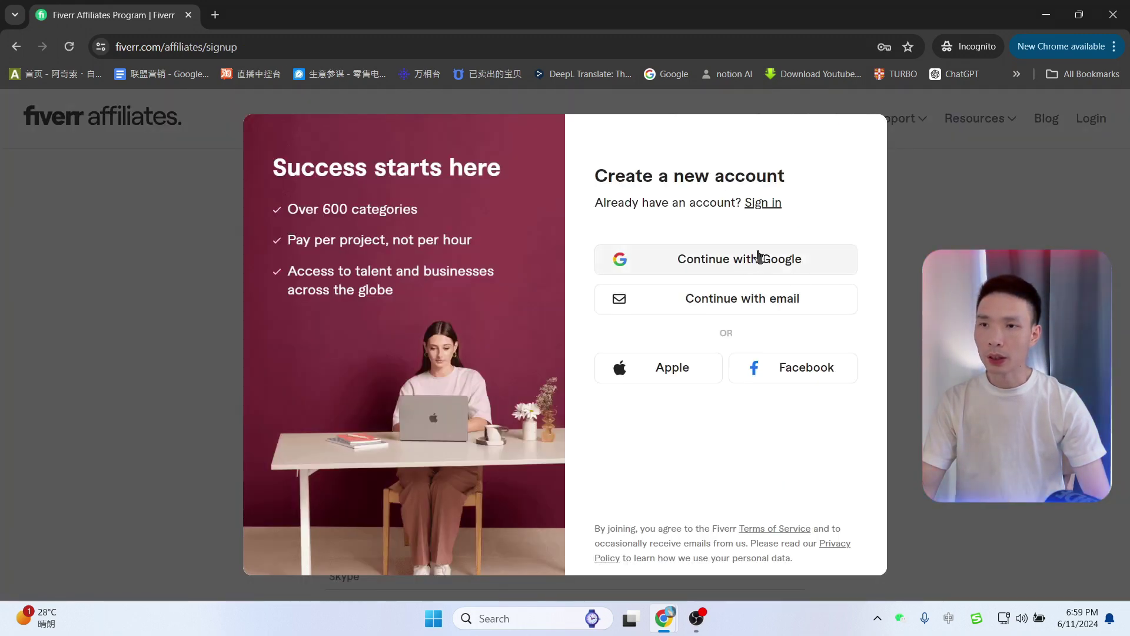
{"action": "key", "text": "Escape"}
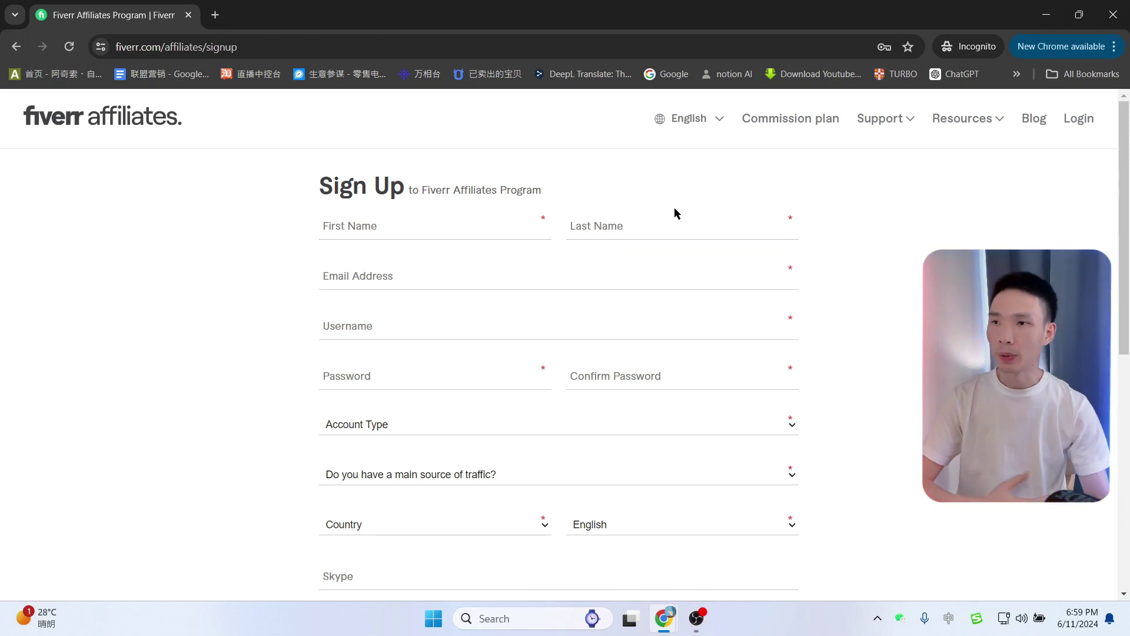
Set the account type to Private in the affiliate sign-up form.
{"action": "left_click", "coordinate": [389, 287]}
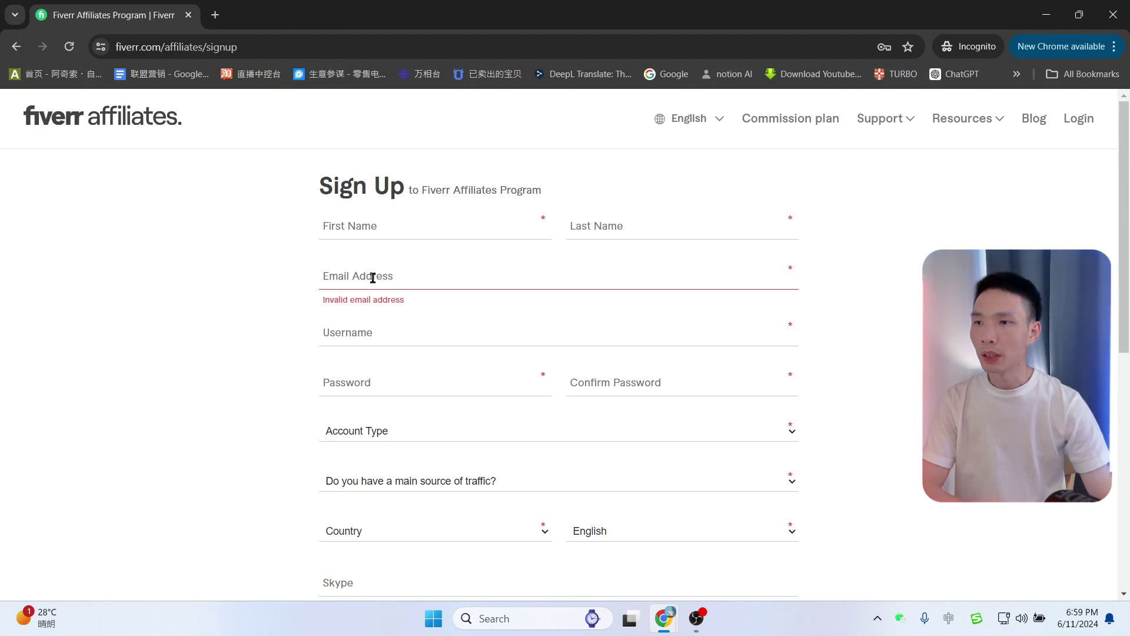
{"action": "scroll", "coordinate": [413, 274], "scroll_direction": "down", "scroll_amount": 1}
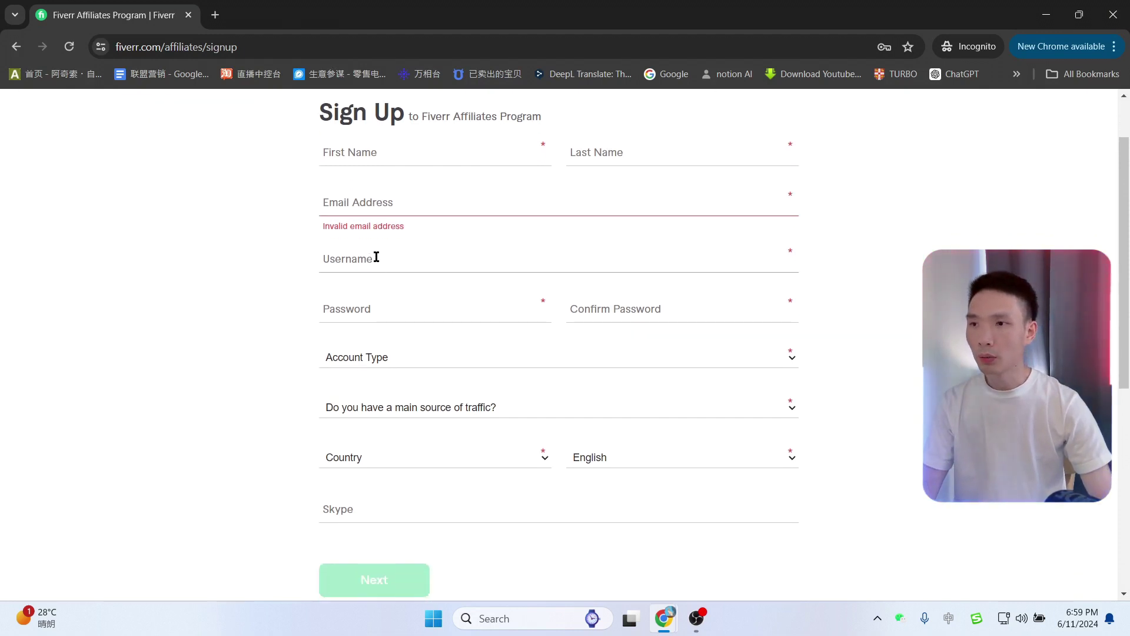
{"action": "scroll", "coordinate": [556, 262], "scroll_direction": "down", "scroll_amount": 1}
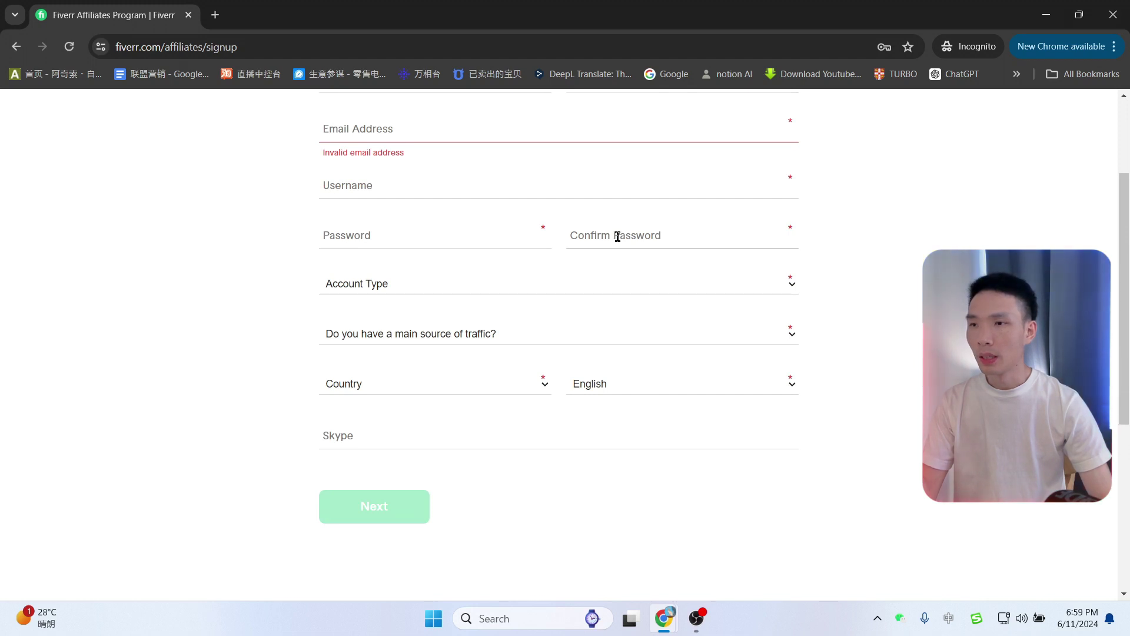
{"action": "left_click", "coordinate": [388, 288]}
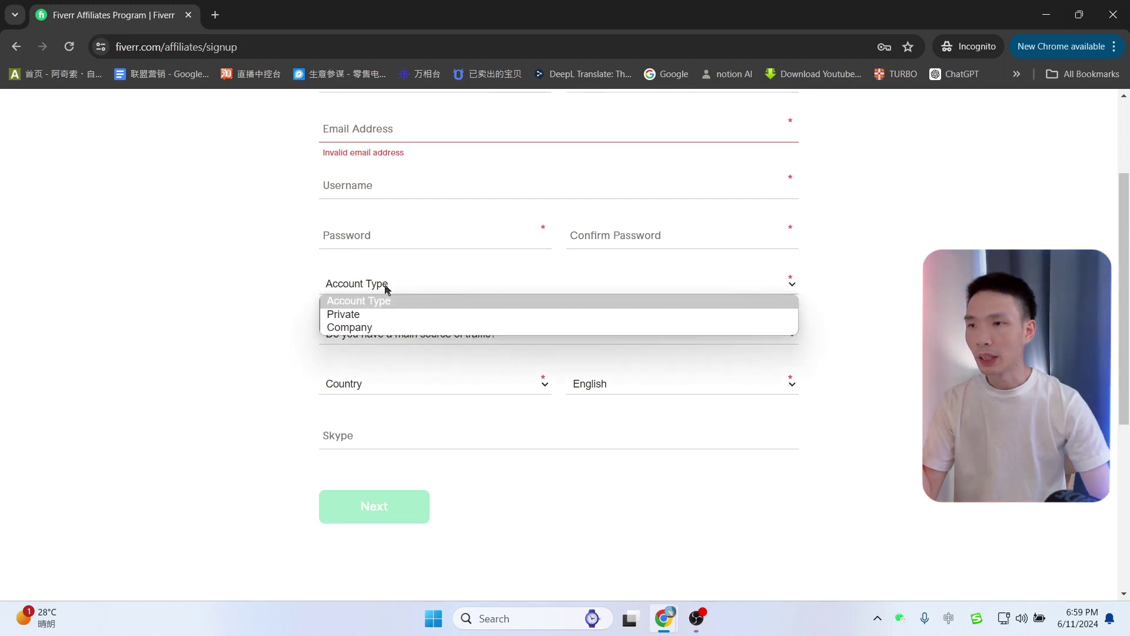
{"action": "left_click", "coordinate": [362, 315]}
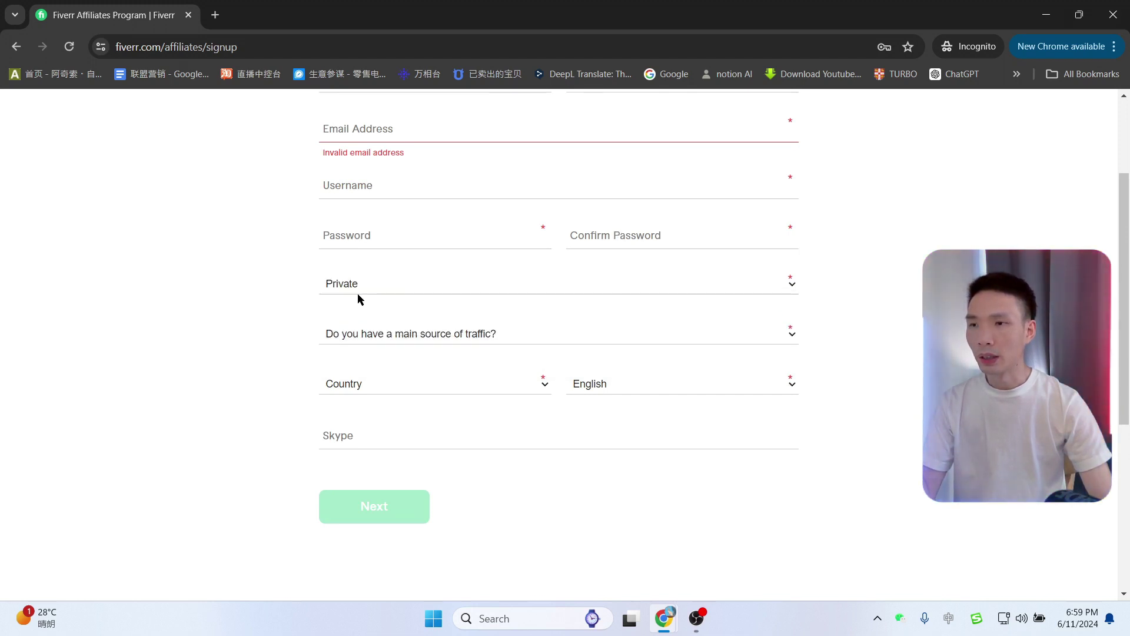
{"action": "left_click", "coordinate": [365, 290]}
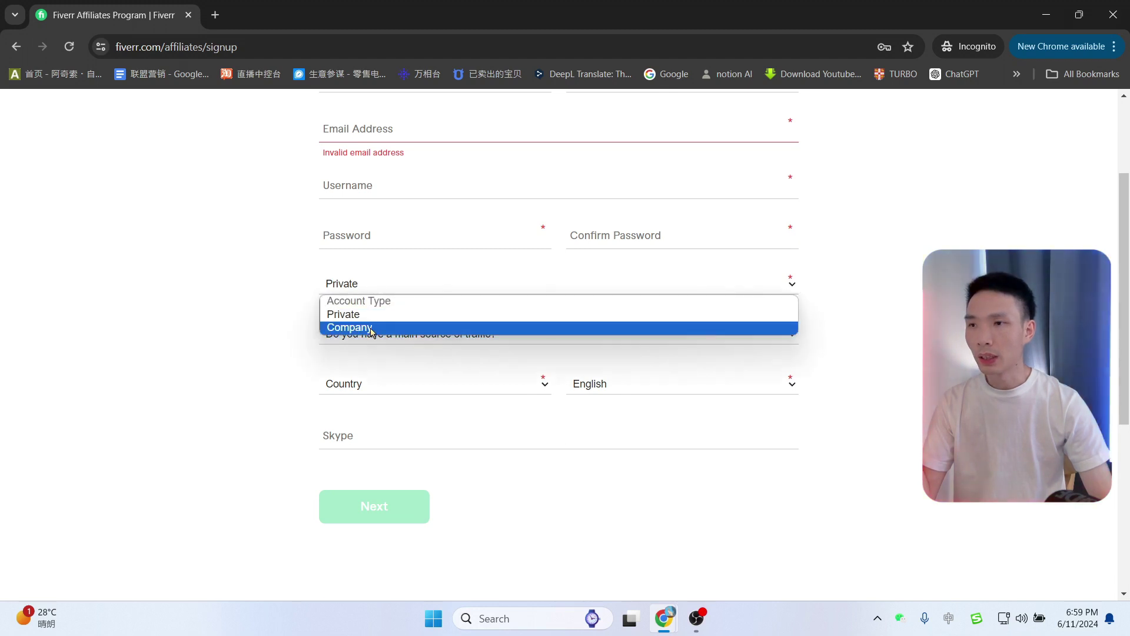
{"action": "left_click", "coordinate": [152, 303]}
Review the Yes option for the main source of traffic question and set the answer to No.
{"action": "scroll", "coordinate": [383, 276], "scroll_direction": "down", "scroll_amount": 1}
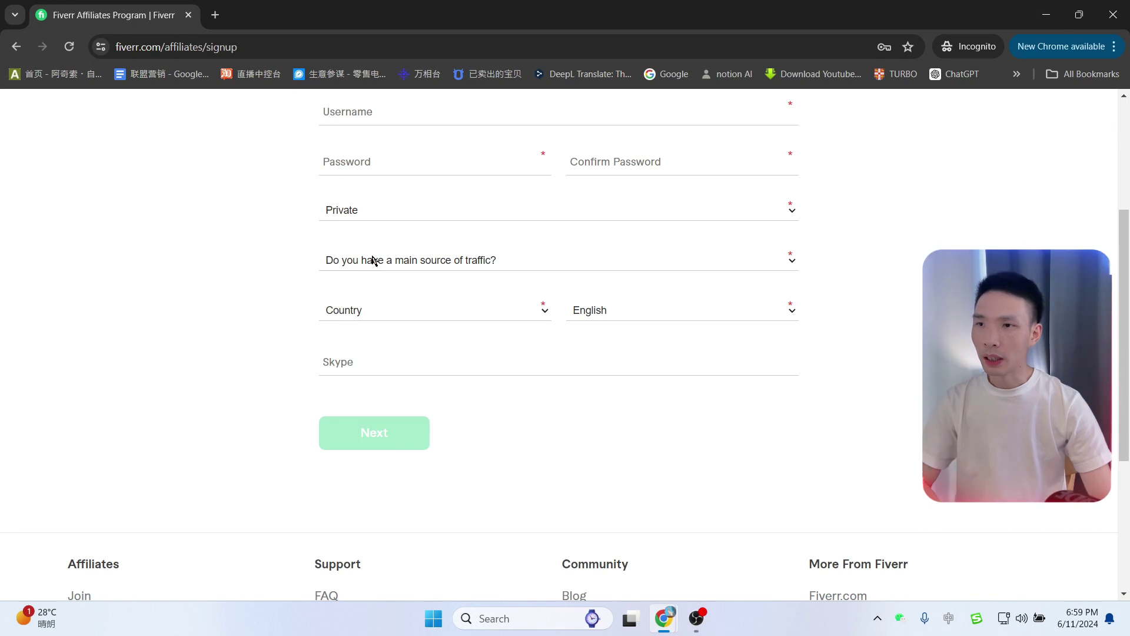
{"action": "left_click", "coordinate": [527, 263]}
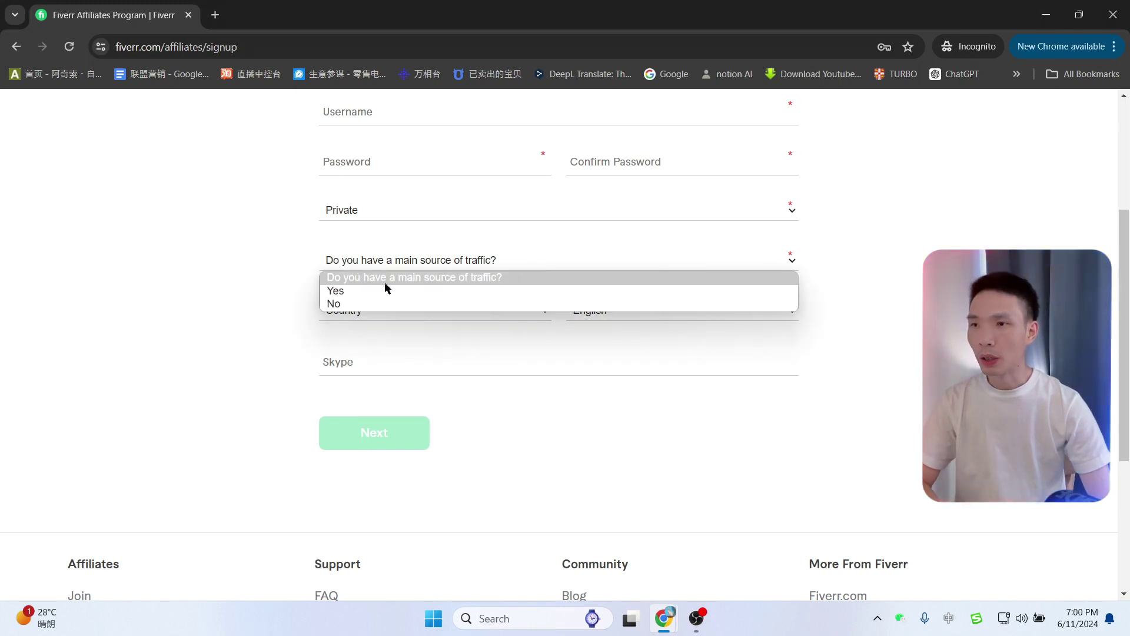
{"action": "left_click", "coordinate": [354, 296]}
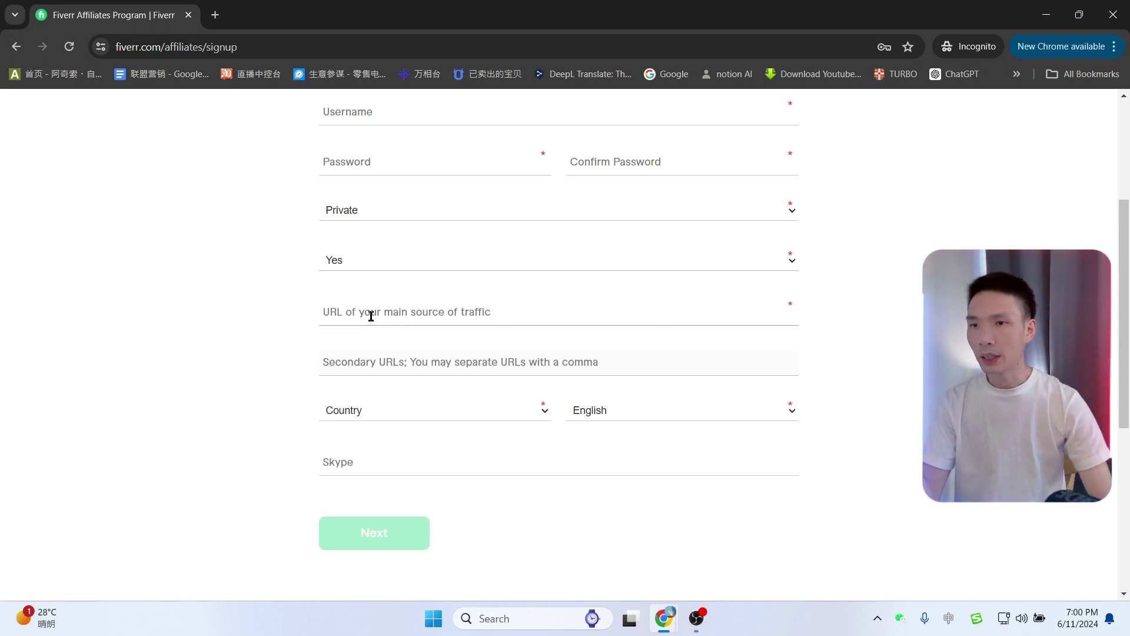
{"action": "left_click", "coordinate": [381, 259]}
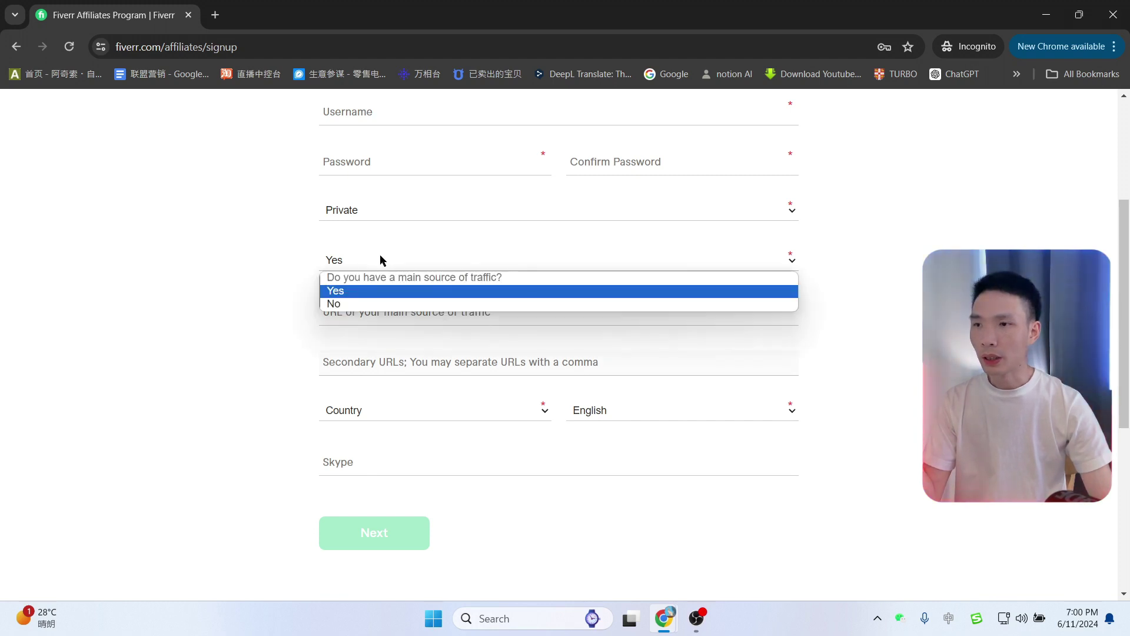
{"action": "left_click", "coordinate": [346, 303]}
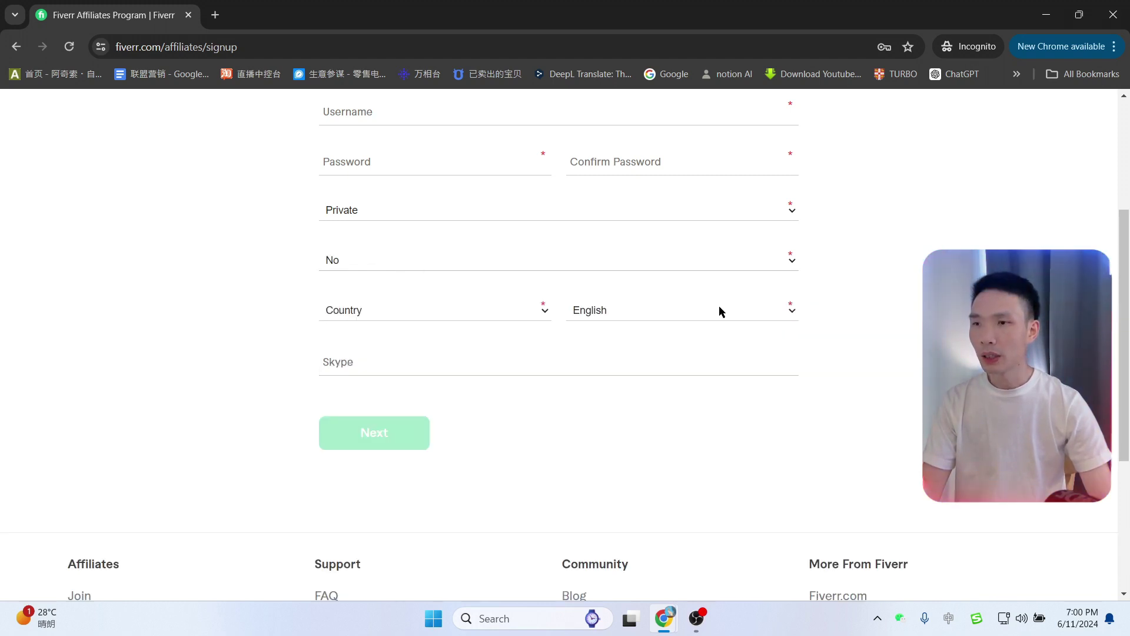
Set the country to China and keep English as the language in the sign-up form.
{"action": "left_click", "coordinate": [445, 317]}
{"action": "scroll", "coordinate": [426, 451], "scroll_direction": "down", "scroll_amount": 8}
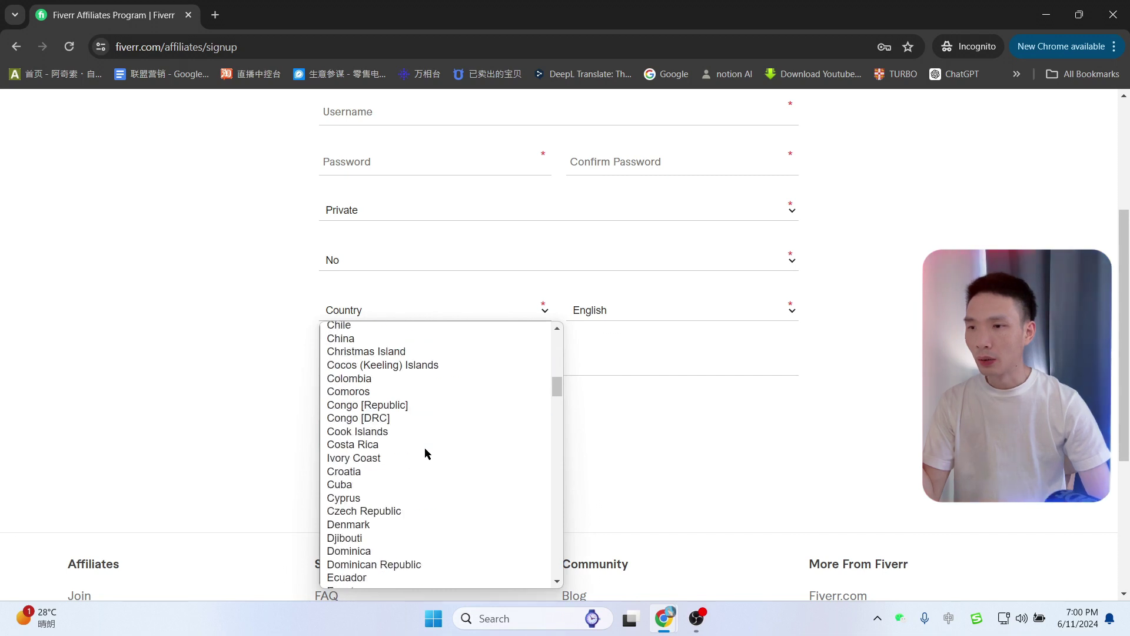
{"action": "scroll", "coordinate": [425, 453], "scroll_direction": "down", "scroll_amount": 5}
{"action": "scroll", "coordinate": [425, 452], "scroll_direction": "up", "scroll_amount": 5}
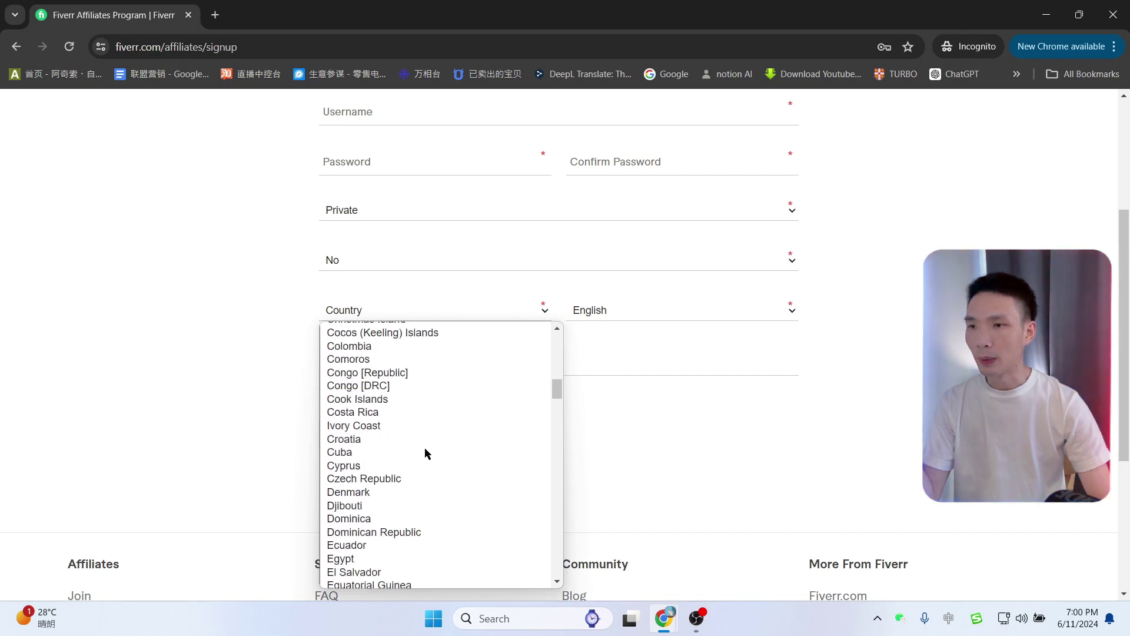
{"action": "left_click", "coordinate": [341, 339]}
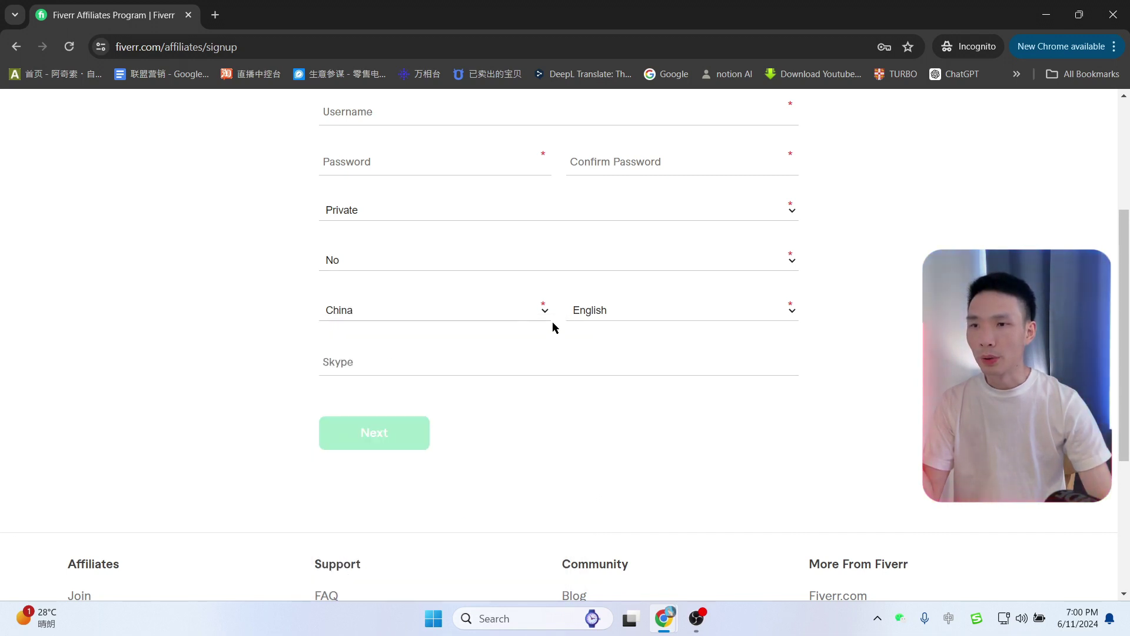
{"action": "left_click", "coordinate": [610, 311]}
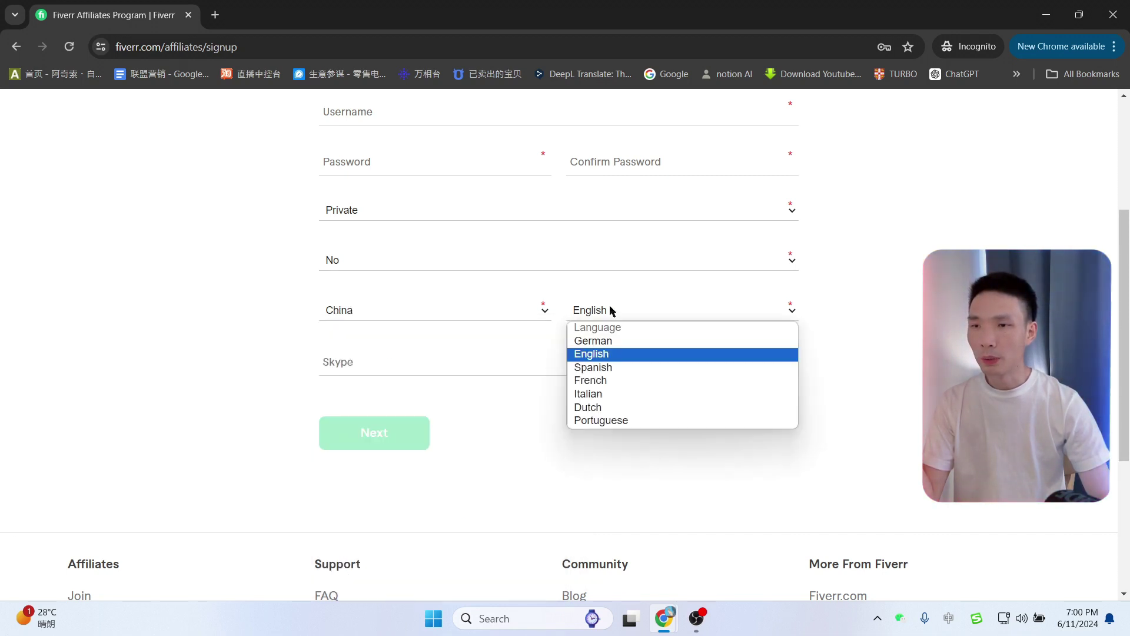
{"action": "left_click", "coordinate": [605, 355]}
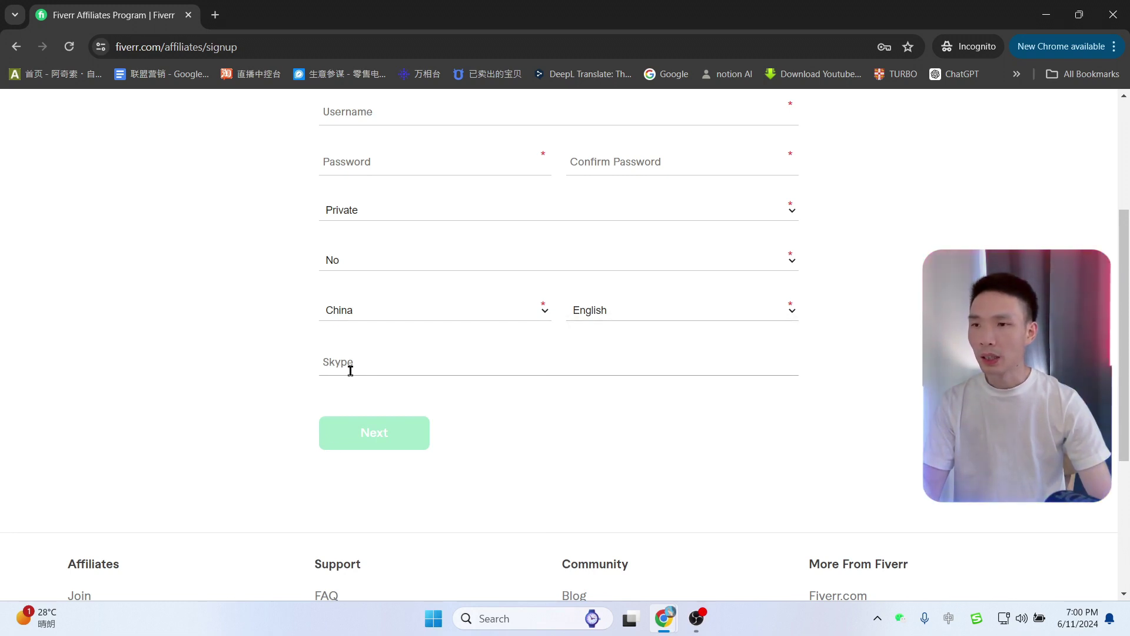
{"action": "scroll", "coordinate": [459, 389], "scroll_direction": "up", "scroll_amount": 1}
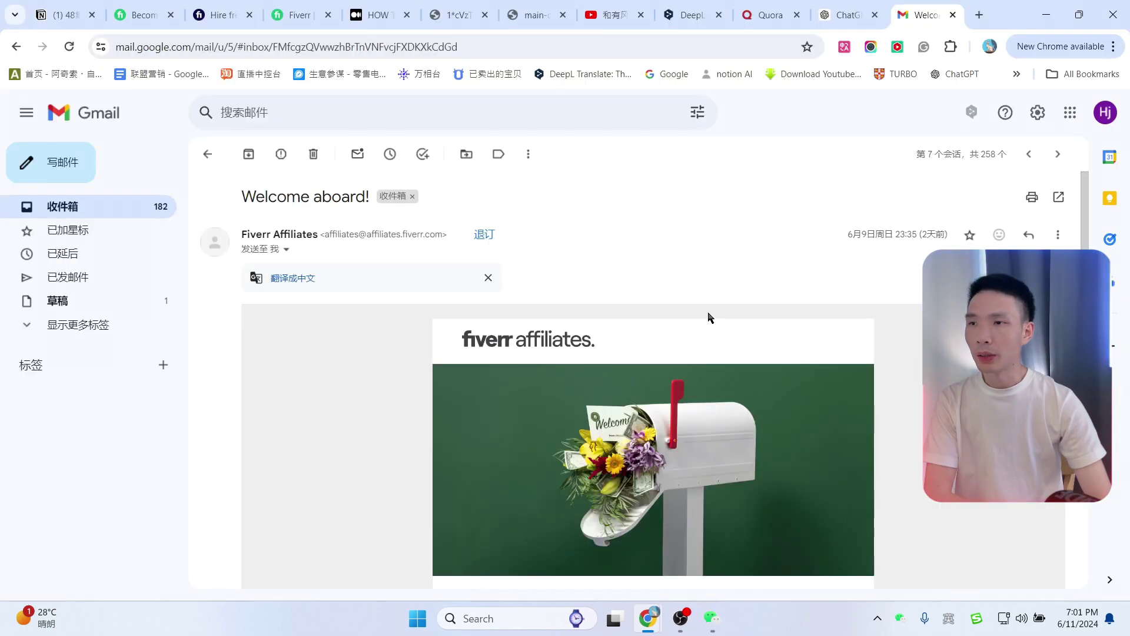
Read the Fiverr Affiliates welcome email in Gmail, examining the tracking link and bonus offers, and close it.
{"action": "scroll", "coordinate": [708, 317], "scroll_direction": "down", "scroll_amount": 3}
{"action": "scroll", "coordinate": [320, 192], "scroll_direction": "up", "scroll_amount": 3}
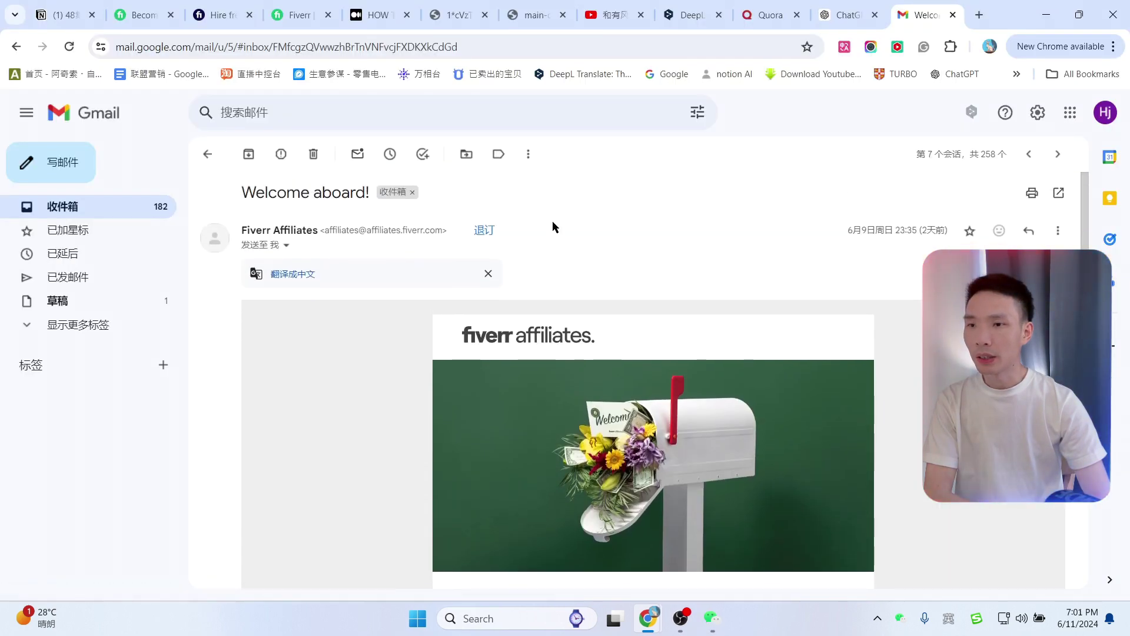
{"action": "scroll", "coordinate": [644, 253], "scroll_direction": "down", "scroll_amount": 4}
{"action": "scroll", "coordinate": [644, 254], "scroll_direction": "down", "scroll_amount": 3}
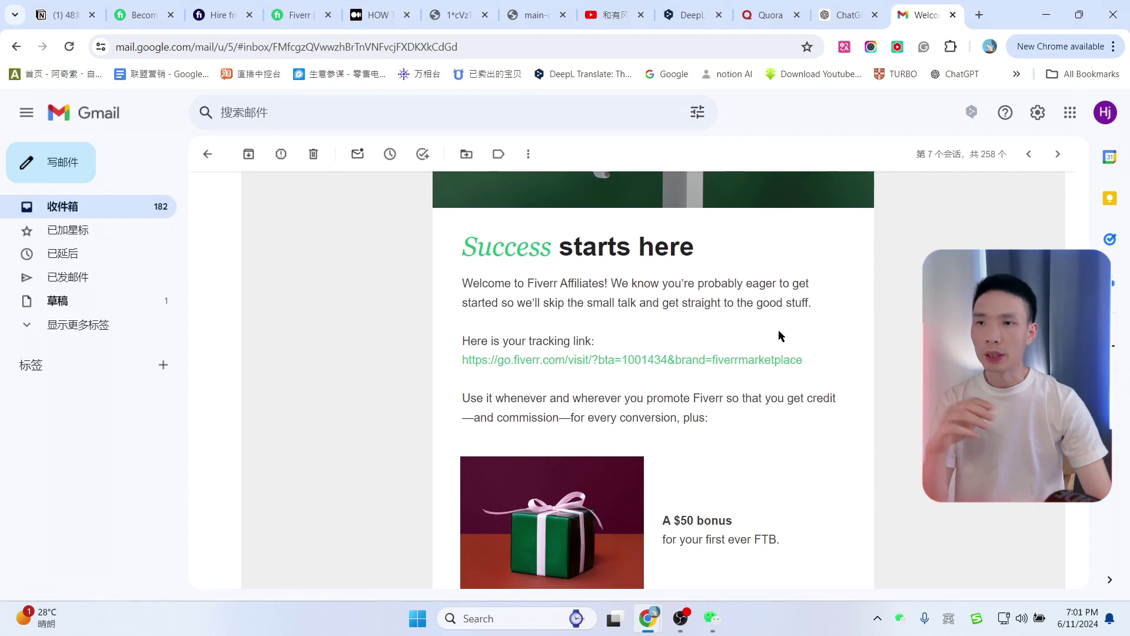
{"action": "scroll", "coordinate": [808, 333], "scroll_direction": "up", "scroll_amount": 5}
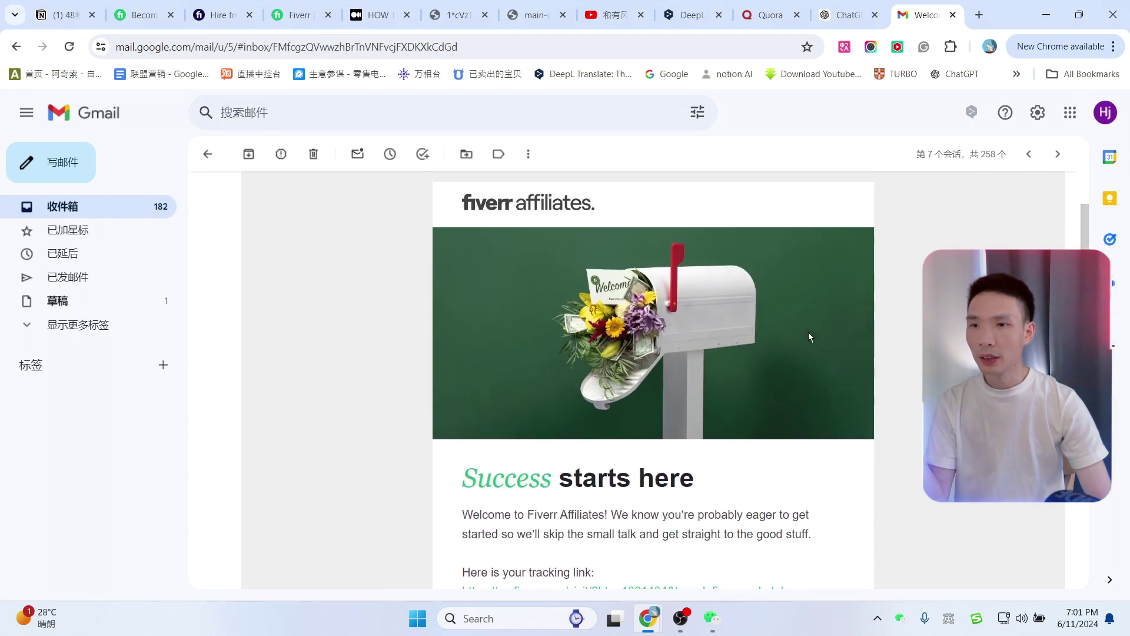
{"action": "scroll", "coordinate": [808, 332], "scroll_direction": "down", "scroll_amount": 10}
{"action": "scroll", "coordinate": [870, 349], "scroll_direction": "down", "scroll_amount": 1}
{"action": "scroll", "coordinate": [863, 361], "scroll_direction": "up", "scroll_amount": 5}
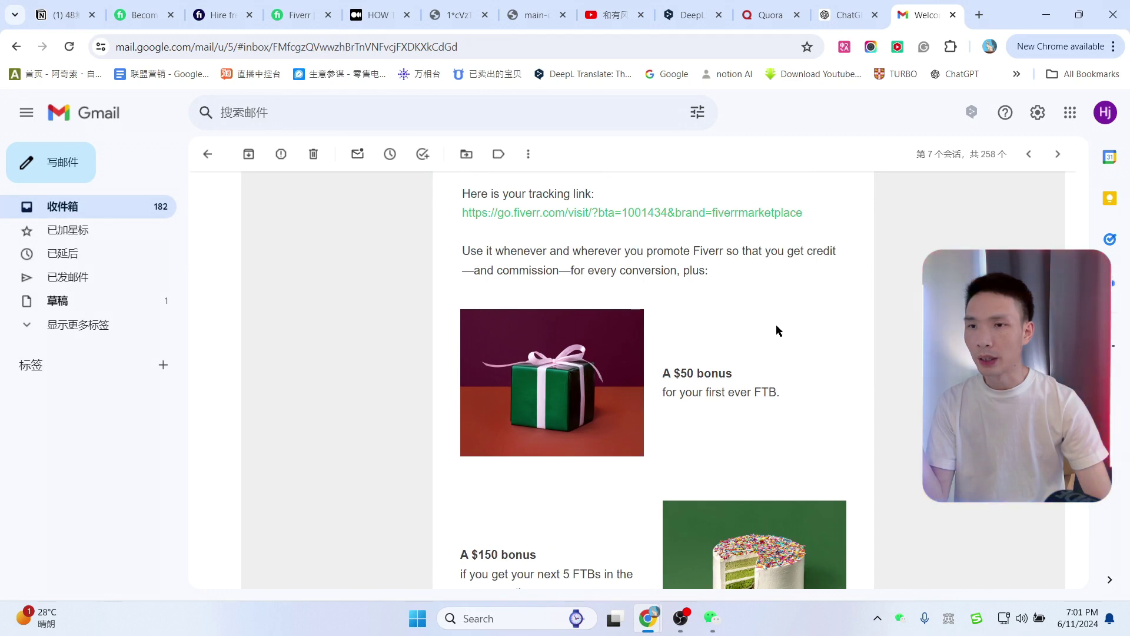
{"action": "scroll", "coordinate": [790, 325], "scroll_direction": "down", "scroll_amount": 2}
{"action": "key", "text": "ctrl+w"}
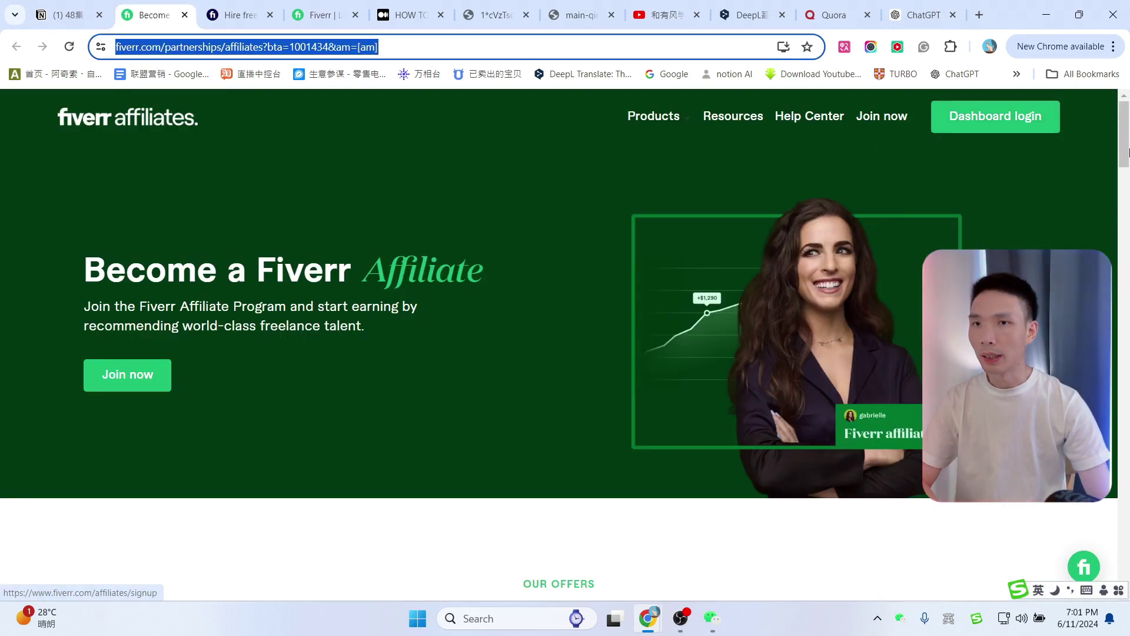
Open the Fiverr Affiliates dashboard and examine the balance breakdown and its earned, paid and adjusted amounts.
{"action": "key", "text": "Return"}
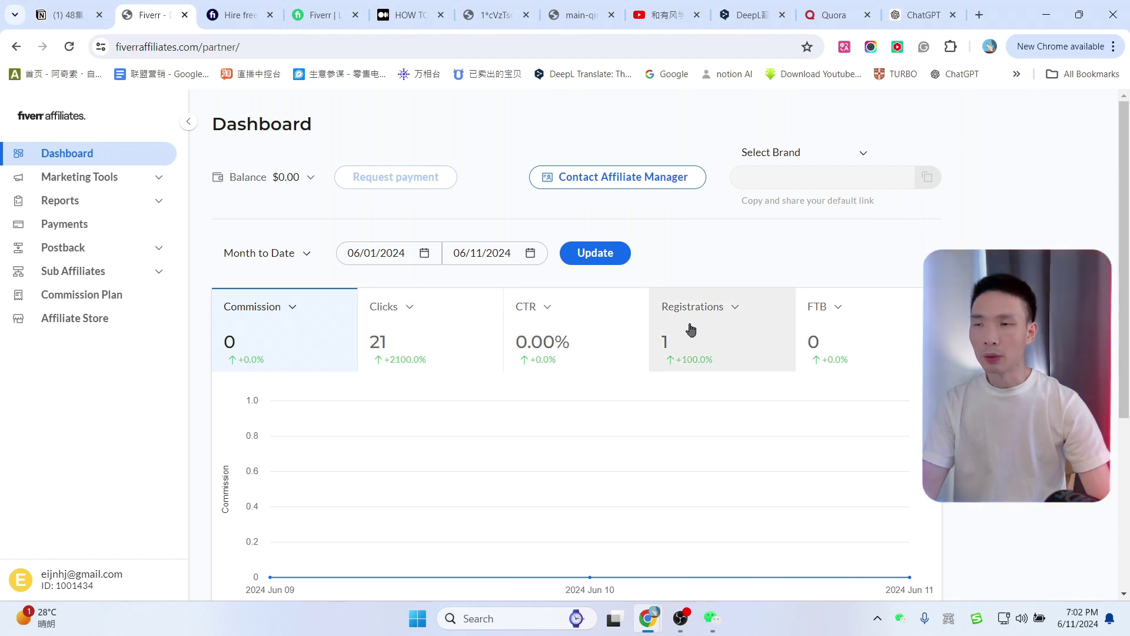
{"action": "left_click", "coordinate": [310, 179]}
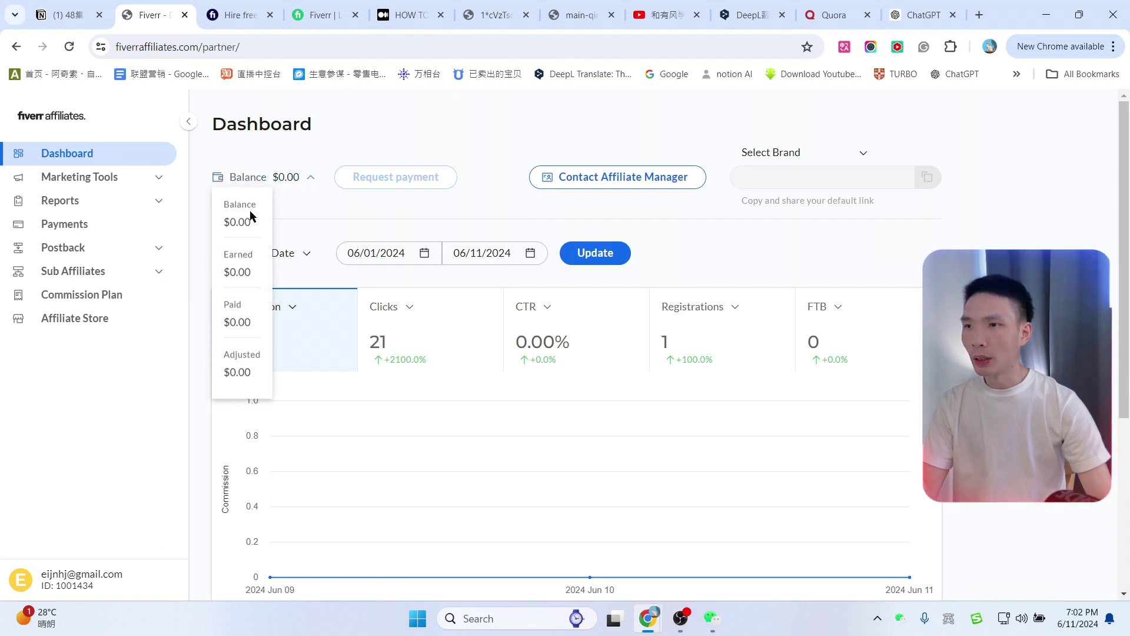
{"action": "left_click", "coordinate": [312, 199]}
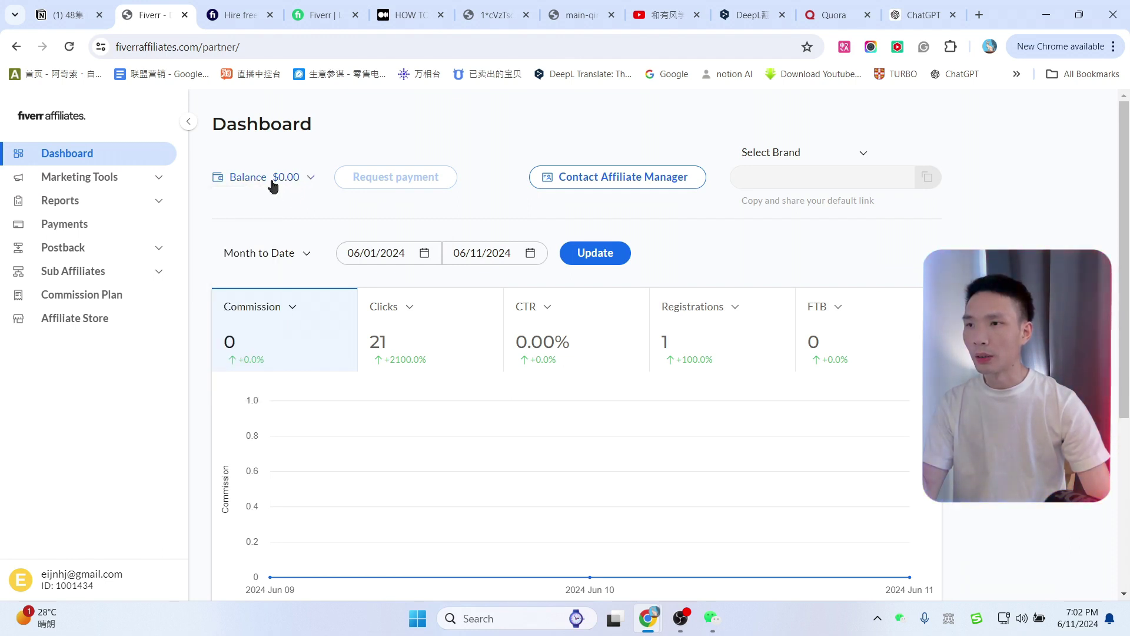
{"action": "left_click", "coordinate": [309, 182]}
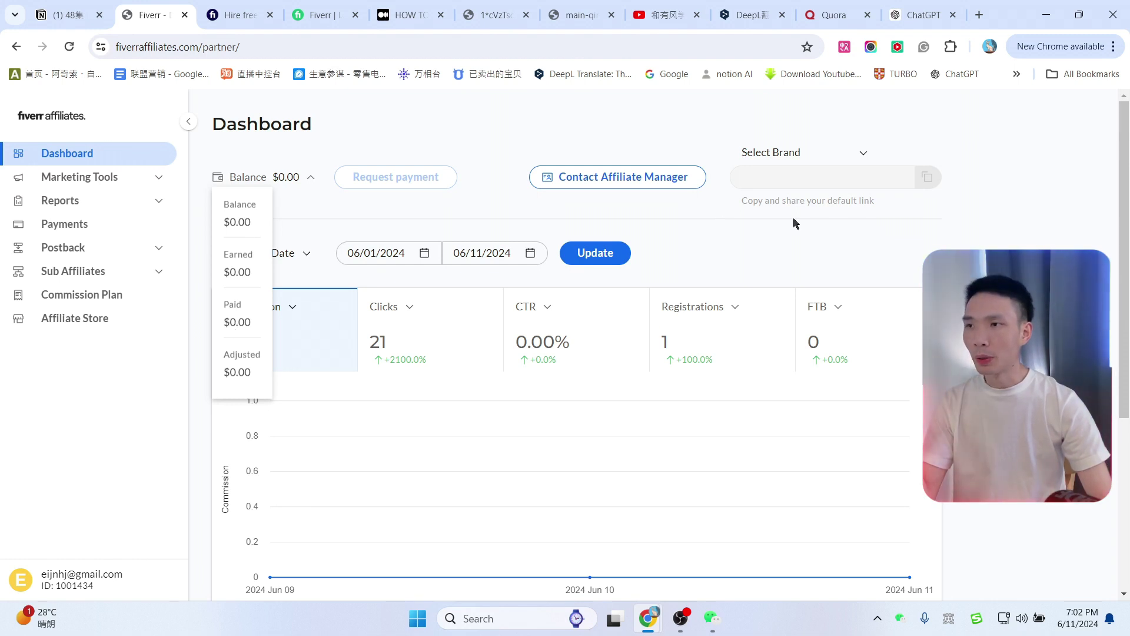
{"action": "left_click", "coordinate": [989, 176]}
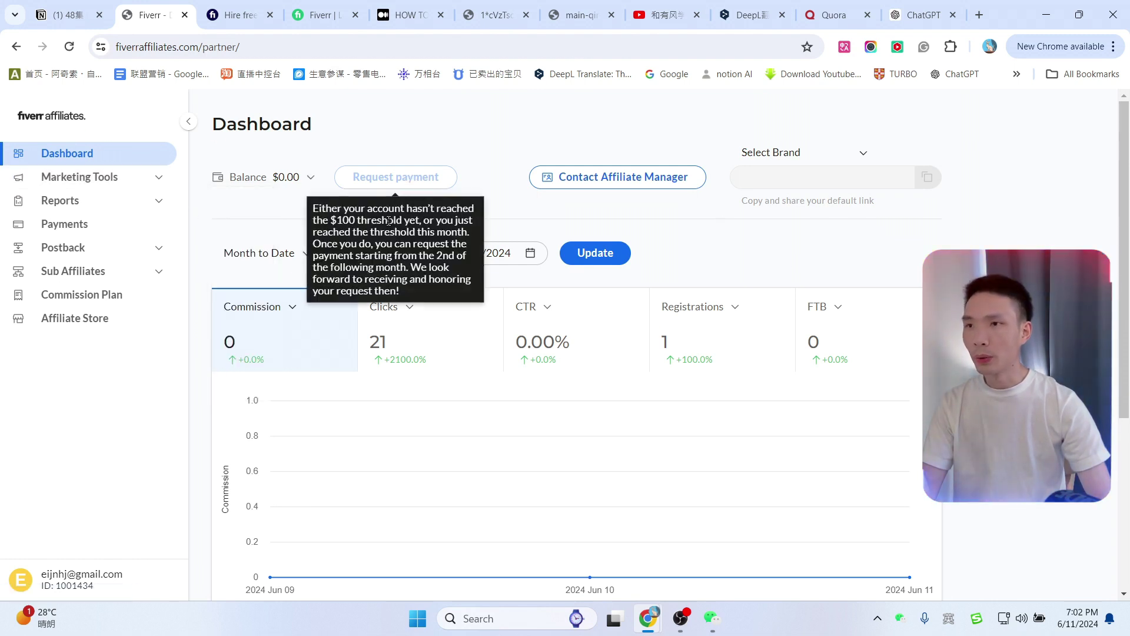
View the affiliate manager's contact information, close it and reload the dashboard.
{"action": "left_click", "coordinate": [636, 182]}
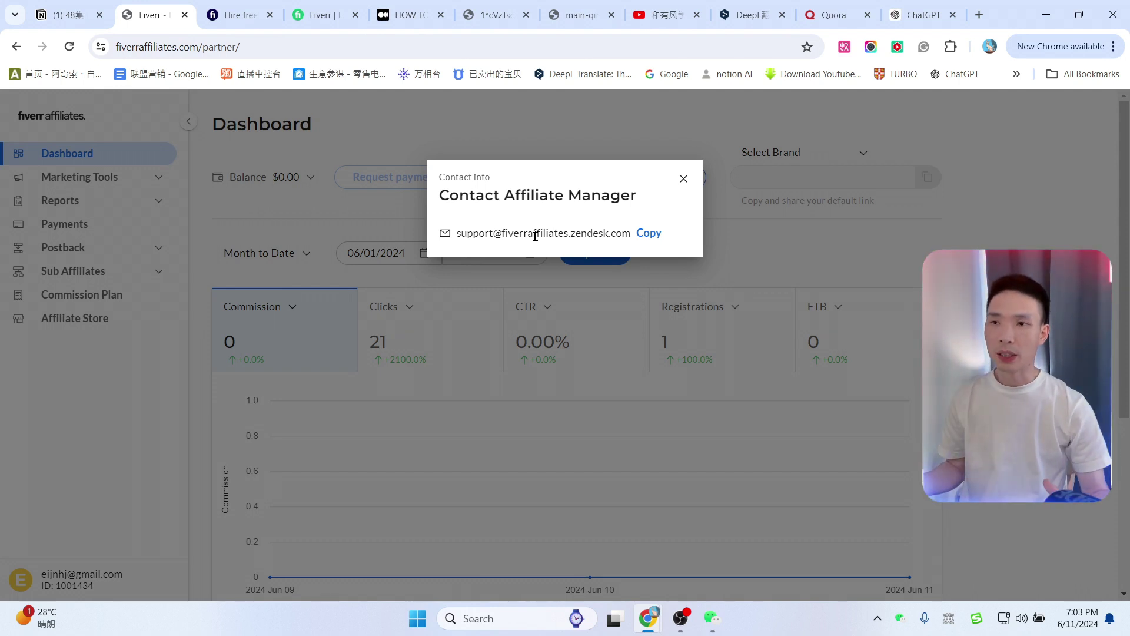
{"action": "left_click", "coordinate": [684, 178]}
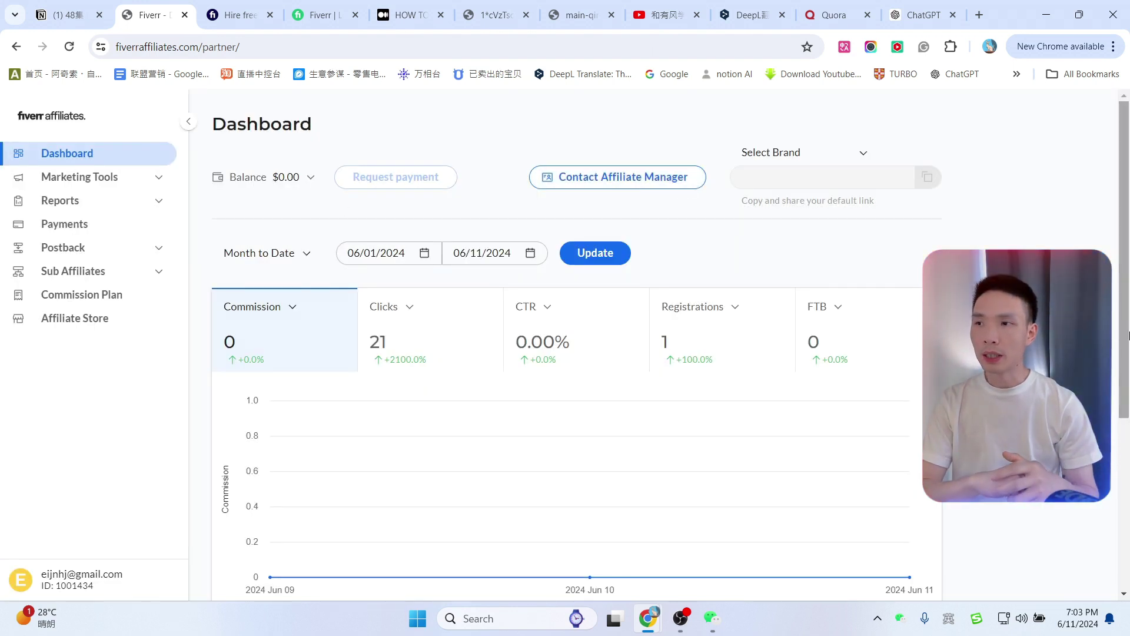
{"action": "left_click", "coordinate": [83, 559]}
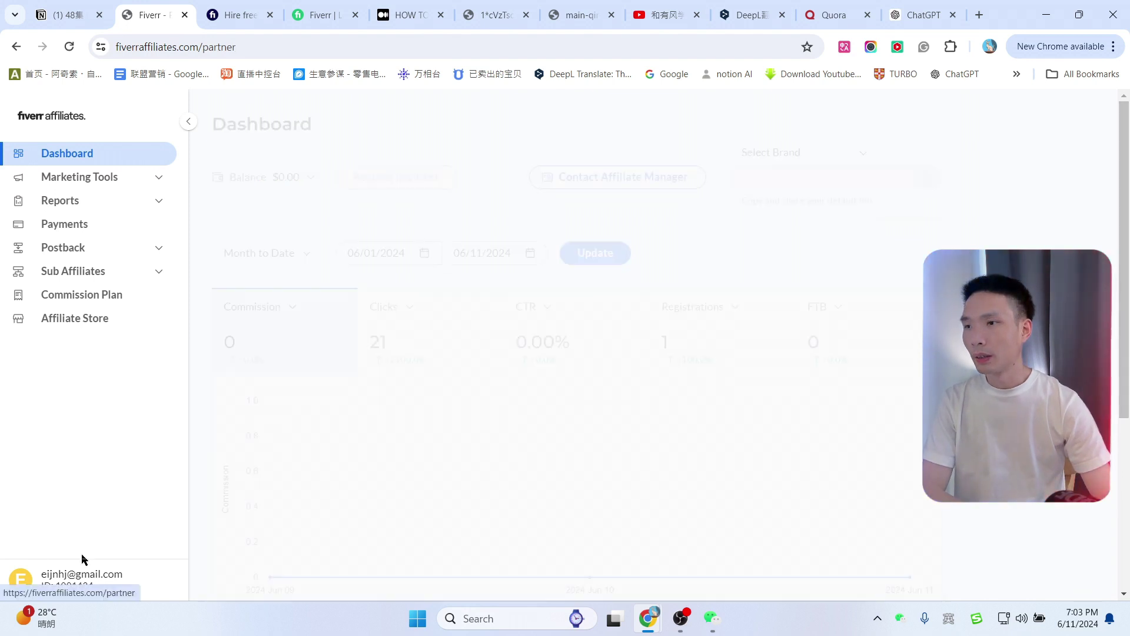
Open the account settings and examine the contact and address fields in the personal information.
{"action": "left_click", "coordinate": [26, 582]}
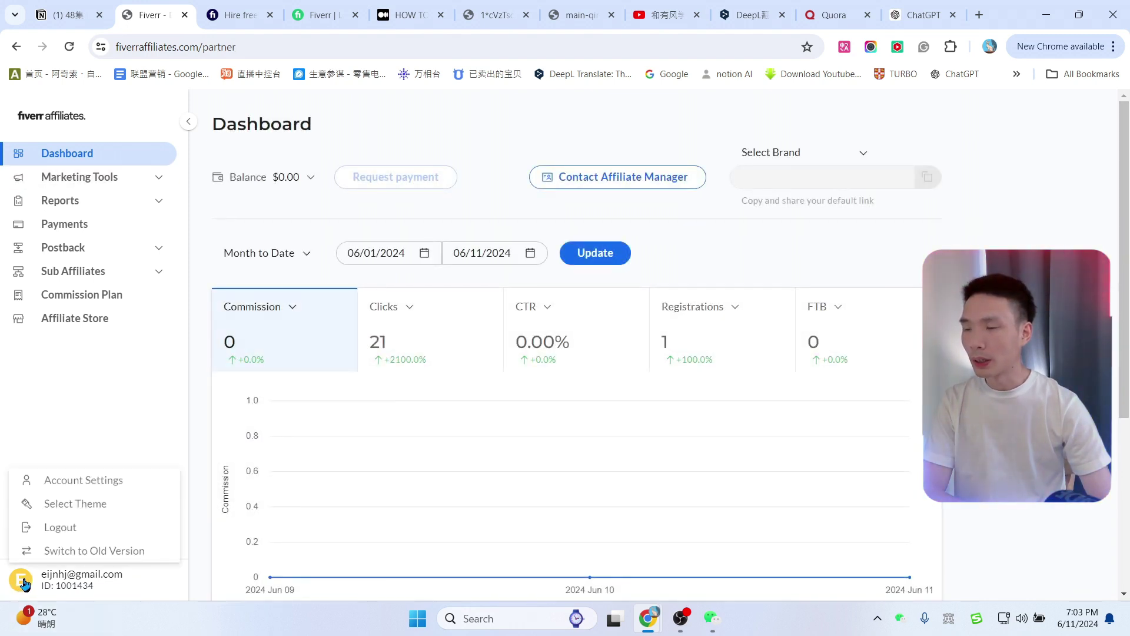
{"action": "left_click", "coordinate": [104, 482]}
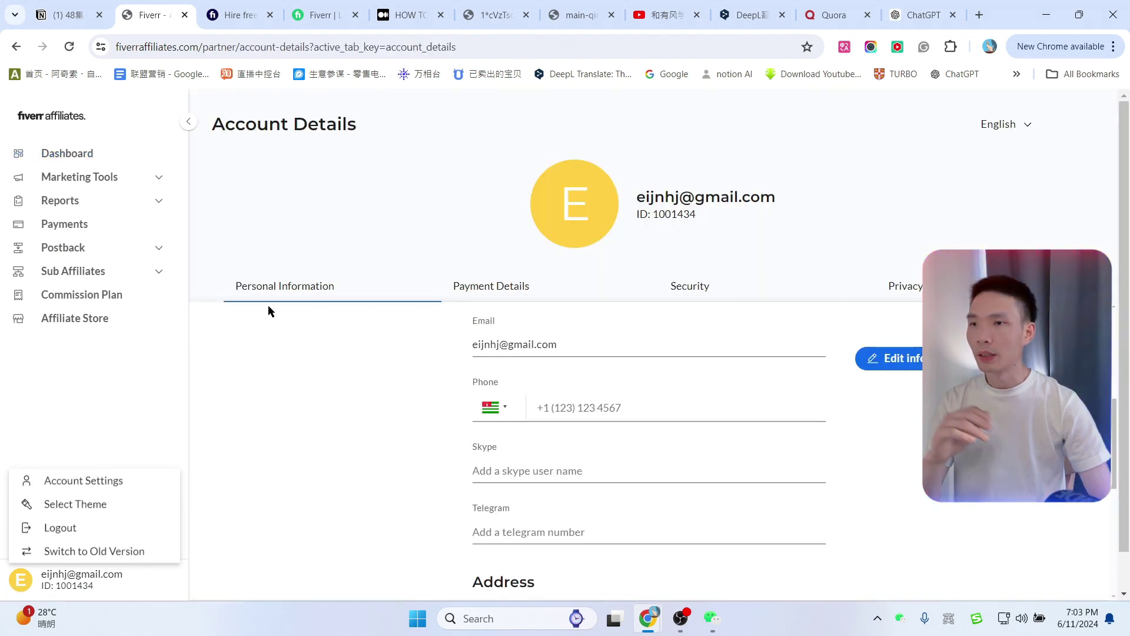
{"action": "scroll", "coordinate": [666, 433], "scroll_direction": "down", "scroll_amount": 6}
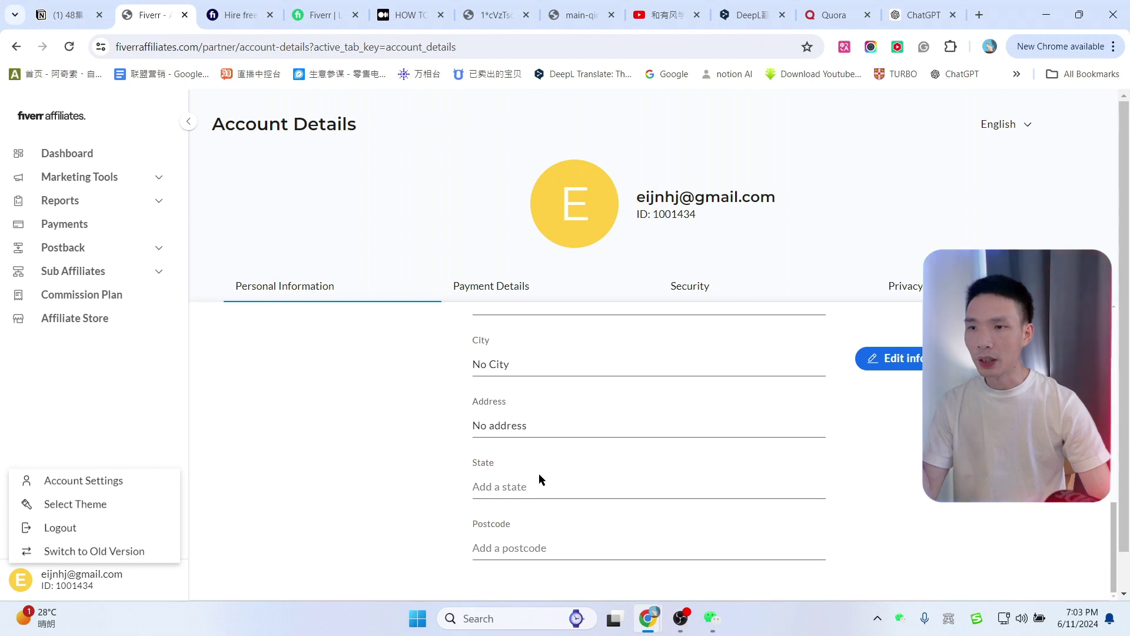
{"action": "scroll", "coordinate": [541, 477], "scroll_direction": "up", "scroll_amount": 1}
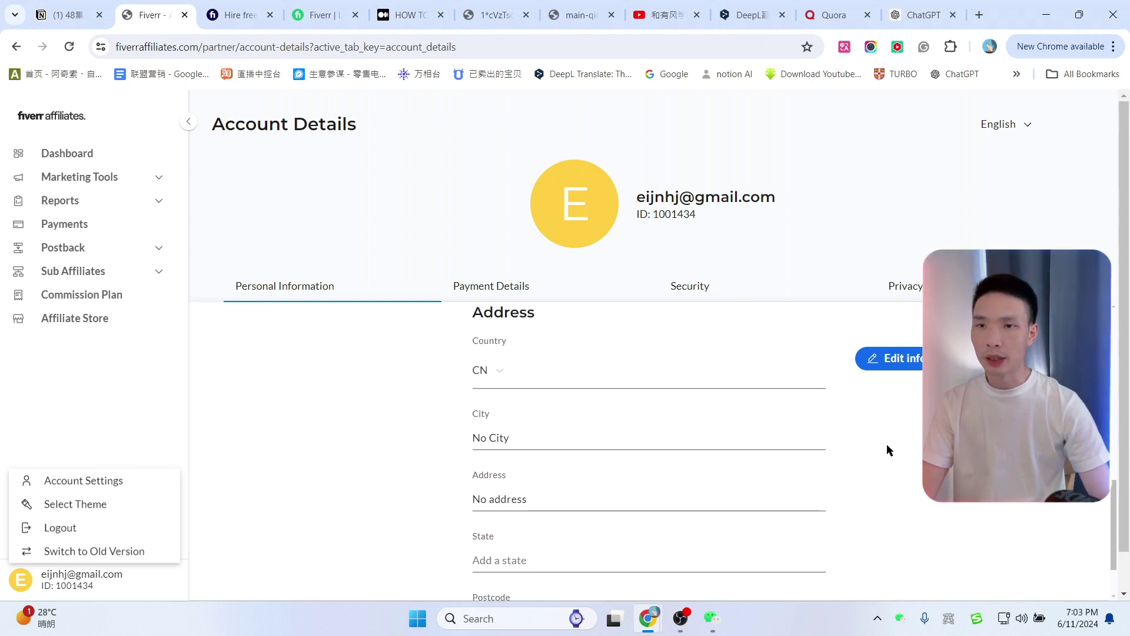
Start editing the payment details and set the payment currency to USD and the account type to Private.
{"action": "left_click", "coordinate": [487, 288]}
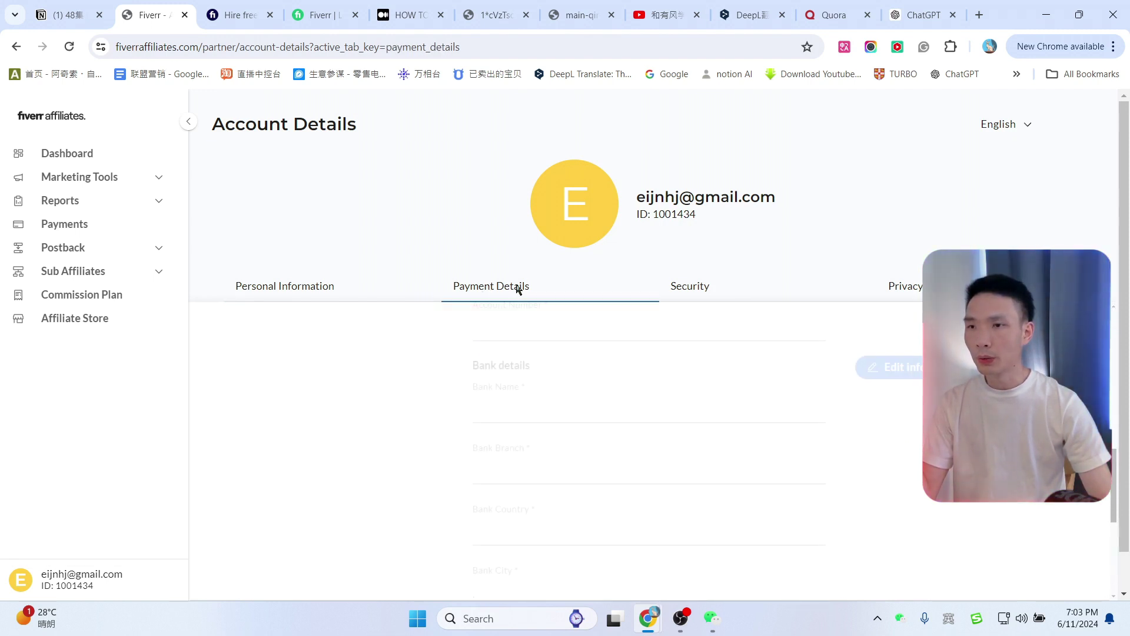
{"action": "scroll", "coordinate": [547, 355], "scroll_direction": "up", "scroll_amount": 8}
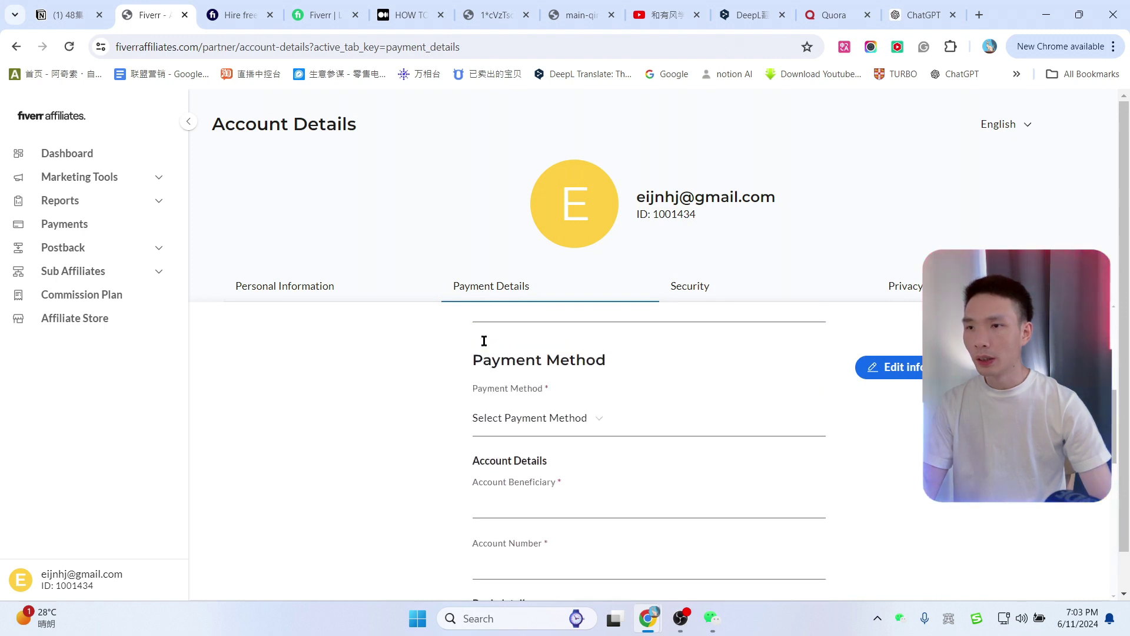
{"action": "left_click", "coordinate": [896, 371]}
{"action": "left_click", "coordinate": [487, 423]}
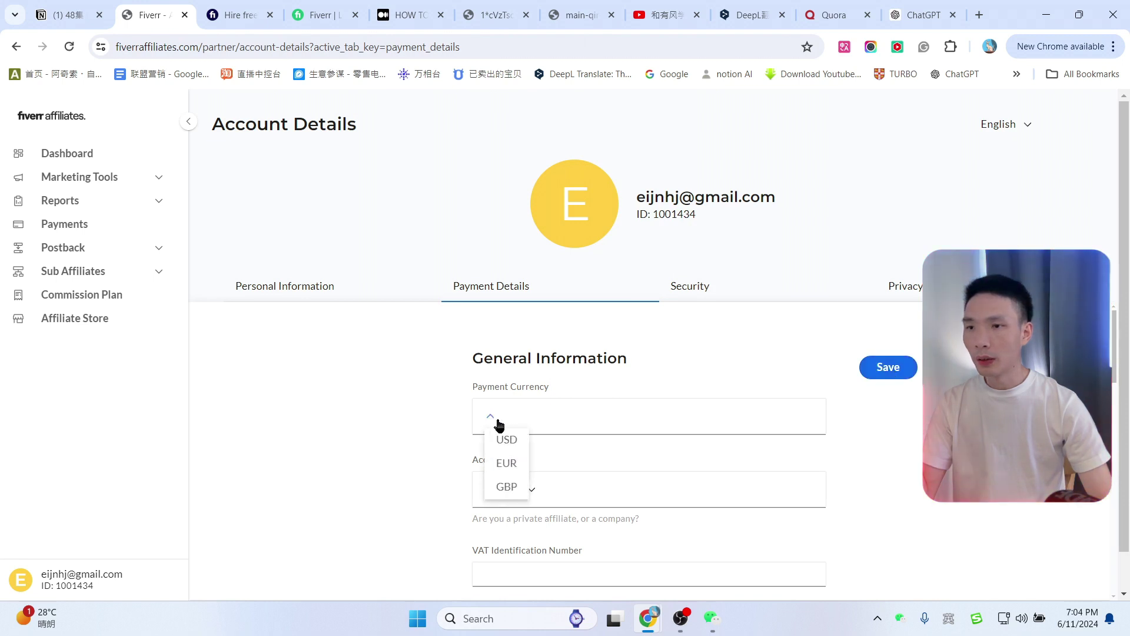
{"action": "left_click", "coordinate": [507, 441]}
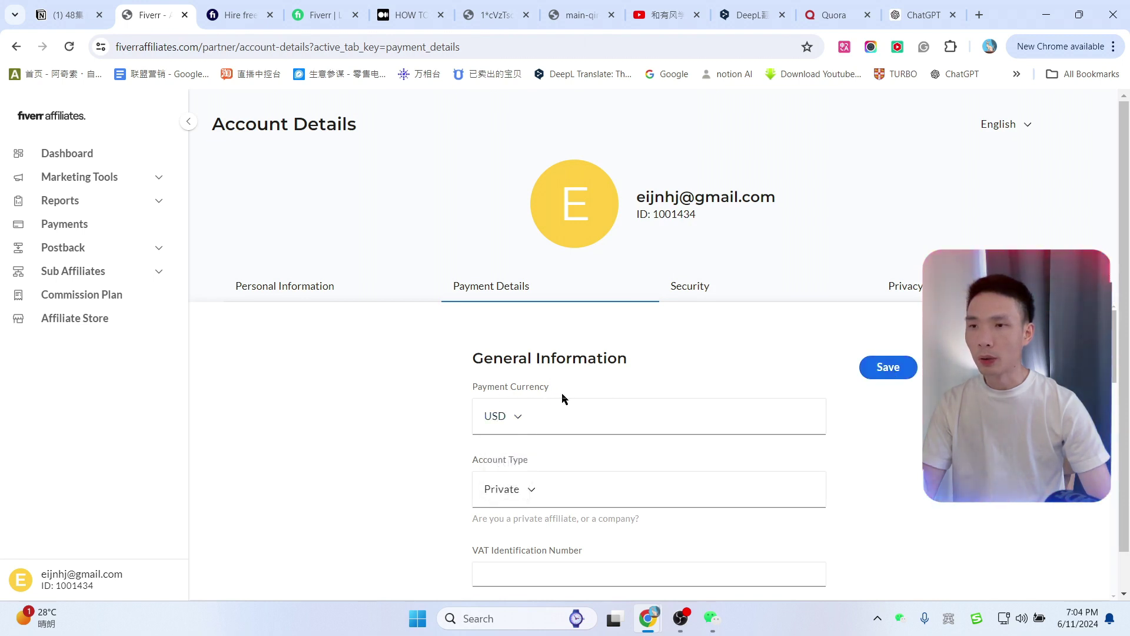
{"action": "scroll", "coordinate": [368, 407], "scroll_direction": "down", "scroll_amount": 2}
{"action": "left_click", "coordinate": [518, 348]}
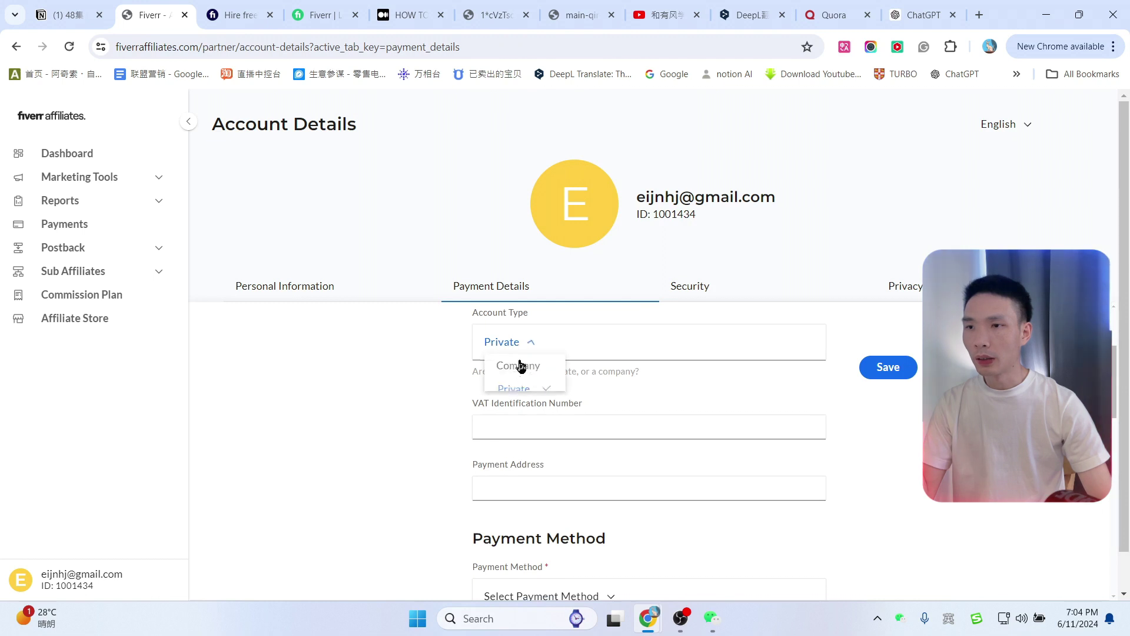
{"action": "left_click", "coordinate": [513, 390]}
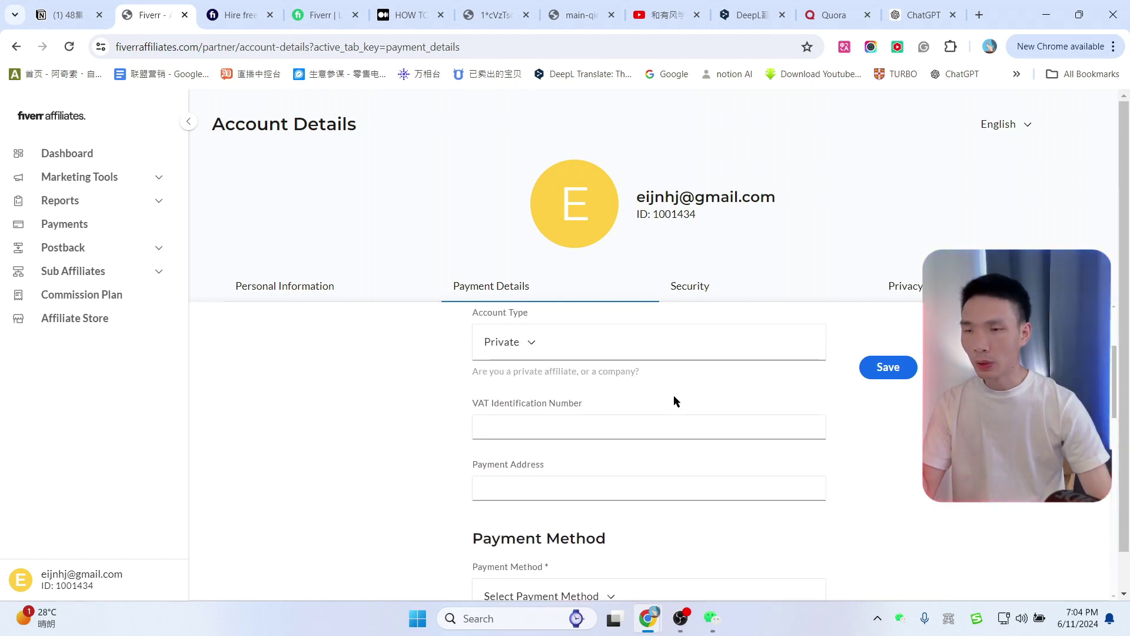
Examine the VAT identification number and payment address fields in the payment details.
{"action": "left_click_drag", "start_coordinate": [562, 403], "coordinate": [472, 404]}
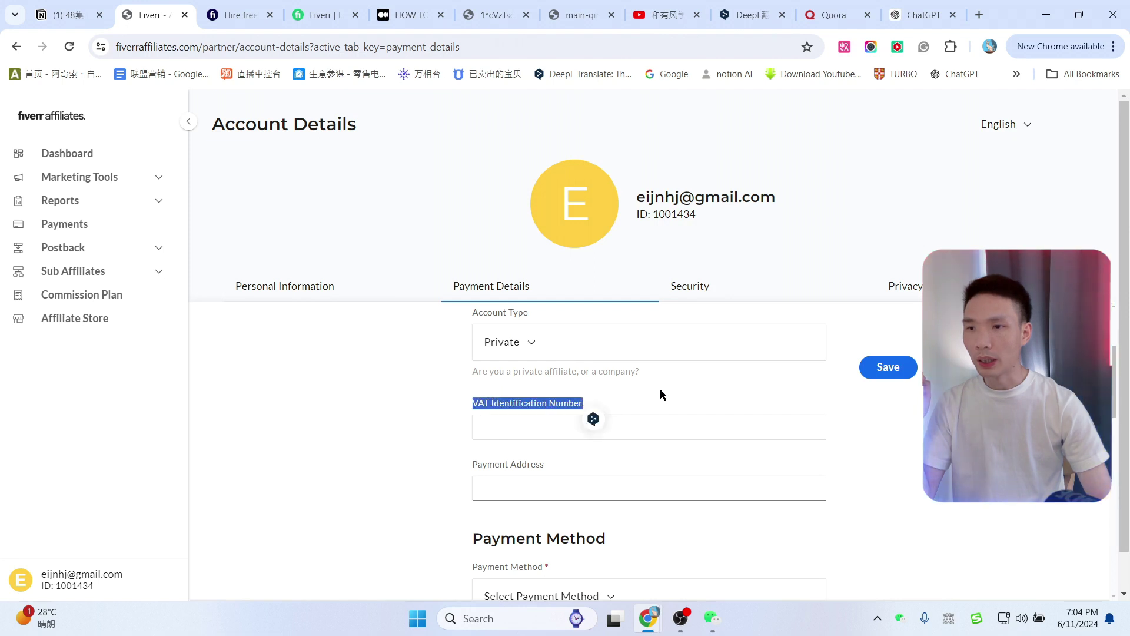
{"action": "left_click", "coordinate": [607, 470]}
{"action": "scroll", "coordinate": [606, 470], "scroll_direction": "up", "scroll_amount": 1}
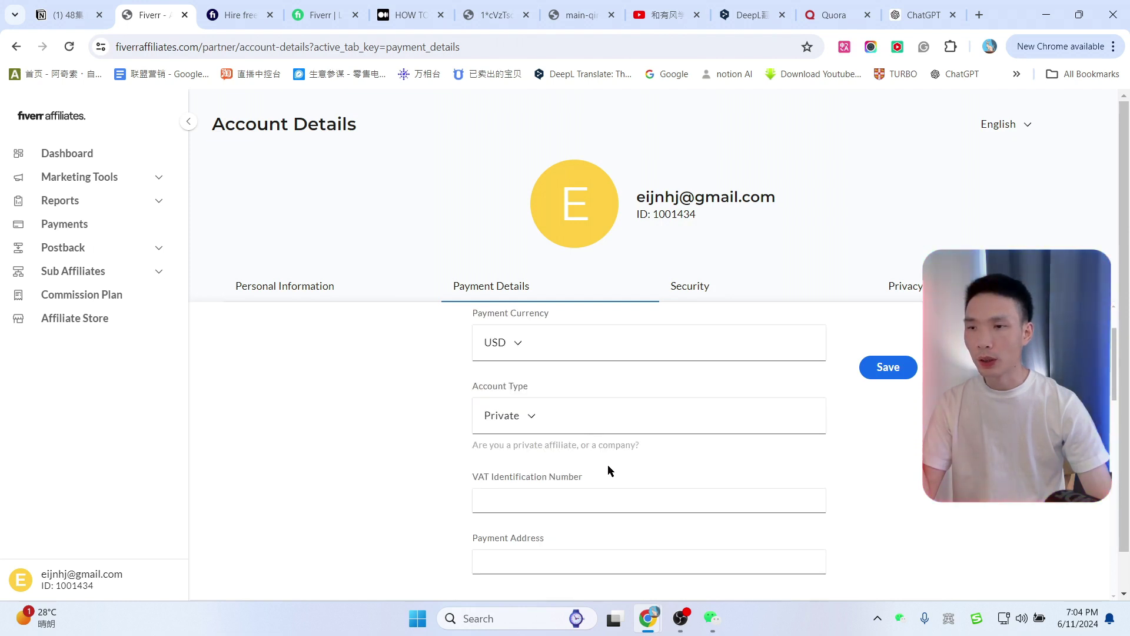
{"action": "scroll", "coordinate": [608, 467], "scroll_direction": "down", "scroll_amount": 2}
{"action": "scroll", "coordinate": [745, 443], "scroll_direction": "up", "scroll_amount": 1}
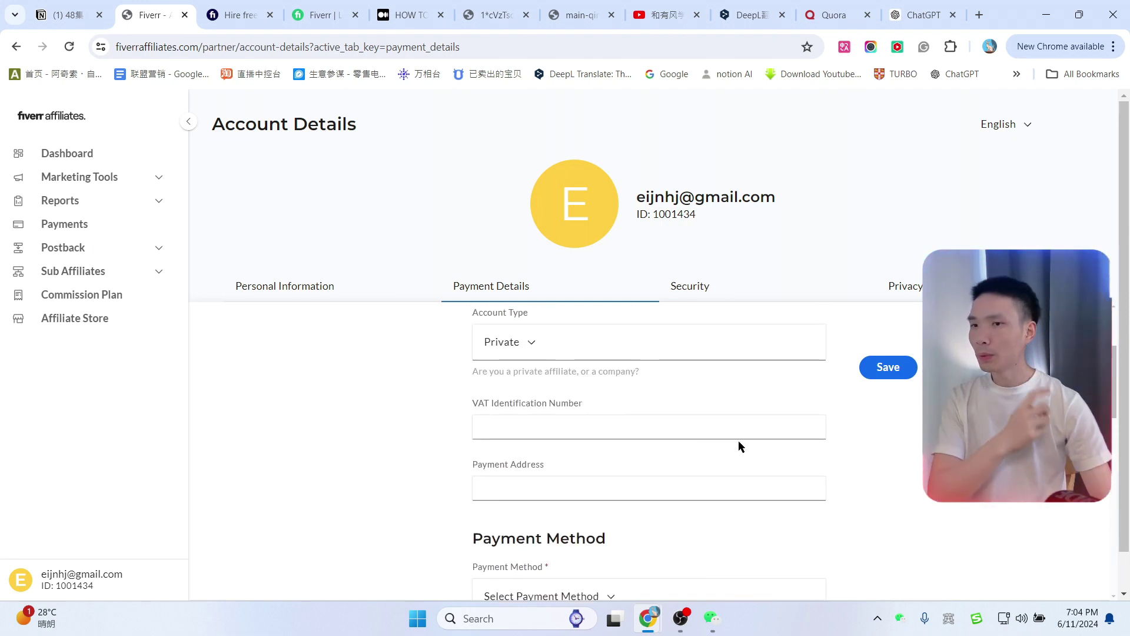
{"action": "scroll", "coordinate": [387, 465], "scroll_direction": "down", "scroll_amount": 3}
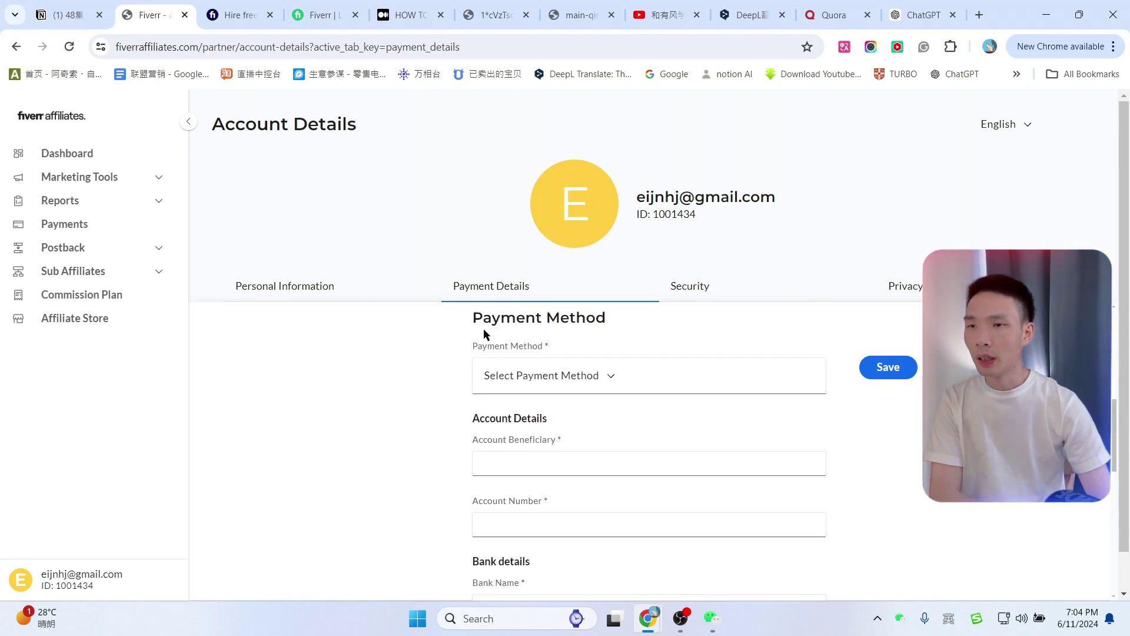
Choose Wire/ACH Transfer as the payment method and examine the account and bank fields it requires.
{"action": "left_click", "coordinate": [608, 380]}
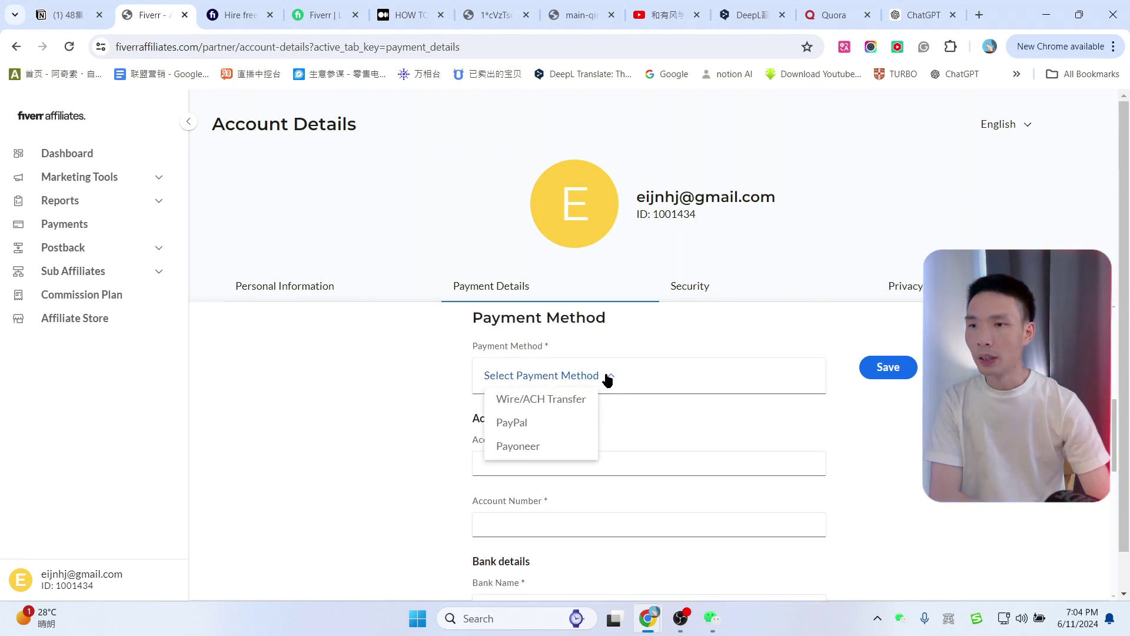
{"action": "left_click", "coordinate": [564, 399]}
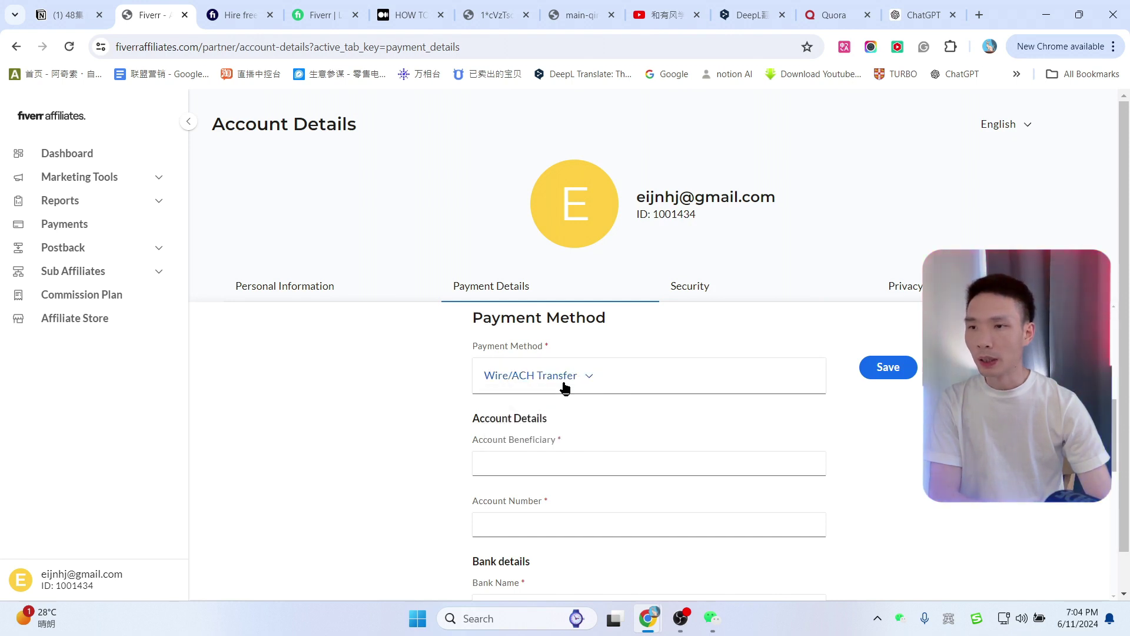
{"action": "scroll", "coordinate": [669, 397], "scroll_direction": "down", "scroll_amount": 2}
{"action": "scroll", "coordinate": [668, 412], "scroll_direction": "up", "scroll_amount": 2}
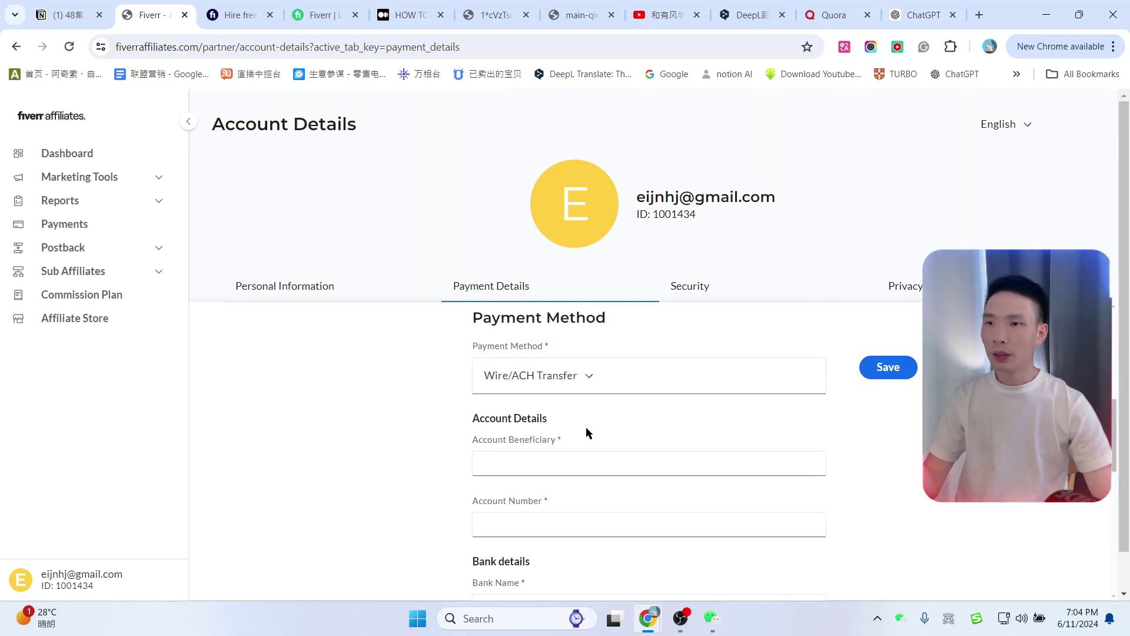
{"action": "scroll", "coordinate": [586, 429], "scroll_direction": "down", "scroll_amount": 1}
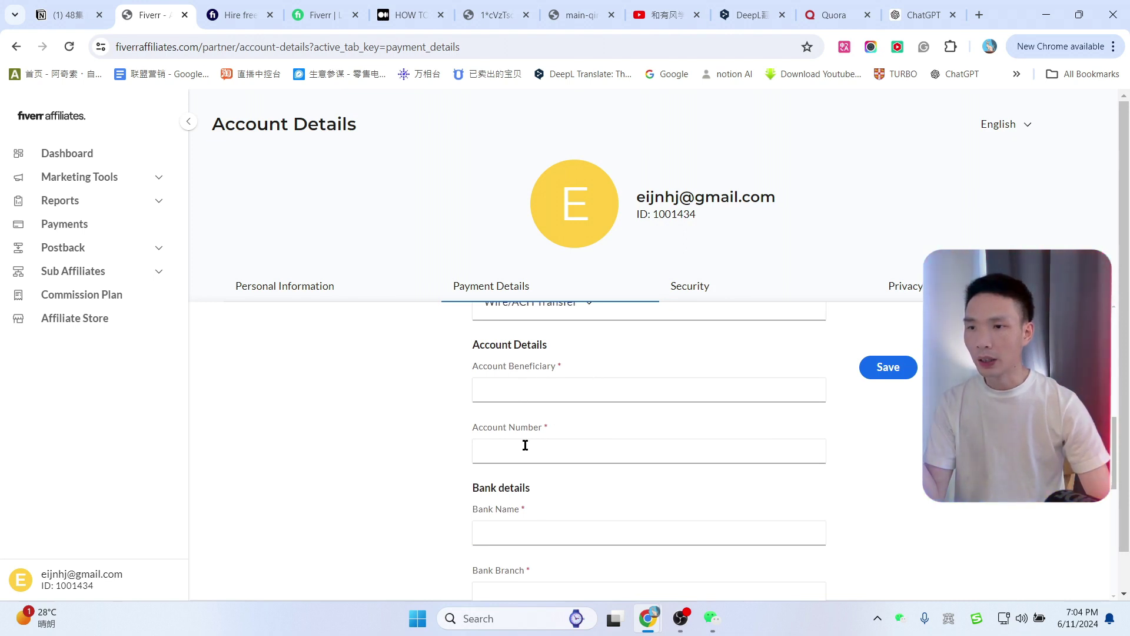
{"action": "scroll", "coordinate": [614, 436], "scroll_direction": "down", "scroll_amount": 3}
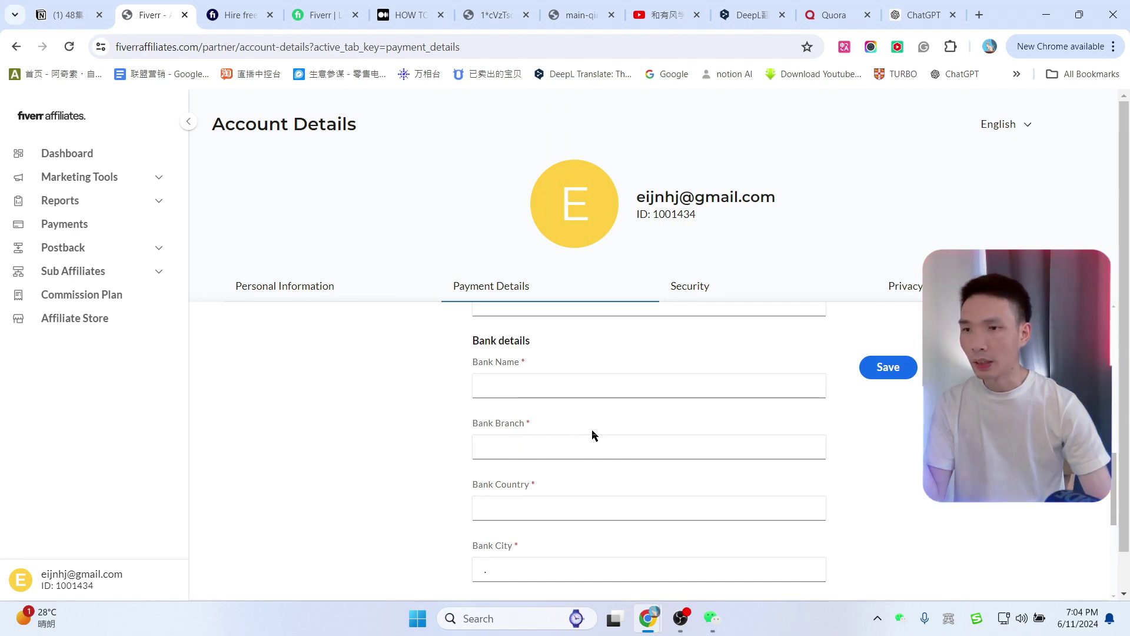
{"action": "scroll", "coordinate": [593, 434], "scroll_direction": "down", "scroll_amount": 3}
{"action": "scroll", "coordinate": [322, 394], "scroll_direction": "down", "scroll_amount": 3}
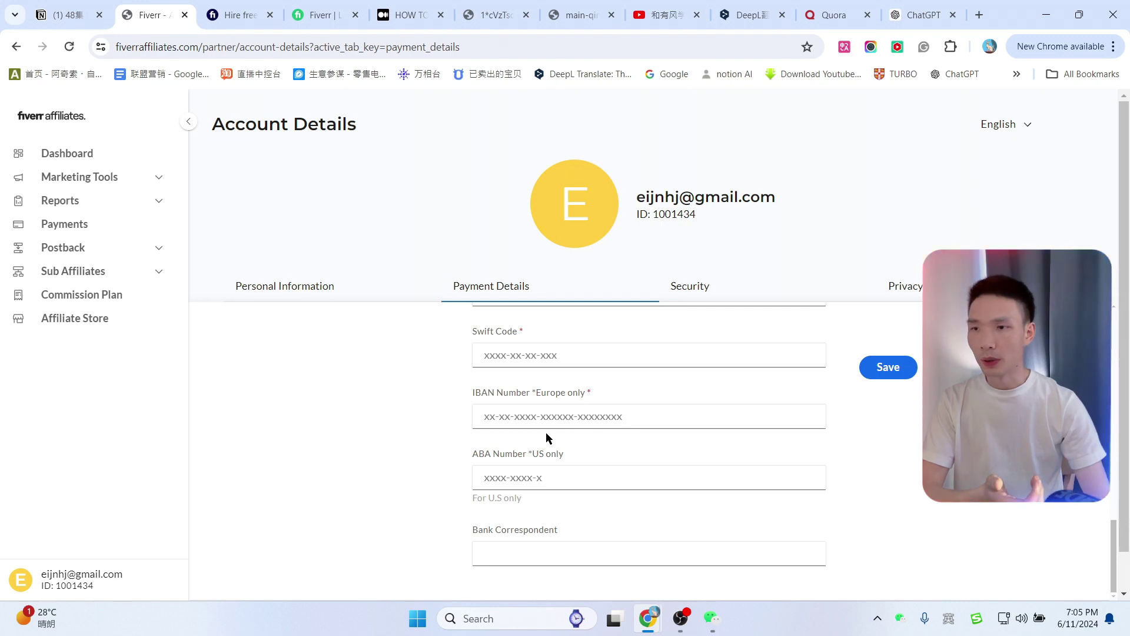
{"action": "scroll", "coordinate": [637, 440], "scroll_direction": "down", "scroll_amount": 1}
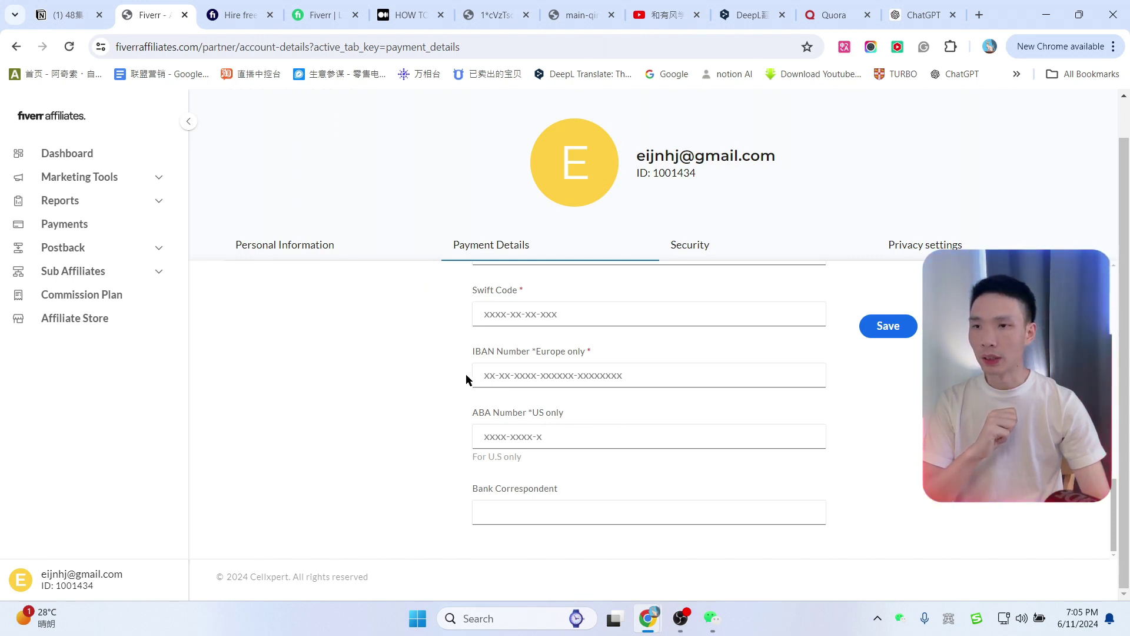
Change the payment method to PayPal, check its required field, and switch the method to Payoneer.
{"action": "scroll", "coordinate": [666, 453], "scroll_direction": "up", "scroll_amount": 6}
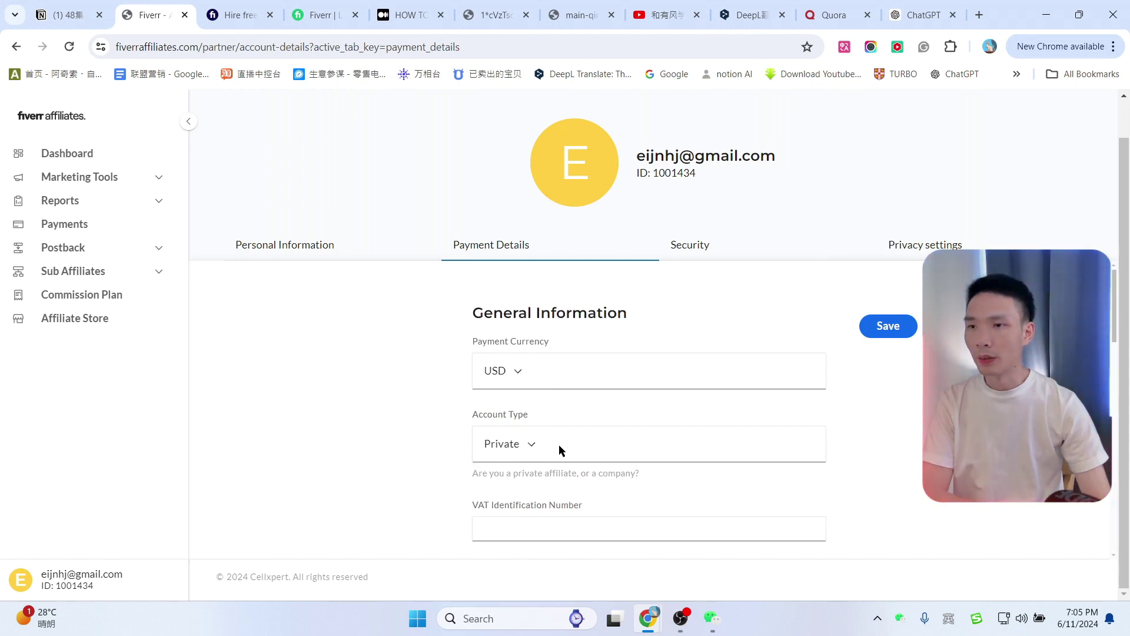
{"action": "scroll", "coordinate": [559, 444], "scroll_direction": "down", "scroll_amount": 2}
{"action": "scroll", "coordinate": [564, 444], "scroll_direction": "down", "scroll_amount": 2}
{"action": "left_click", "coordinate": [559, 410]}
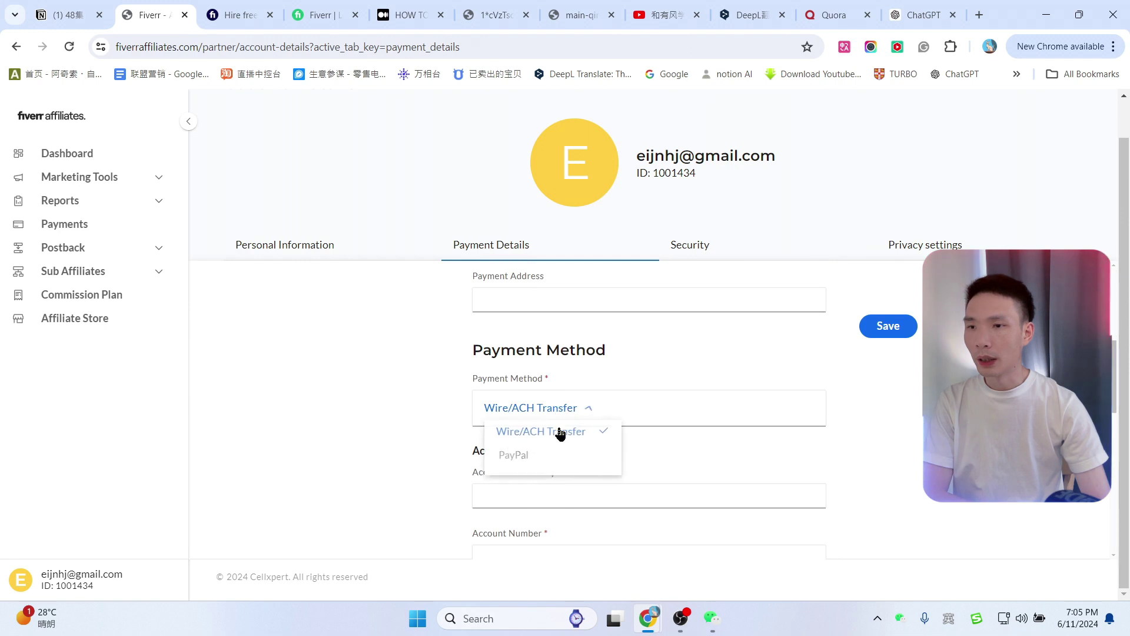
{"action": "left_click", "coordinate": [528, 460]}
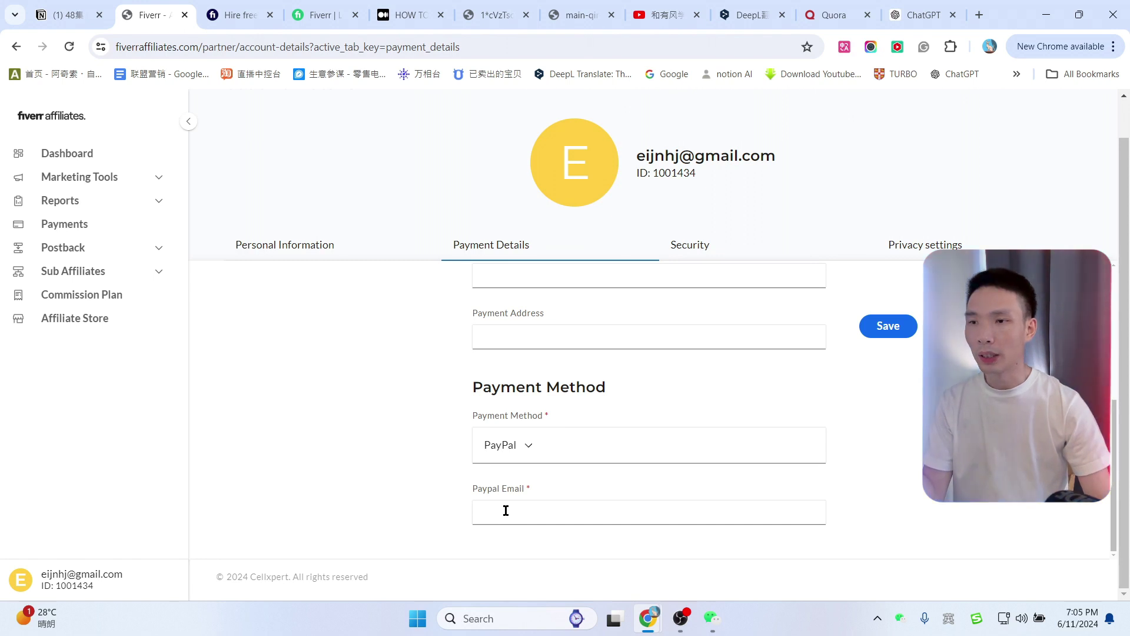
{"action": "left_click", "coordinate": [521, 454]}
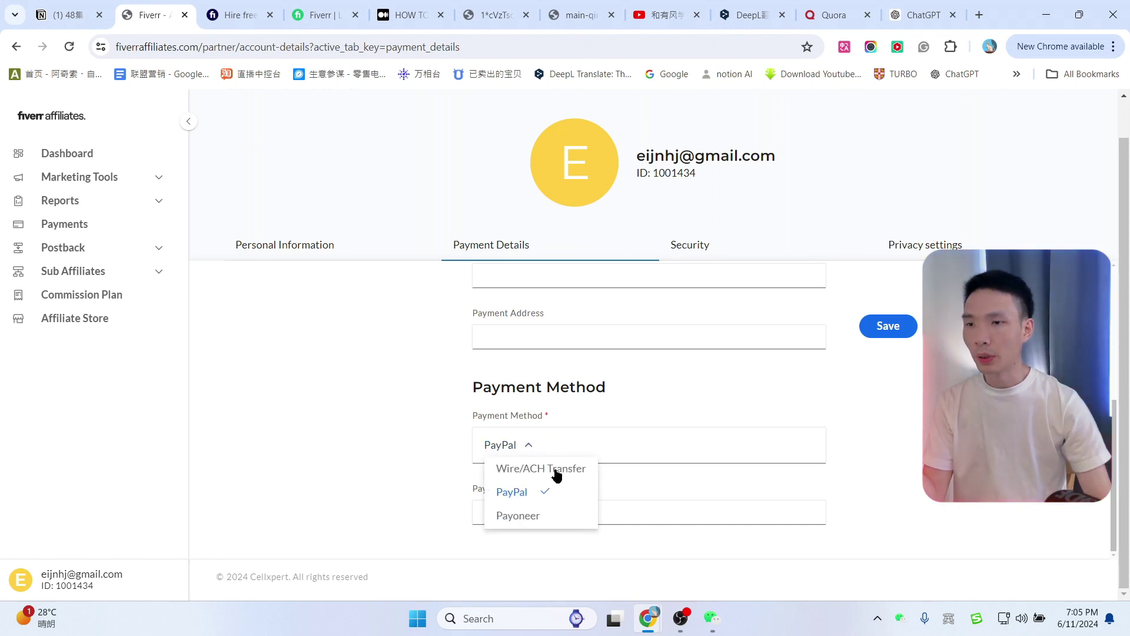
{"action": "left_click", "coordinate": [532, 519]}
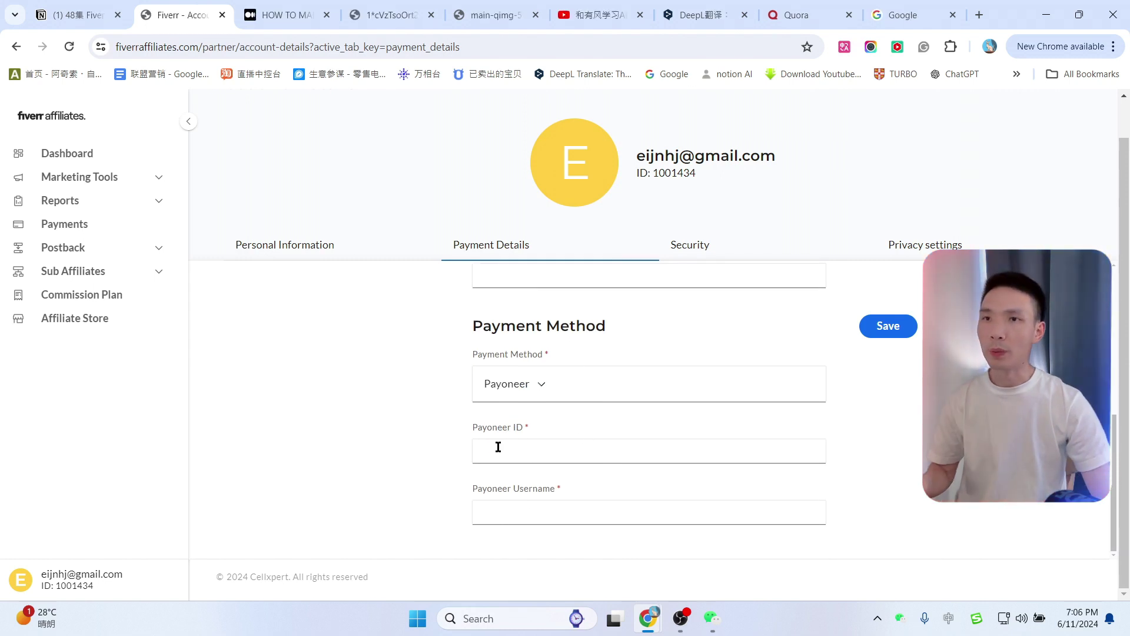
Find the Payoneer site through a Google search for Payoneer and view the signed-in account's profile details.
{"action": "left_click", "coordinate": [910, 15]}
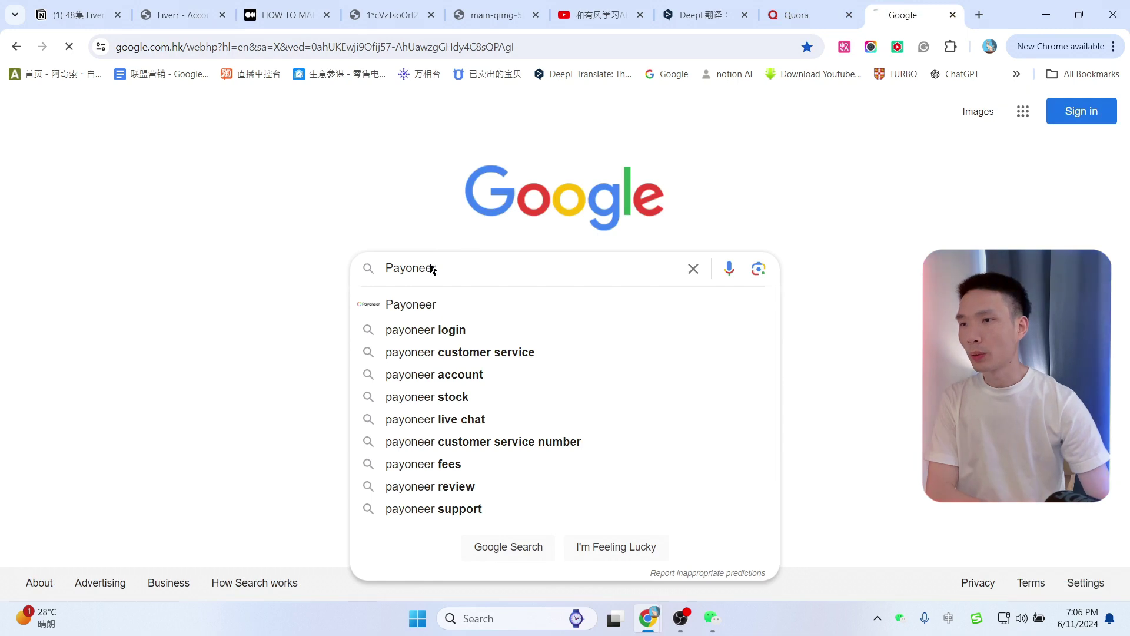
{"action": "left_click", "coordinate": [315, 250]}
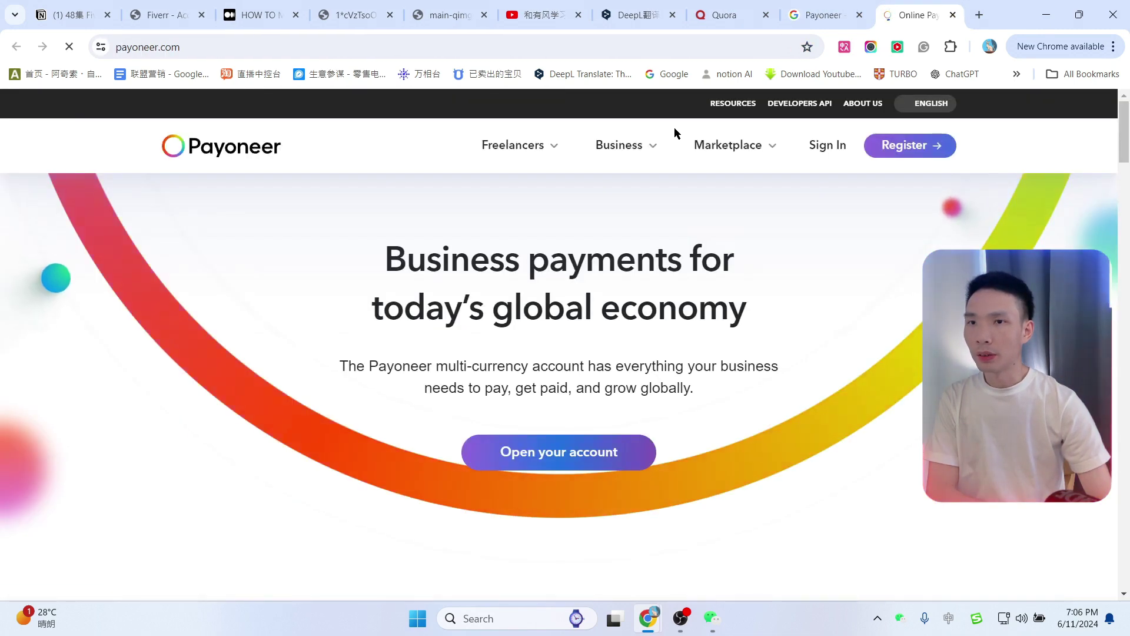
{"action": "left_click", "coordinate": [830, 147]}
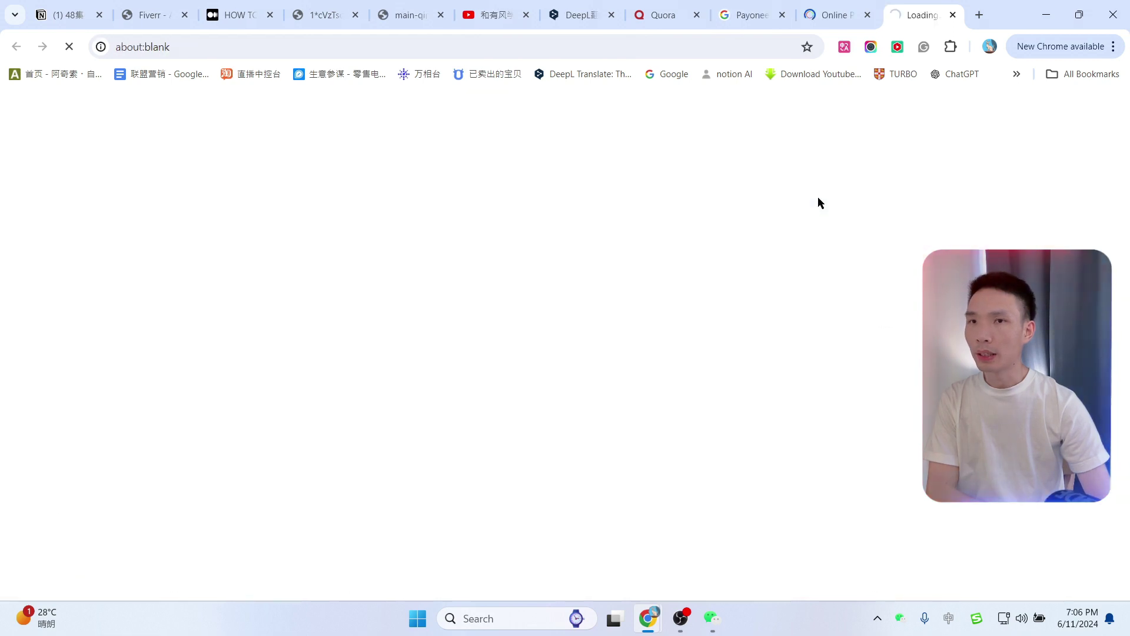
{"action": "left_click", "coordinate": [835, 17]}
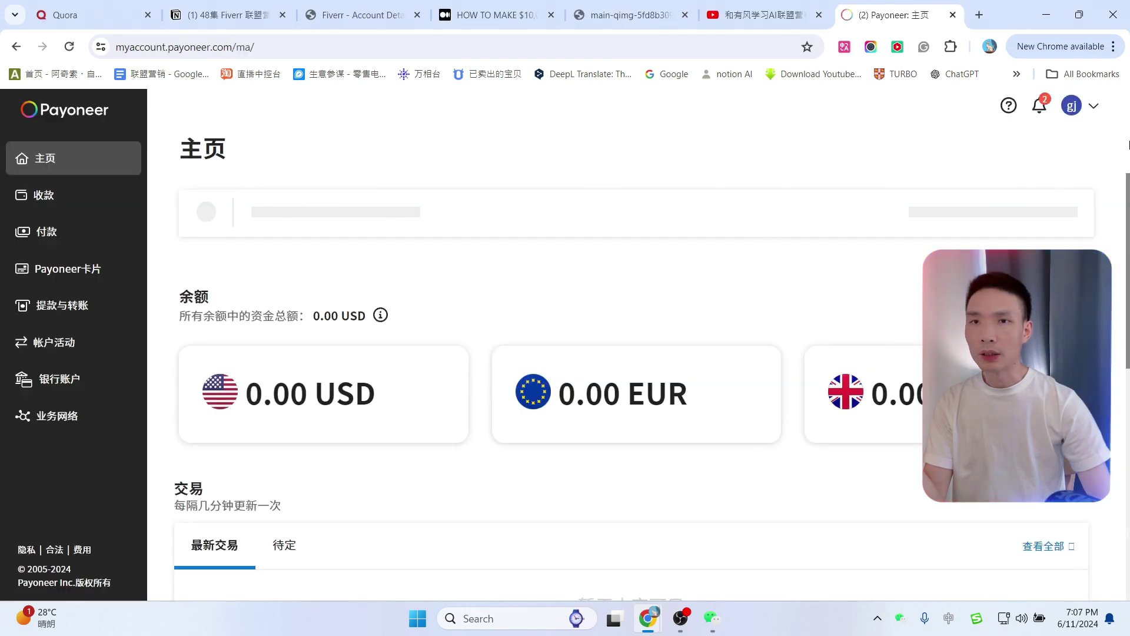
{"action": "left_click", "coordinate": [1095, 108]}
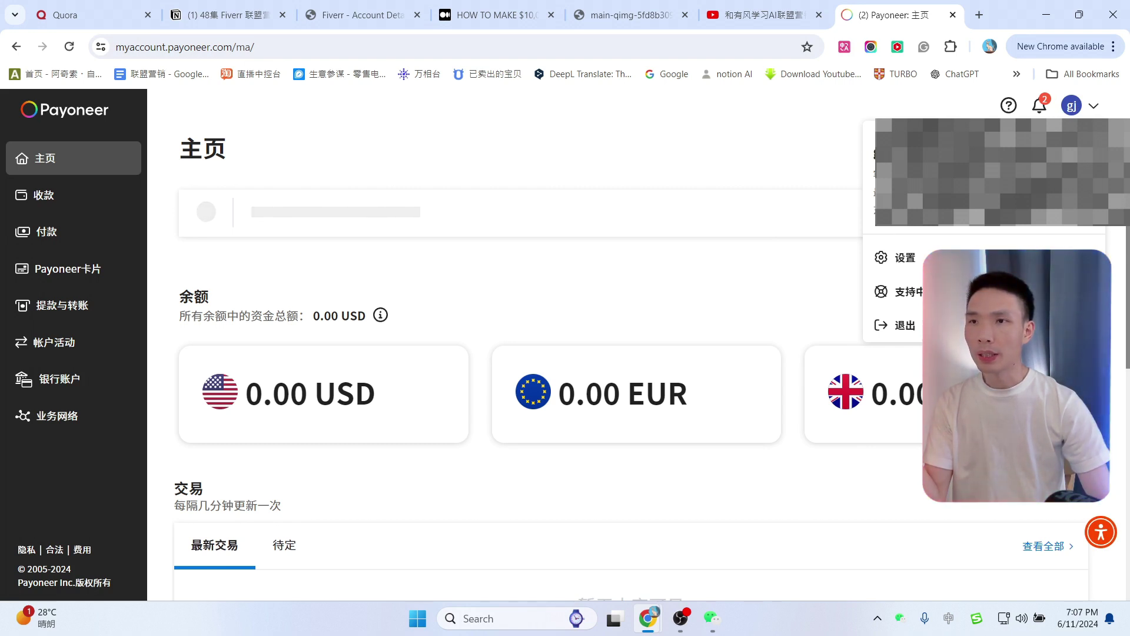
Return to the Fiverr affiliate account details and save the payment details with Payoneer as the payment method.
{"action": "left_click", "coordinate": [625, 15]}
{"action": "left_click", "coordinate": [360, 15]}
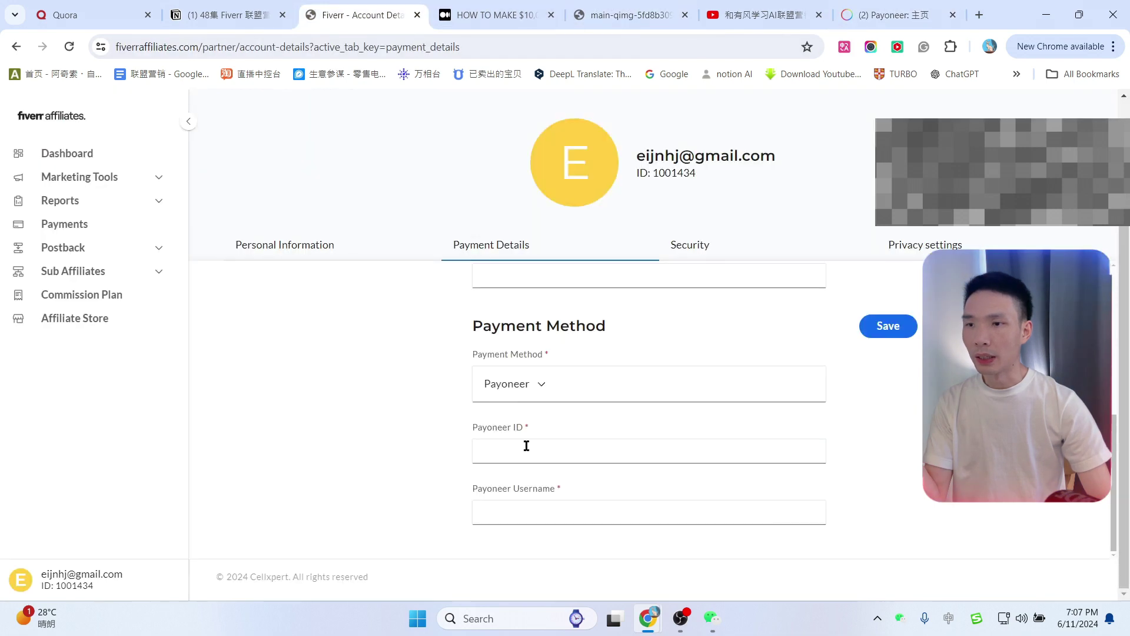
{"action": "left_click", "coordinate": [520, 448]}
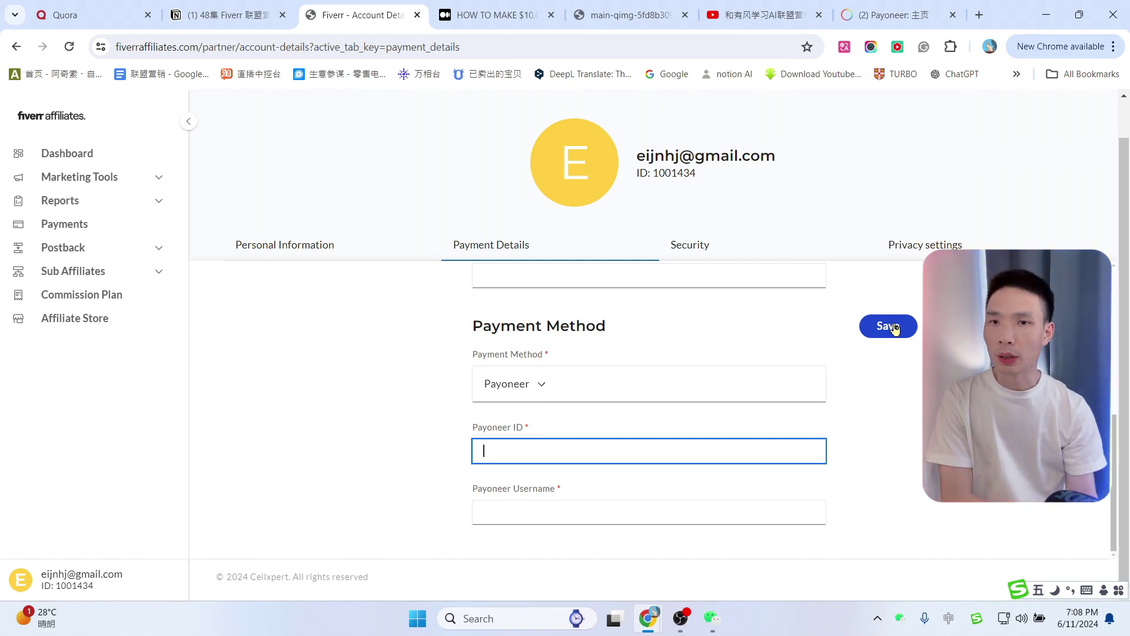
{"action": "left_click", "coordinate": [894, 328]}
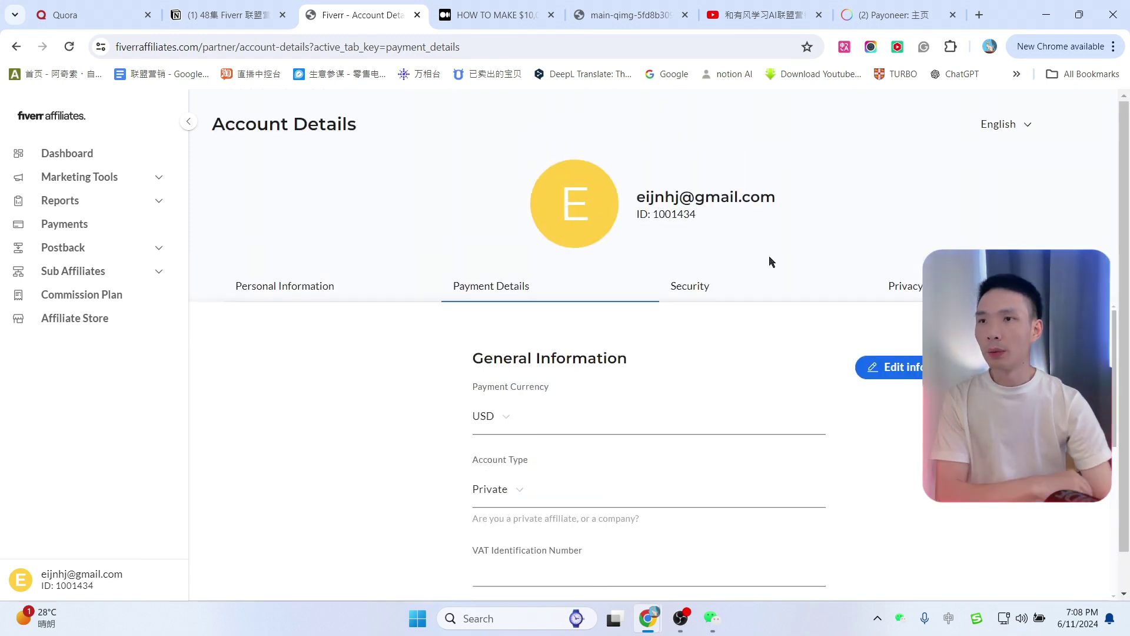
Check the affiliate commission statistics in the Medium article, and tidy the browser tabs by putting the article first and closing the main-qimg image tab.
{"action": "left_click", "coordinate": [497, 13]}
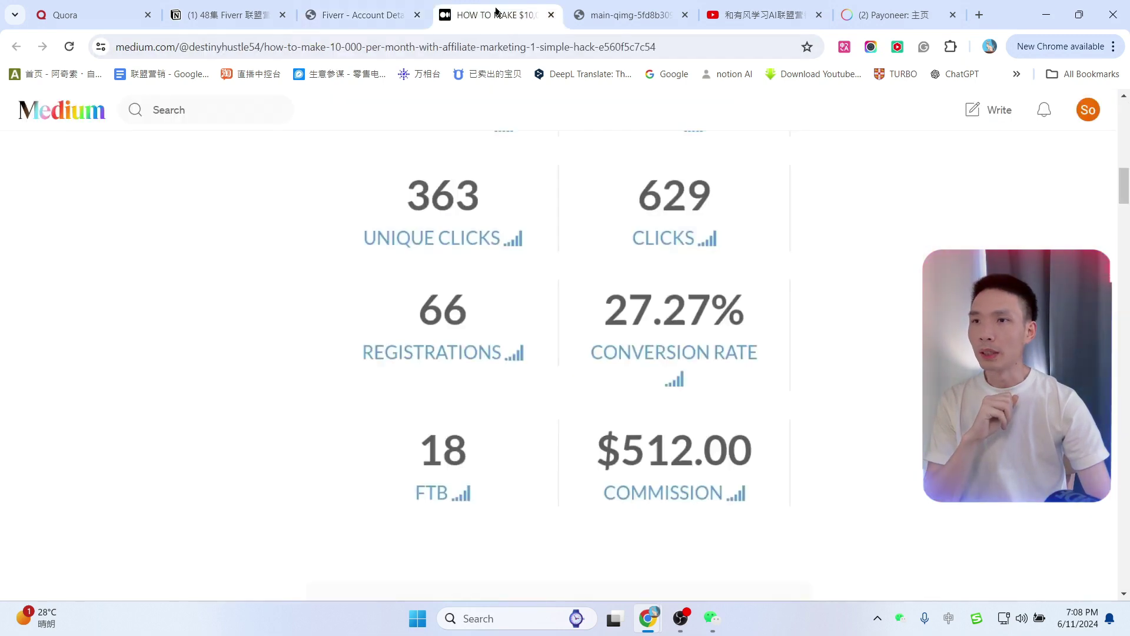
{"action": "scroll", "coordinate": [606, 462], "scroll_direction": "up", "scroll_amount": 2}
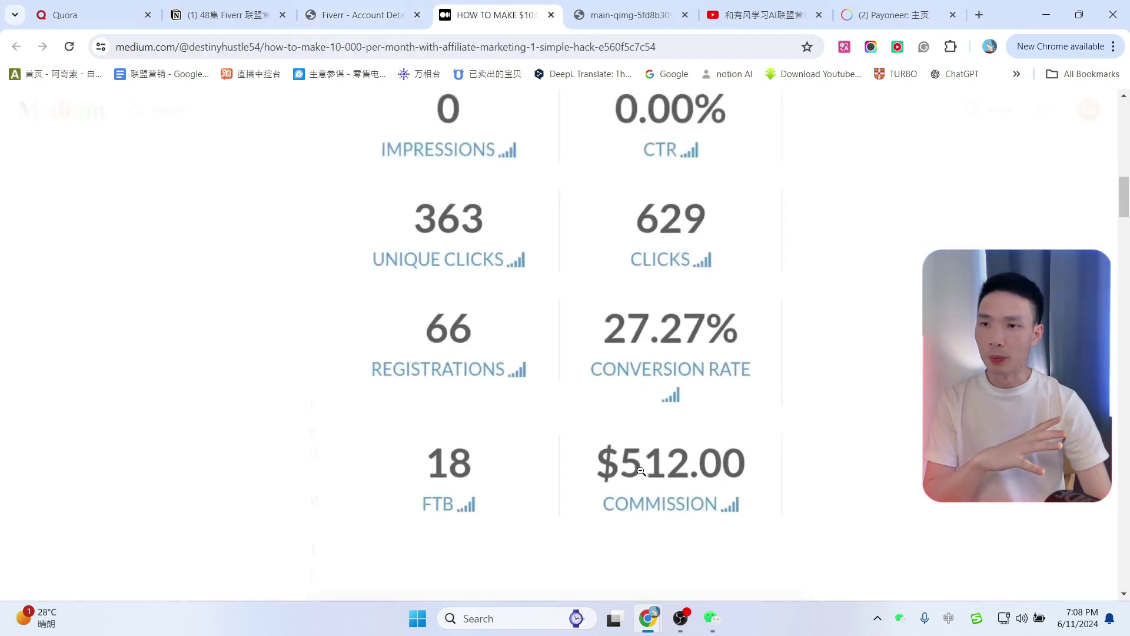
{"action": "left_click_drag", "start_coordinate": [496, 13], "coordinate": [89, 13]}
{"action": "left_click", "coordinate": [496, 13]}
{"action": "middle_click", "coordinate": [622, 13]}
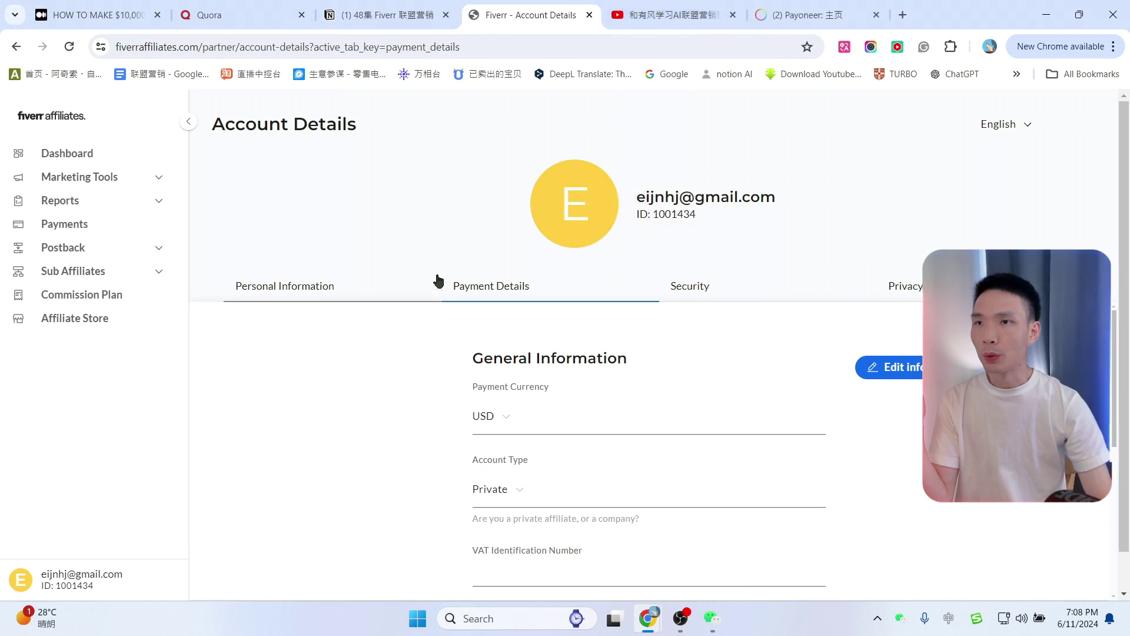
Open the Default and Deep Links page and view the landing page of the Fiverr Pro affiliate link.
{"action": "left_click", "coordinate": [156, 185]}
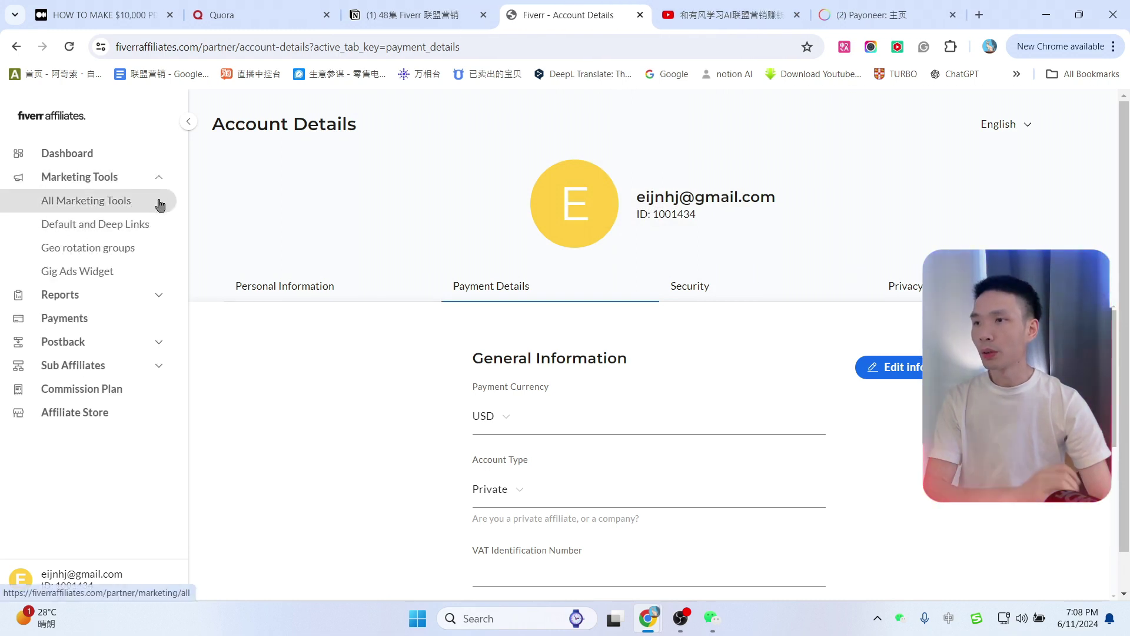
{"action": "left_click", "coordinate": [77, 228]}
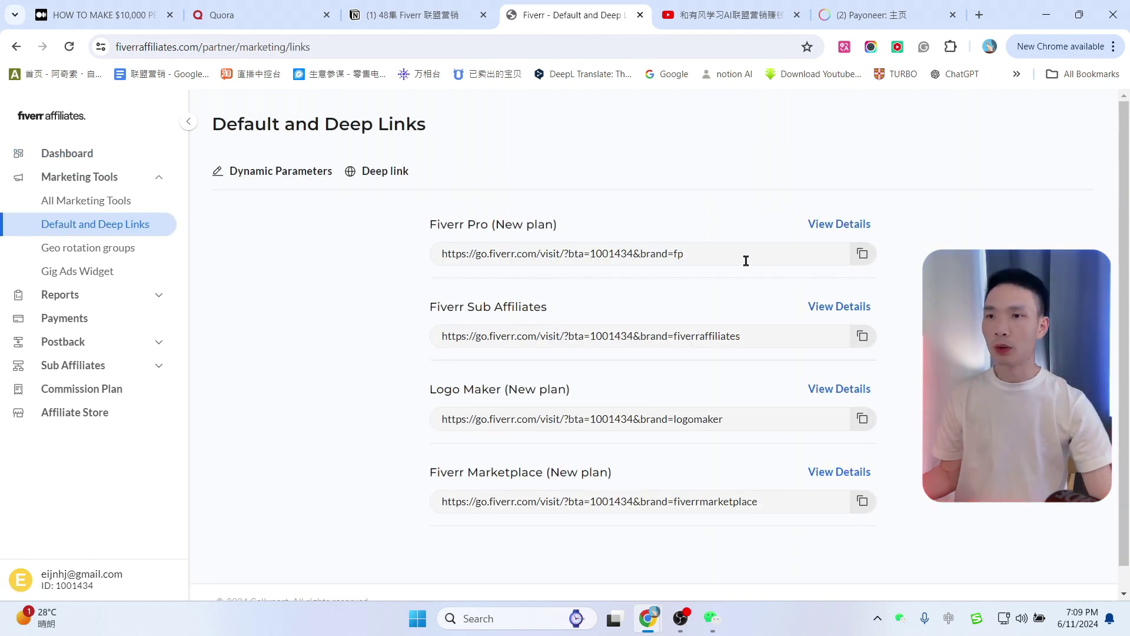
{"action": "left_click_drag", "start_coordinate": [422, 229], "coordinate": [495, 224]}
{"action": "left_click", "coordinate": [642, 221]}
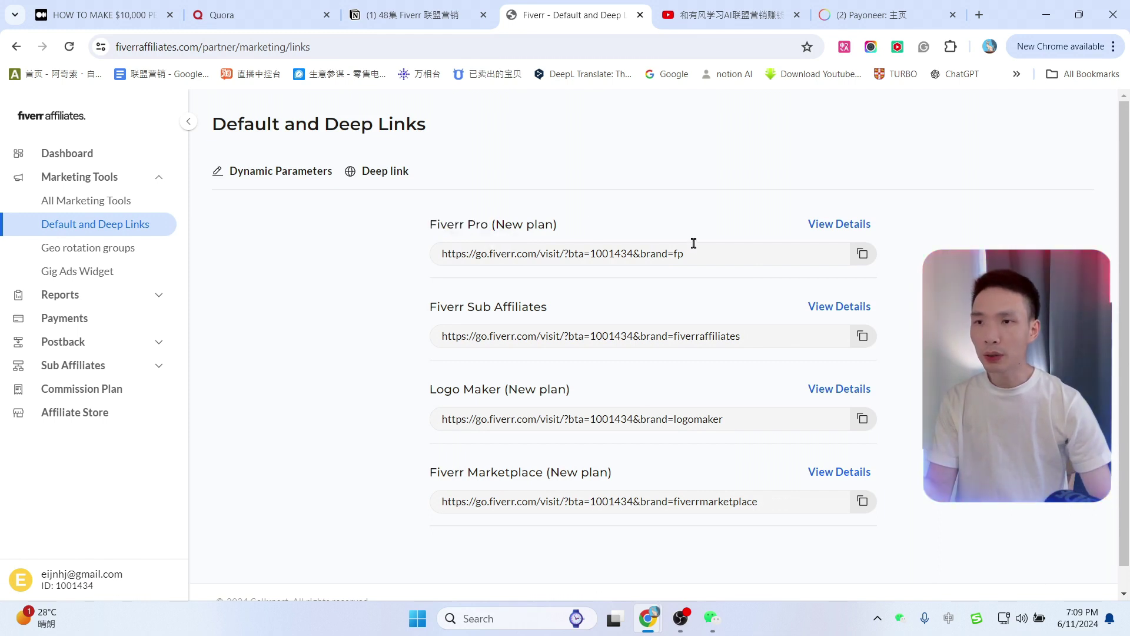
{"action": "left_click_drag", "start_coordinate": [711, 250], "coordinate": [436, 252]}
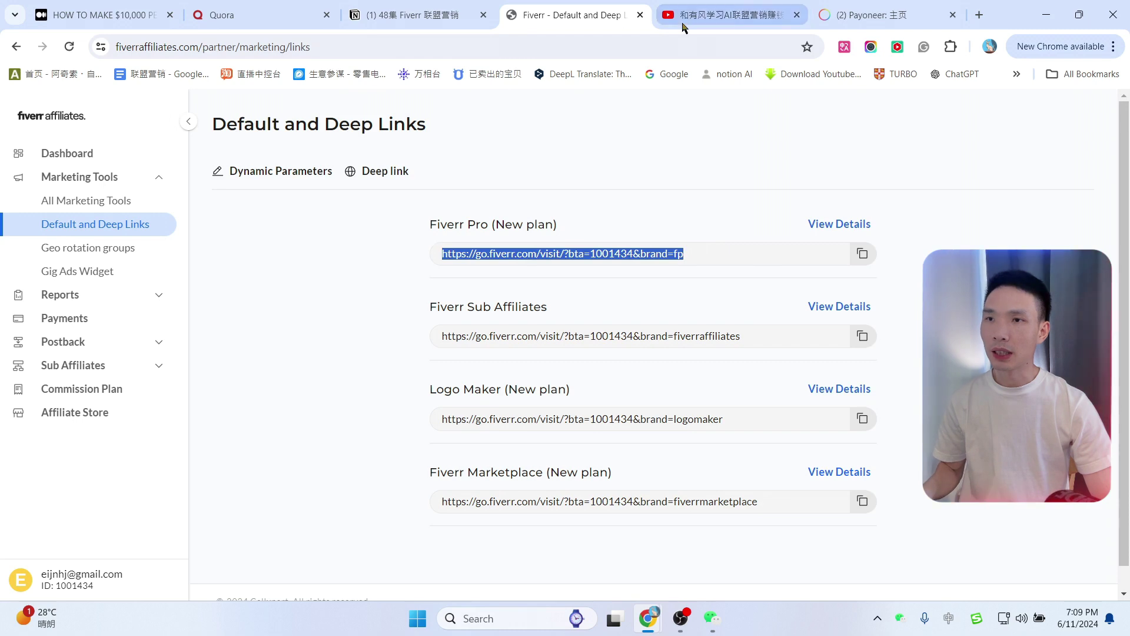
{"action": "left_click_drag", "start_coordinate": [744, 5], "coordinate": [883, 15]}
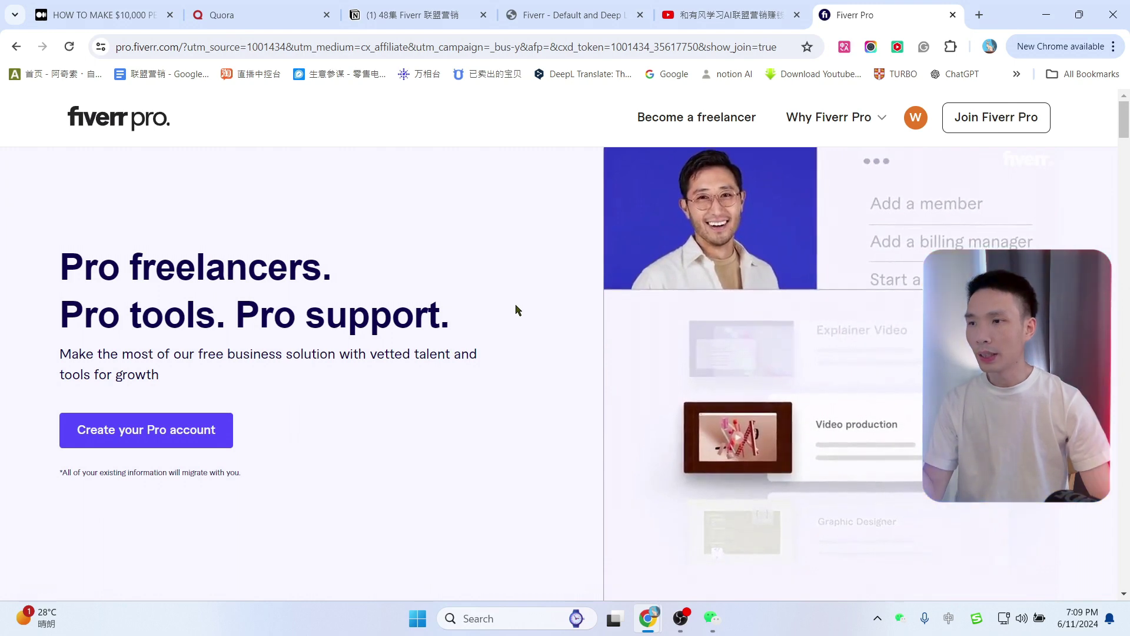
Highlight the Fiverr Marketplace affiliate link in the Default and Deep Links list and view its landing page.
{"action": "scroll", "coordinate": [515, 309], "scroll_direction": "down", "scroll_amount": 2}
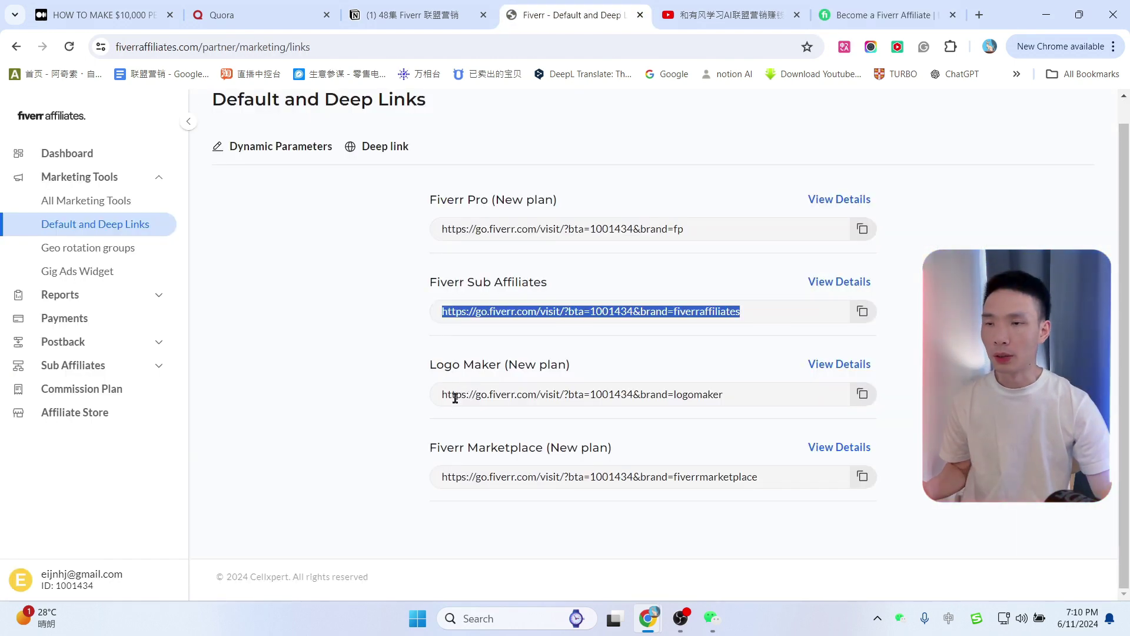
{"action": "triple_click", "coordinate": [487, 479]}
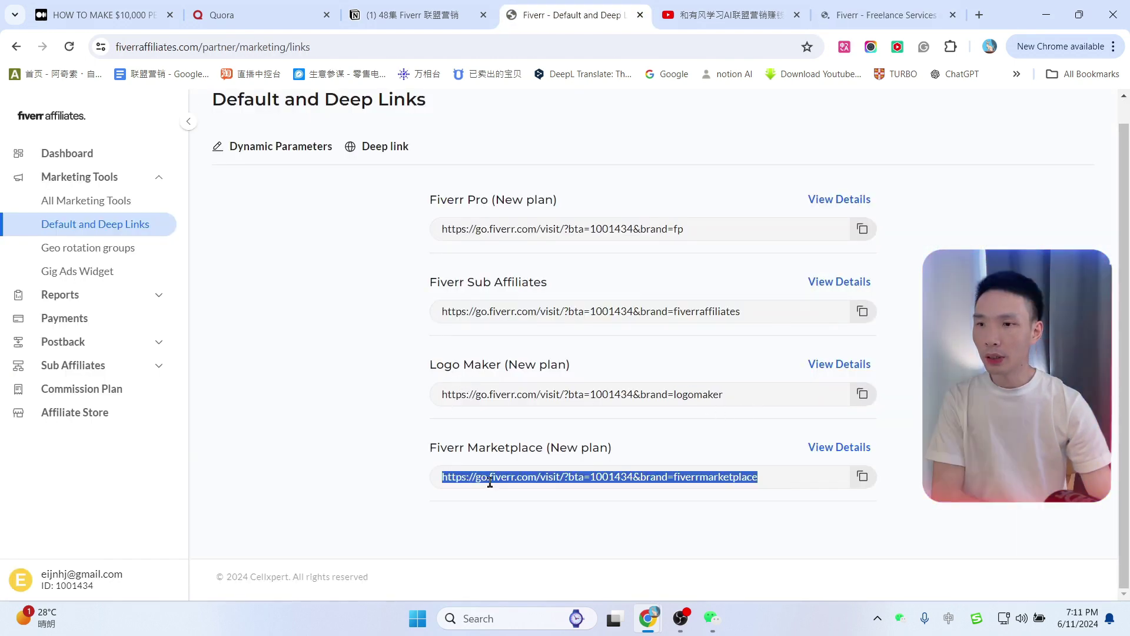
{"action": "left_click_drag", "start_coordinate": [430, 449], "coordinate": [467, 450]}
{"action": "left_click_drag", "start_coordinate": [758, 476], "coordinate": [441, 478]}
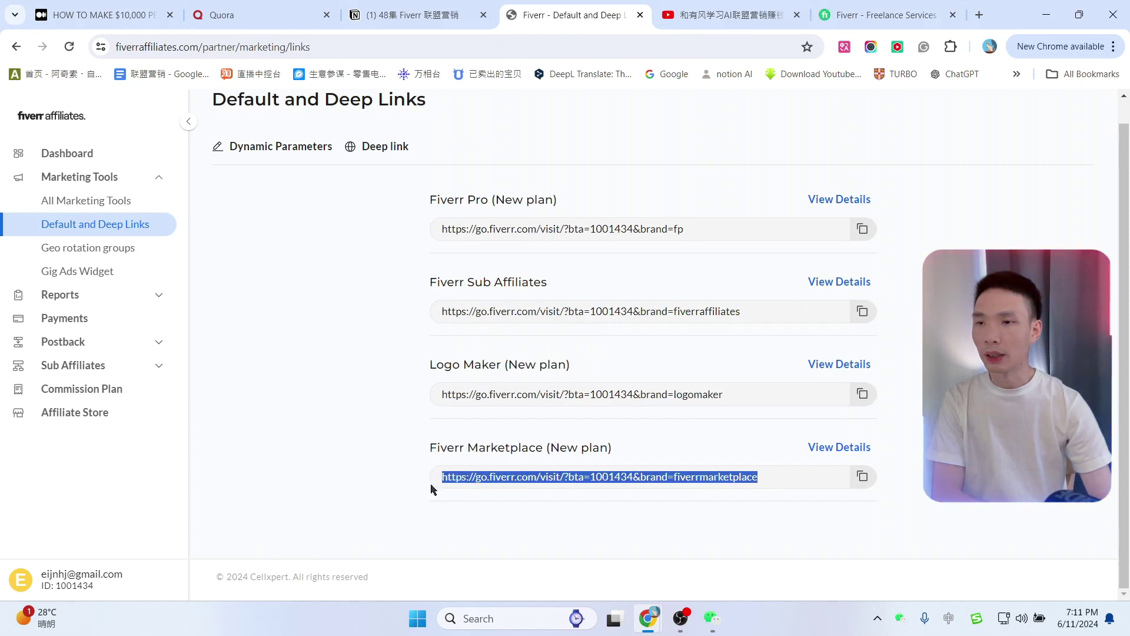
{"action": "left_click", "coordinate": [893, 7]}
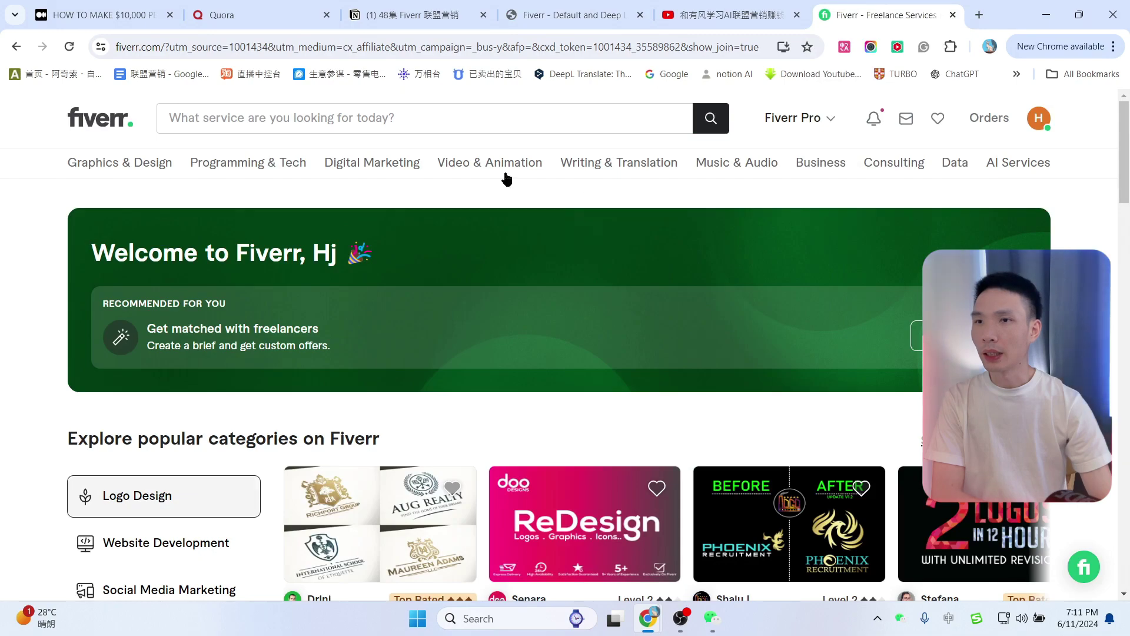
Examine the Fiverr marketplace homepage, including its featured services, category lists, and recent and popular search suggestions.
{"action": "scroll", "coordinate": [787, 223], "scroll_direction": "down", "scroll_amount": 12}
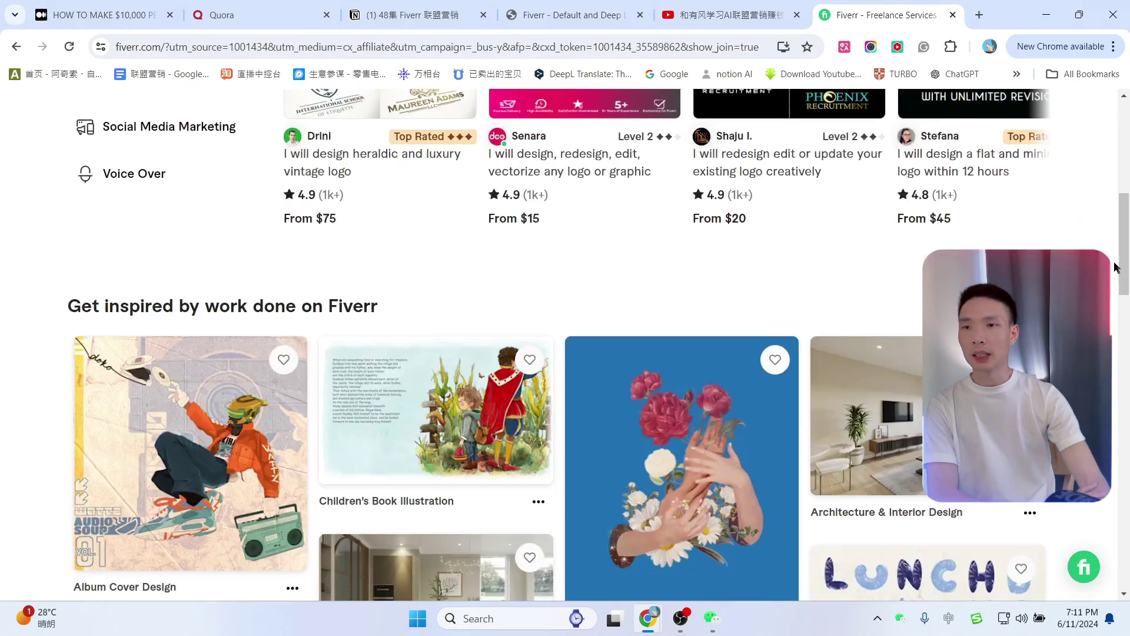
{"action": "scroll", "coordinate": [1124, 280], "scroll_direction": "up", "scroll_amount": 5}
{"action": "scroll", "coordinate": [1124, 279], "scroll_direction": "up", "scroll_amount": 8}
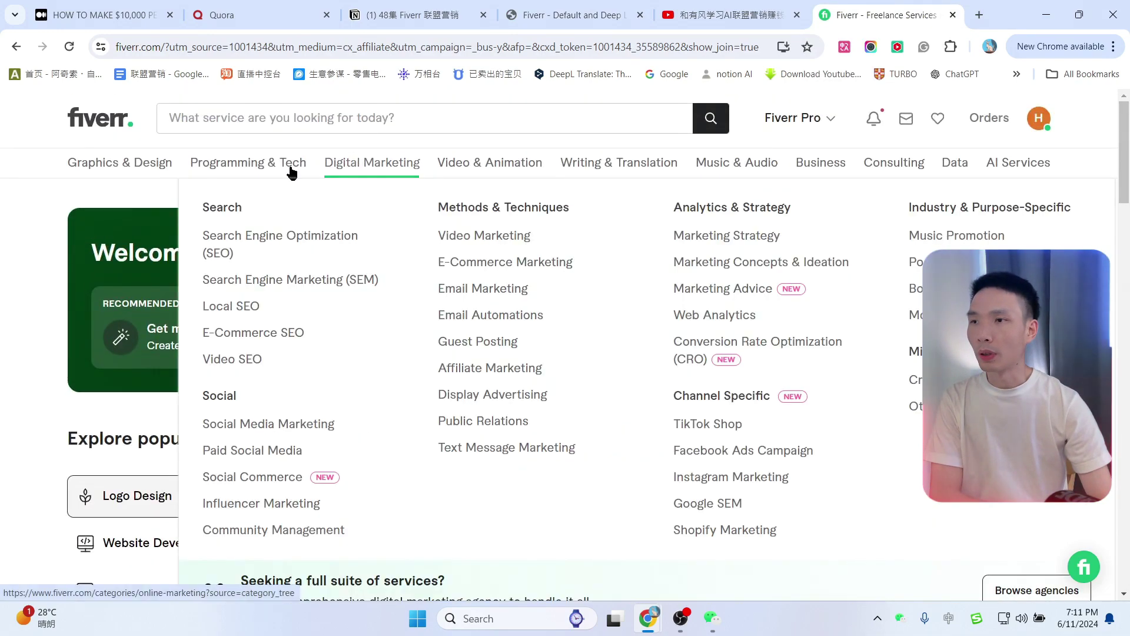
{"action": "mouse_move", "coordinate": [233, 174]}
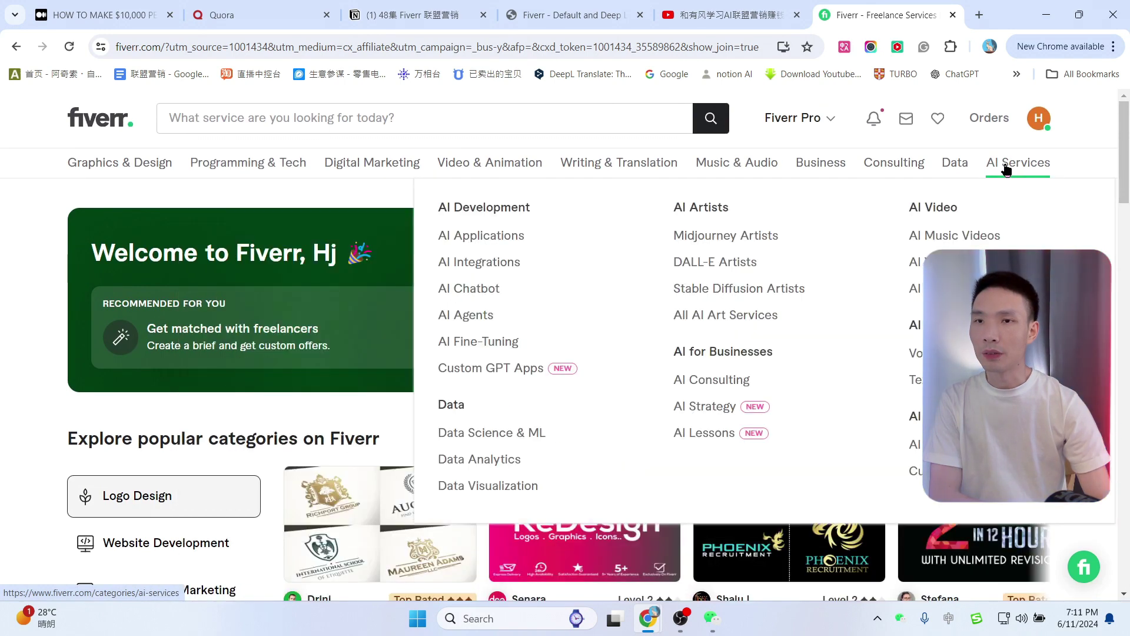
{"action": "left_click", "coordinate": [222, 120]}
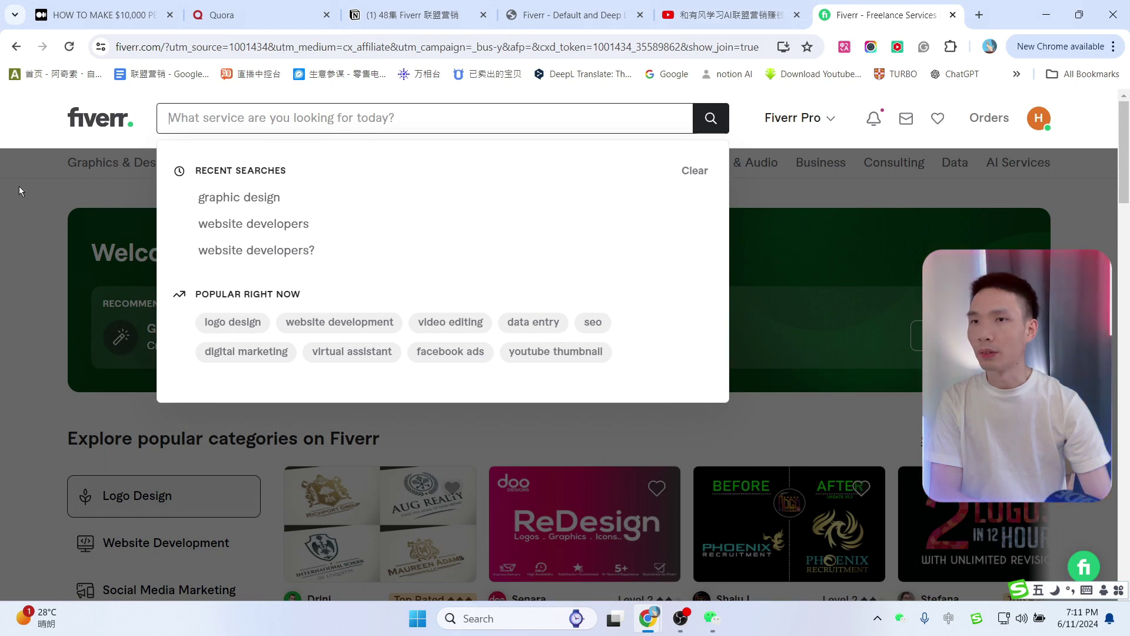
{"action": "left_click", "coordinate": [25, 222]}
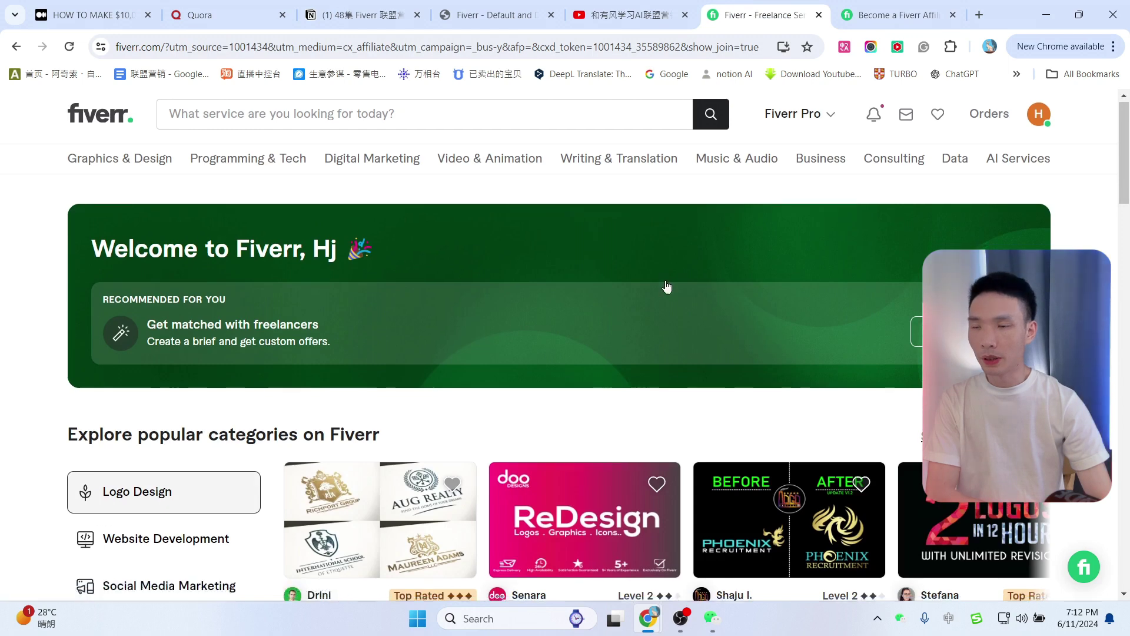
{"action": "scroll", "coordinate": [667, 286], "scroll_direction": "down", "scroll_amount": 1}
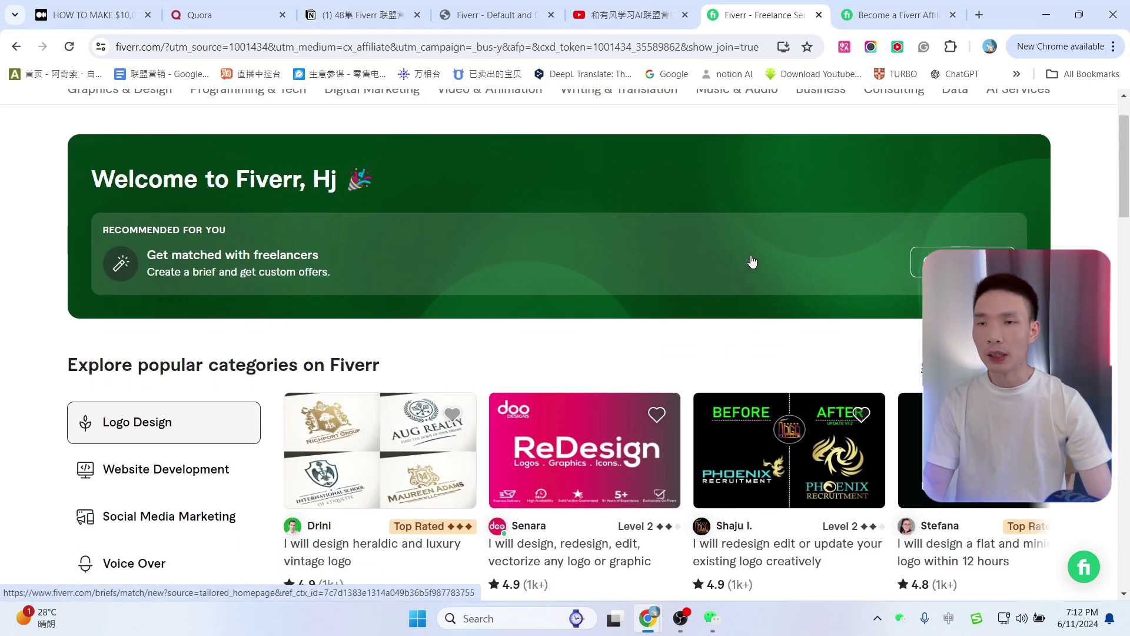
{"action": "scroll", "coordinate": [752, 261], "scroll_direction": "up", "scroll_amount": 1}
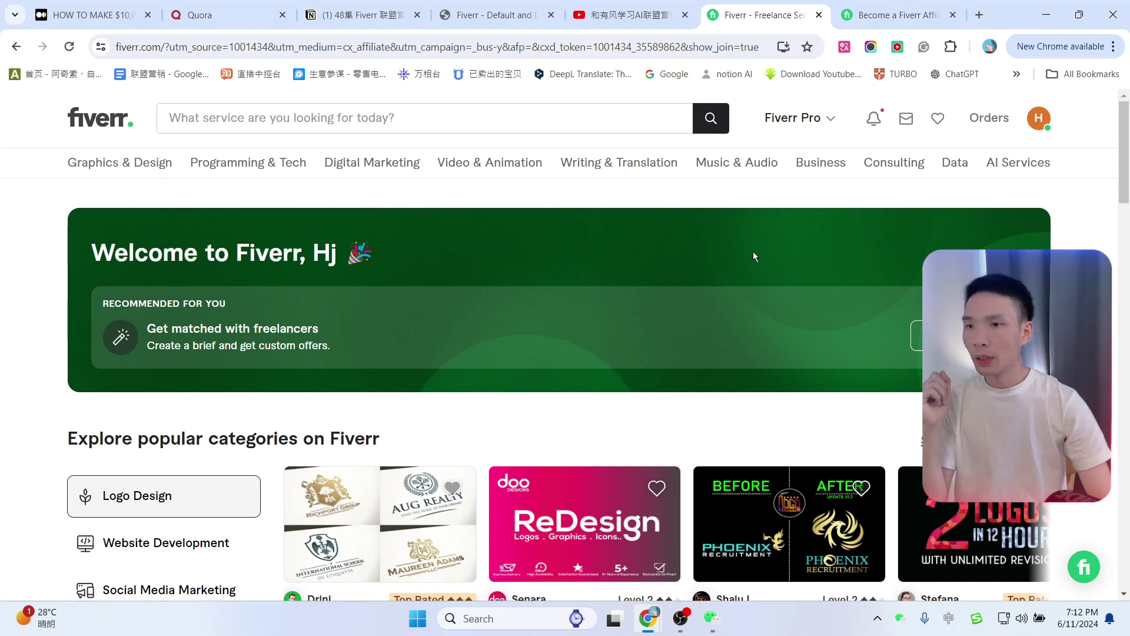
Return to the Default and Deep Links page and highlight the full Fiverr Marketplace affiliate link.
{"action": "key", "text": "ctrl+shift+Tab"}
{"action": "key", "text": "ctrl+shift+Tab"}
{"action": "left_click", "coordinate": [453, 478]}
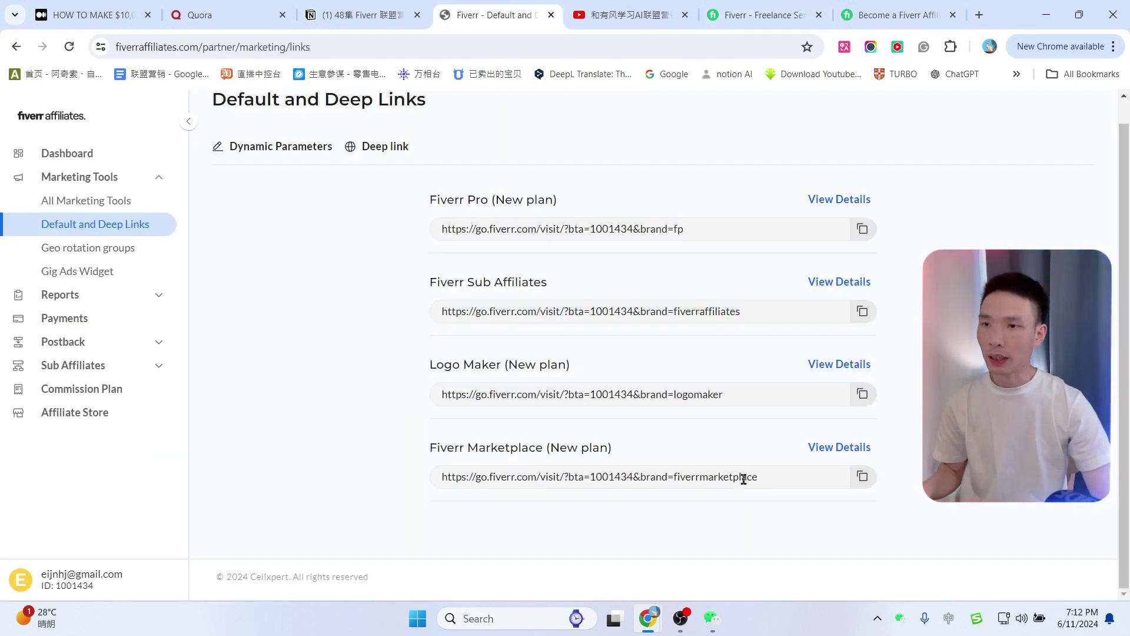
{"action": "left_click_drag", "start_coordinate": [744, 479], "coordinate": [441, 481]}
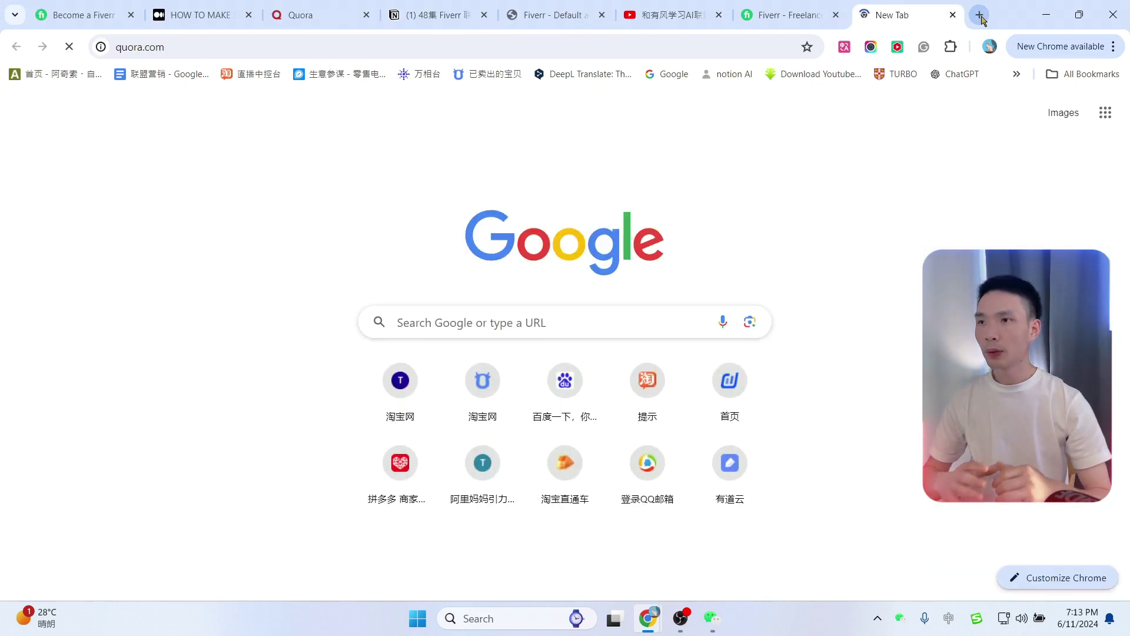
Open quora.com in a new tab and search Google for "How to find a good website developer".
{"action": "key", "text": "Return"}
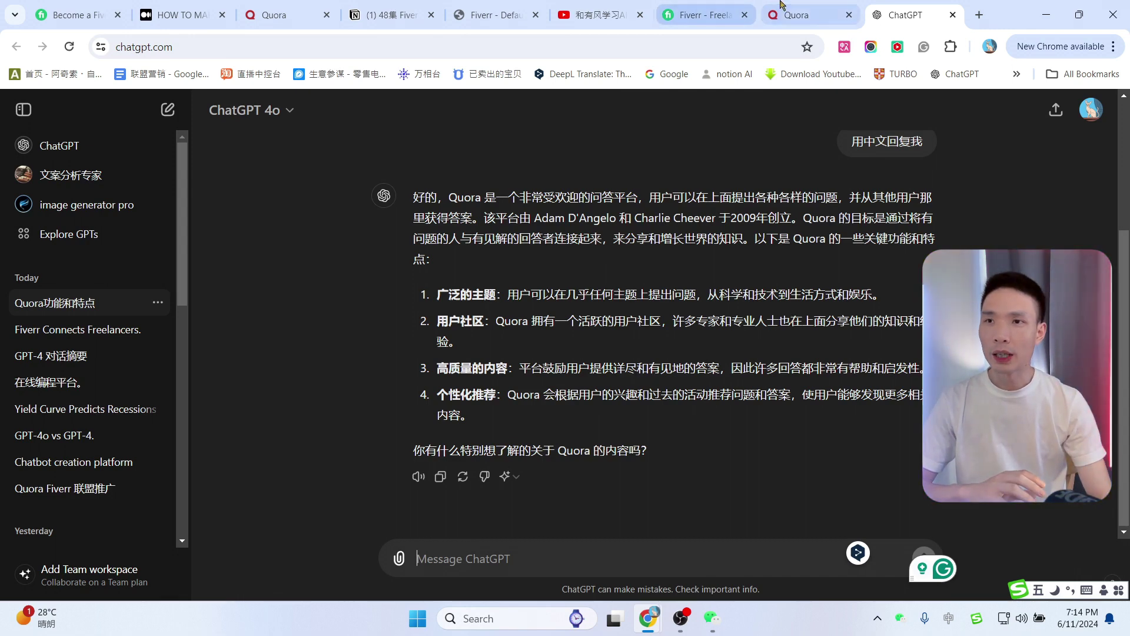
{"action": "left_click", "coordinate": [801, 15]}
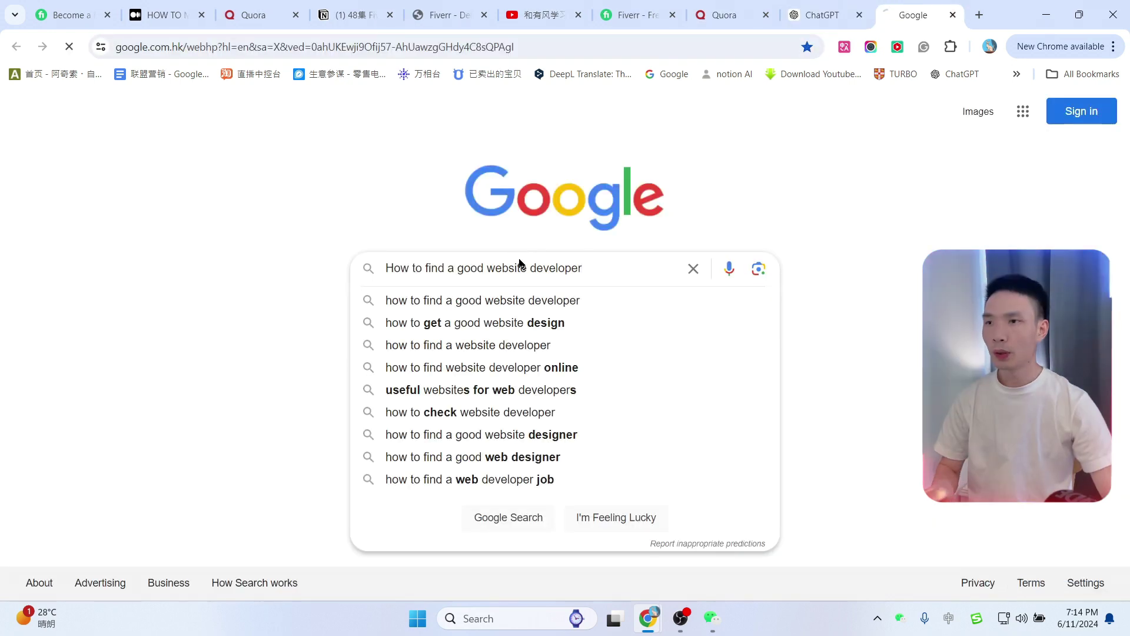
{"action": "key", "text": "Return"}
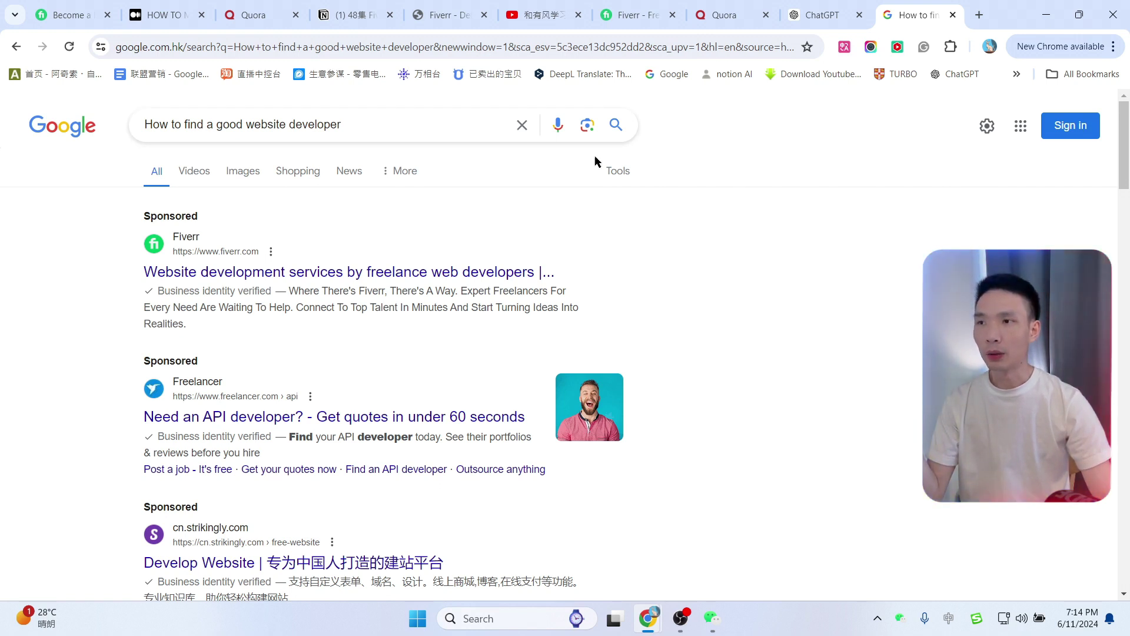
{"action": "scroll", "coordinate": [695, 232], "scroll_direction": "down", "scroll_amount": 10}
{"action": "scroll", "coordinate": [694, 236], "scroll_direction": "down", "scroll_amount": 10}
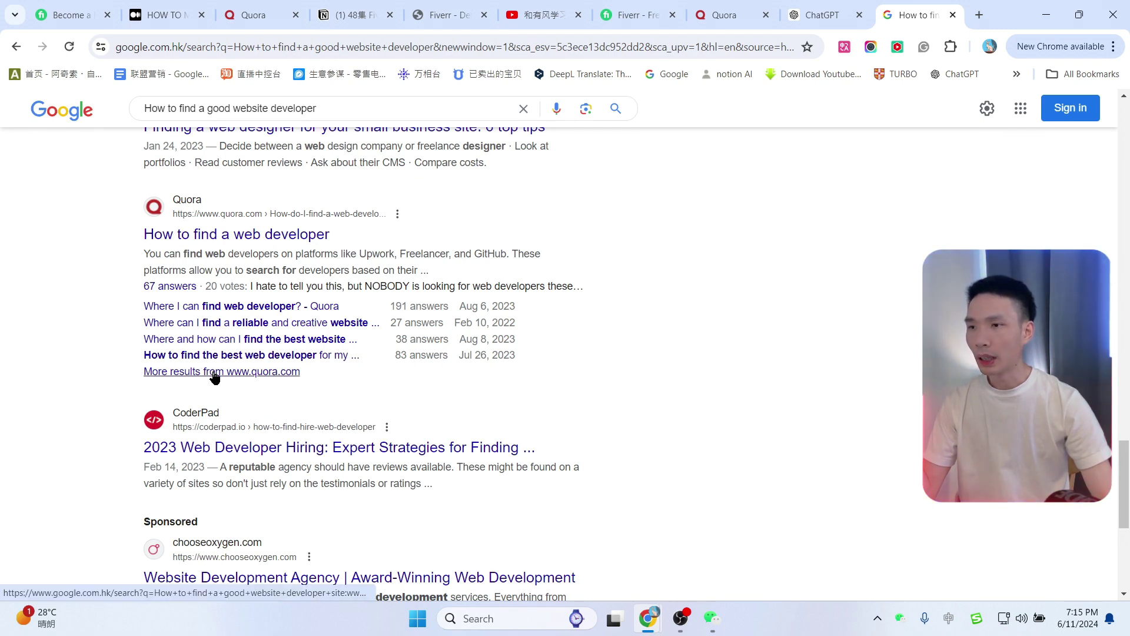
{"action": "left_click", "coordinate": [266, 375]}
{"action": "scroll", "coordinate": [691, 244], "scroll_direction": "down", "scroll_amount": 2}
{"action": "scroll", "coordinate": [689, 242], "scroll_direction": "up", "scroll_amount": 1}
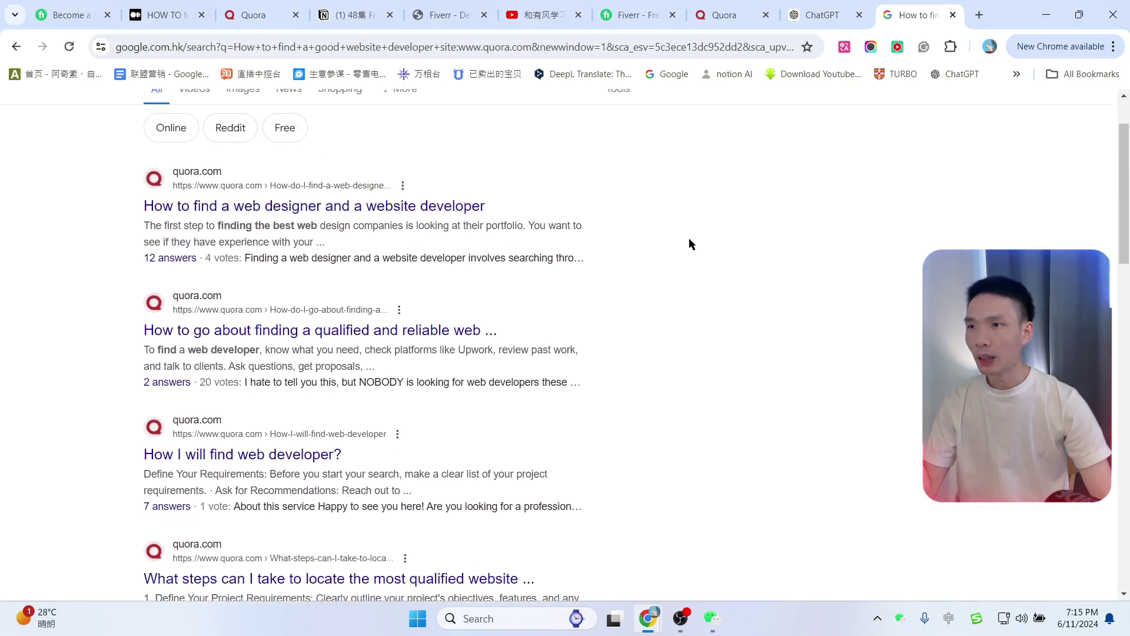
{"action": "scroll", "coordinate": [1126, 149], "scroll_direction": "down", "scroll_amount": 1}
{"action": "left_click_drag", "start_coordinate": [1127, 149], "coordinate": [1126, 158]}
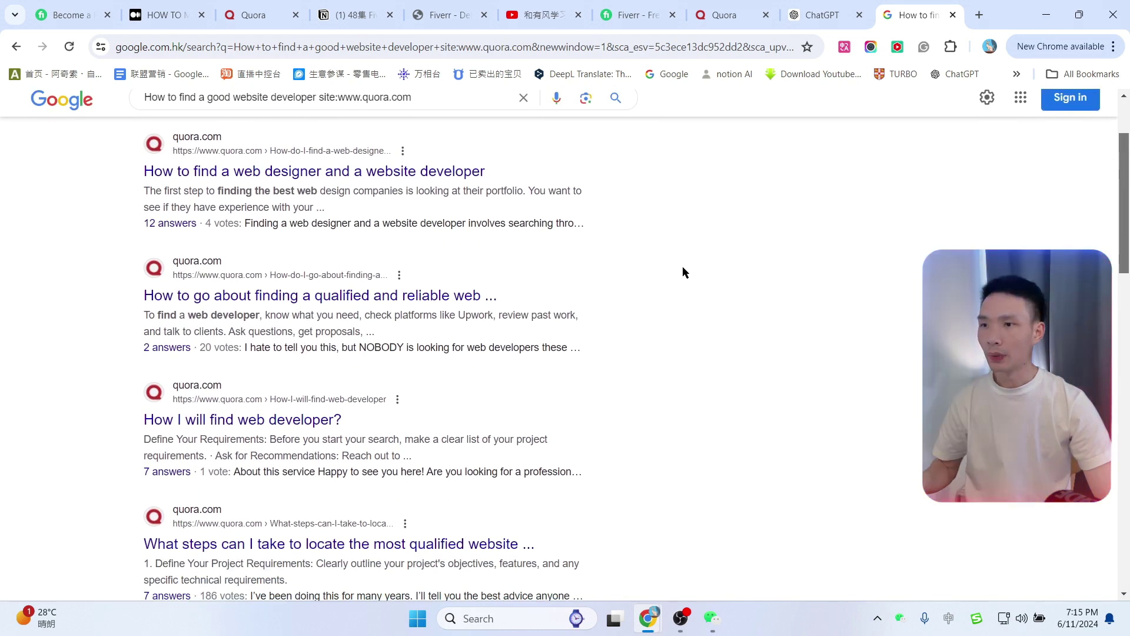
Shrink the results page and capture a screenshot of the list of Quora questions about finding a web developer.
{"action": "key", "text": "ctrl+minus"}
{"action": "key", "text": "ctrl+minus"}
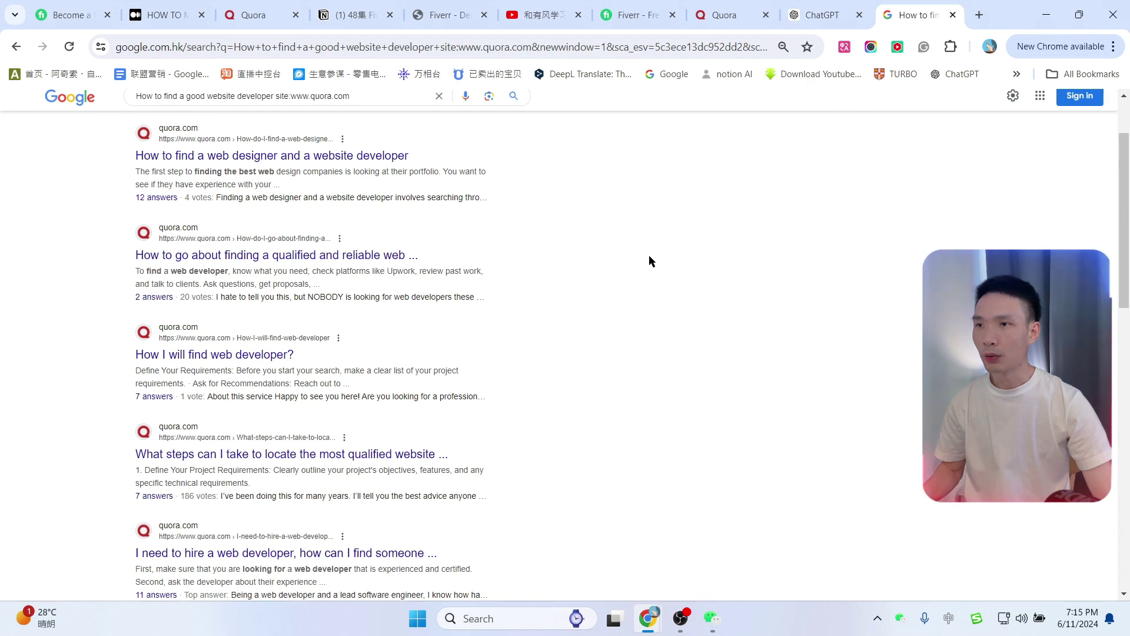
{"action": "key", "text": "ctrl+plus"}
{"action": "key", "text": "ctrl+minus"}
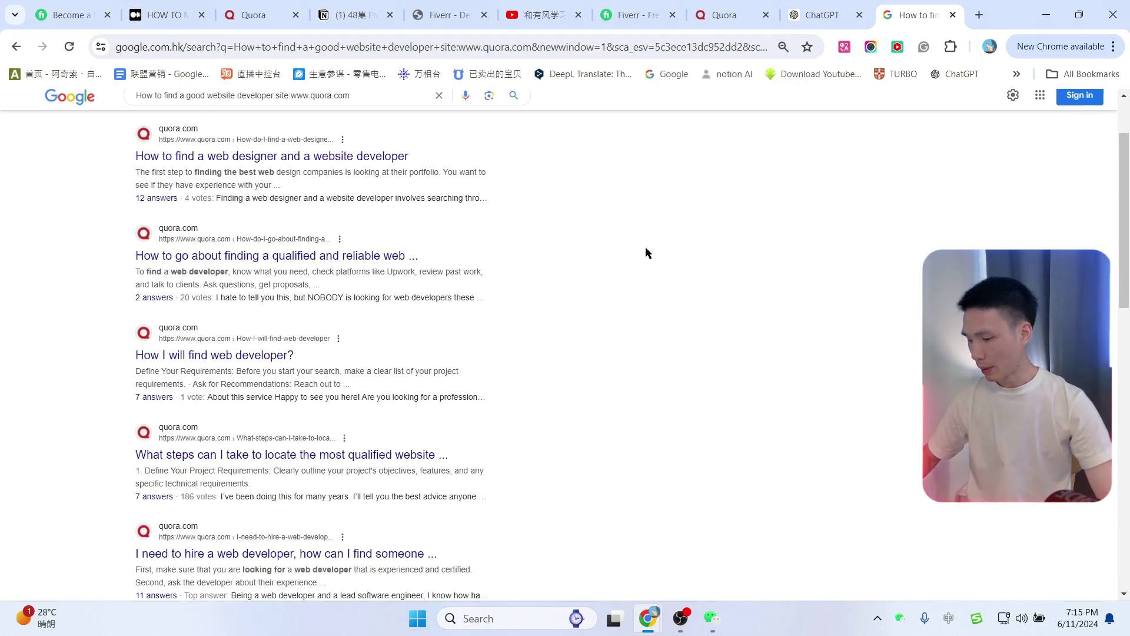
{"action": "key", "text": "alt+a"}
{"action": "left_click_drag", "start_coordinate": [116, 116], "coordinate": [477, 560]}
{"action": "key", "text": "Return"}
Send the screenshot to a new ChatGPT 4o chat, asking in Chinese for specific Quora questions to answer to promote popular Fiverr services.
{"action": "middle_click", "coordinate": [956, 75]}
{"action": "left_click", "coordinate": [921, 15]}
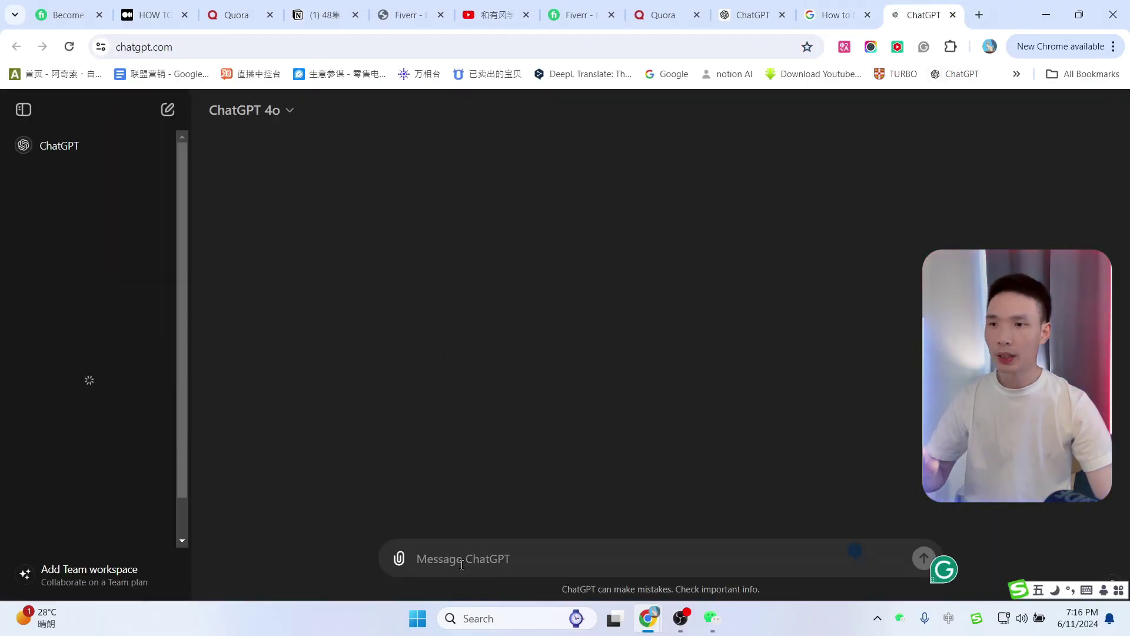
{"action": "key", "text": "ctrl+v"}
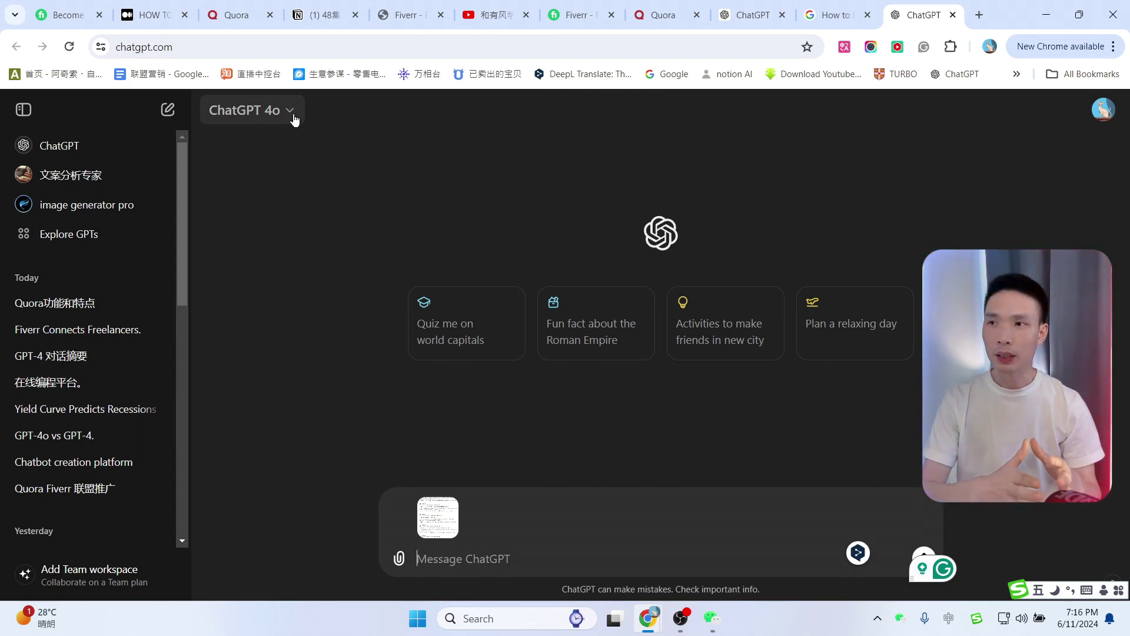
{"action": "type", "text": "我准备做fiverr的联盟营销赚佣金，图片里面显示的是别人用https://www.quora.com/回答别人的问题，然后顺带推广fiverr是的服务，我也想这样做，请根据他回答的问题方向，再结合fiverr上的热门服务，给我推荐一些我回答别人问题的方向，给我具体的问题，我好直接在quora上去搜问题来回答，你明白了吗"}
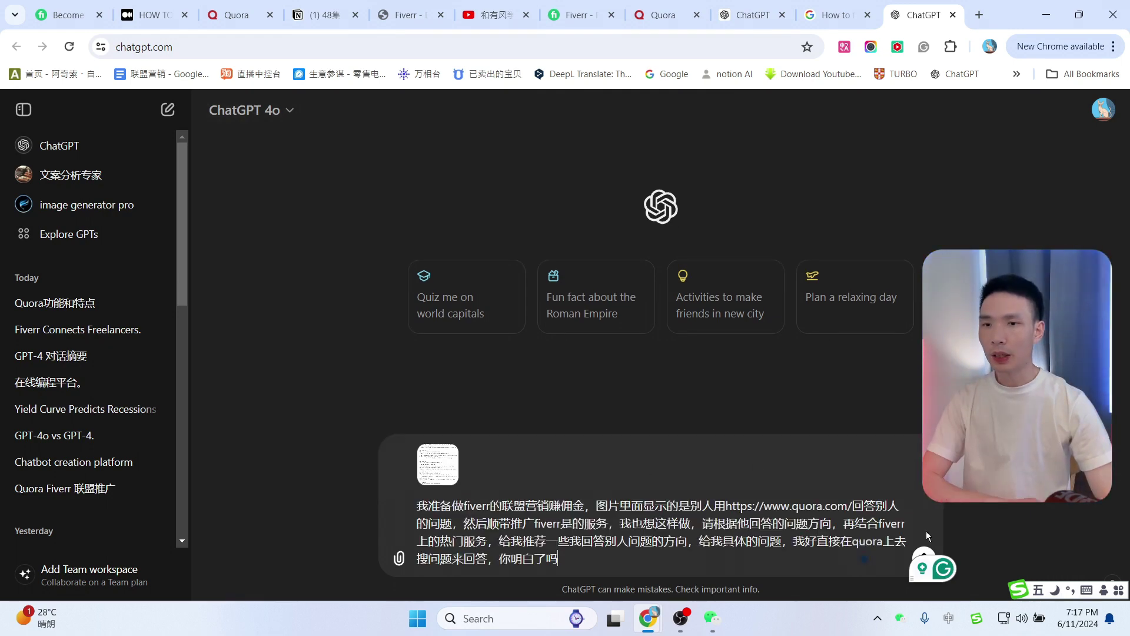
{"action": "left_click", "coordinate": [924, 557]}
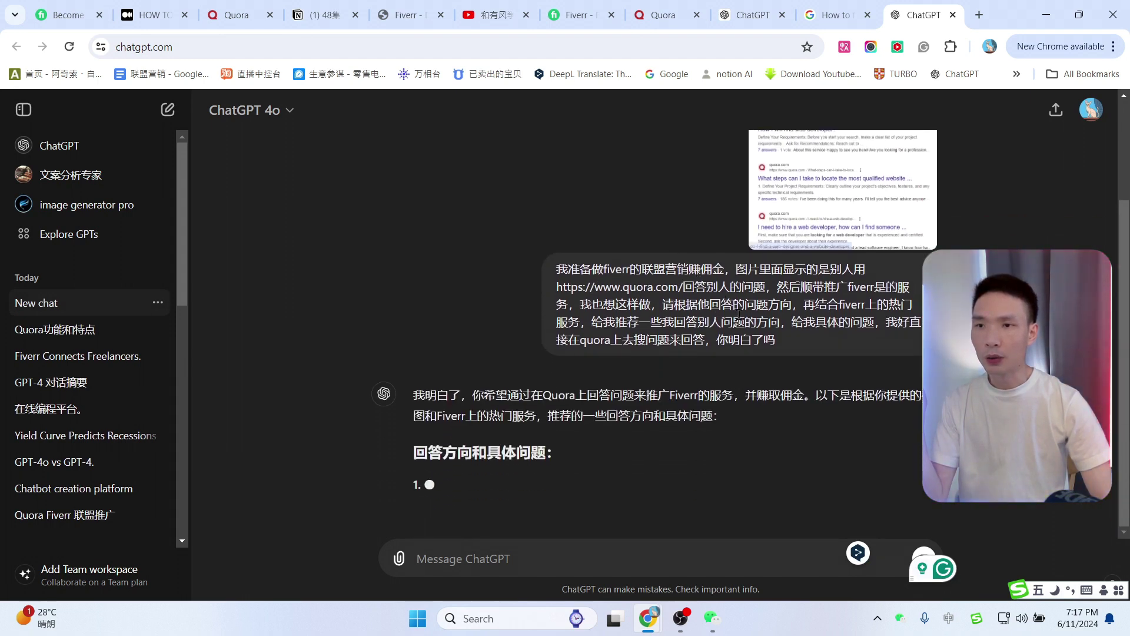
{"action": "scroll", "coordinate": [740, 314], "scroll_direction": "up", "scroll_amount": 1}
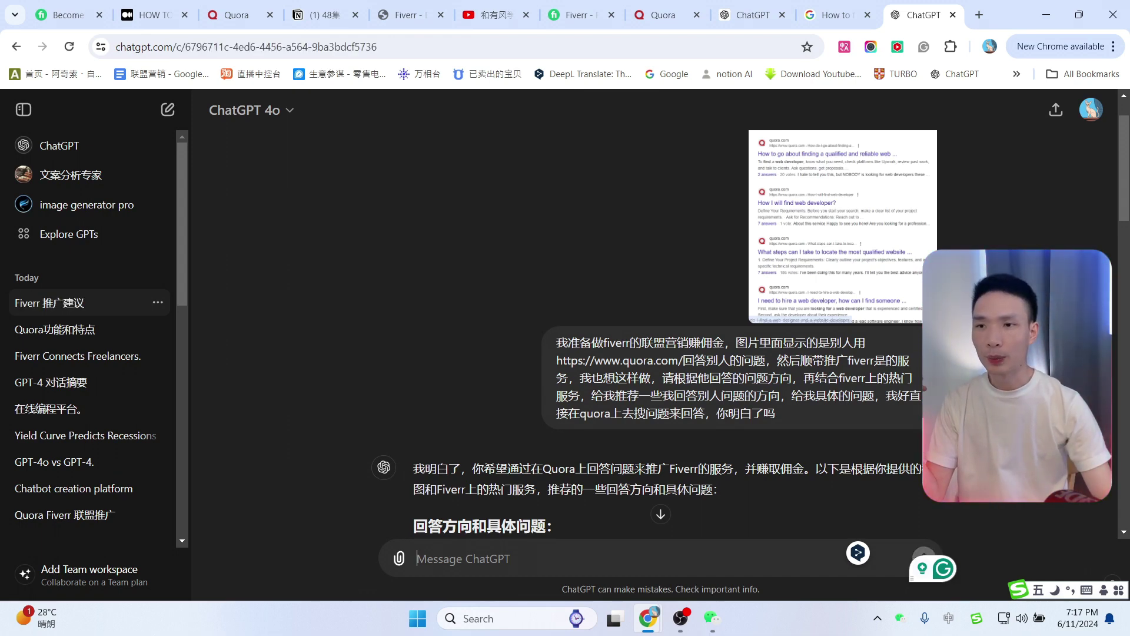
{"action": "scroll", "coordinate": [659, 329], "scroll_direction": "down", "scroll_amount": 4}
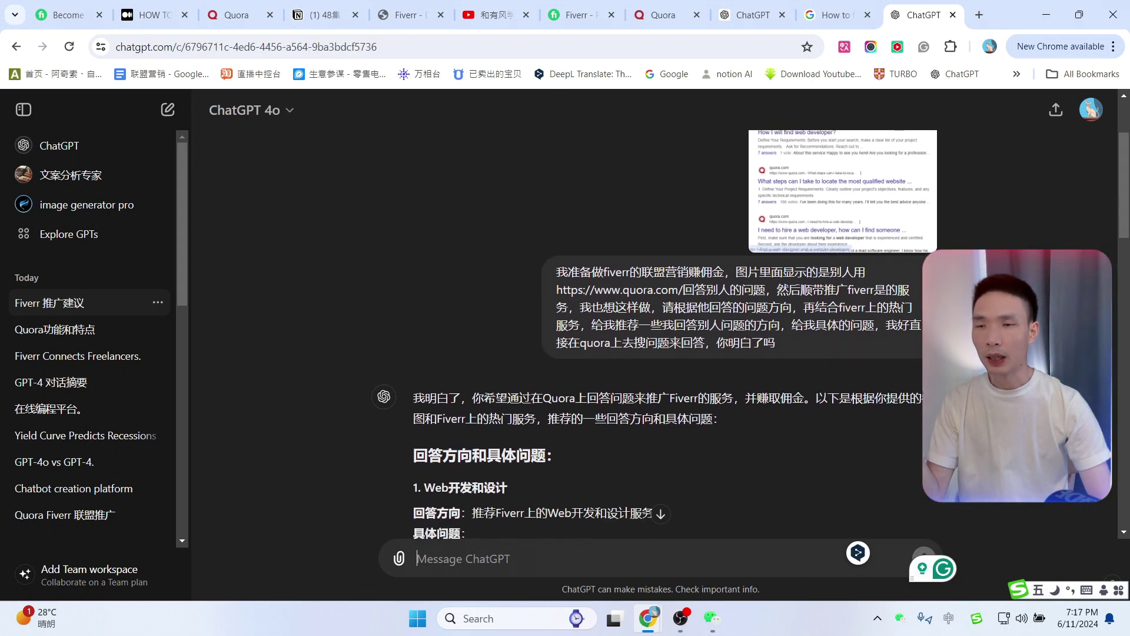
Review the sent Chinese prompt and its attached screenshot of Quora questions, checking the Fiverr homepage in between.
{"action": "scroll", "coordinate": [660, 329], "scroll_direction": "up", "scroll_amount": 1}
{"action": "scroll", "coordinate": [659, 330], "scroll_direction": "down", "scroll_amount": 5}
{"action": "scroll", "coordinate": [659, 330], "scroll_direction": "up", "scroll_amount": 10}
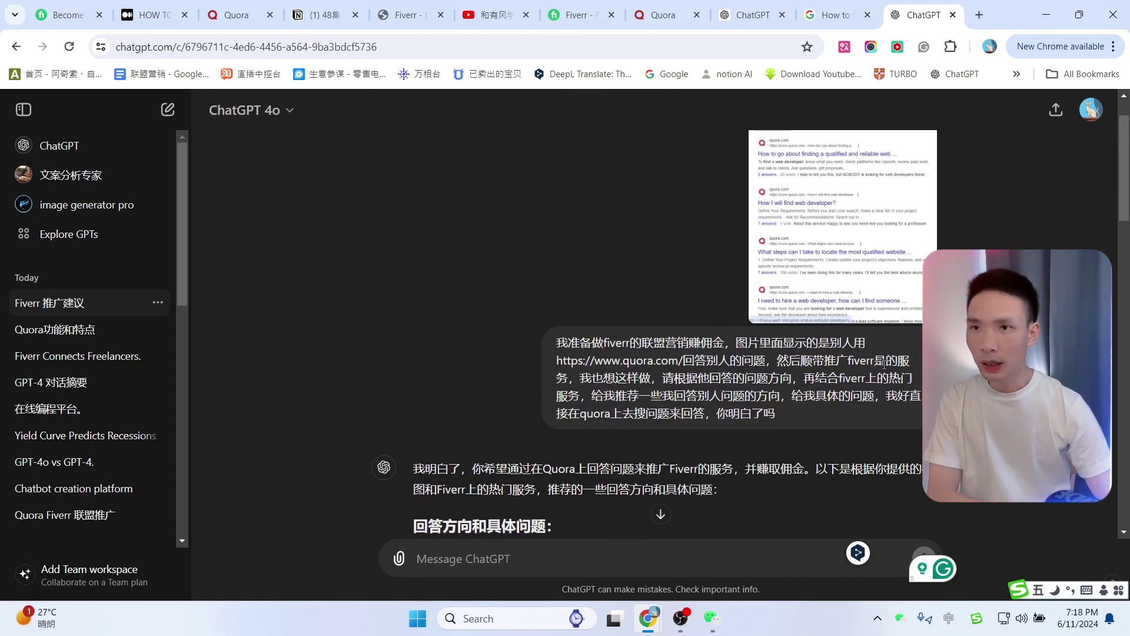
{"action": "left_click", "coordinate": [580, 14]}
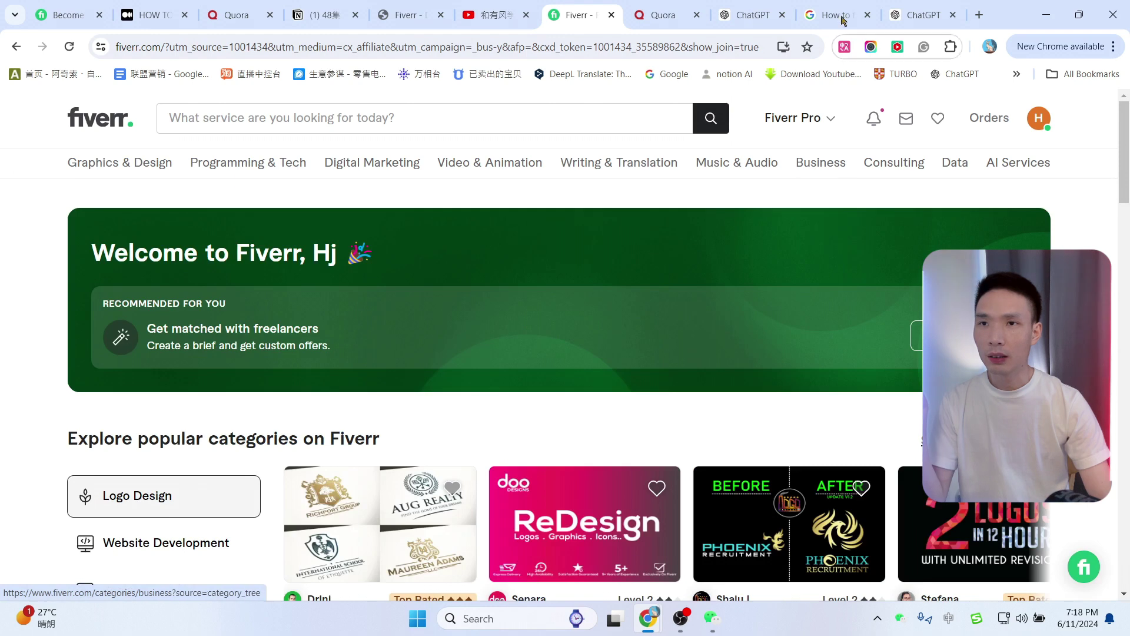
{"action": "left_click", "coordinate": [922, 16]}
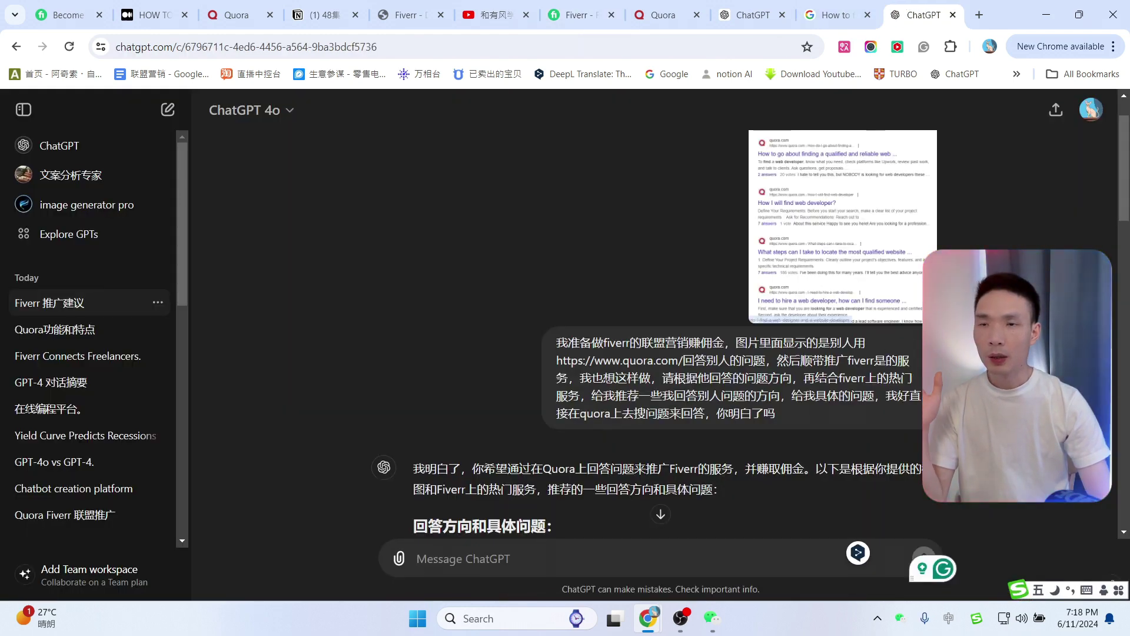
{"action": "scroll", "coordinate": [647, 330], "scroll_direction": "down", "scroll_amount": 1}
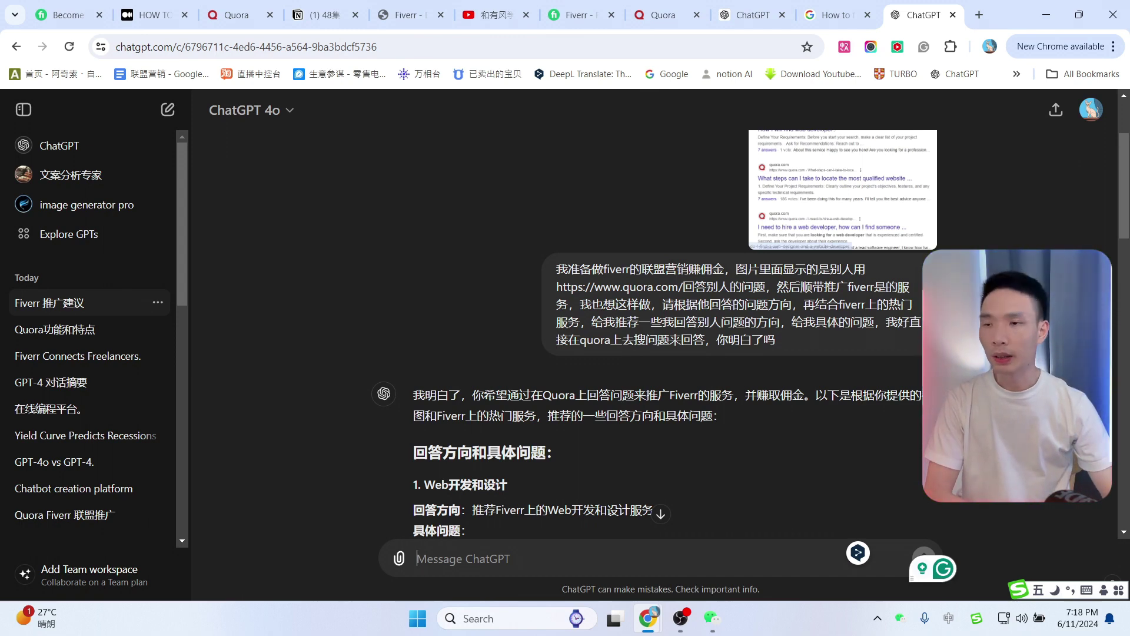
{"action": "scroll", "coordinate": [533, 195], "scroll_direction": "down", "scroll_amount": 4}
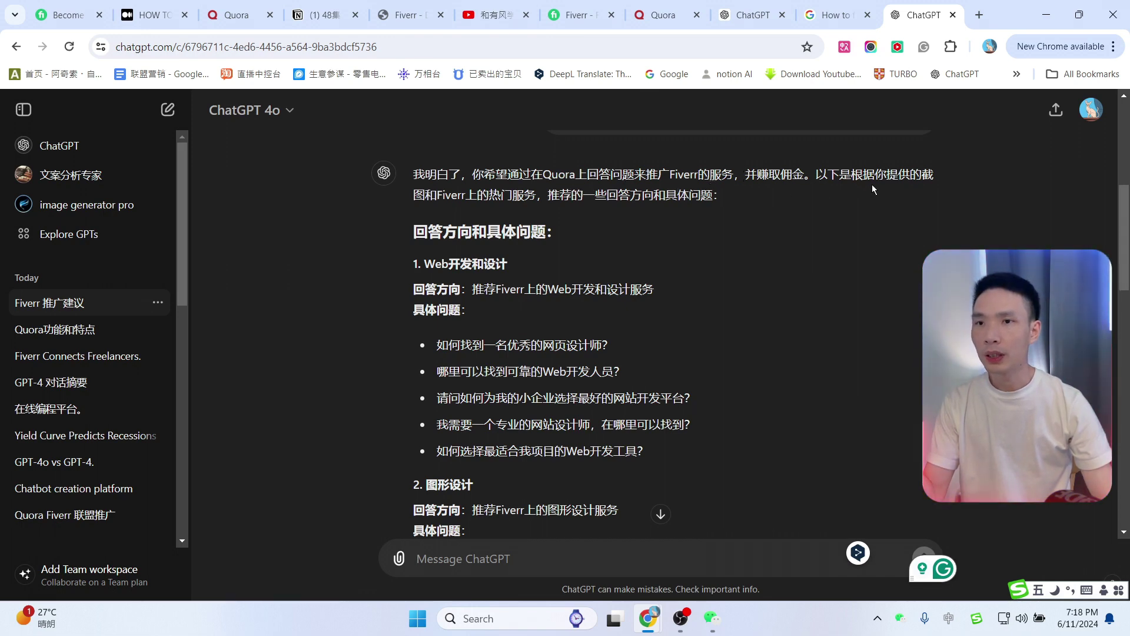
{"action": "scroll", "coordinate": [912, 205], "scroll_direction": "up", "scroll_amount": 2}
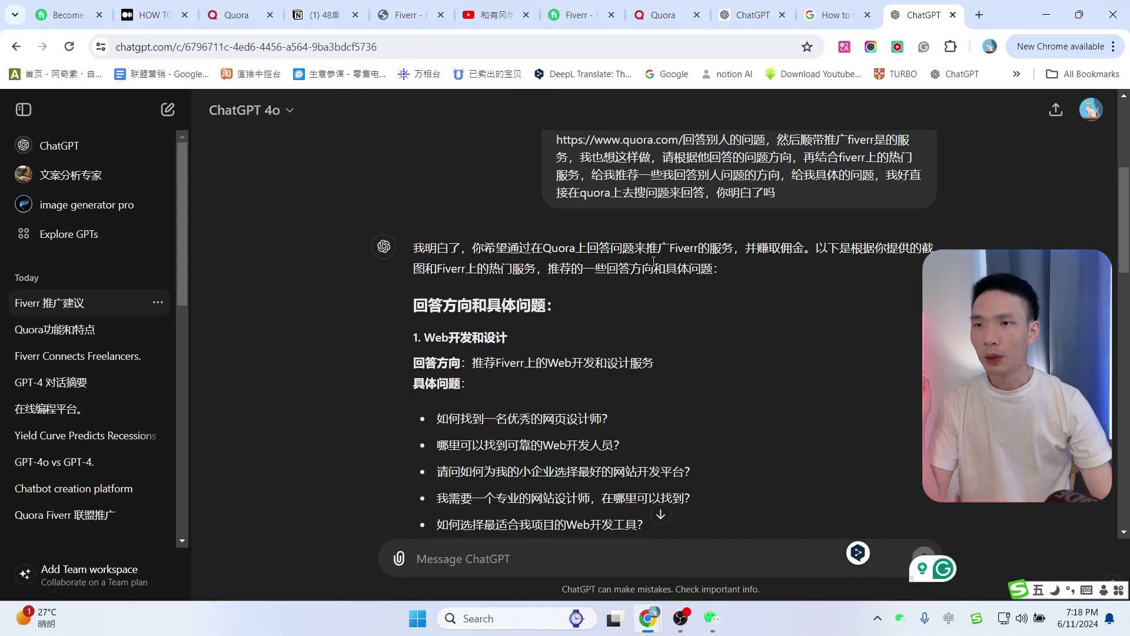
{"action": "scroll", "coordinate": [653, 261], "scroll_direction": "up", "scroll_amount": 5}
{"action": "left_click", "coordinate": [843, 250]}
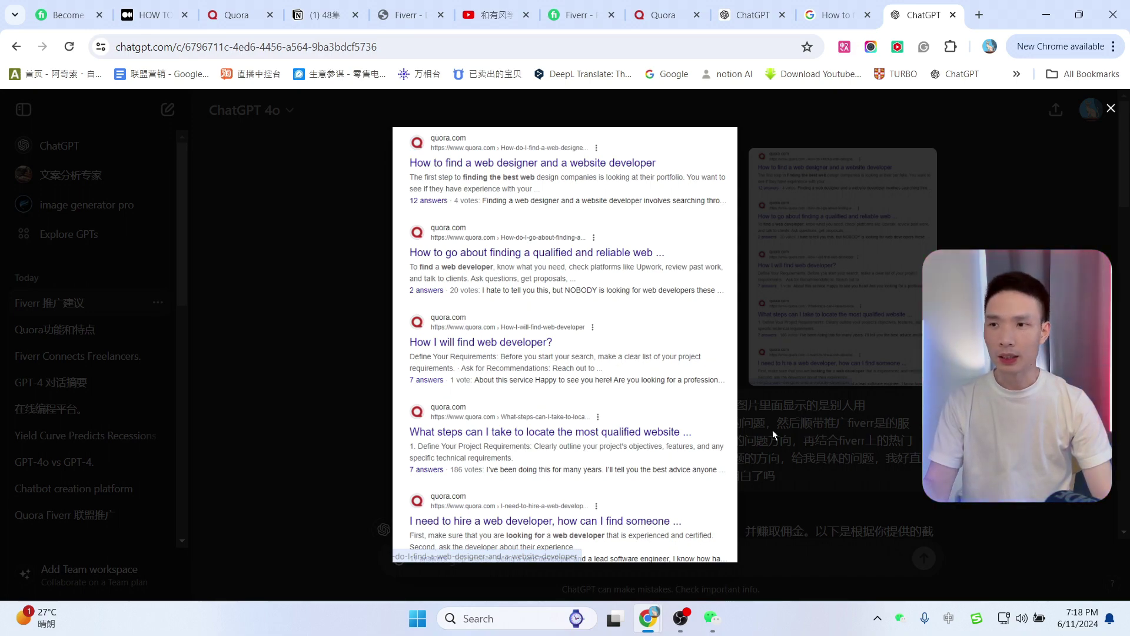
{"action": "key", "text": "Escape"}
Read ChatGPT's suggested questions from web development through video and animation, plus its steps for answering on Quora.
{"action": "scroll", "coordinate": [513, 271], "scroll_direction": "down", "scroll_amount": 6}
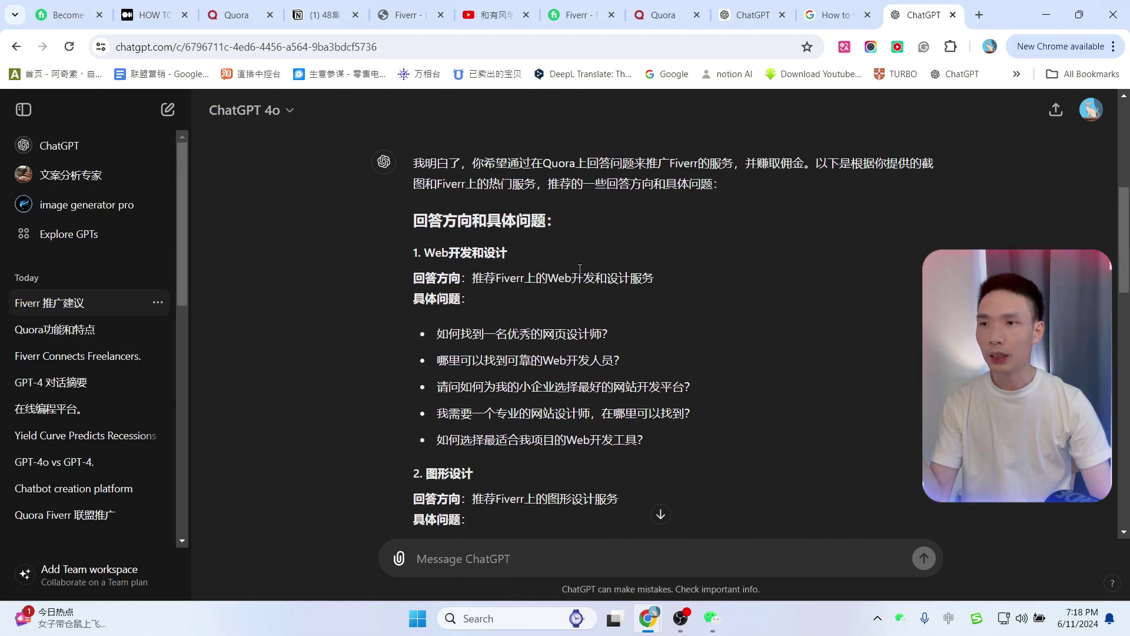
{"action": "scroll", "coordinate": [580, 269], "scroll_direction": "down", "scroll_amount": 1}
{"action": "scroll", "coordinate": [530, 269], "scroll_direction": "up", "scroll_amount": 1}
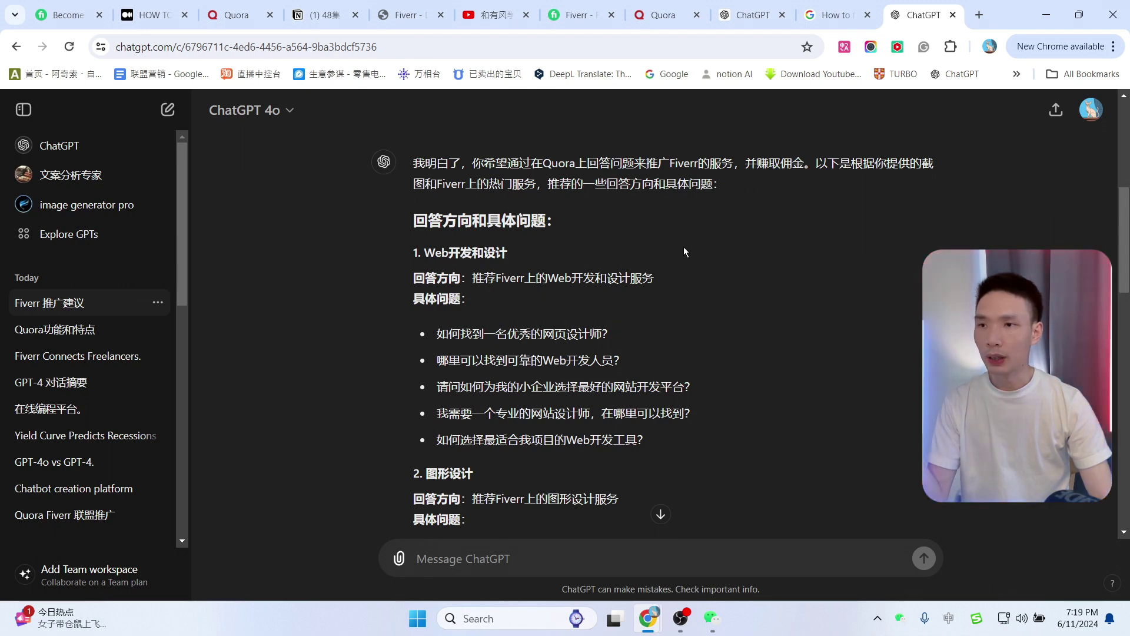
{"action": "scroll", "coordinate": [684, 248], "scroll_direction": "down", "scroll_amount": 3}
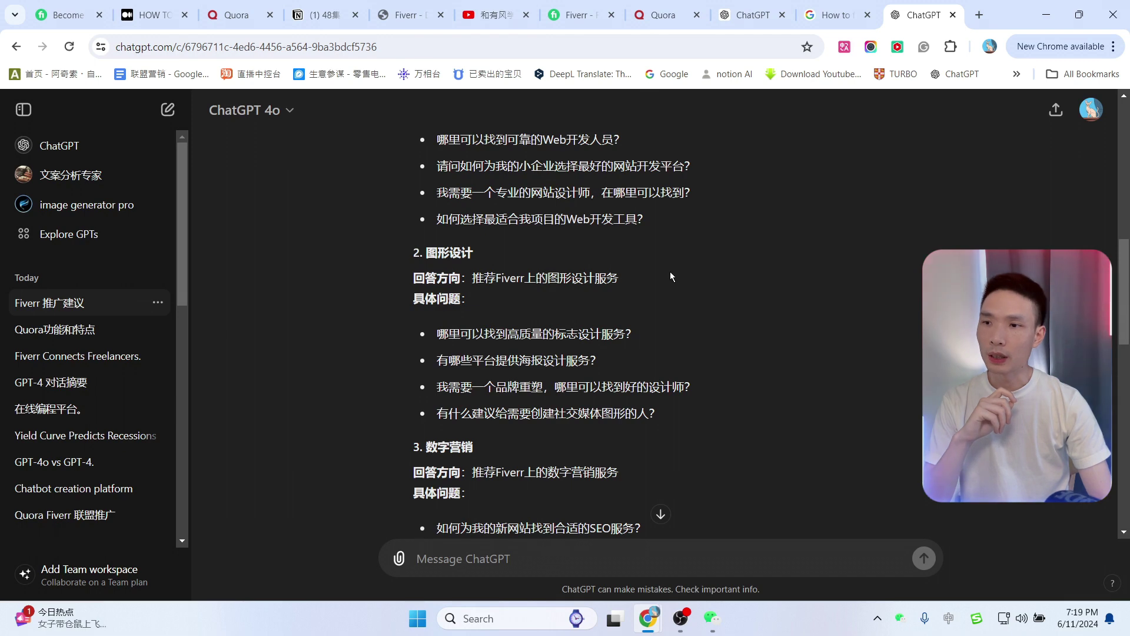
{"action": "scroll", "coordinate": [671, 277], "scroll_direction": "down", "scroll_amount": 2}
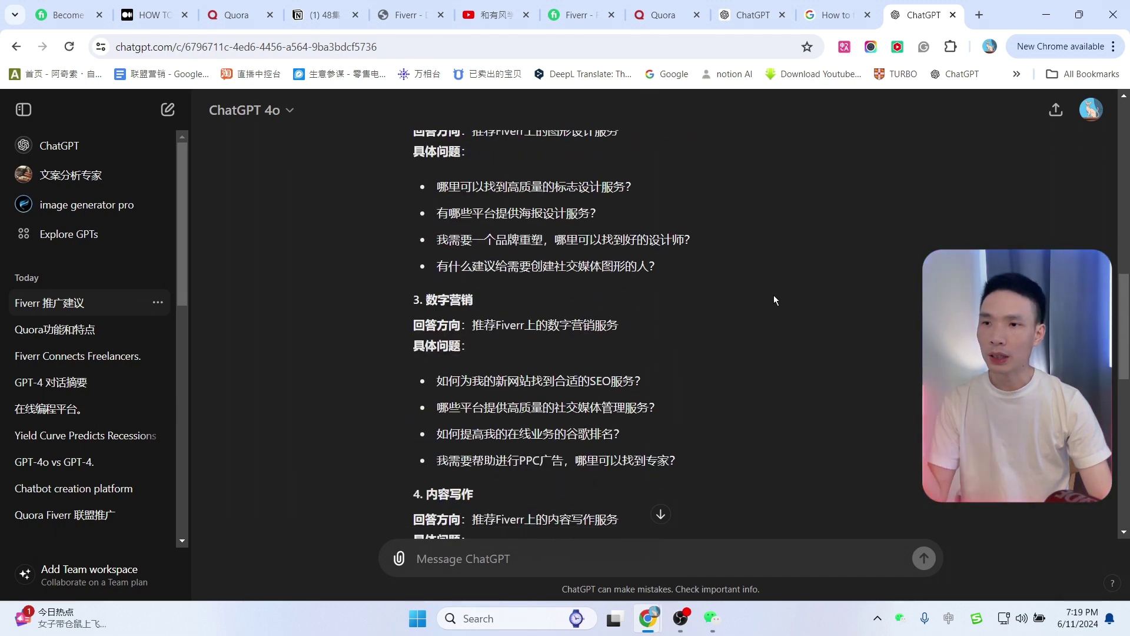
{"action": "scroll", "coordinate": [800, 302], "scroll_direction": "down", "scroll_amount": 2}
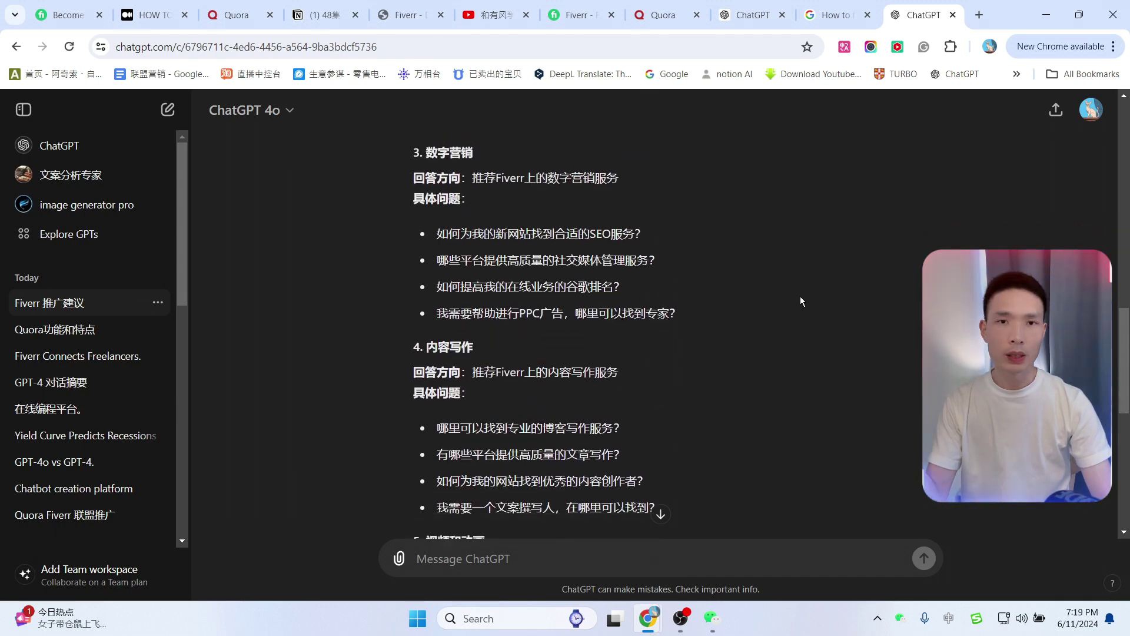
{"action": "scroll", "coordinate": [779, 301], "scroll_direction": "down", "scroll_amount": 1}
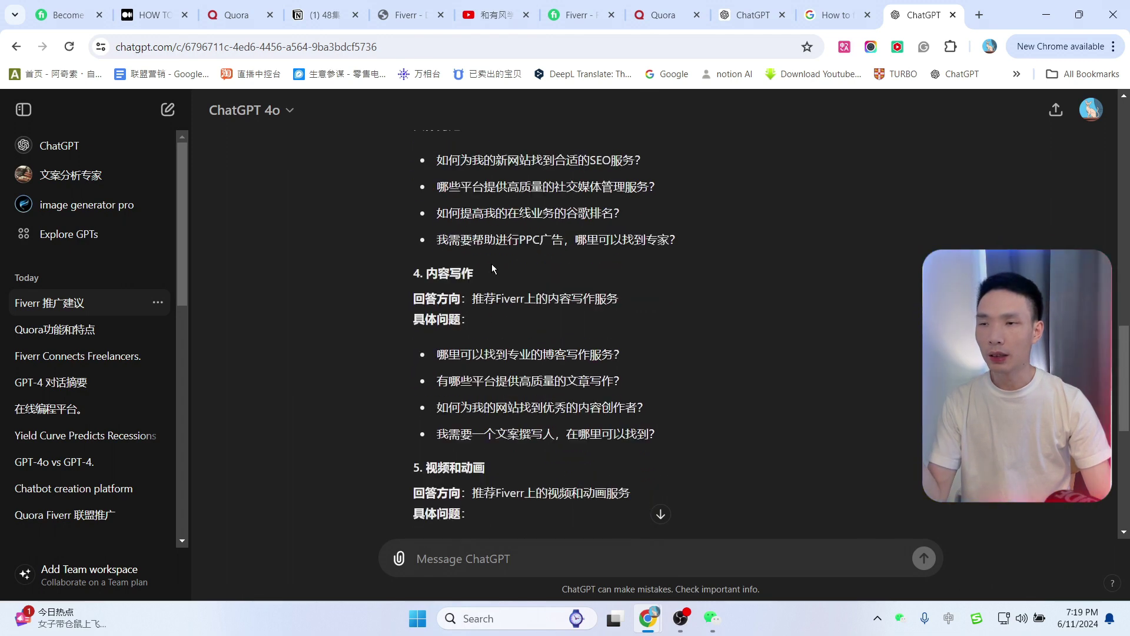
{"action": "scroll", "coordinate": [638, 269], "scroll_direction": "down", "scroll_amount": 2}
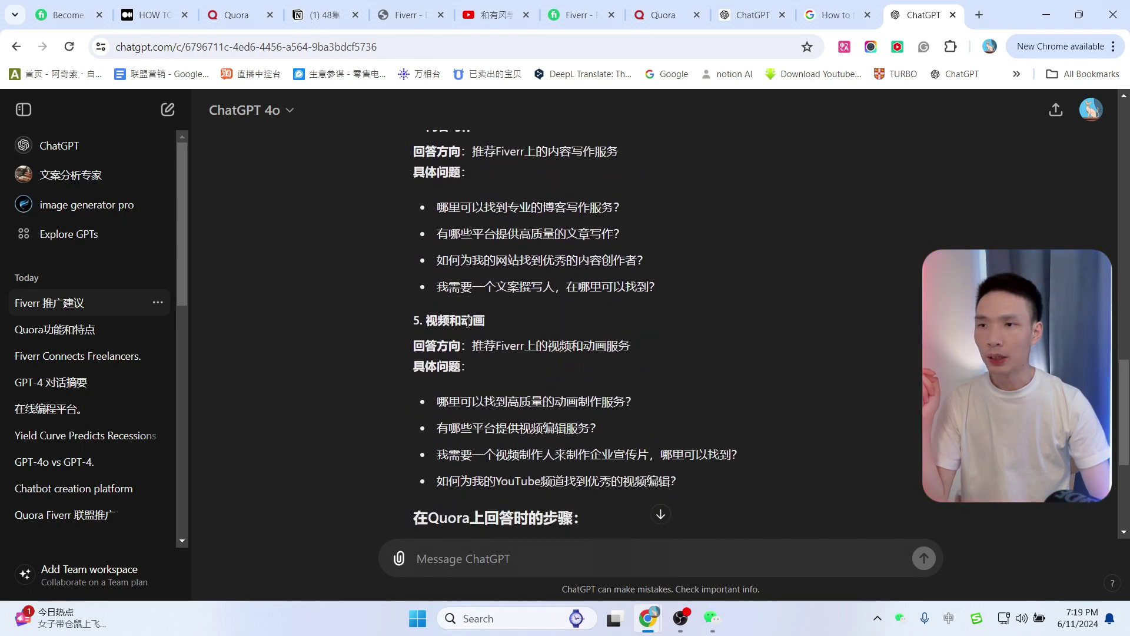
{"action": "scroll", "coordinate": [835, 333], "scroll_direction": "down", "scroll_amount": 2}
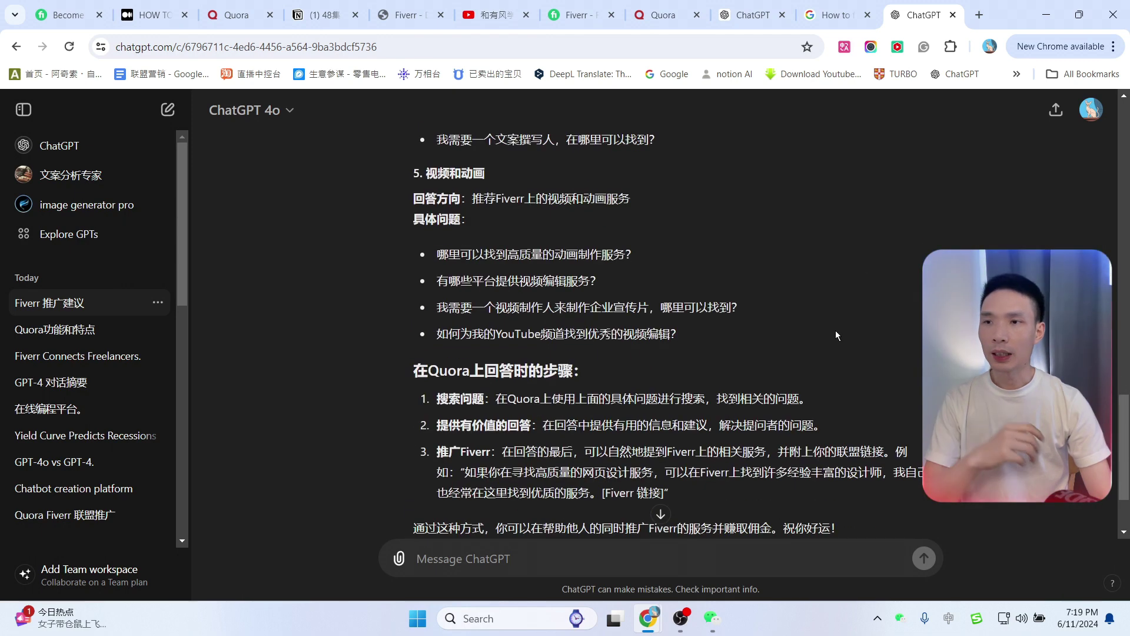
{"action": "scroll", "coordinate": [657, 324], "scroll_direction": "up", "scroll_amount": 12}
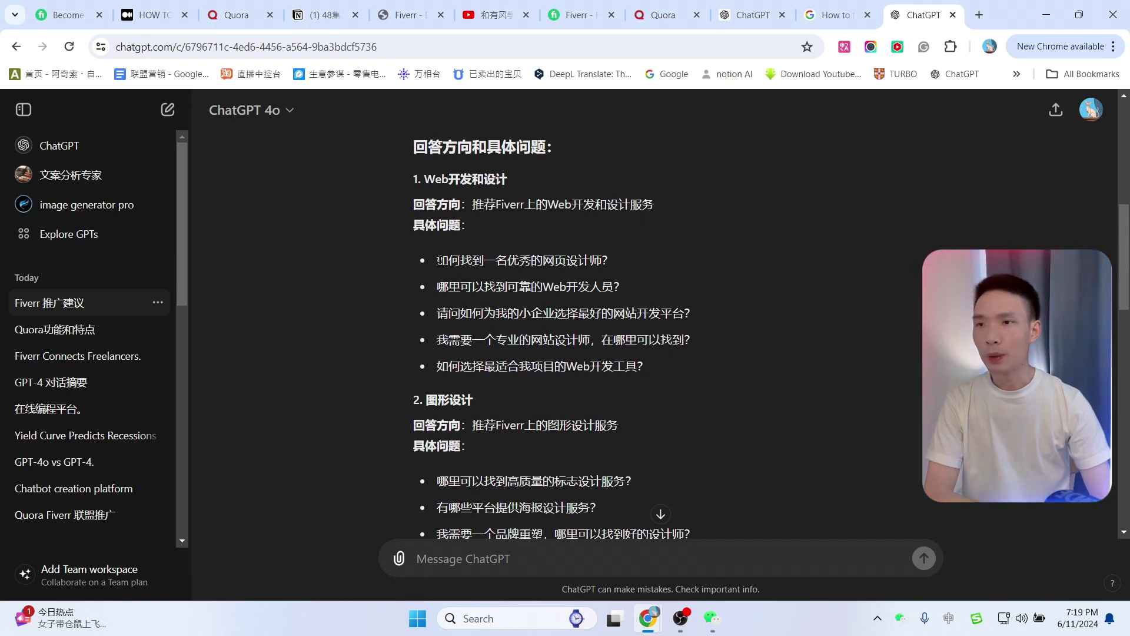
Go over the suggested questions again, highlighting the first web design one, and compare them with the Fiverr homepage categories.
{"action": "left_click_drag", "start_coordinate": [439, 260], "coordinate": [638, 258]}
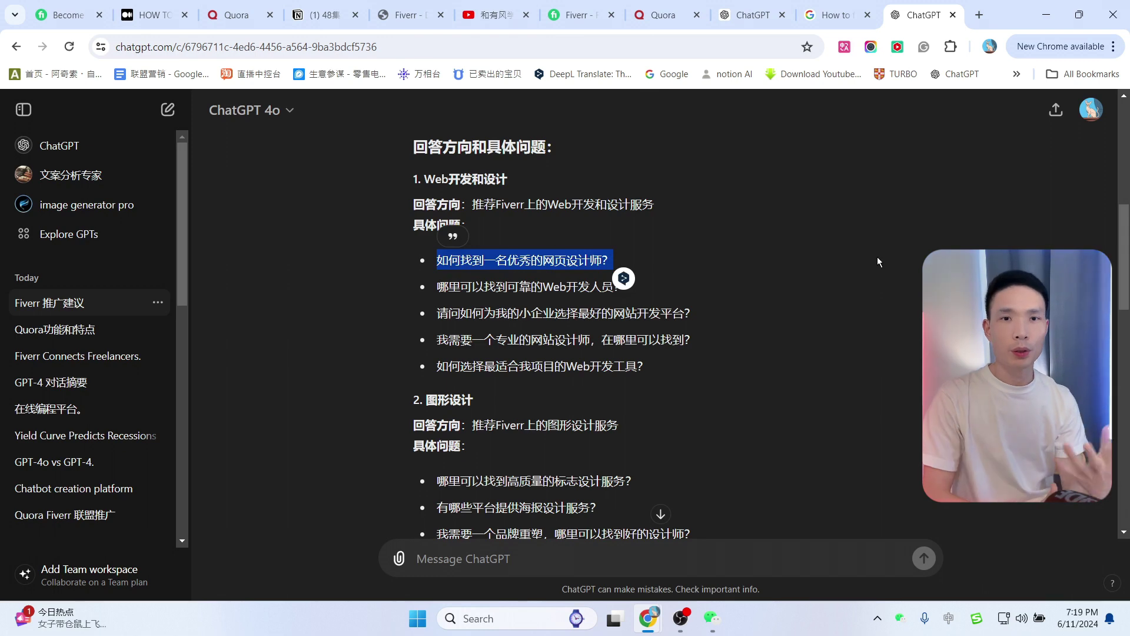
{"action": "scroll", "coordinate": [834, 293], "scroll_direction": "down", "scroll_amount": 3}
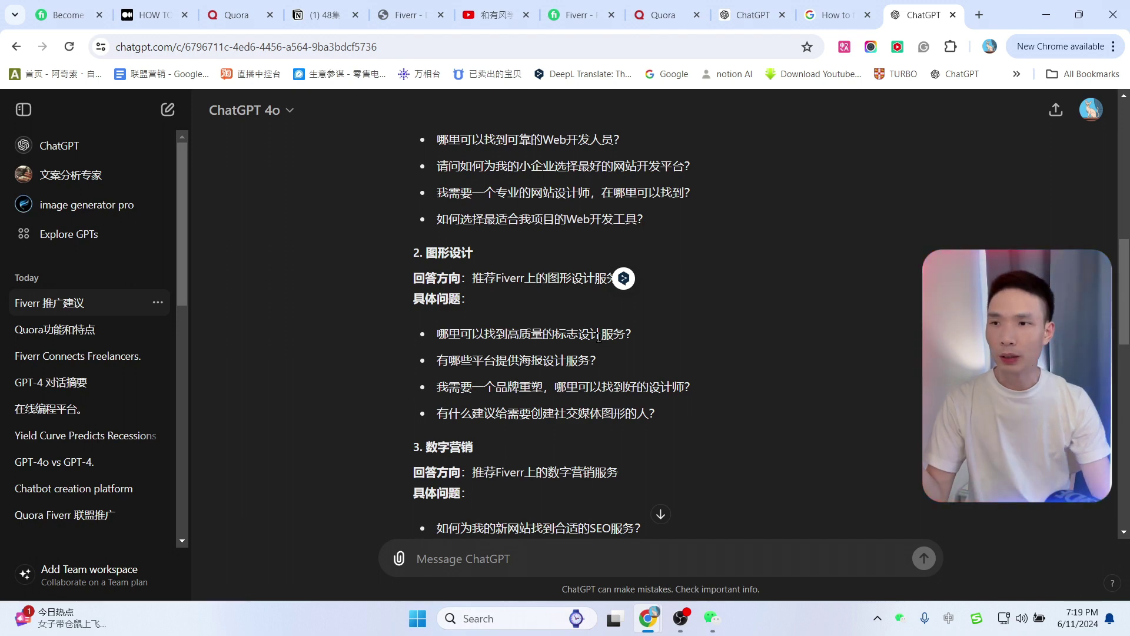
{"action": "scroll", "coordinate": [598, 337], "scroll_direction": "down", "scroll_amount": 3}
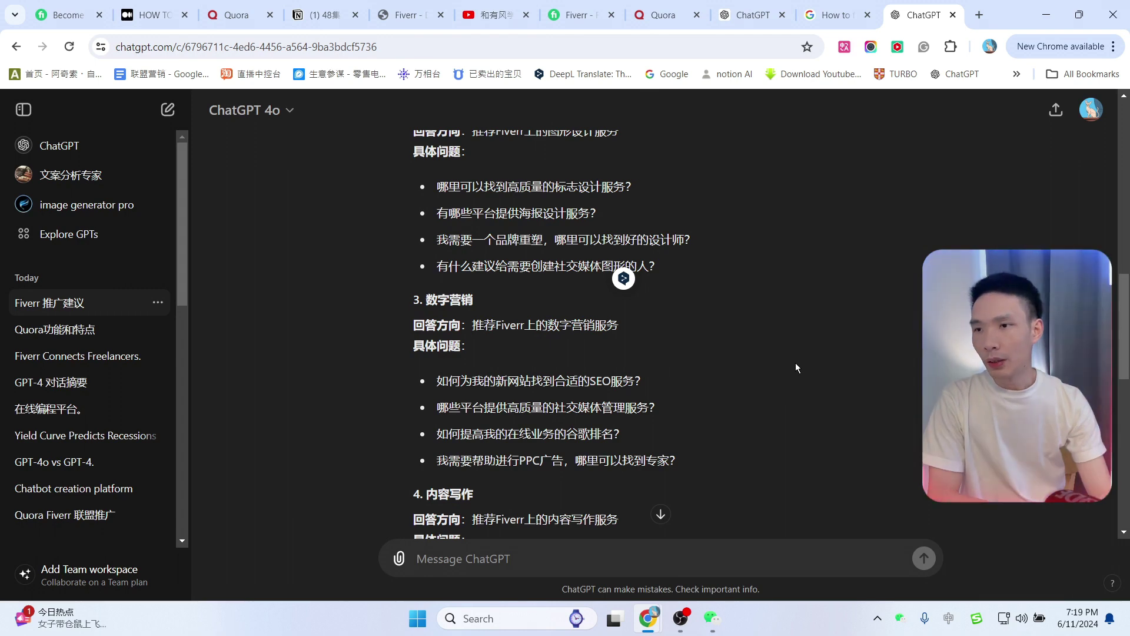
{"action": "scroll", "coordinate": [776, 380], "scroll_direction": "down", "scroll_amount": 4}
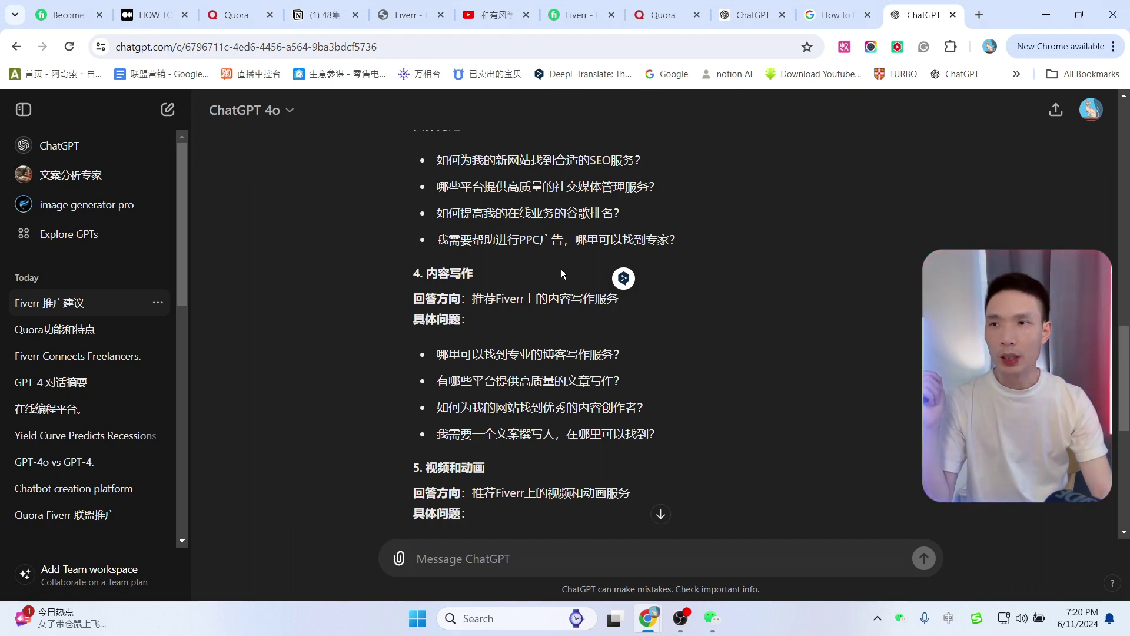
{"action": "left_click", "coordinate": [578, 15]}
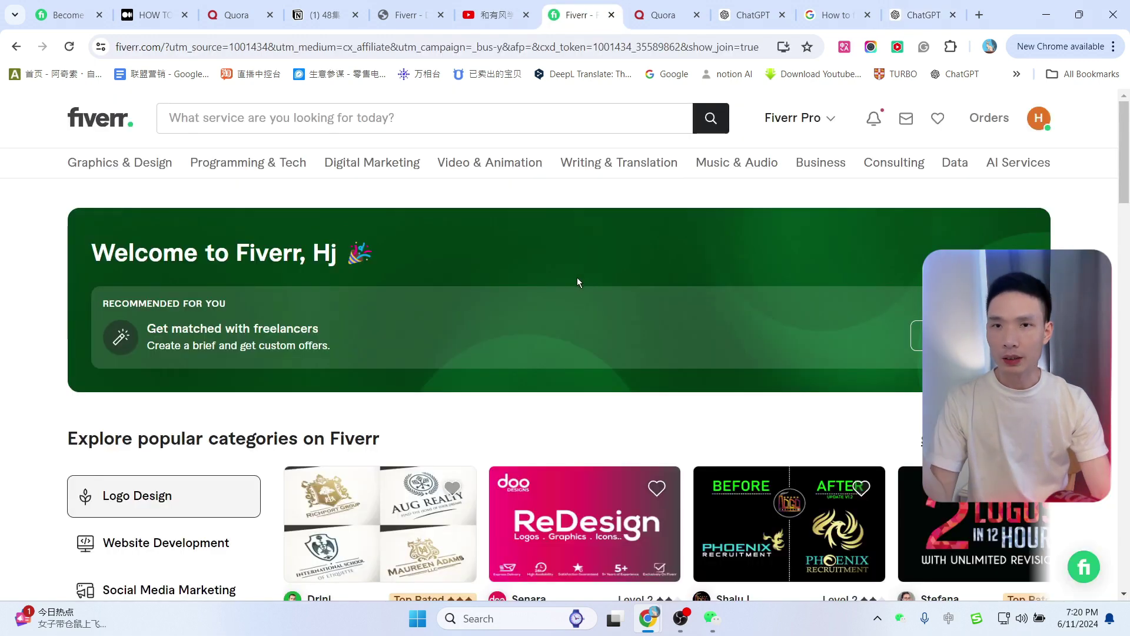
{"action": "left_click", "coordinate": [923, 14]}
{"action": "scroll", "coordinate": [760, 389], "scroll_direction": "up", "scroll_amount": 5}
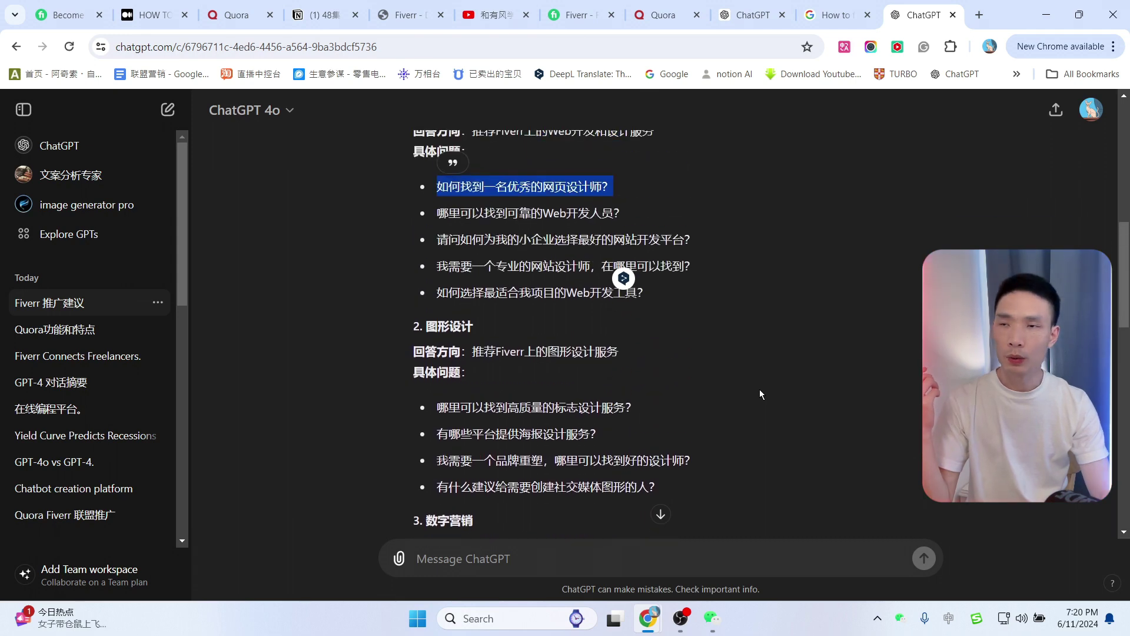
Ask ChatGPT in Chinese for direct links to these questions, searching in English, and look through the linked questions by category.
{"action": "type", "text": "你能直接找到这些问题的链接吗，我好点进去回答，用英文去搜索"}
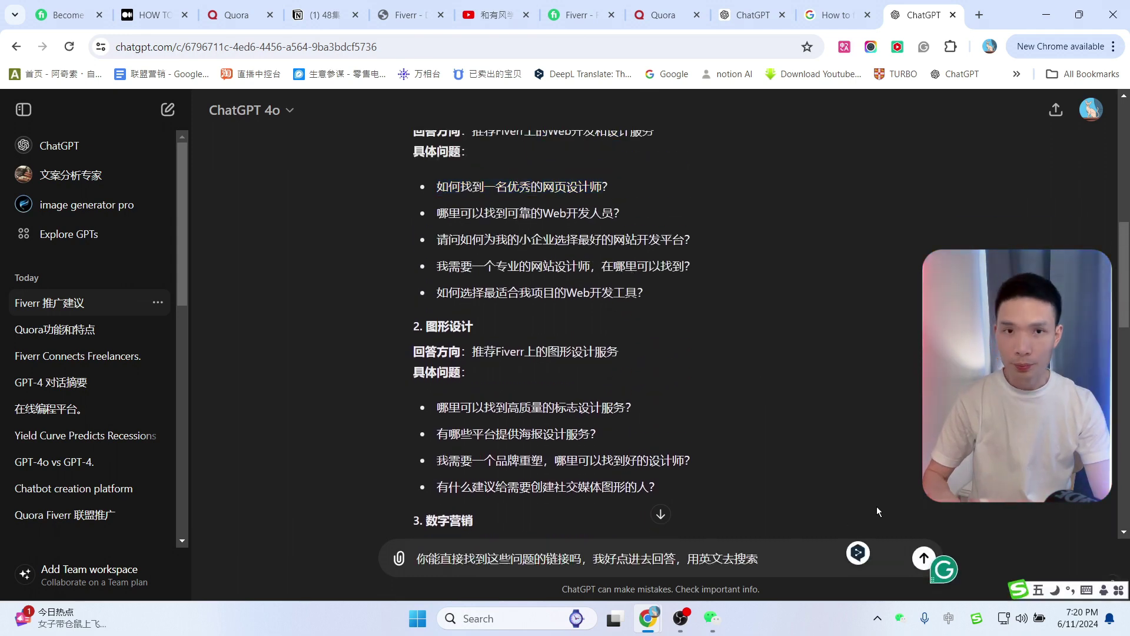
{"action": "key", "text": "Return"}
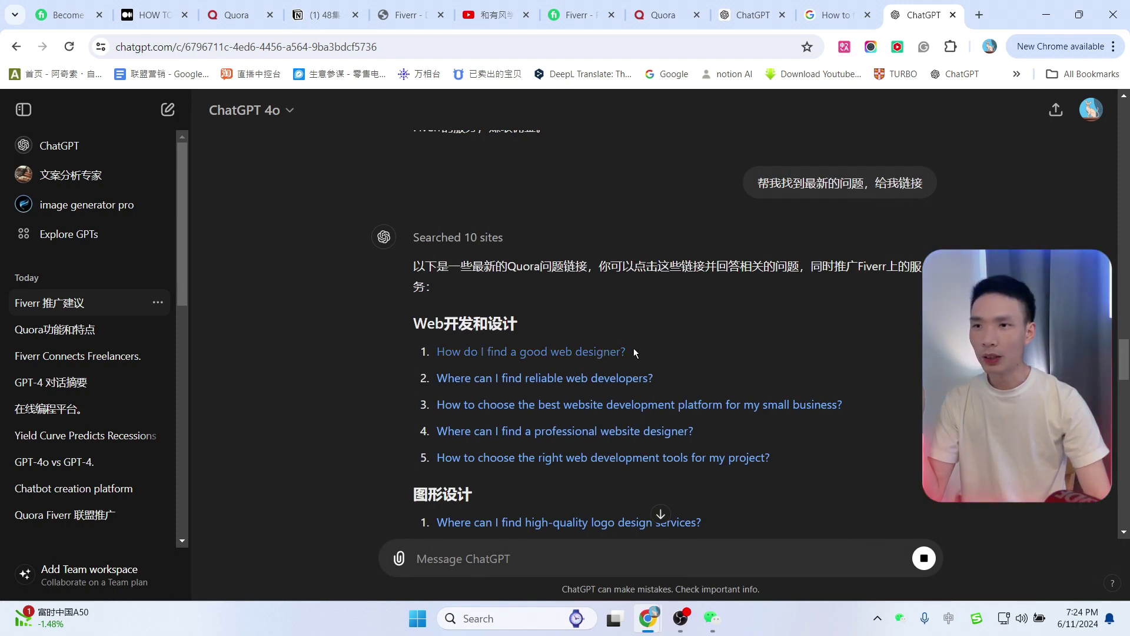
{"action": "scroll", "coordinate": [809, 354], "scroll_direction": "down", "scroll_amount": 5}
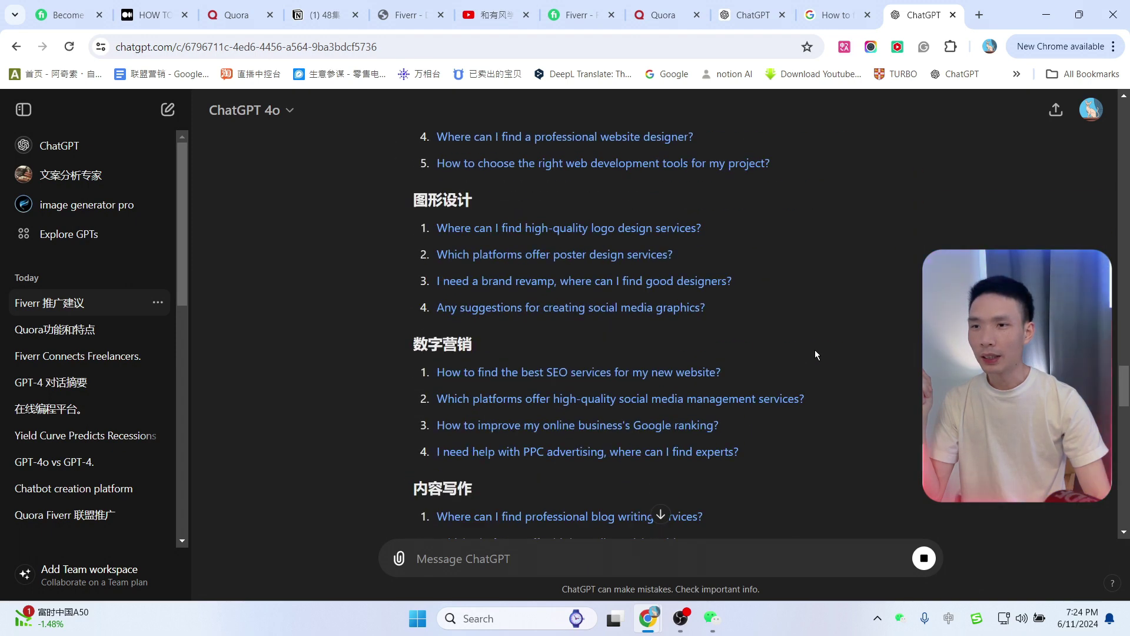
{"action": "scroll", "coordinate": [722, 412], "scroll_direction": "down", "scroll_amount": 7}
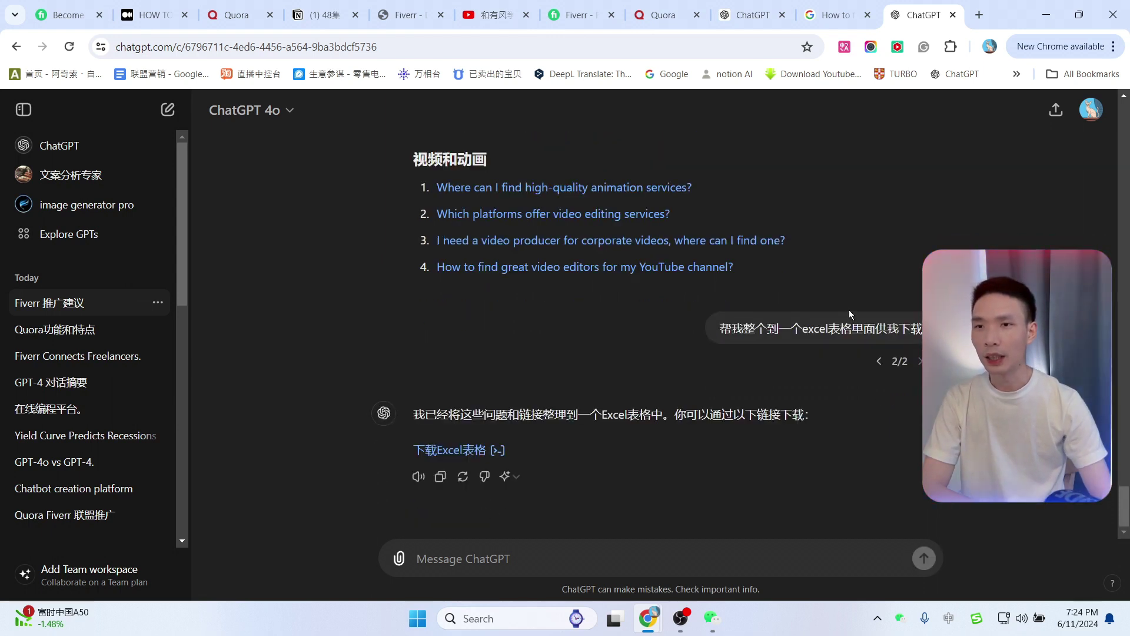
Download the generated Quora_Questions_and_Links.xlsx, open it in WPS Office and widen the Question column to make the questions readable.
{"action": "left_click", "coordinate": [454, 448]}
{"action": "left_click", "coordinate": [963, 50]}
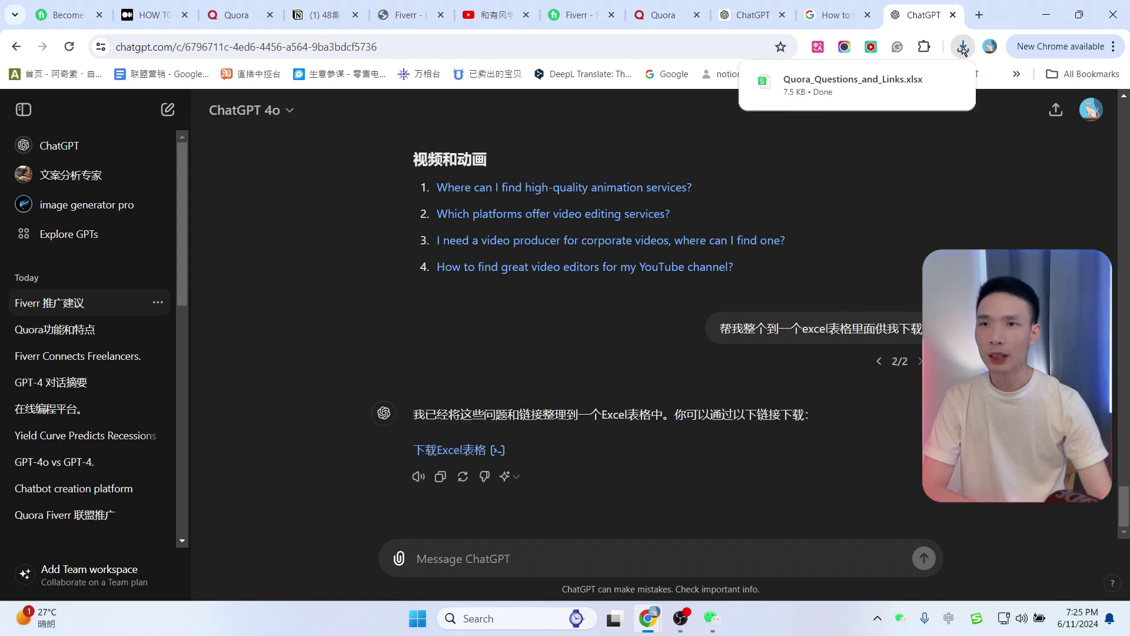
{"action": "left_click", "coordinate": [852, 85]}
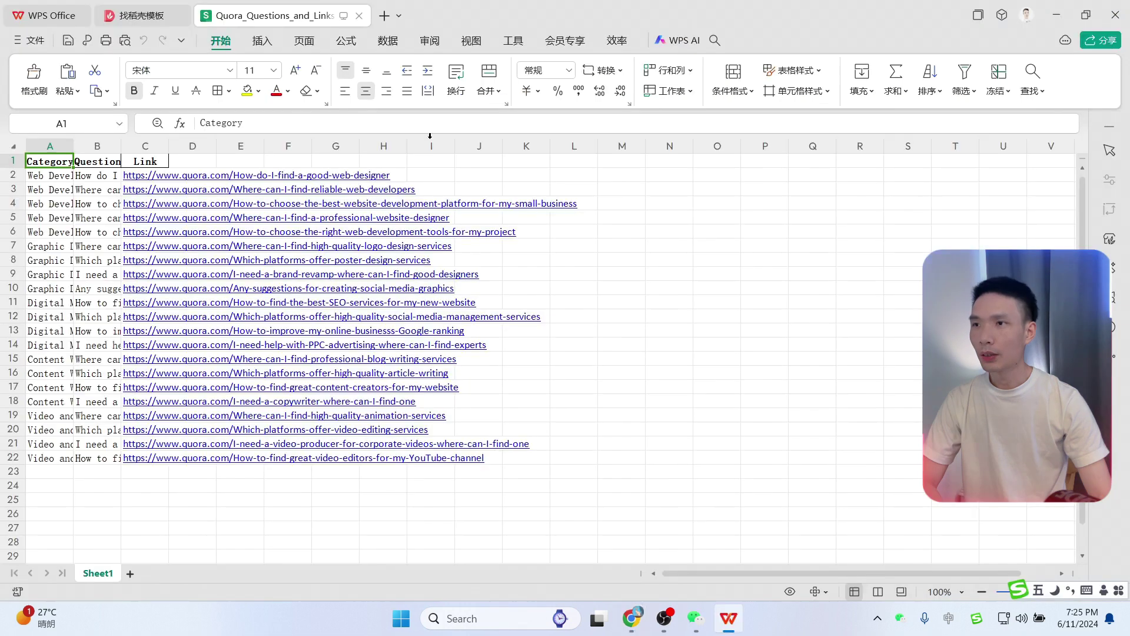
{"action": "left_click_drag", "start_coordinate": [121, 145], "coordinate": [351, 148]}
{"action": "left_click", "coordinate": [437, 176]}
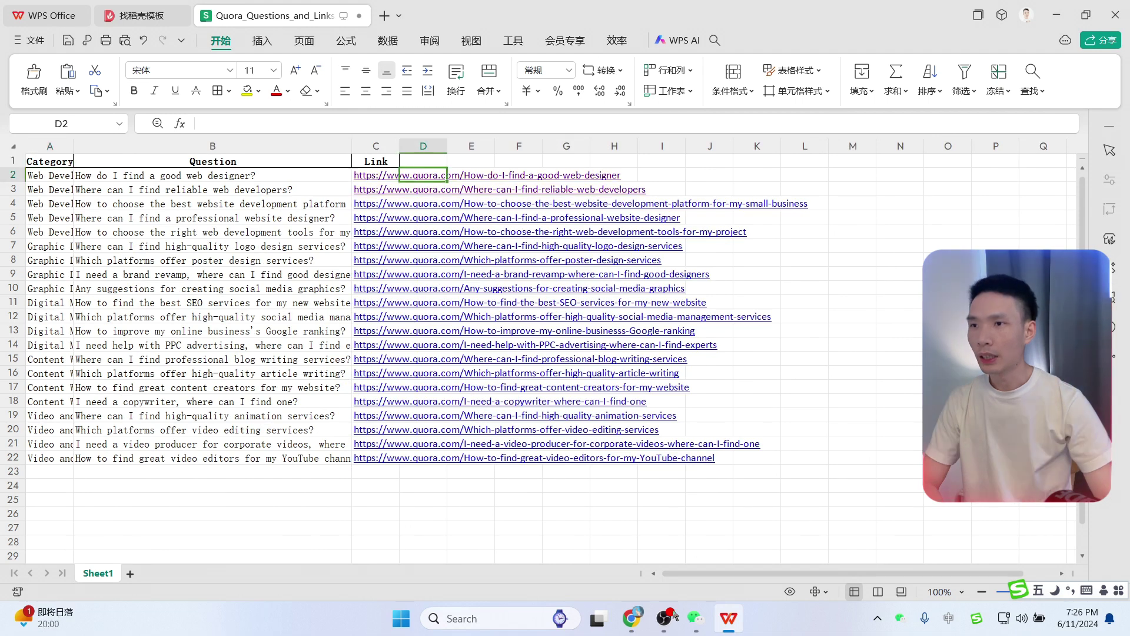
Open the four Quora links in rows 2 to 5 of the Link column.
{"action": "left_click", "coordinate": [361, 178]}
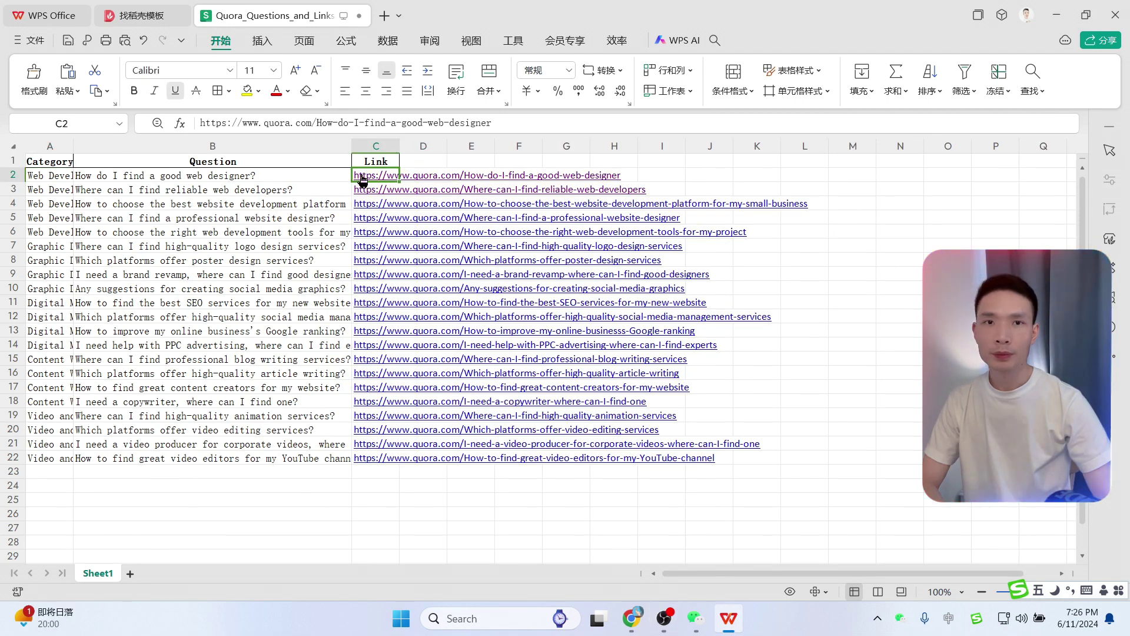
{"action": "left_click", "coordinate": [372, 189]}
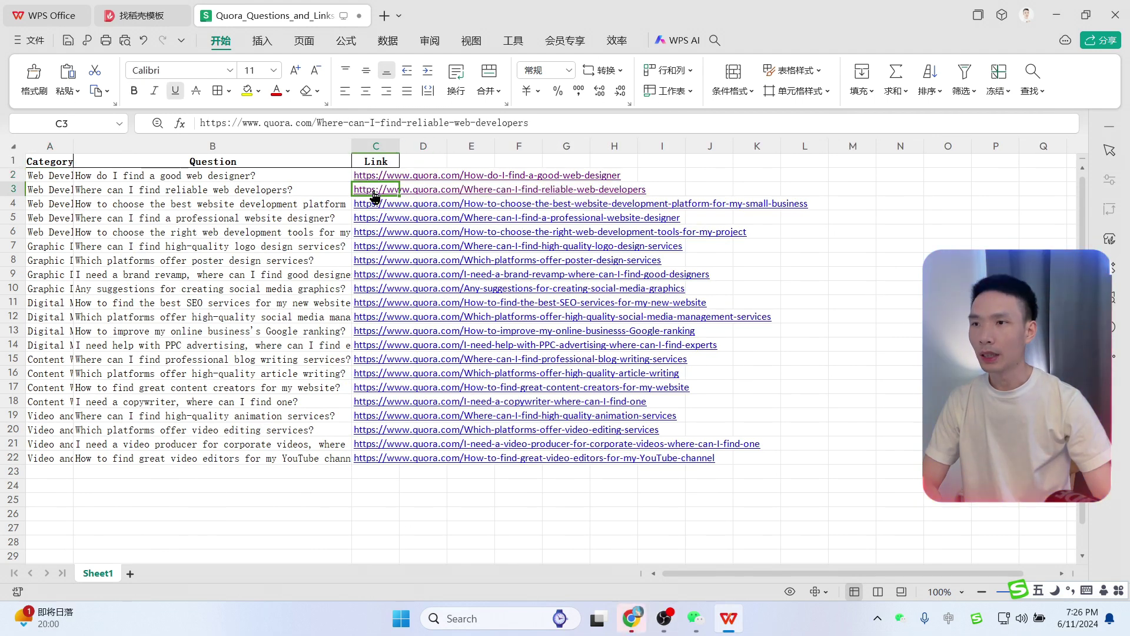
{"action": "left_click", "coordinate": [375, 210]}
{"action": "left_click", "coordinate": [375, 222]}
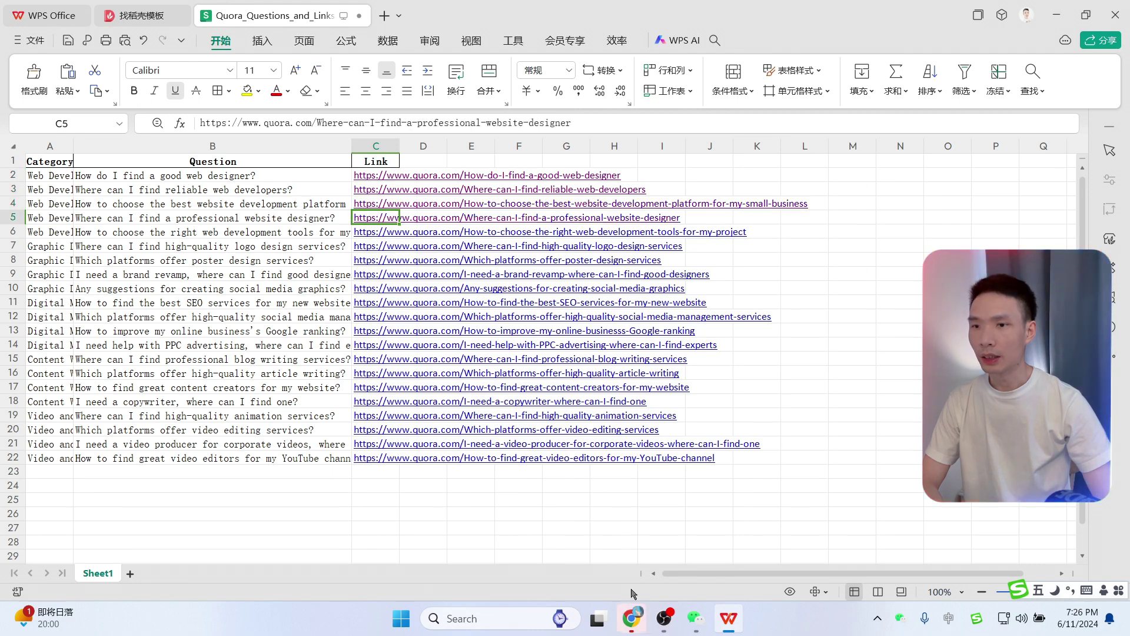
Switch to Chrome and close the two Quora error pages, keeping the working question pages open.
{"action": "left_click", "coordinate": [631, 617]}
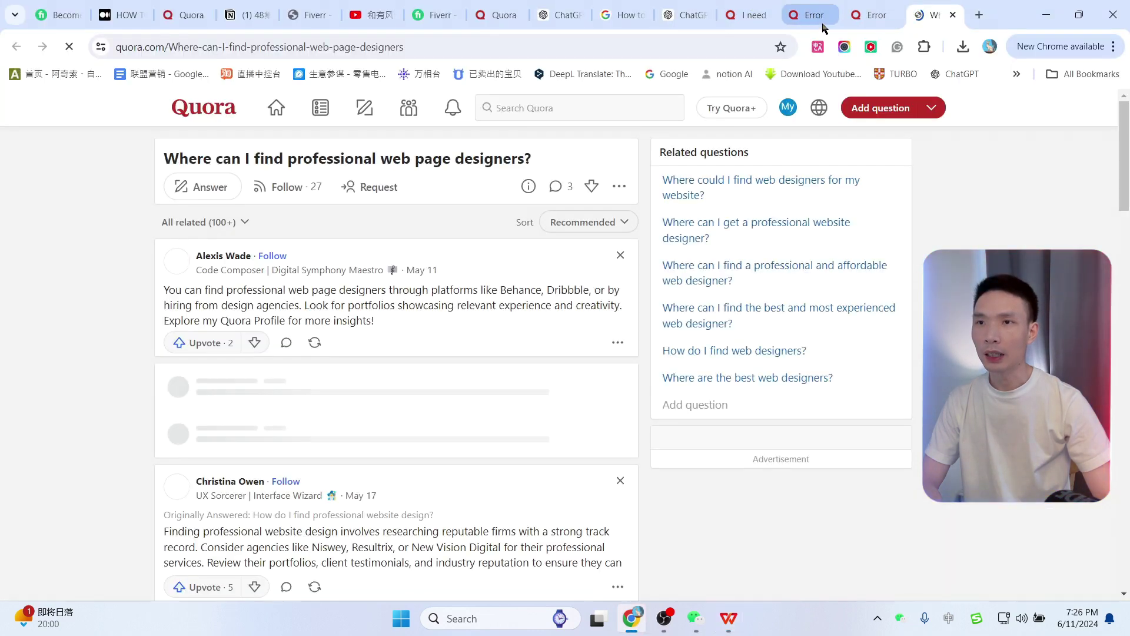
{"action": "left_click", "coordinate": [825, 15]}
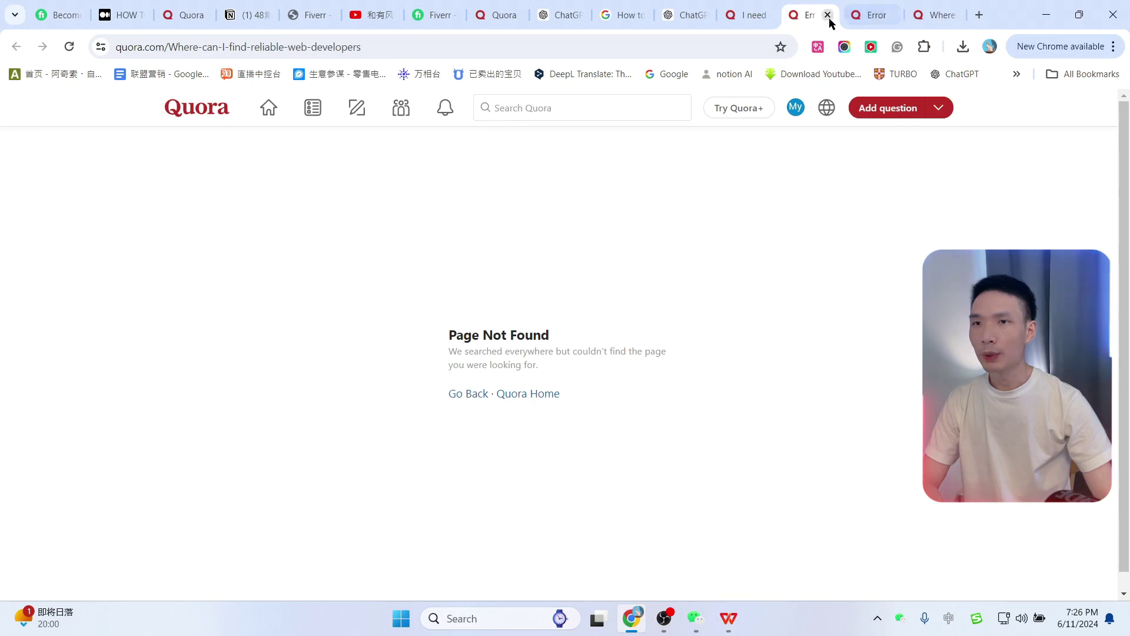
{"action": "left_click", "coordinate": [828, 15]}
{"action": "left_click", "coordinate": [828, 15]}
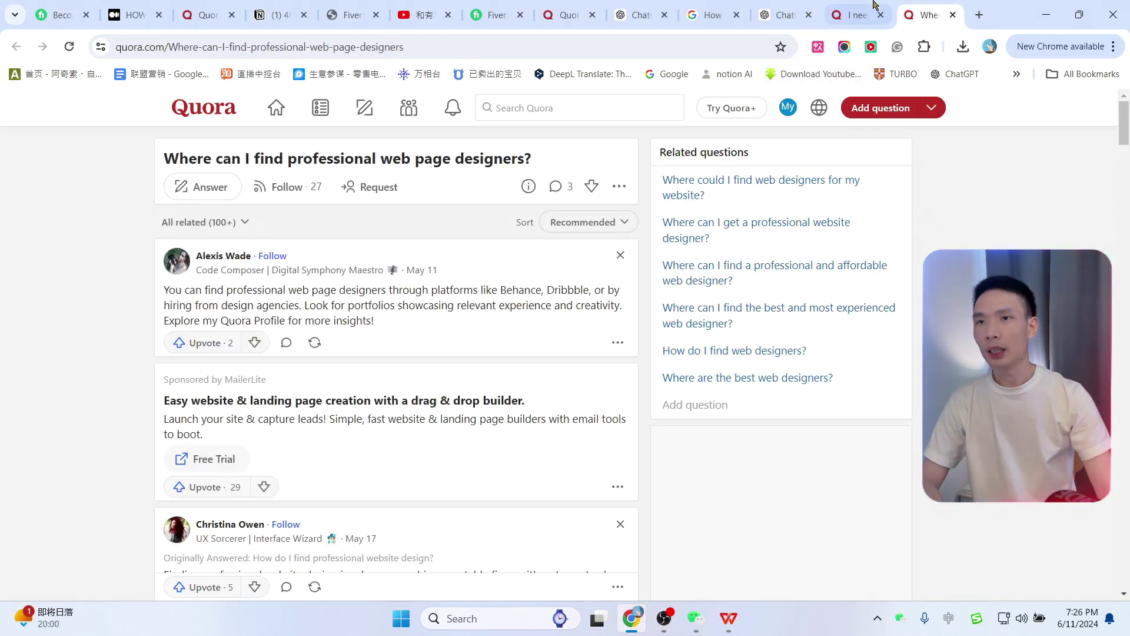
Look through the answers to the Quora question about web page designers and check the Fiverr link recommended in one of them.
{"action": "left_click", "coordinate": [863, 14]}
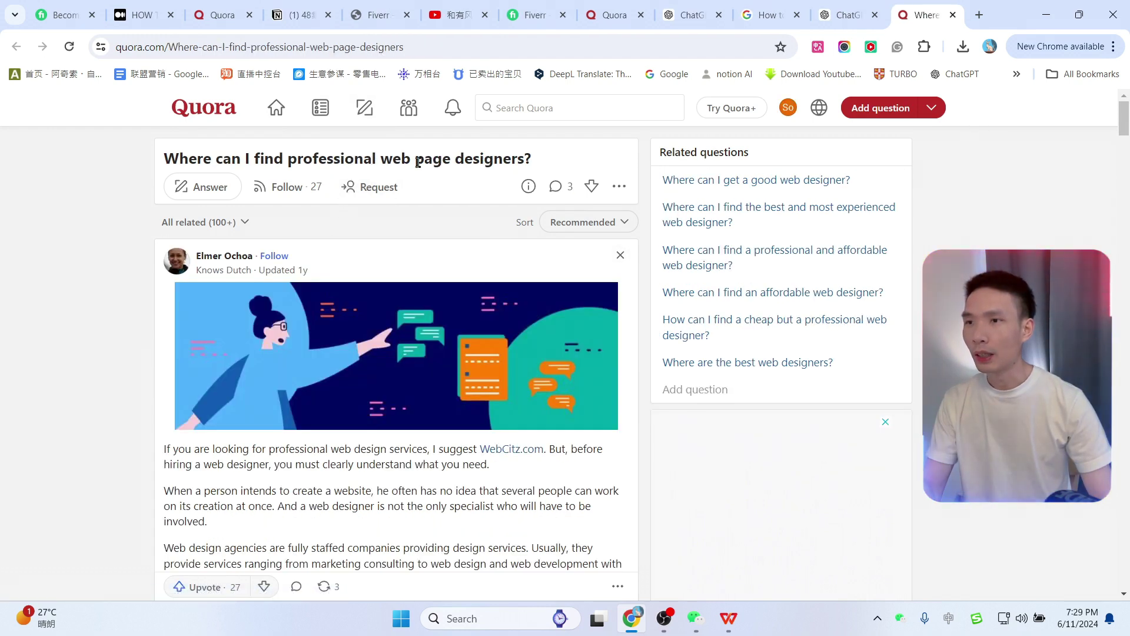
{"action": "scroll", "coordinate": [466, 231], "scroll_direction": "down", "scroll_amount": 15}
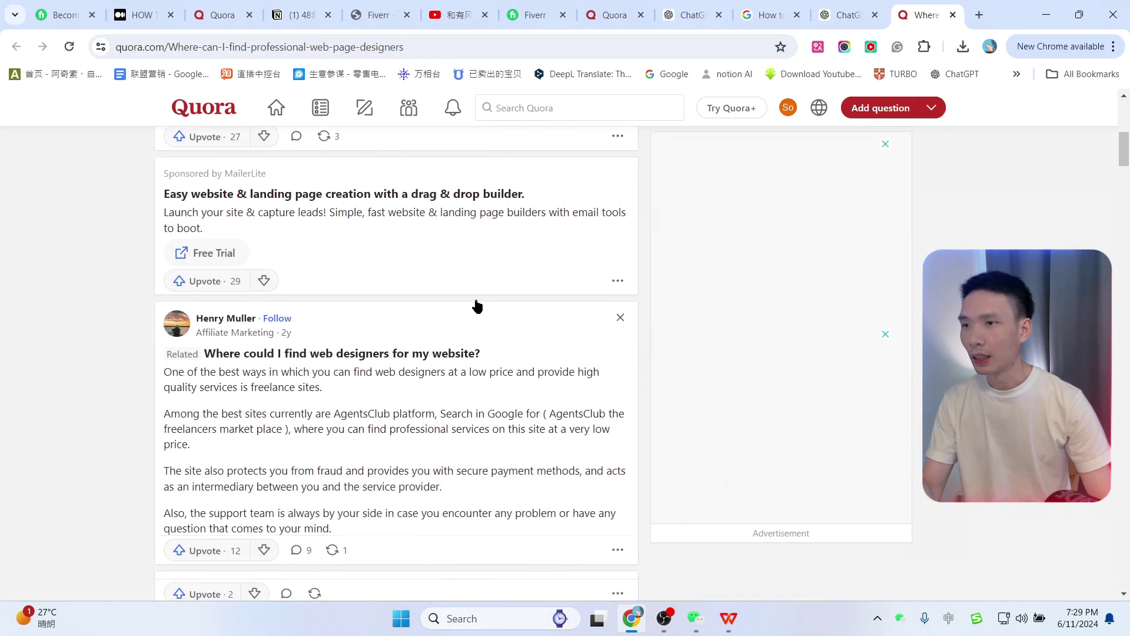
{"action": "scroll", "coordinate": [385, 298], "scroll_direction": "down", "scroll_amount": 11}
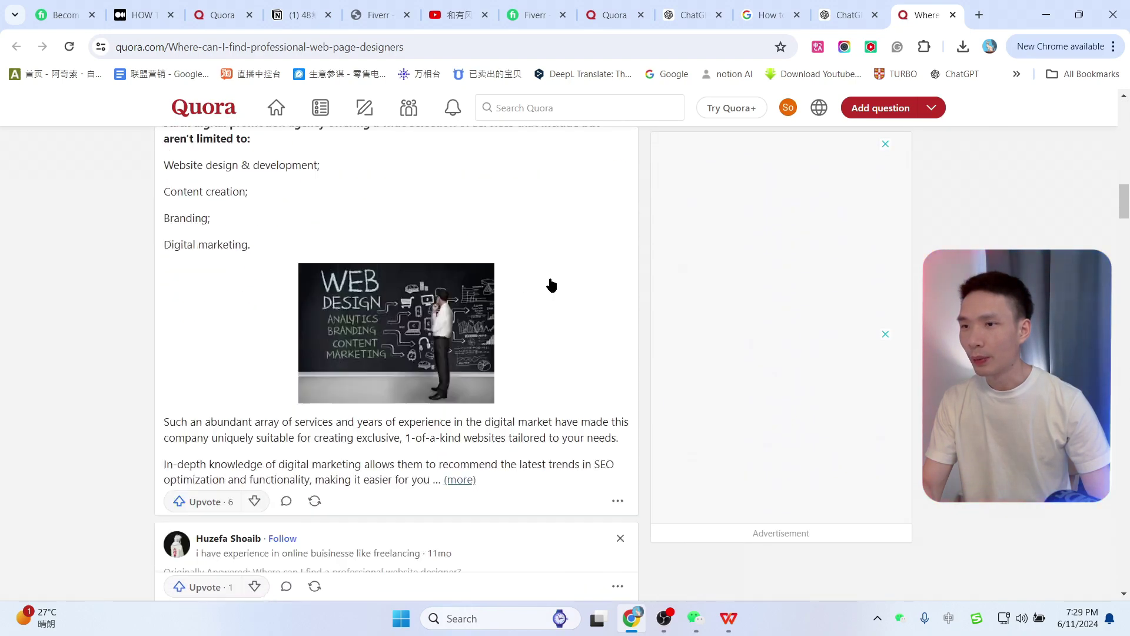
{"action": "scroll", "coordinate": [563, 295], "scroll_direction": "up", "scroll_amount": 1}
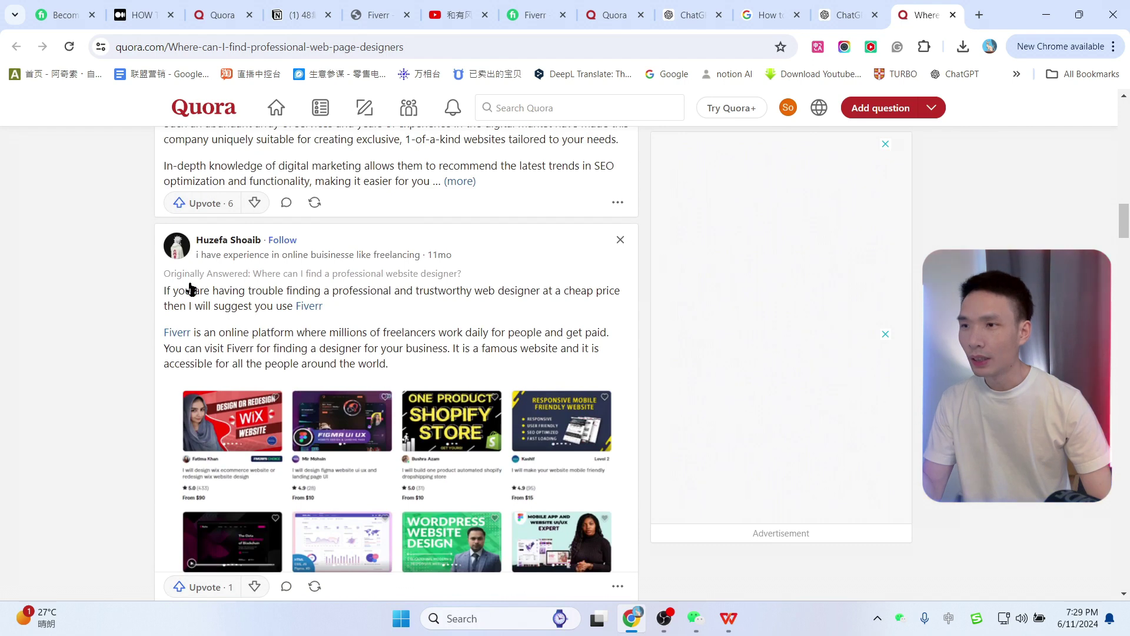
{"action": "left_click", "coordinate": [308, 312]}
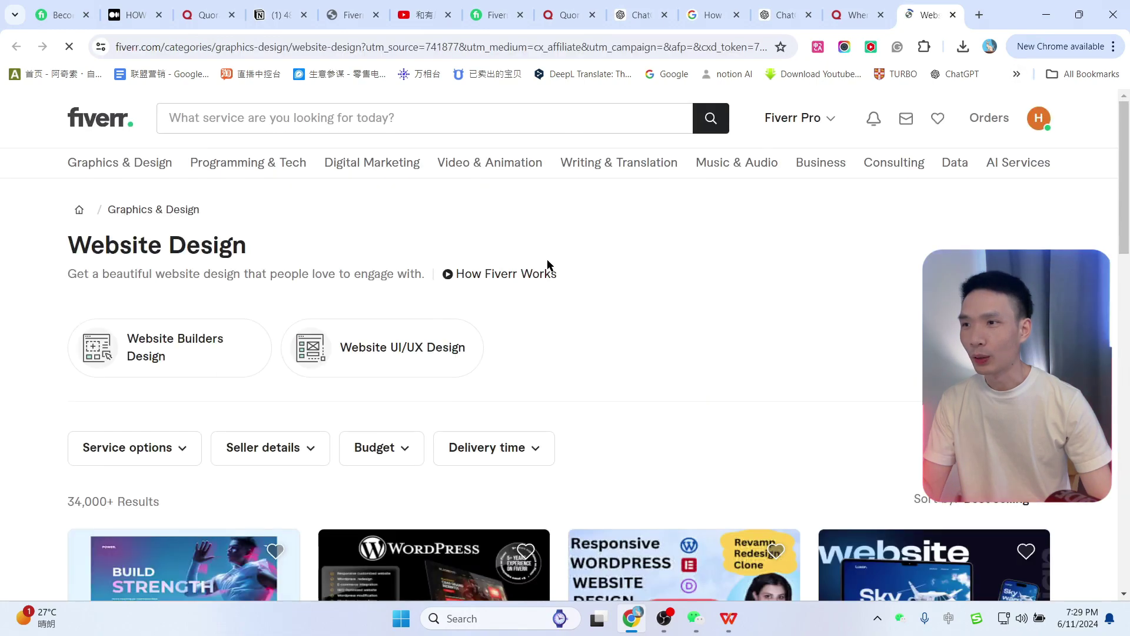
{"action": "scroll", "coordinate": [773, 295], "scroll_direction": "down", "scroll_amount": 5}
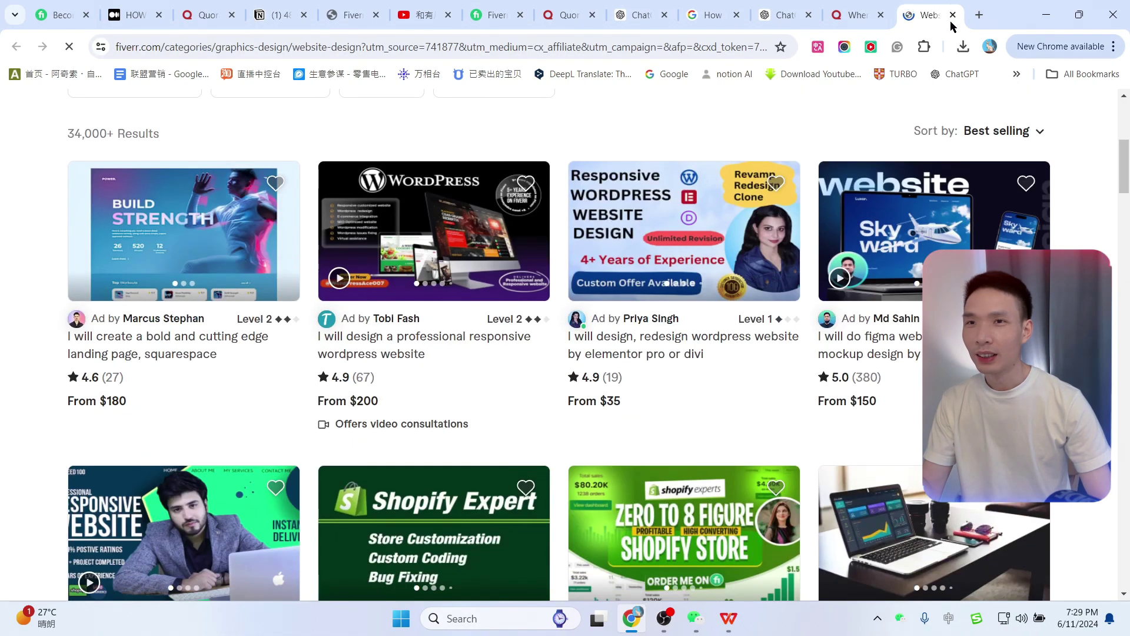
{"action": "key", "text": "ctrl+w"}
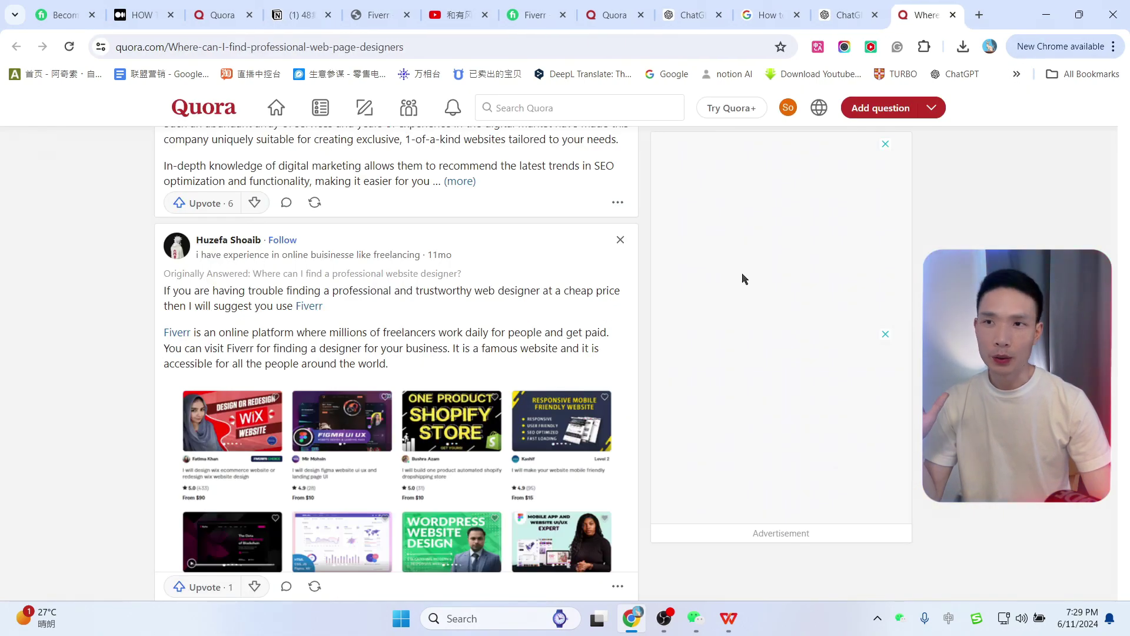
Examine further answers to the question and check the go.fiverr.com affiliate link for a web design gig in one of them.
{"action": "scroll", "coordinate": [512, 347], "scroll_direction": "down", "scroll_amount": 15}
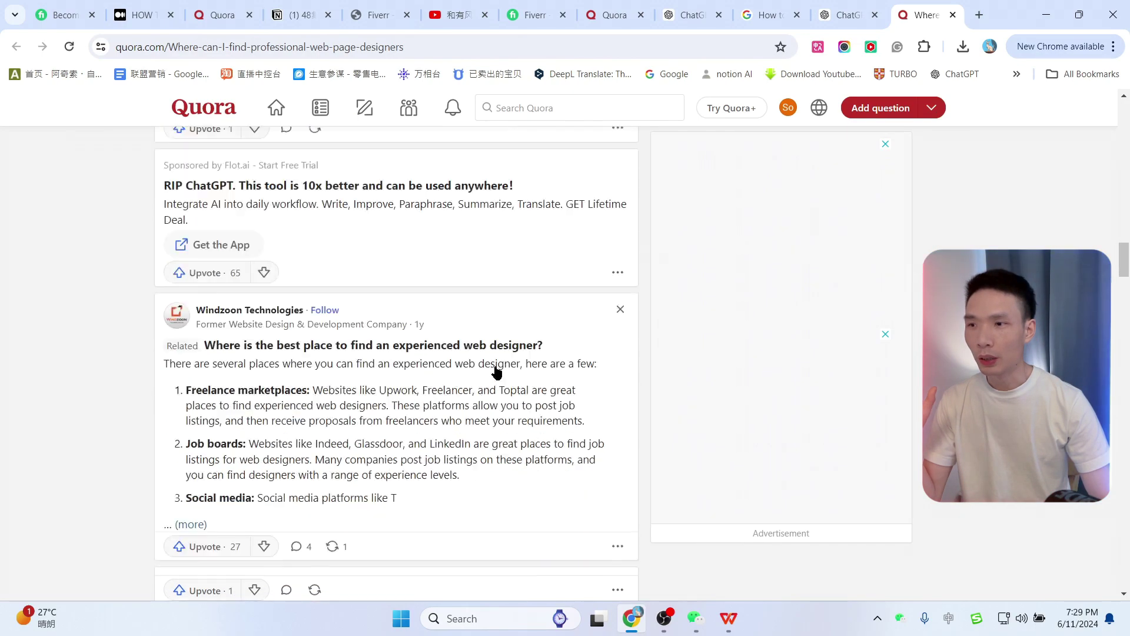
{"action": "scroll", "coordinate": [497, 368], "scroll_direction": "down", "scroll_amount": 15}
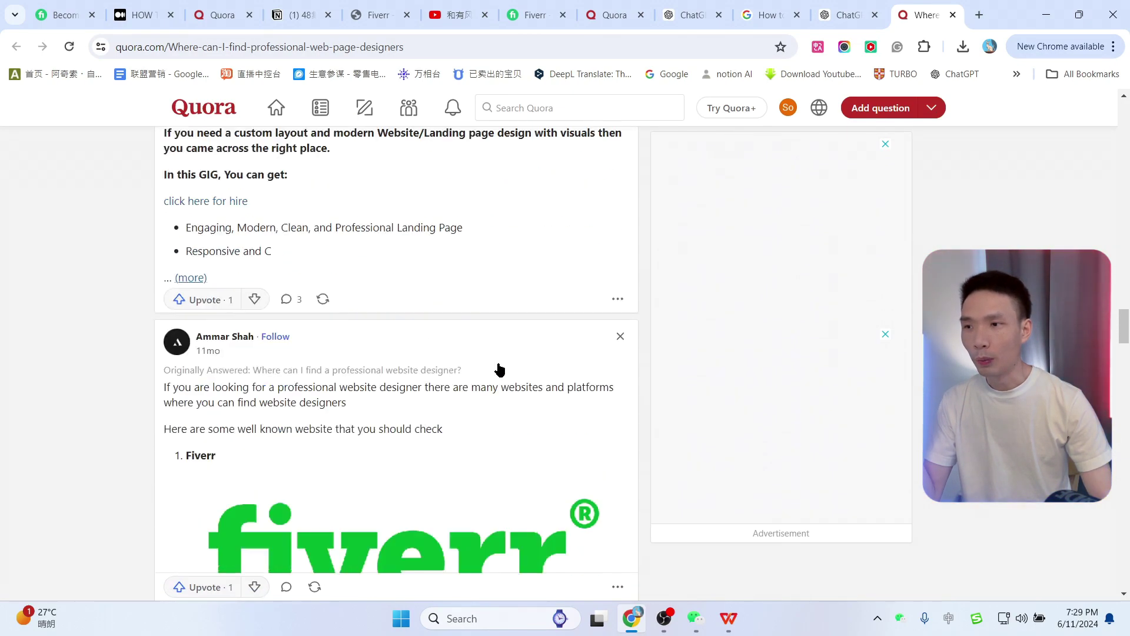
{"action": "scroll", "coordinate": [497, 362], "scroll_direction": "down", "scroll_amount": 2}
{"action": "scroll", "coordinate": [271, 324], "scroll_direction": "up", "scroll_amount": 2}
{"action": "scroll", "coordinate": [507, 393], "scroll_direction": "down", "scroll_amount": 12}
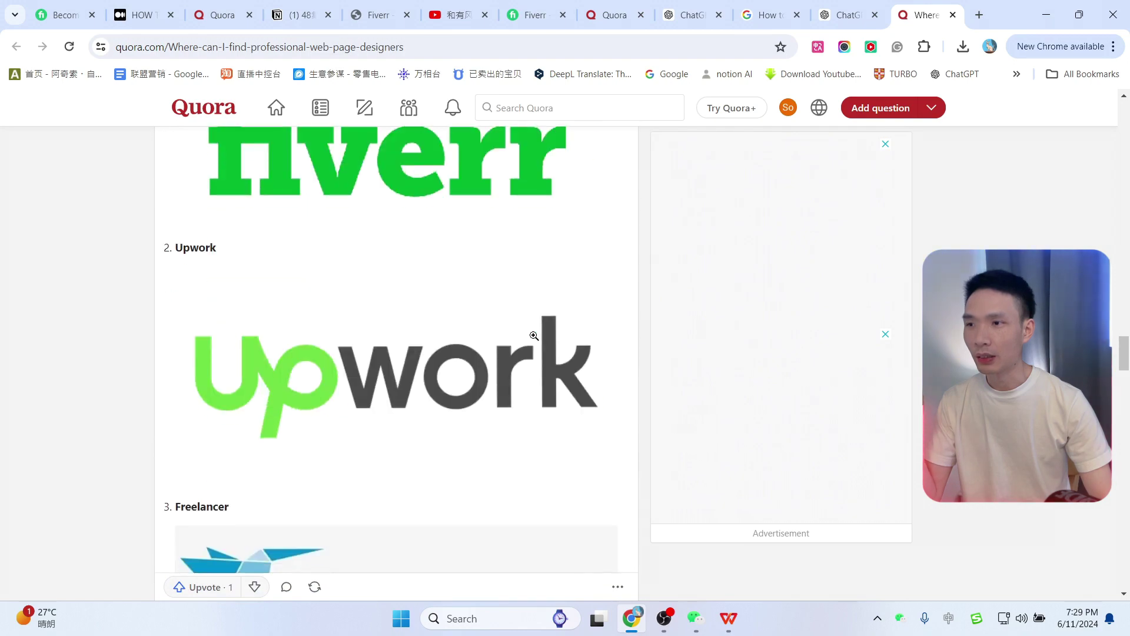
{"action": "scroll", "coordinate": [507, 393], "scroll_direction": "down", "scroll_amount": 20}
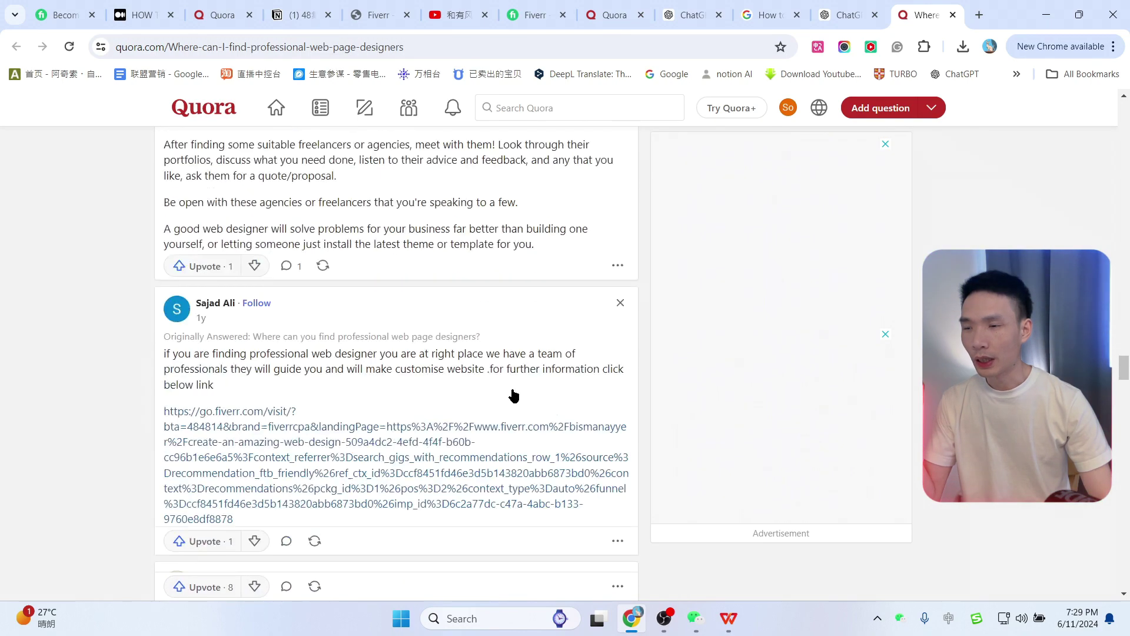
{"action": "scroll", "coordinate": [514, 394], "scroll_direction": "down", "scroll_amount": 2}
{"action": "scroll", "coordinate": [258, 326], "scroll_direction": "up", "scroll_amount": 4}
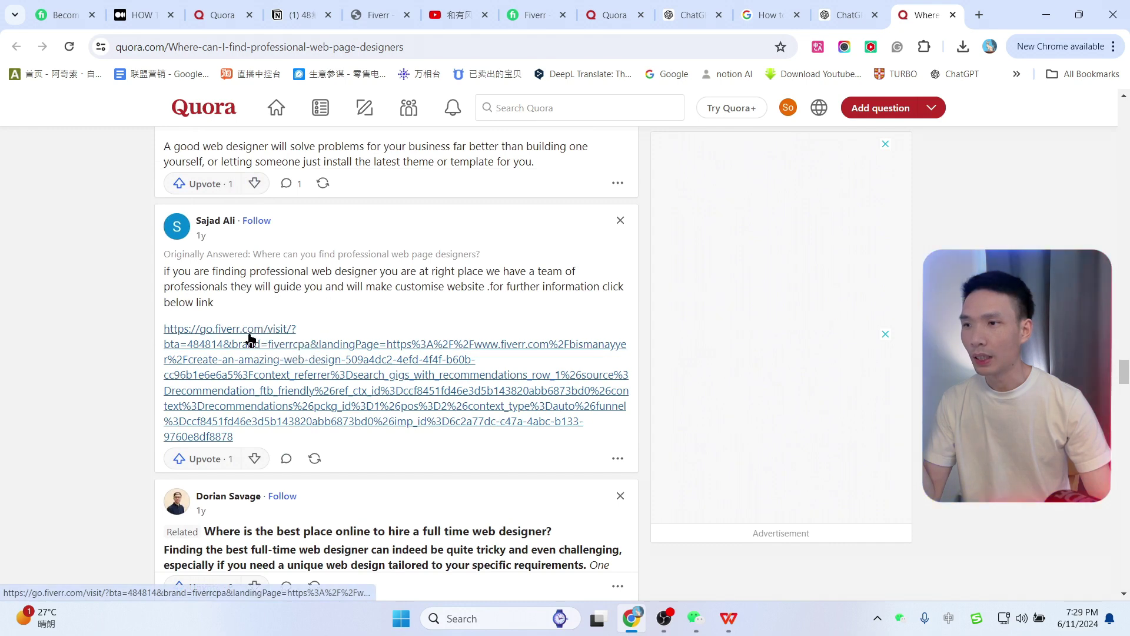
{"action": "left_click", "coordinate": [312, 342]}
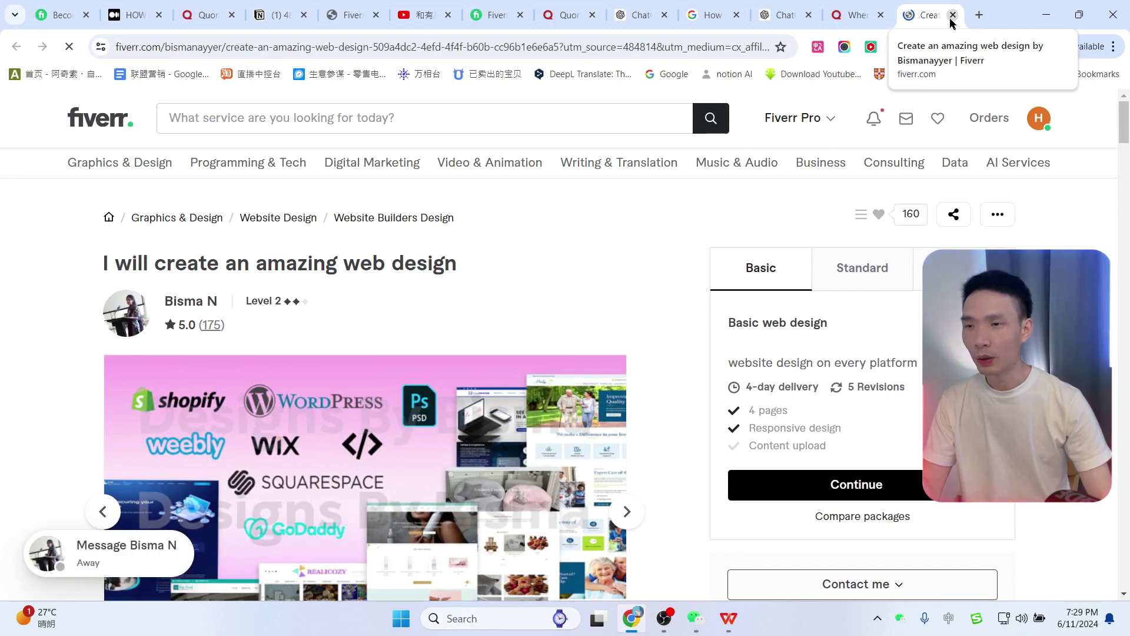
{"action": "left_click", "coordinate": [952, 16]}
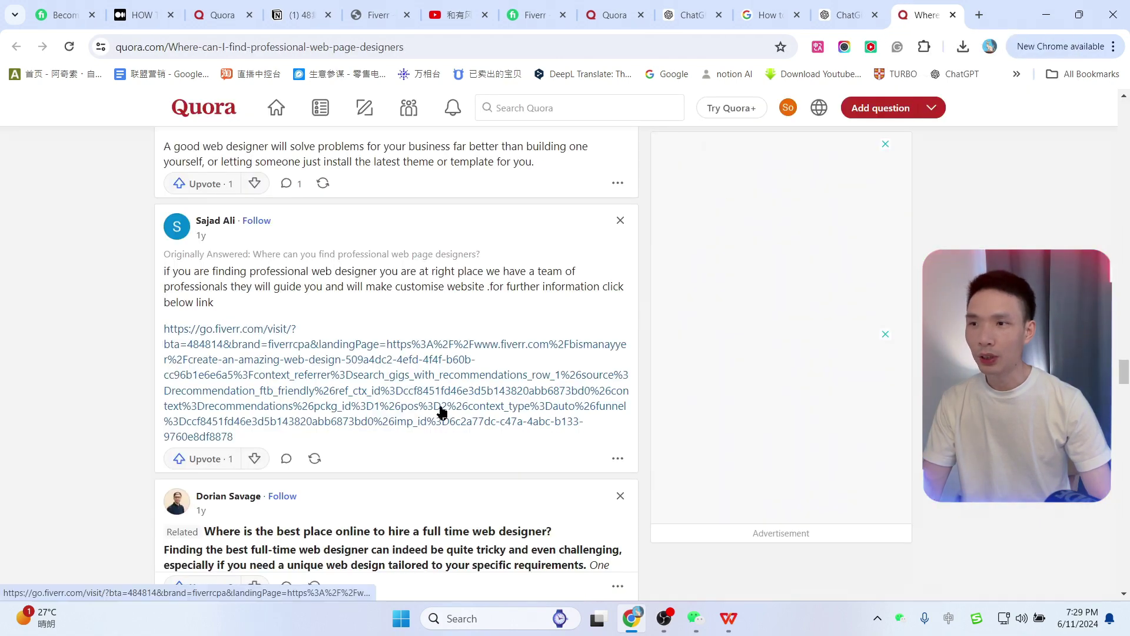
Search Fiverr for "web page designers", the phrase taken from the Quora question's title.
{"action": "scroll", "coordinate": [441, 411], "scroll_direction": "down", "scroll_amount": 20}
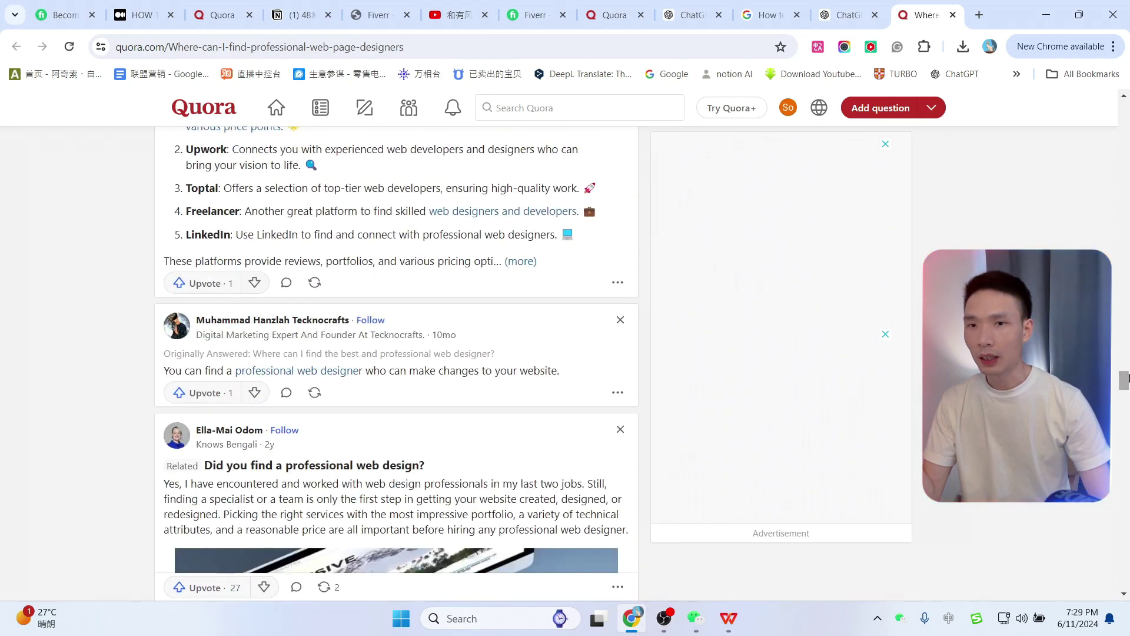
{"action": "left_click_drag", "start_coordinate": [1124, 380], "coordinate": [1124, 109]}
{"action": "left_click_drag", "start_coordinate": [381, 158], "coordinate": [512, 157]}
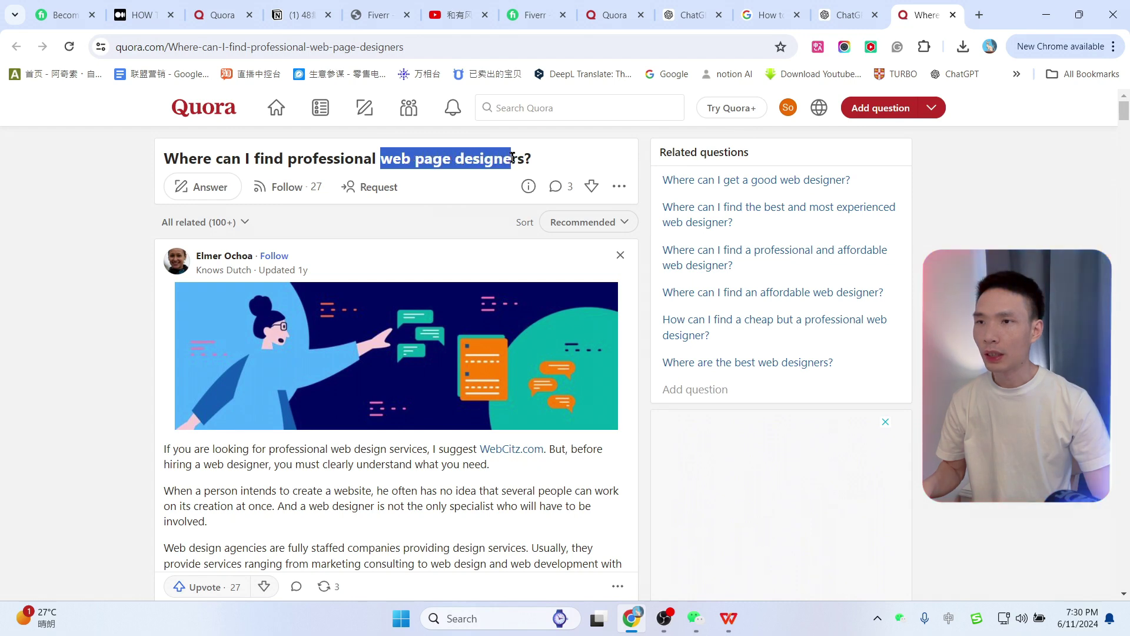
{"action": "left_click", "coordinate": [534, 5]}
{"action": "left_click", "coordinate": [347, 128]}
{"action": "type", "text": "web page designers"}
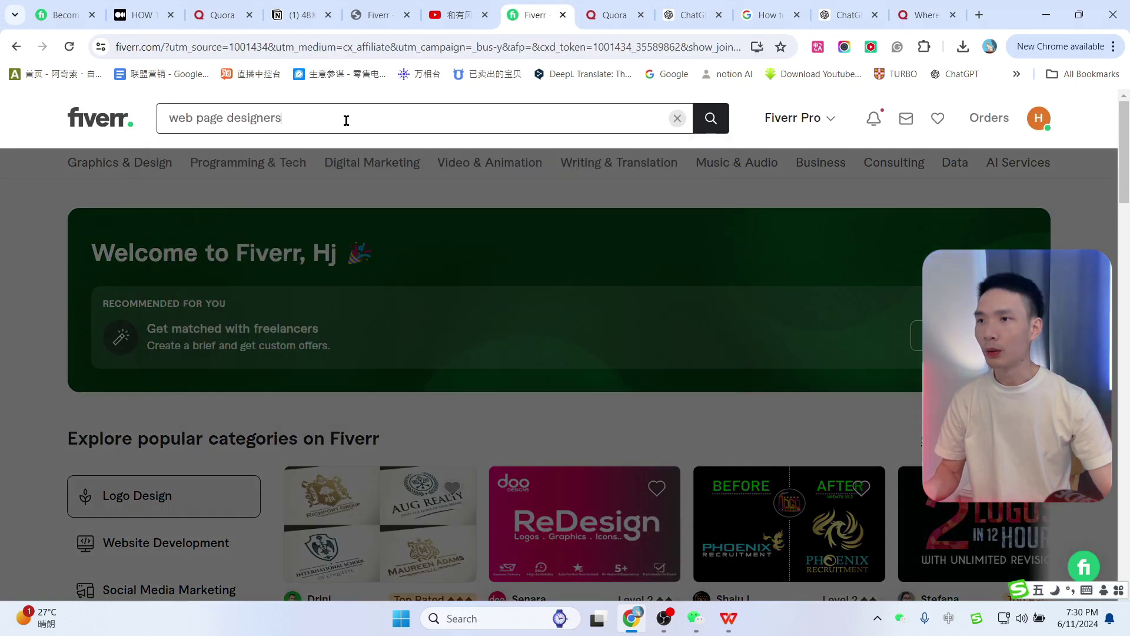
{"action": "key", "text": "Return"}
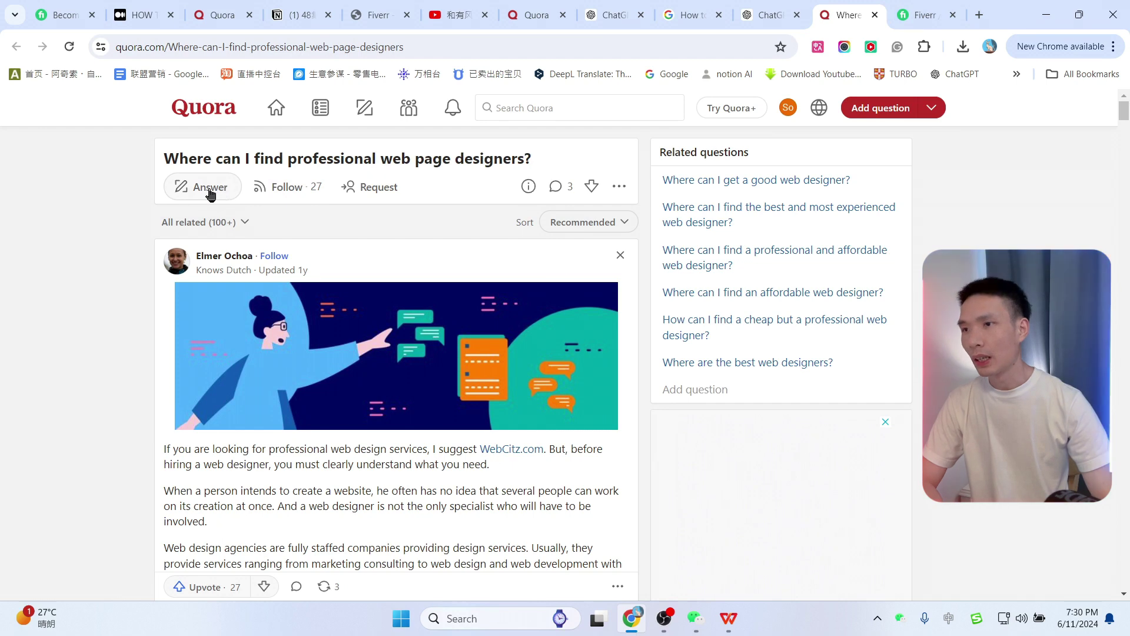
Start an answer to the Quora question, look at the Fiverr search results and return to the drafted ChatGPT prompt.
{"action": "left_click", "coordinate": [205, 190]}
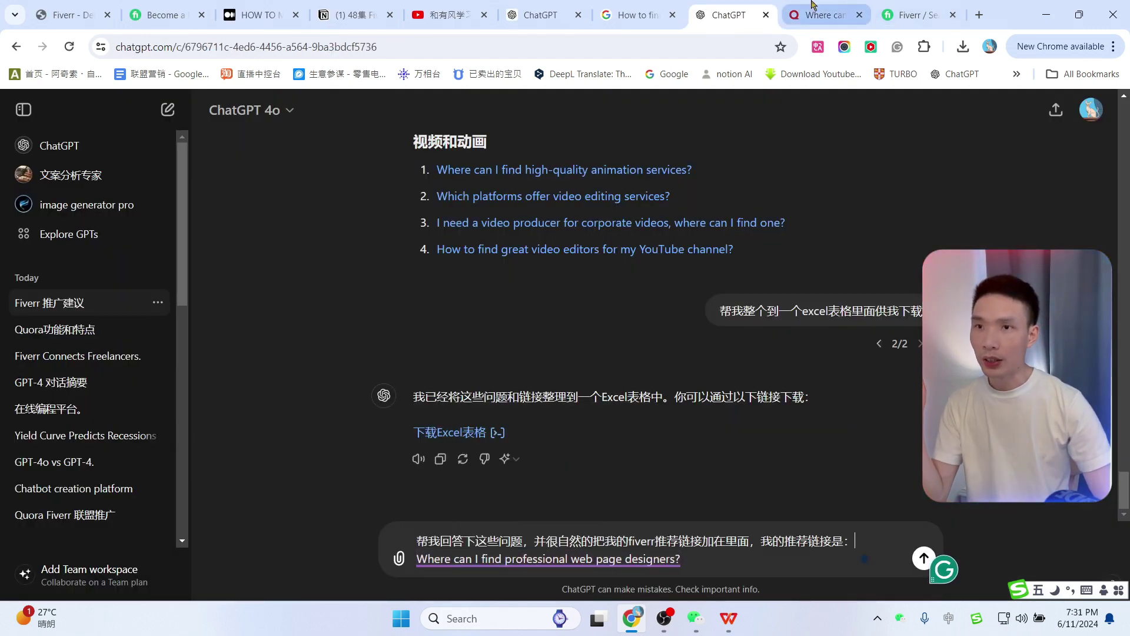
{"action": "left_click", "coordinate": [824, 14]}
{"action": "left_click", "coordinate": [914, 15]}
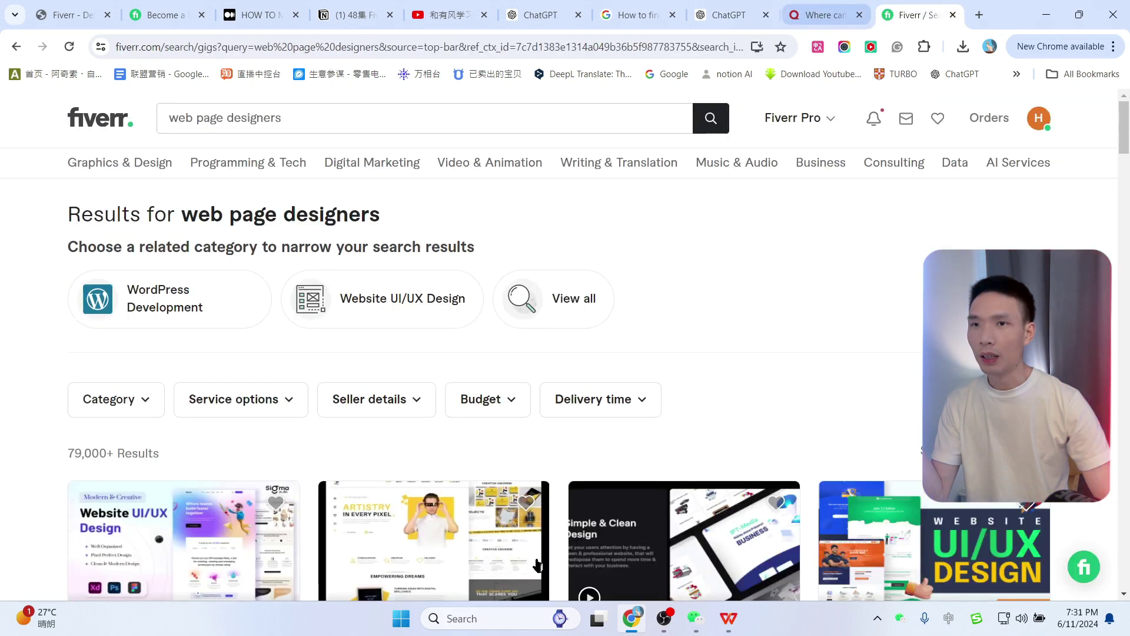
{"action": "left_click", "coordinate": [825, 15]}
{"action": "left_click", "coordinate": [730, 15]}
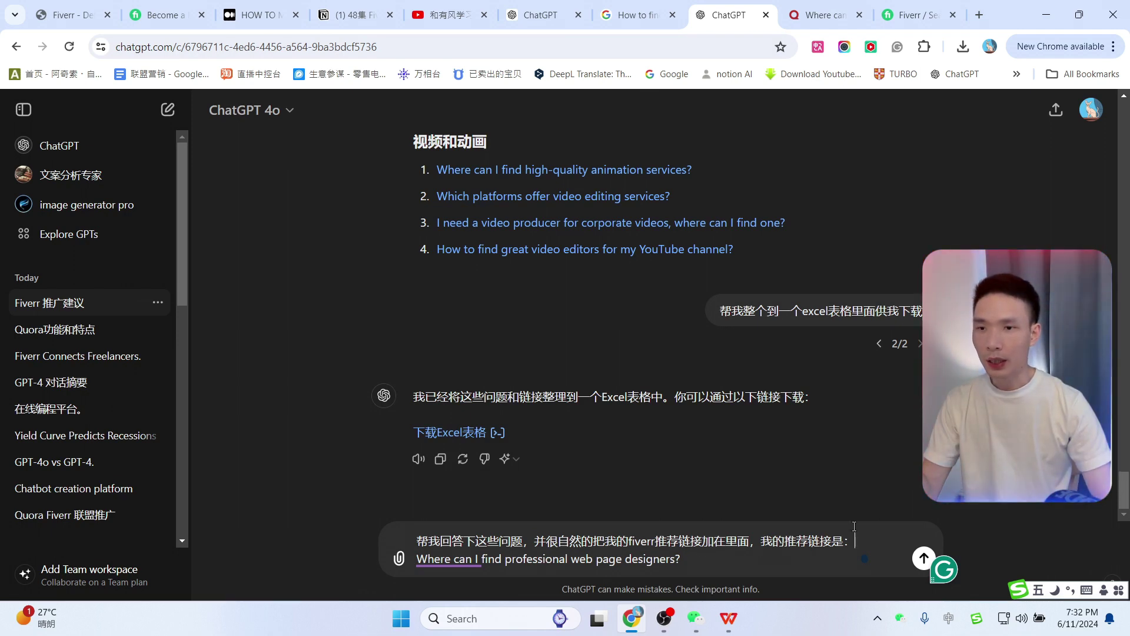
{"action": "mouse_move", "coordinate": [856, 540]}
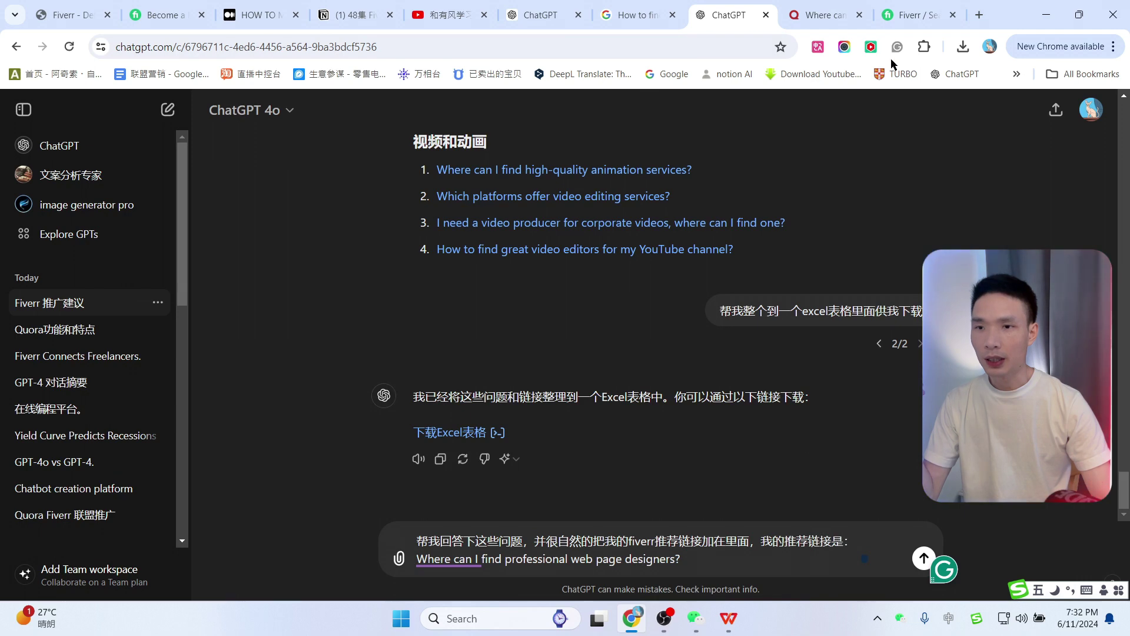
Check the Fiverr search page's address and open the deep link form under Default and Deep Links in Fiverr Affiliates.
{"action": "left_click", "coordinate": [905, 8]}
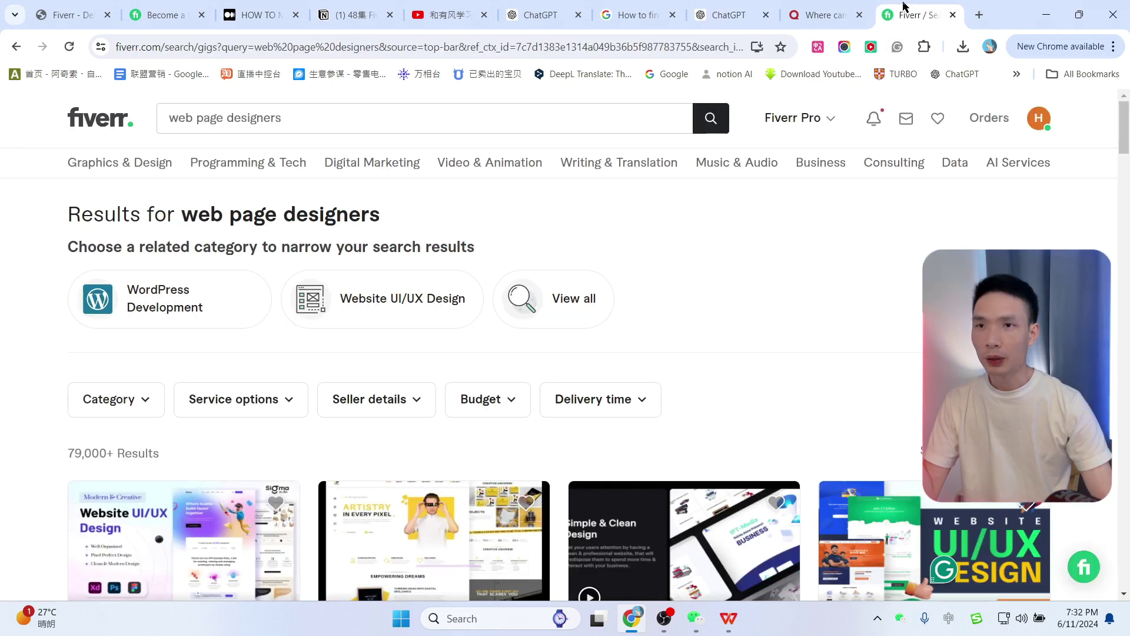
{"action": "left_click", "coordinate": [192, 117]}
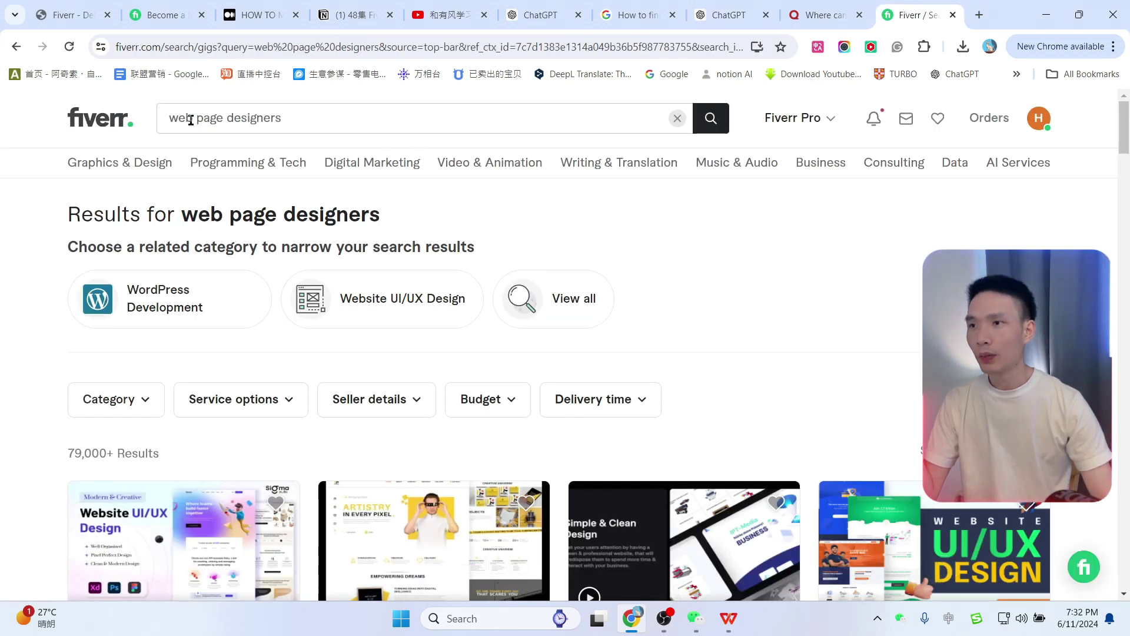
{"action": "left_click", "coordinate": [579, 50]}
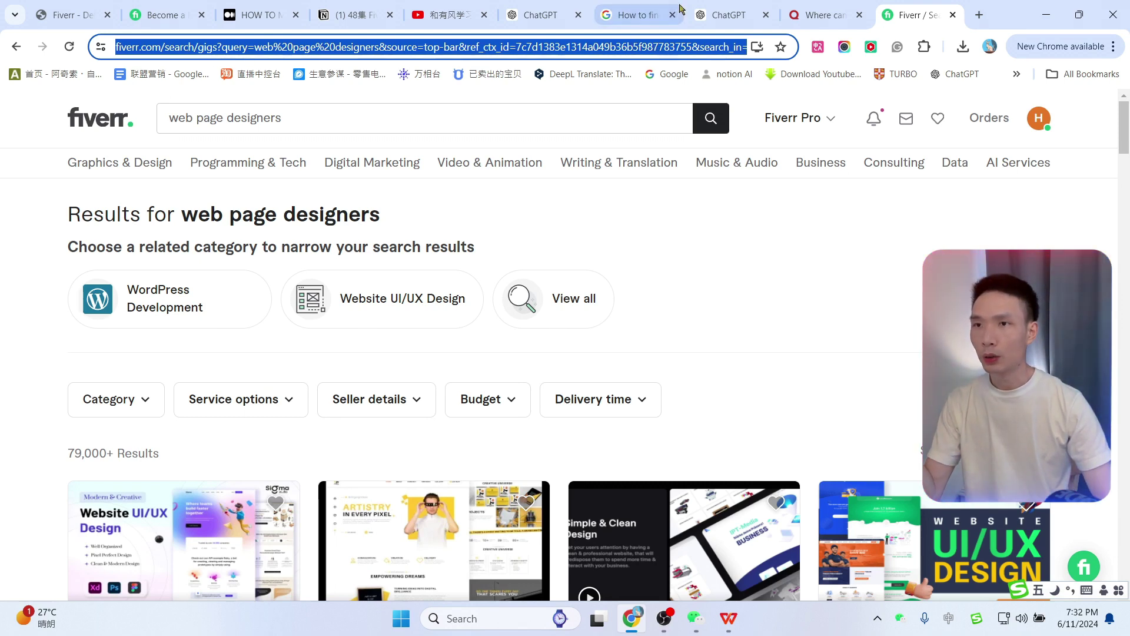
{"action": "left_click", "coordinate": [448, 15]}
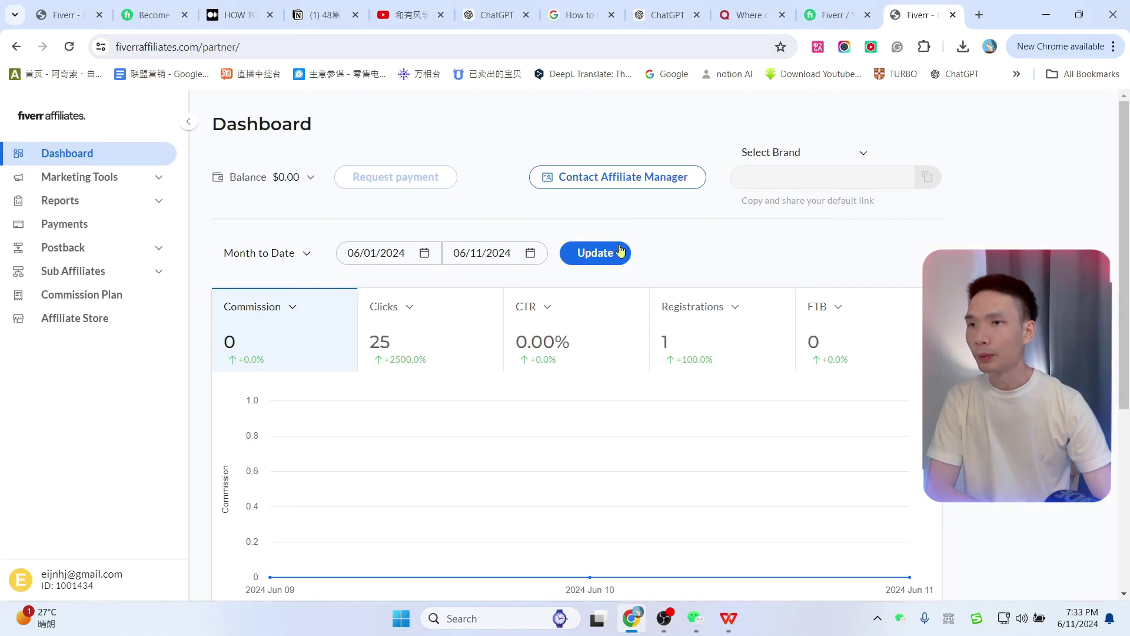
{"action": "left_click", "coordinate": [68, 184]}
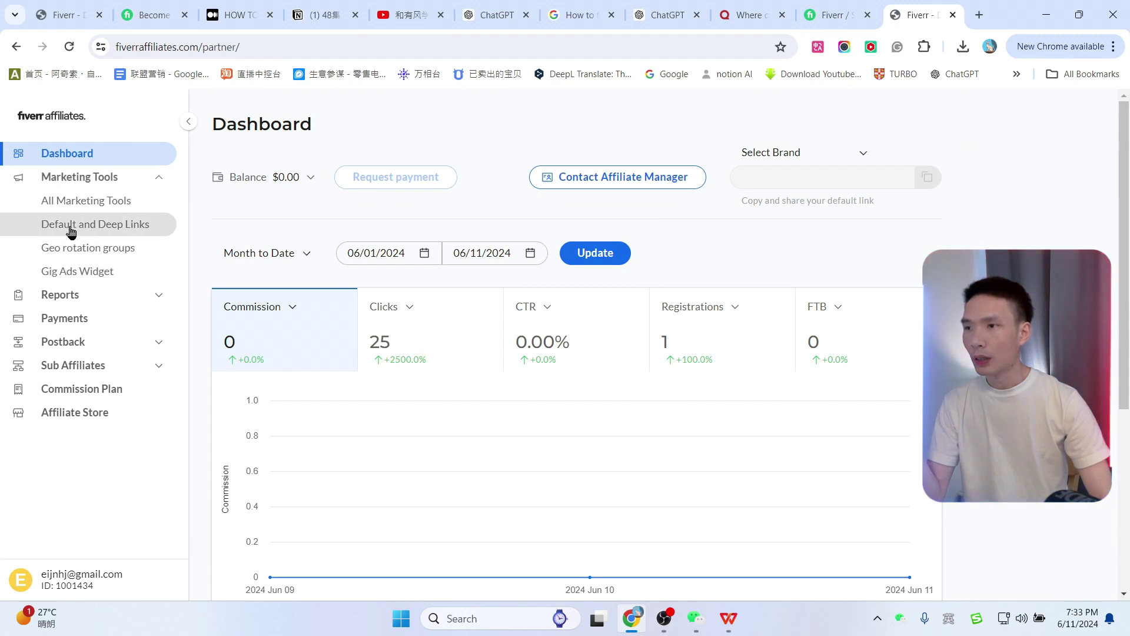
{"action": "left_click", "coordinate": [99, 228]}
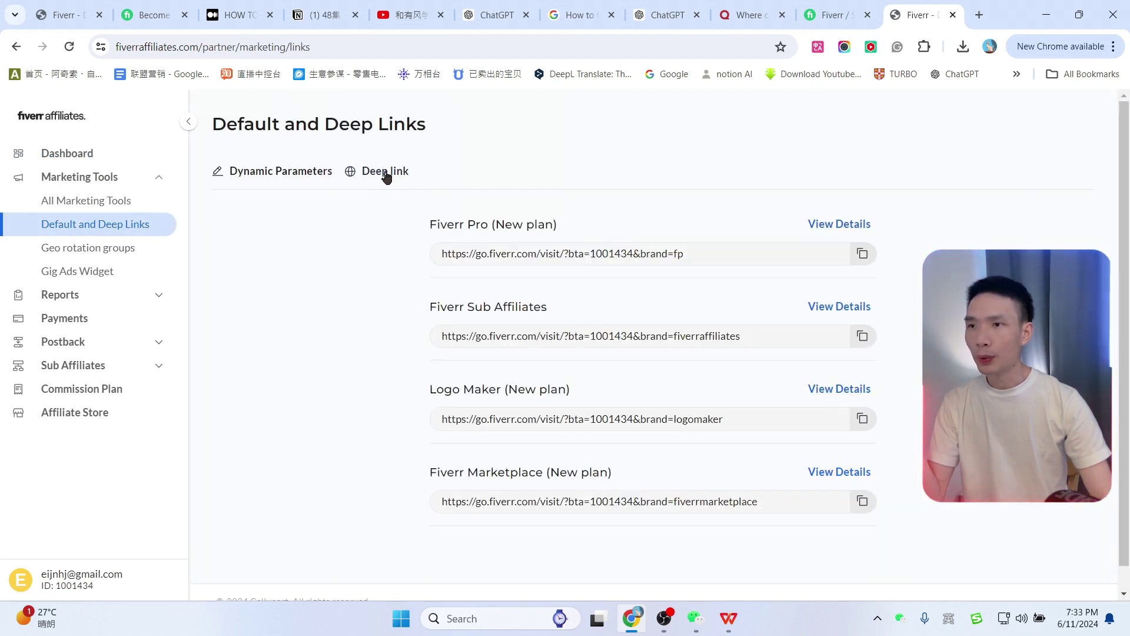
{"action": "left_click", "coordinate": [389, 178]}
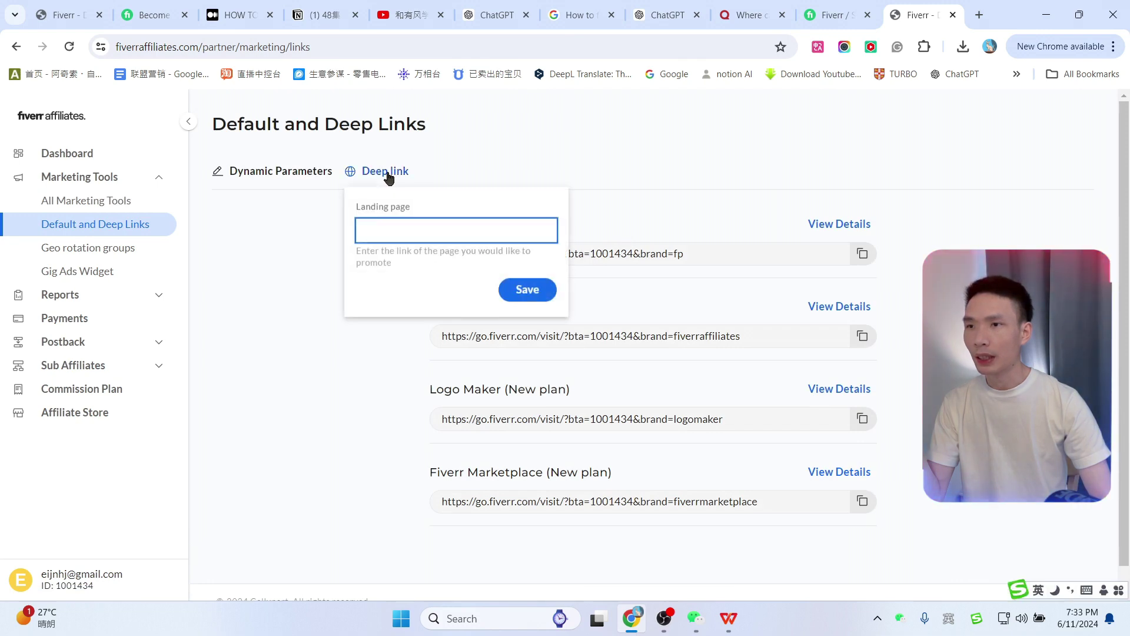
Save the URL of the Fiverr "web page designers" search results as the deep link's landing page.
{"action": "left_click", "coordinate": [833, 15]}
{"action": "left_click", "coordinate": [602, 48]}
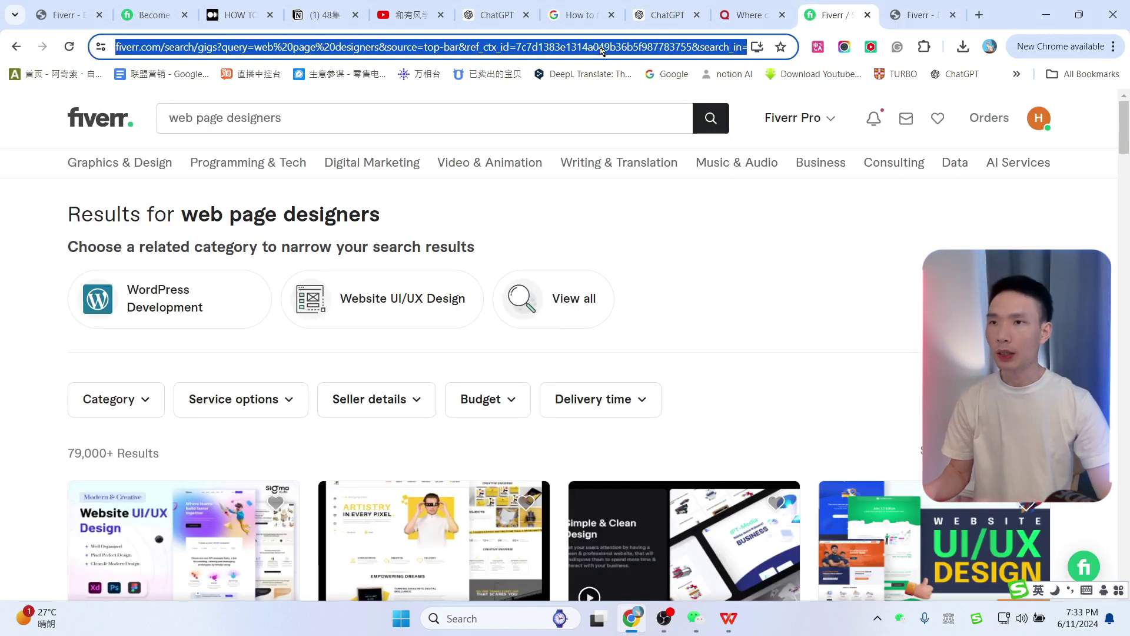
{"action": "left_click", "coordinate": [902, 9]}
{"action": "type", "text": "https://www.fiverr.com/search/gigs?query=web%20page%20designers&source=top-bar&ref_ctx_id=7c7d1383e1314a049b36b5f987783755&search_in=everywhere&search-autocomplete-original-term=web%20page%20designers"}
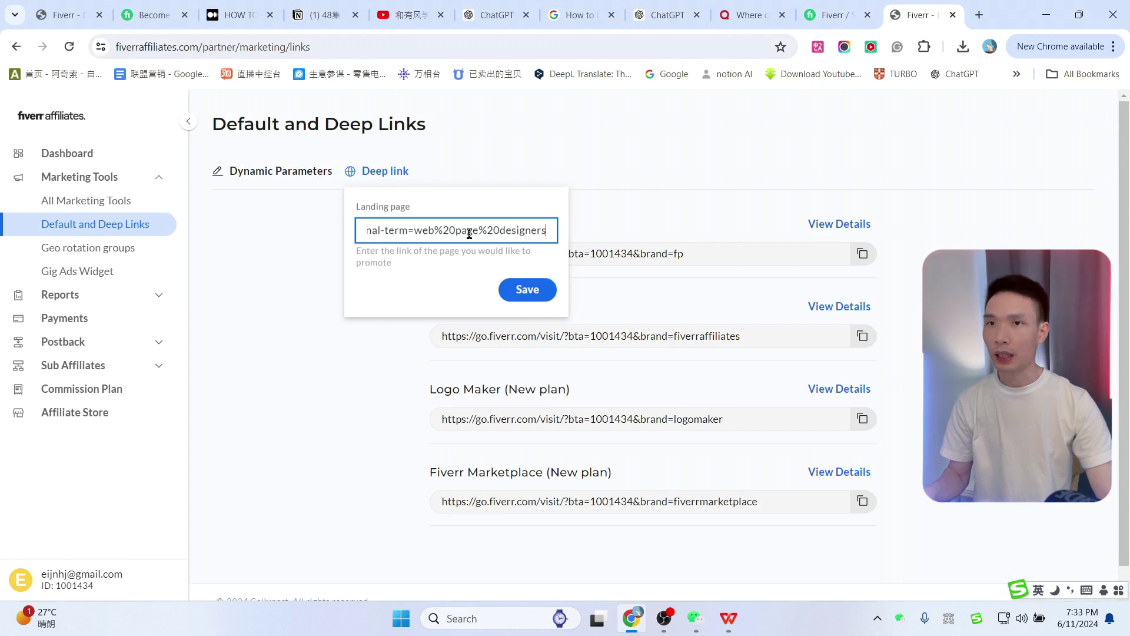
{"action": "left_click", "coordinate": [528, 290]}
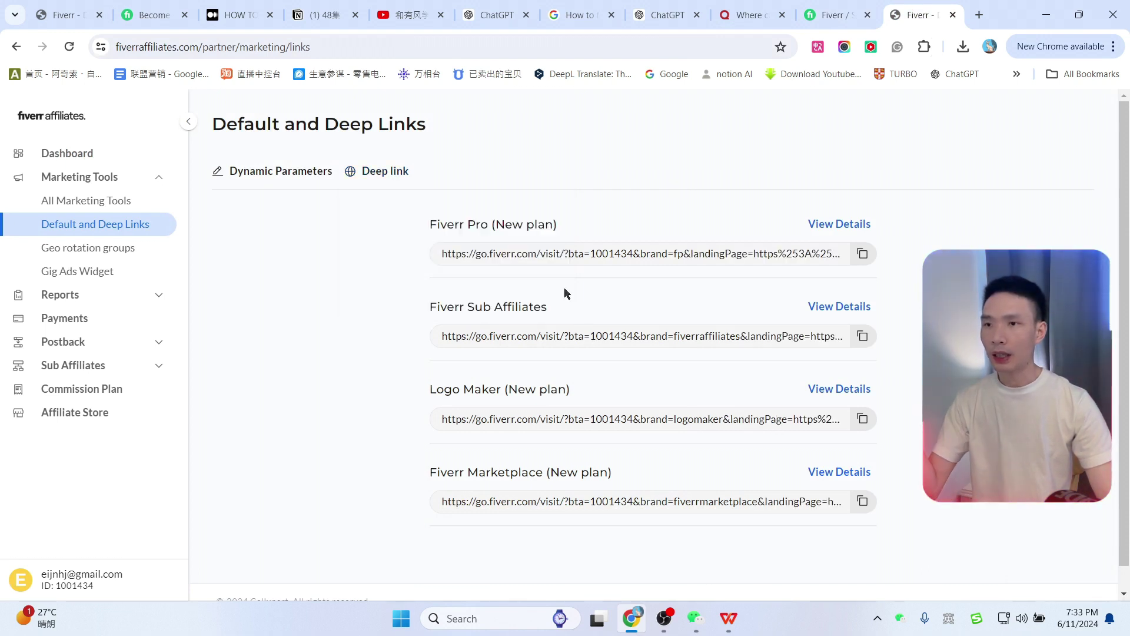
Copy the Fiverr Marketplace (New plan) deep link and go back to look over the Fiverr search results.
{"action": "scroll", "coordinate": [572, 353], "scroll_direction": "down", "scroll_amount": 1}
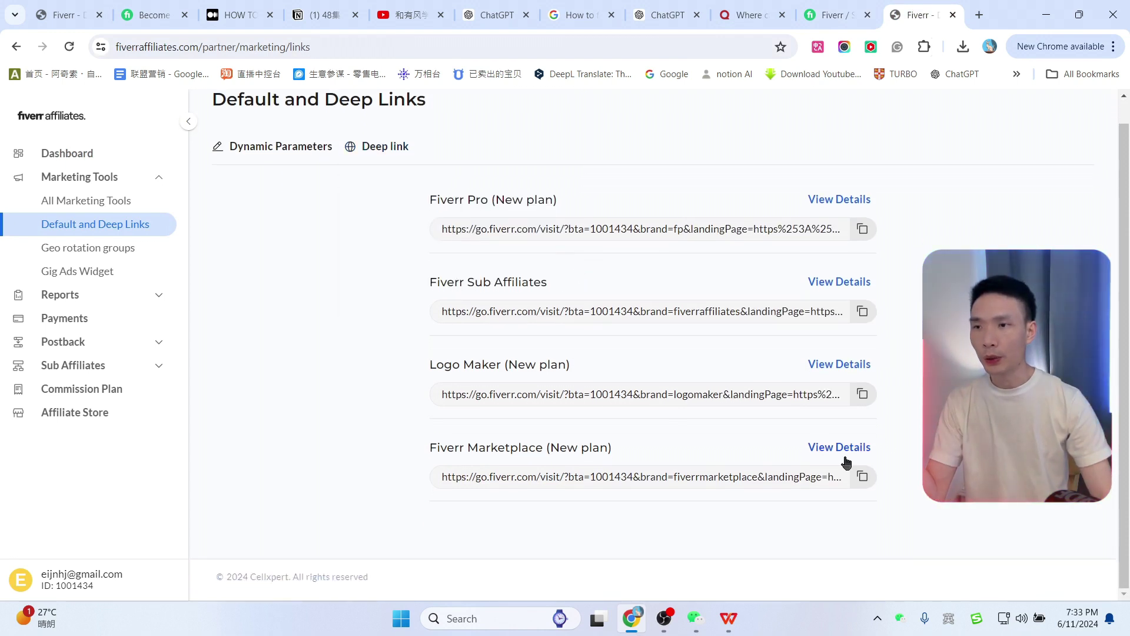
{"action": "left_click", "coordinate": [862, 478]}
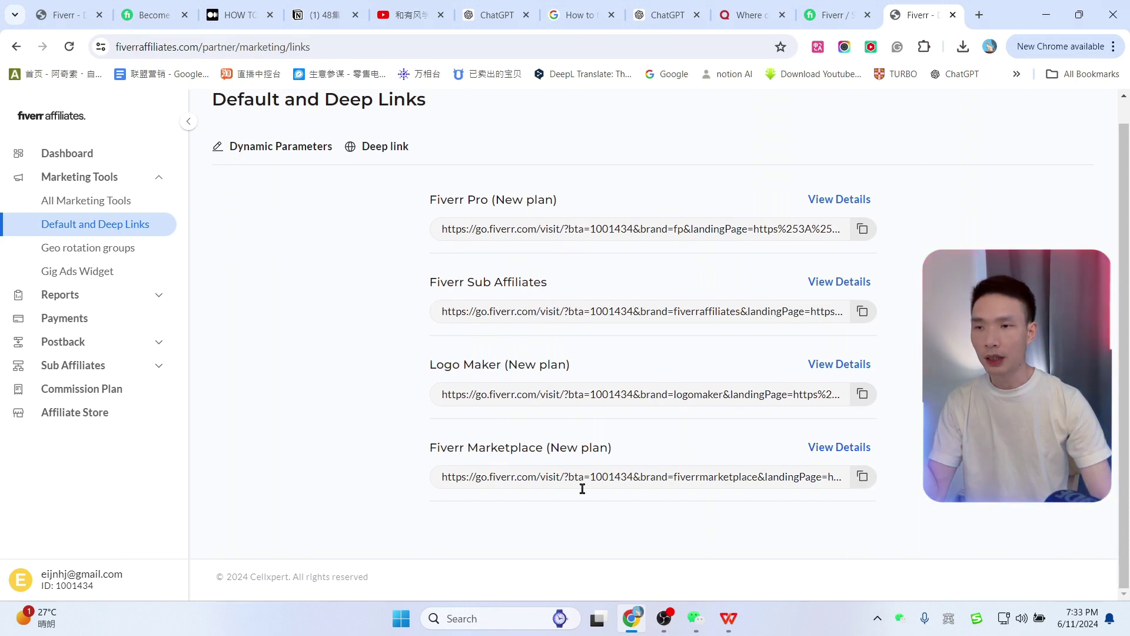
{"action": "key", "text": "ctrl+shift+Tab"}
{"action": "scroll", "coordinate": [795, 295], "scroll_direction": "down", "scroll_amount": 5}
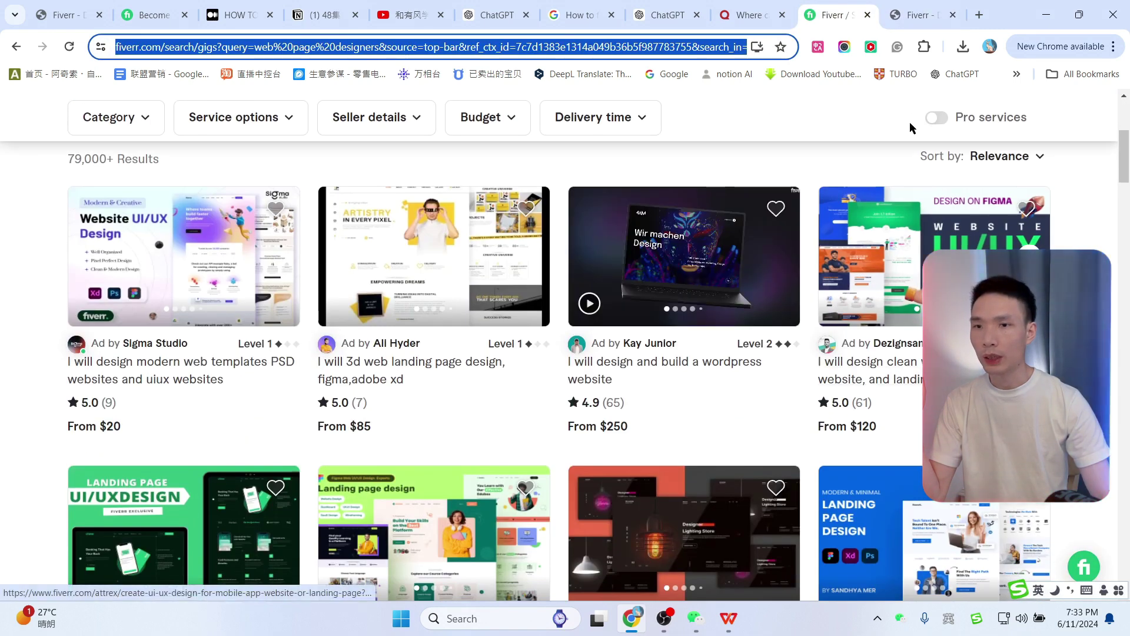
Add the copied Fiverr Marketplace deep link to the drafted ChatGPT prompt and send it.
{"action": "left_click", "coordinate": [918, 15]}
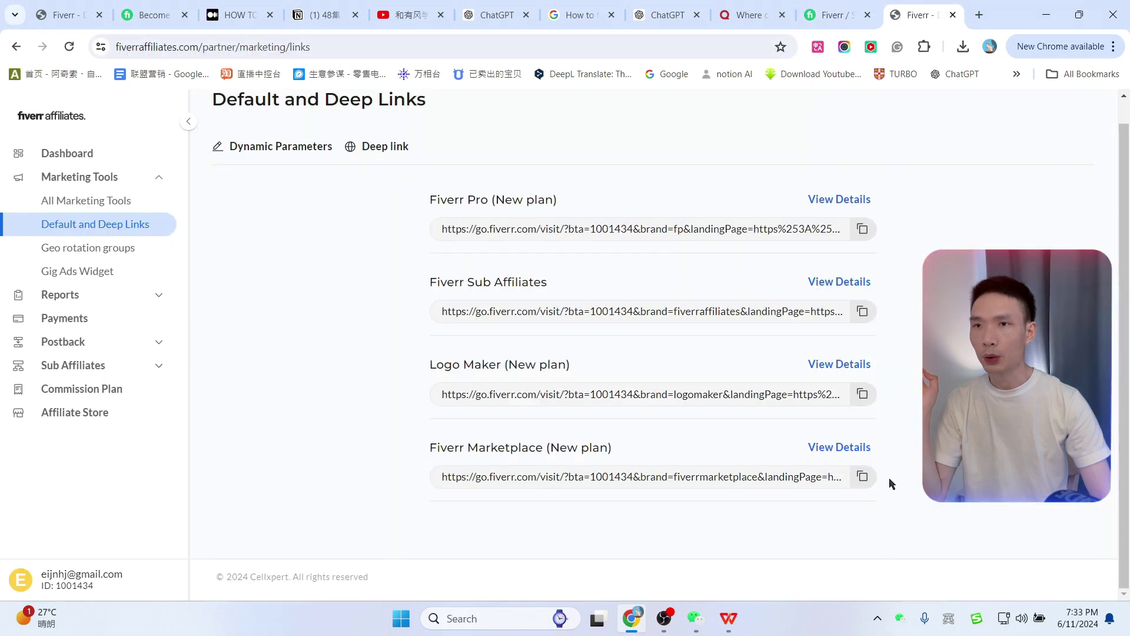
{"action": "left_click", "coordinate": [673, 6]}
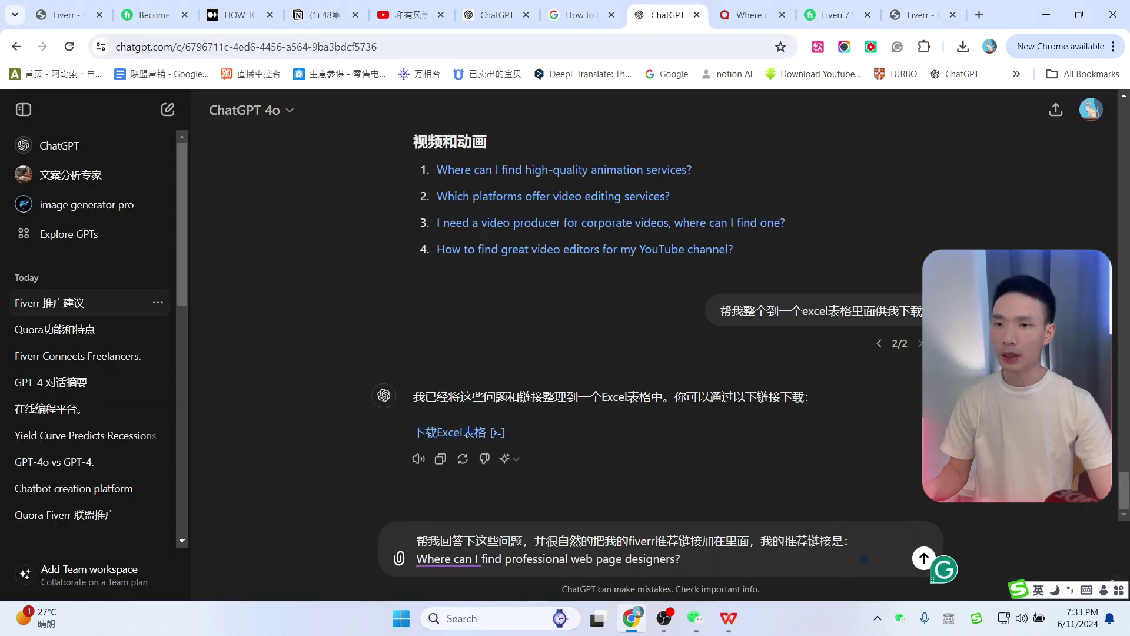
{"action": "key", "text": "ctrl+v"}
{"action": "key", "text": "Return"}
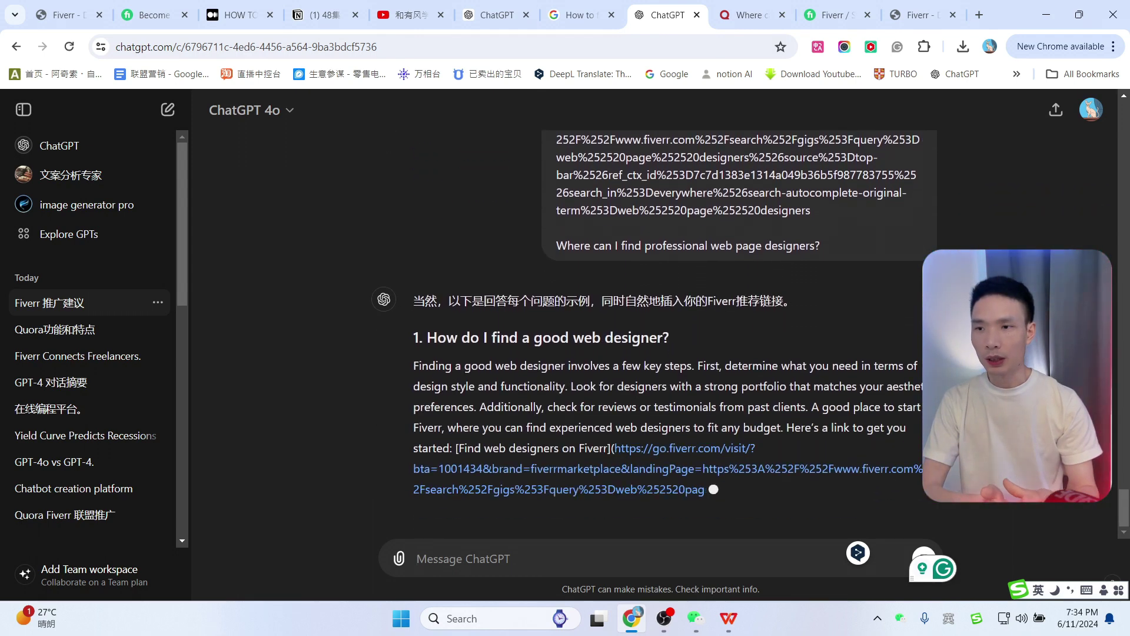
Look over the generated answers and send ChatGPT the follow-up "用第一人称的语言来写，感觉像自己经历过的一样".
{"action": "scroll", "coordinate": [616, 339], "scroll_direction": "up", "scroll_amount": 10}
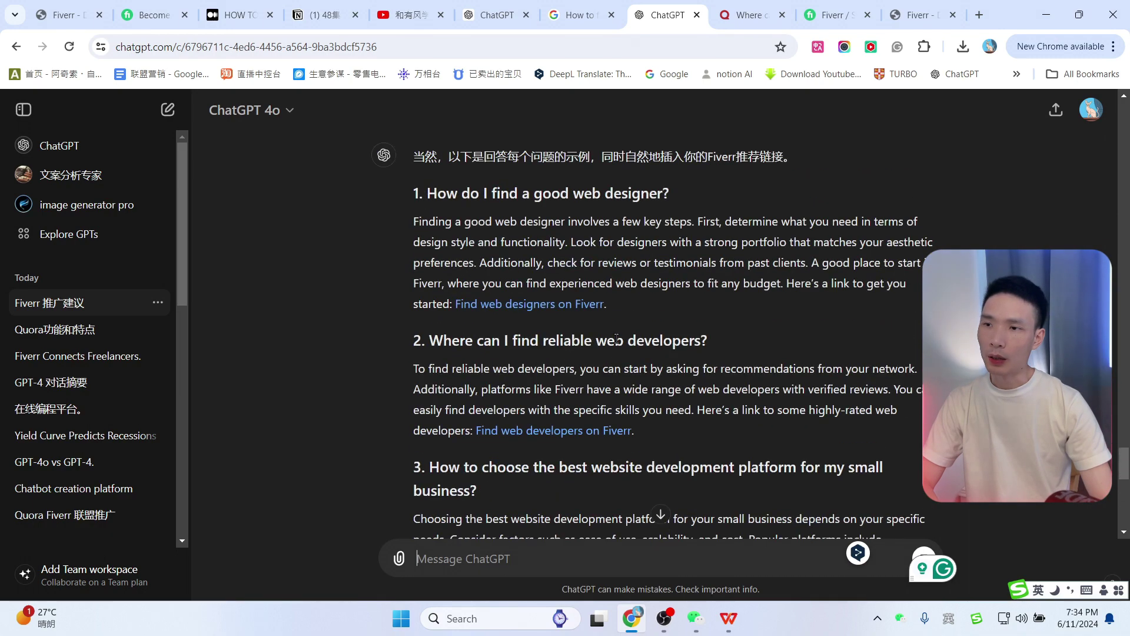
{"action": "left_click_drag", "start_coordinate": [413, 226], "coordinate": [621, 303]}
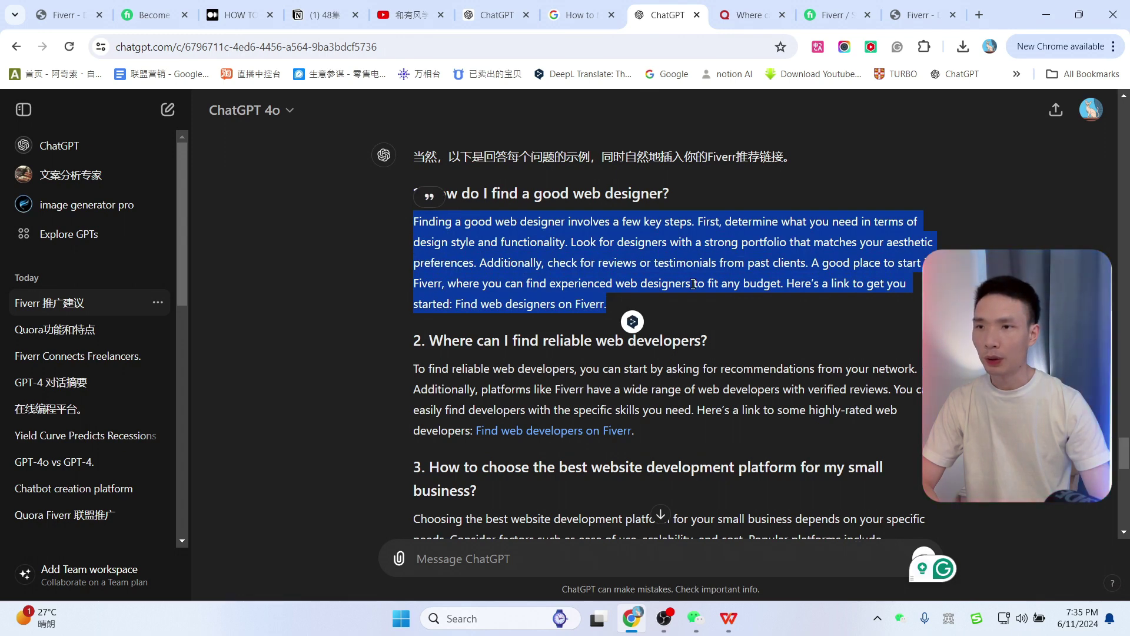
{"action": "left_click", "coordinate": [693, 283]}
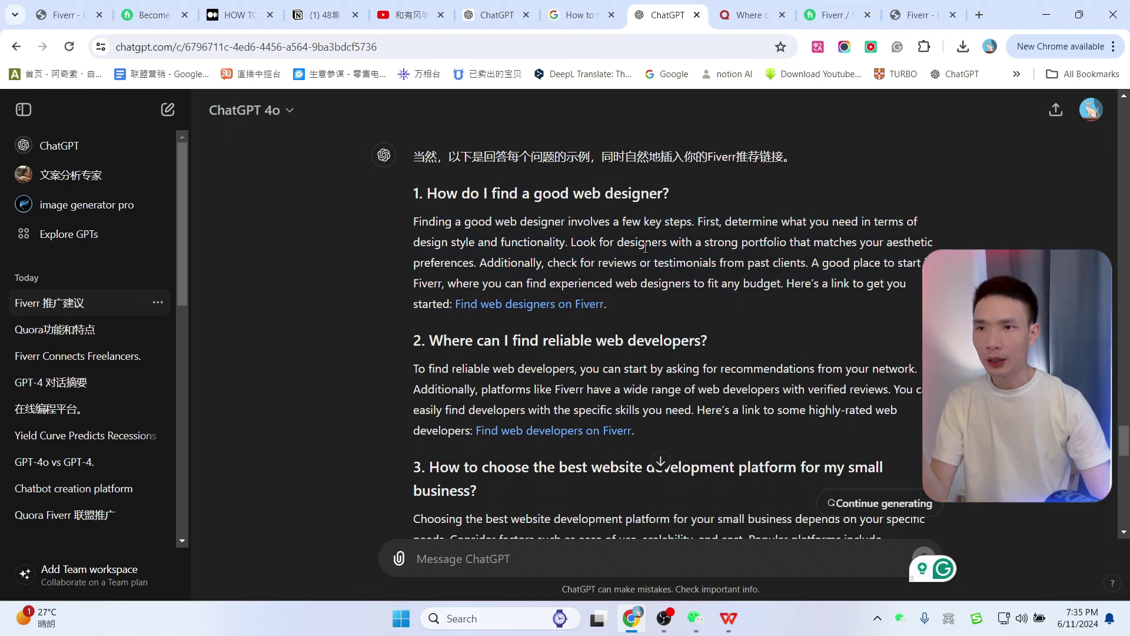
{"action": "scroll", "coordinate": [706, 324], "scroll_direction": "down", "scroll_amount": 15}
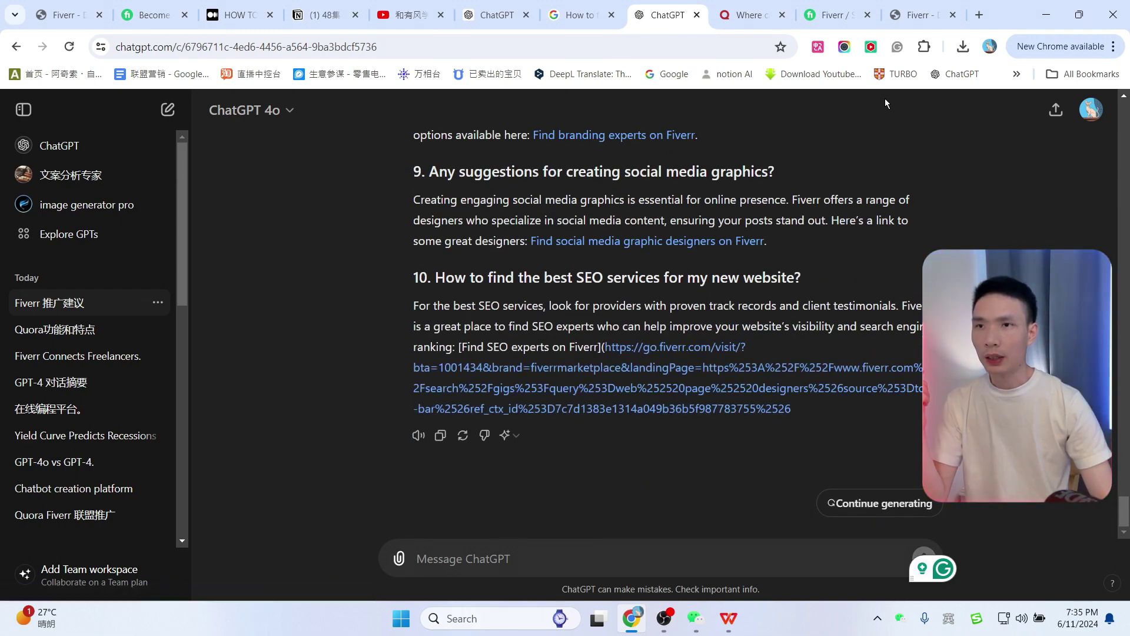
{"action": "left_click", "coordinate": [457, 569]}
{"action": "key", "text": "ctrl+v"}
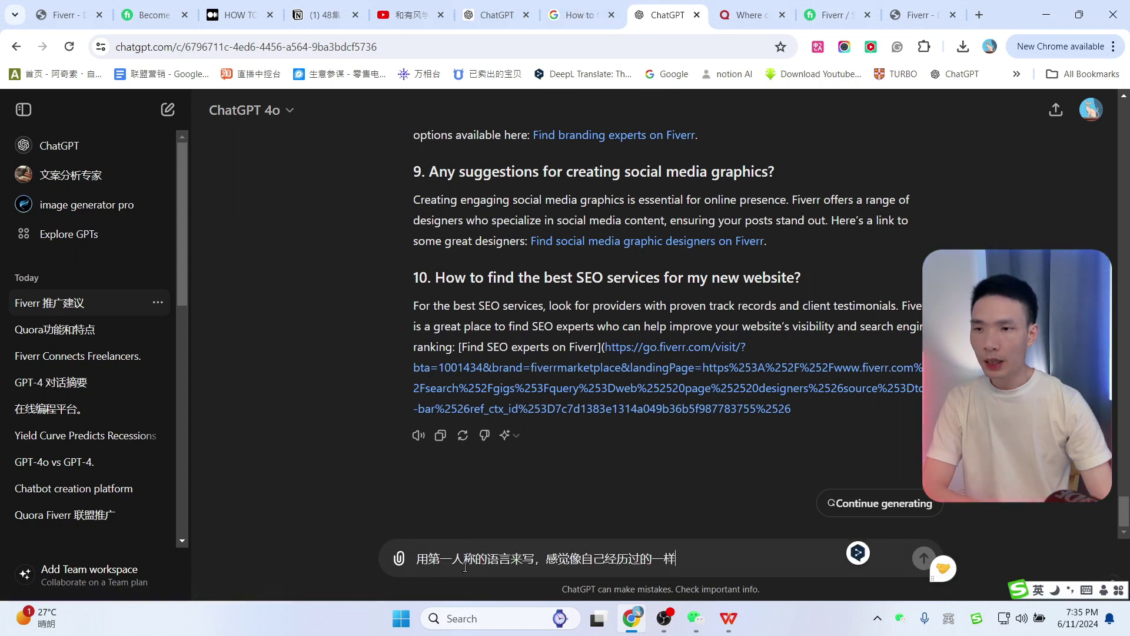
{"action": "key", "text": "Return"}
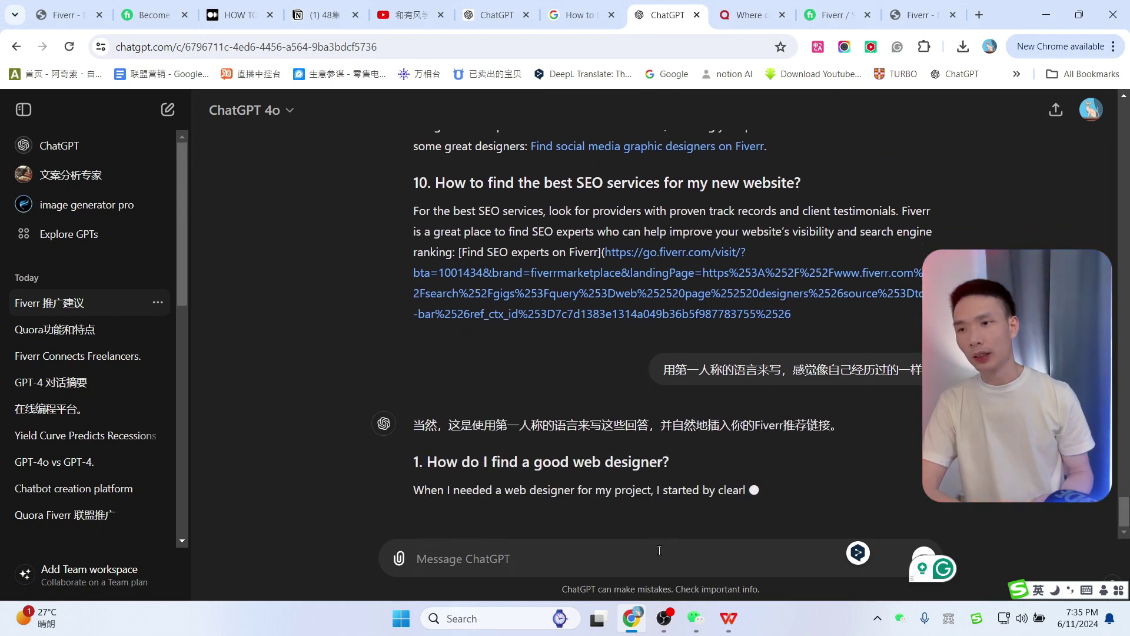
Copy the first-person answer to "How do I find a good web designer?" and post it under Quora's "Where can I find professional web page designers?".
{"action": "left_click_drag", "start_coordinate": [414, 334], "coordinate": [852, 423]}
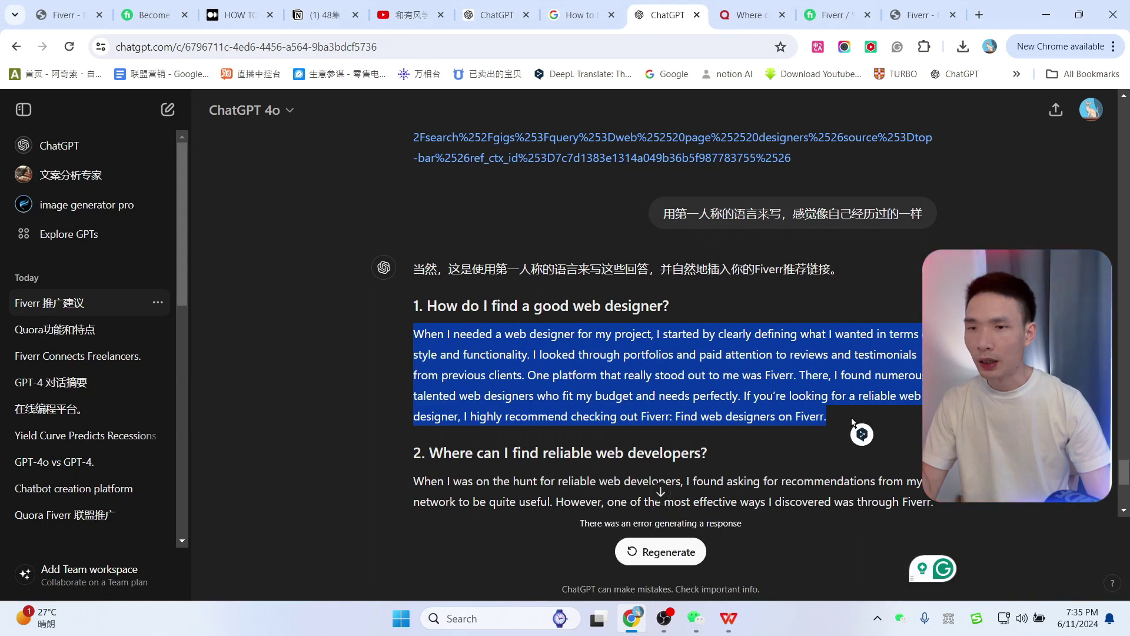
{"action": "left_click", "coordinate": [720, 473]}
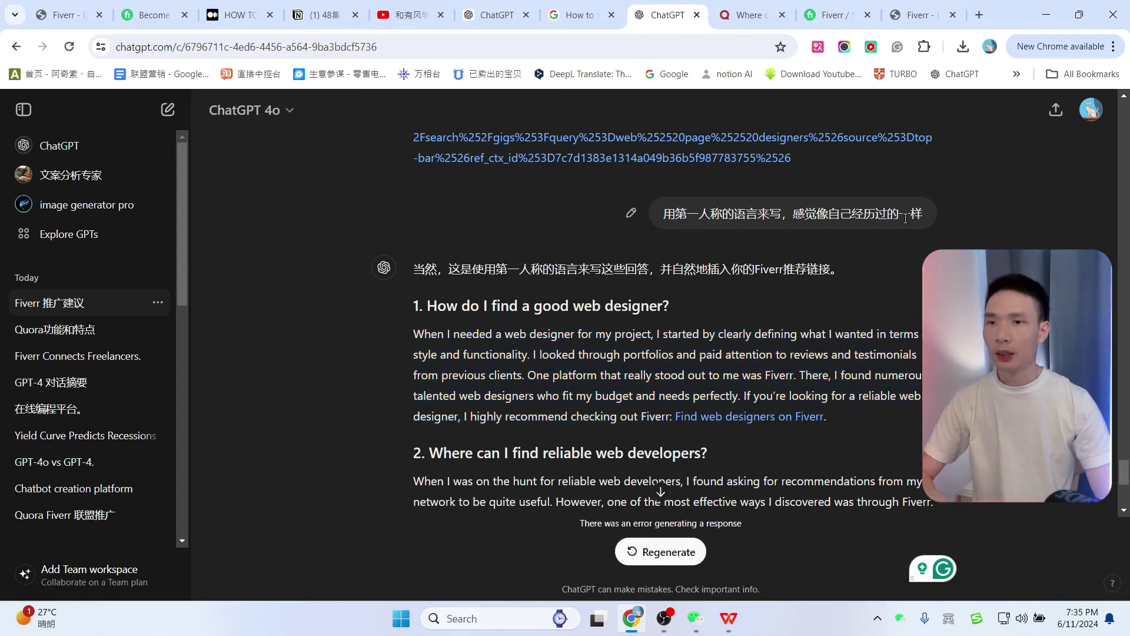
{"action": "left_click", "coordinate": [836, 14]}
{"action": "left_click", "coordinate": [751, 14]}
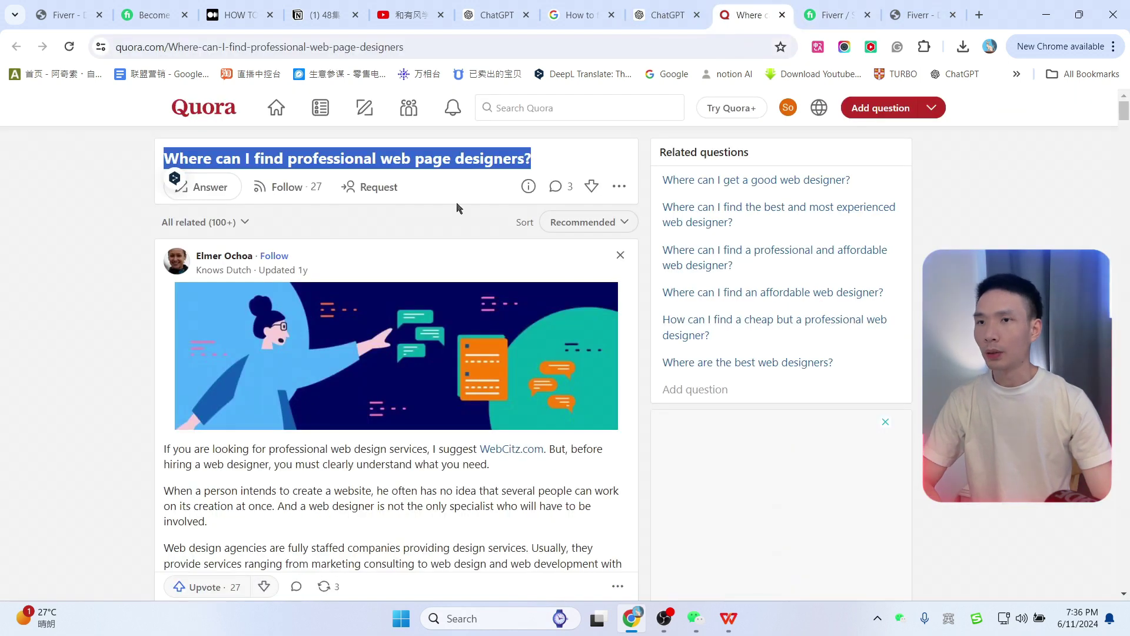
{"action": "left_click", "coordinate": [207, 189]}
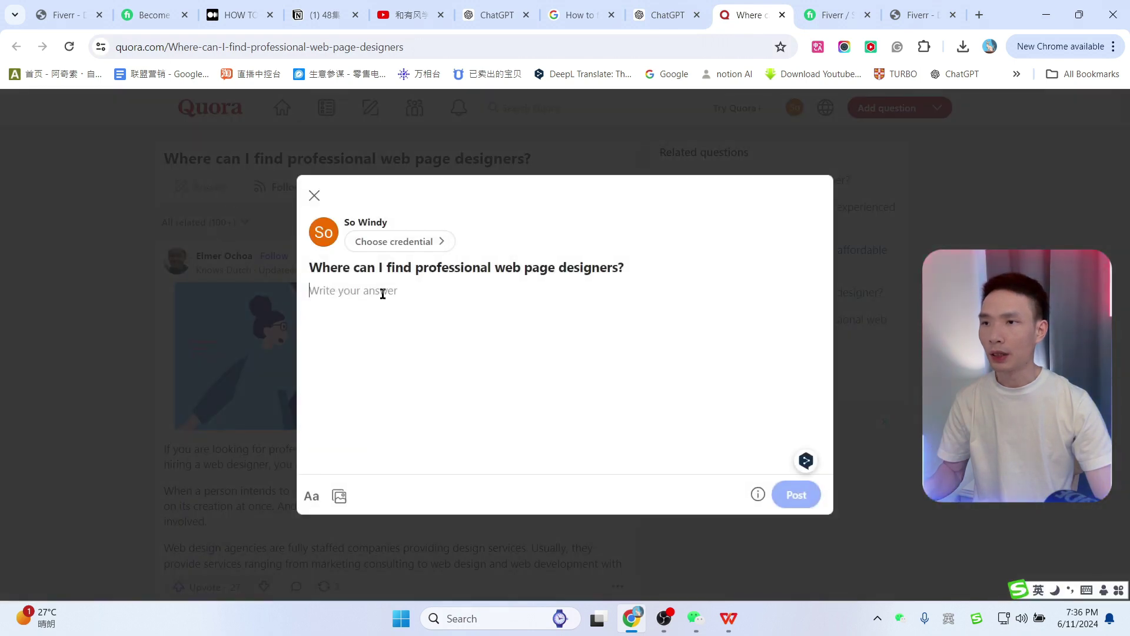
{"action": "key", "text": "ctrl+v"}
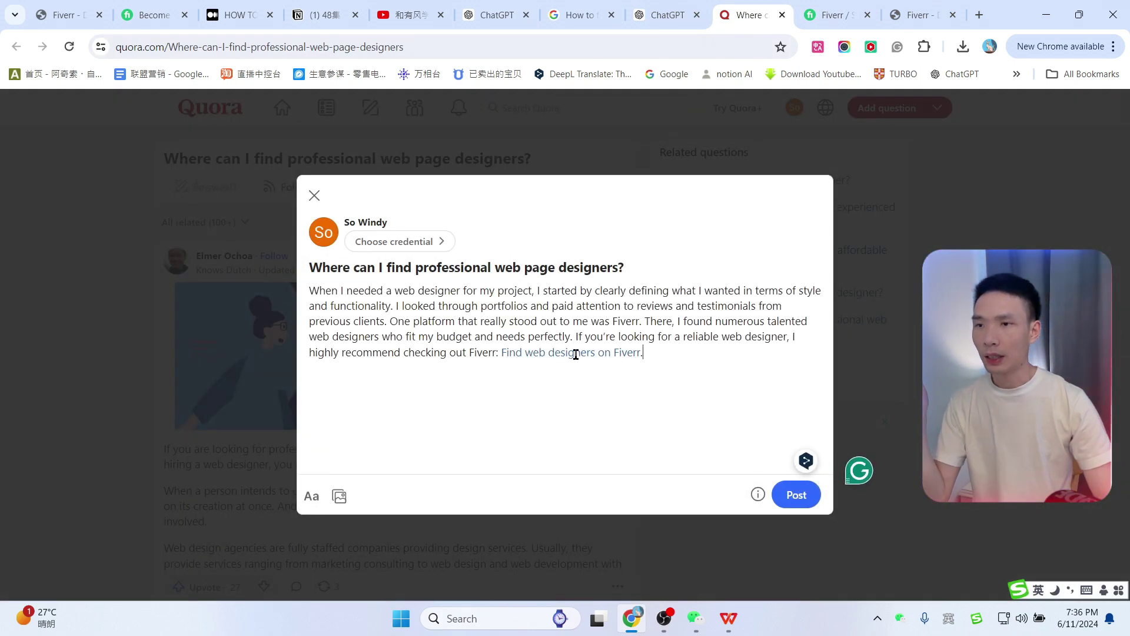
{"action": "left_click", "coordinate": [794, 498]}
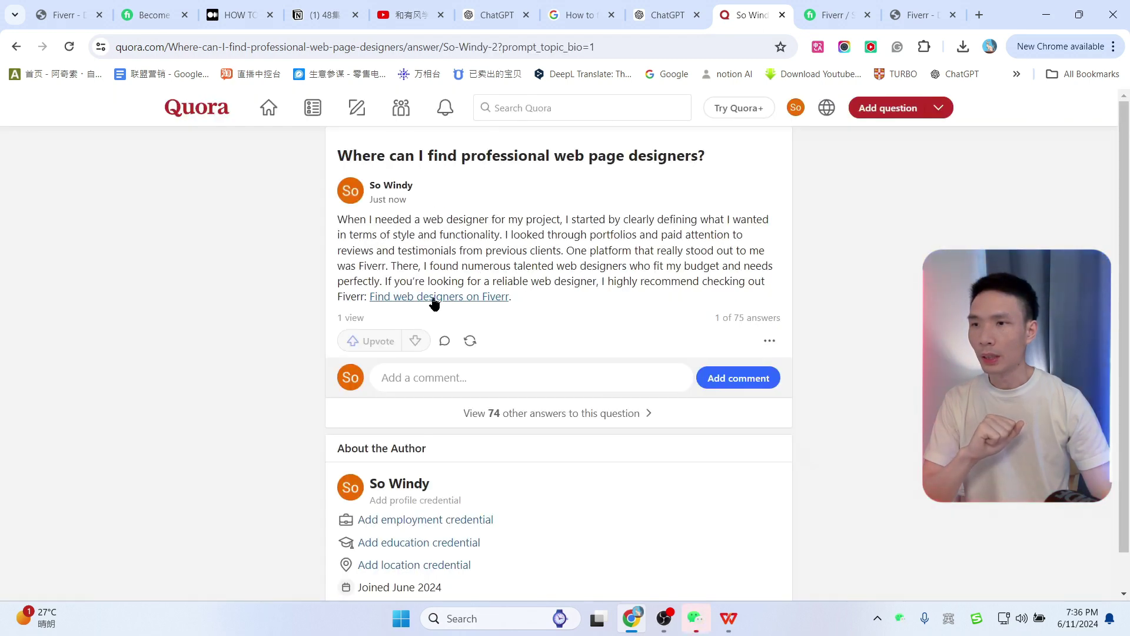
Test the "Find web designers on Fiverr" link in the posted answer, close its page and check the answer's view count.
{"action": "left_click", "coordinate": [434, 301]}
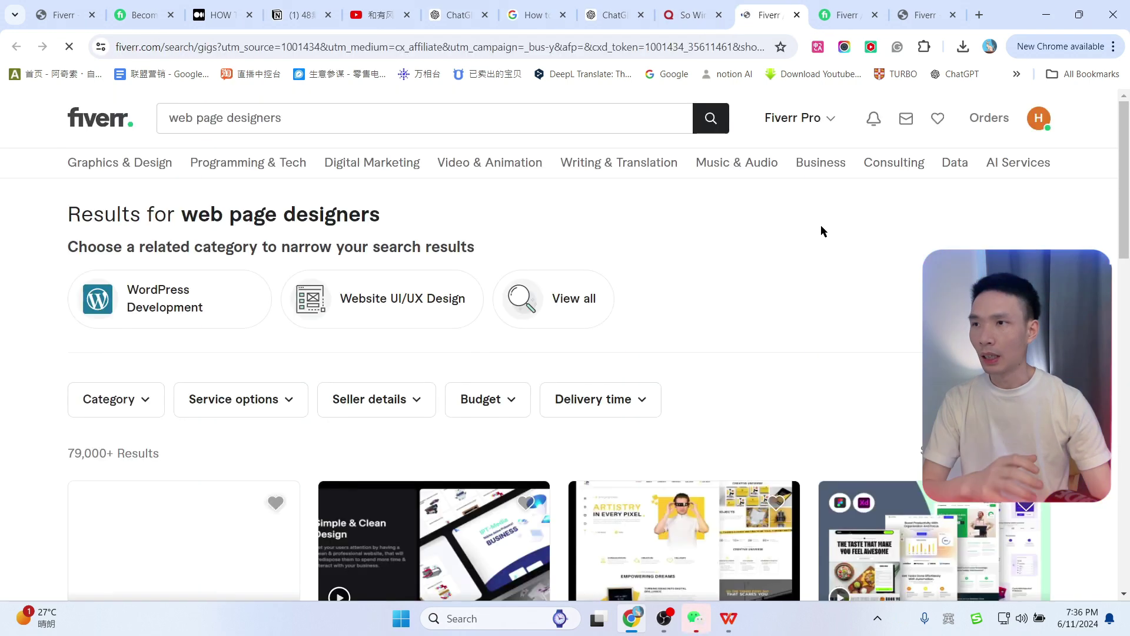
{"action": "left_click", "coordinate": [799, 15]}
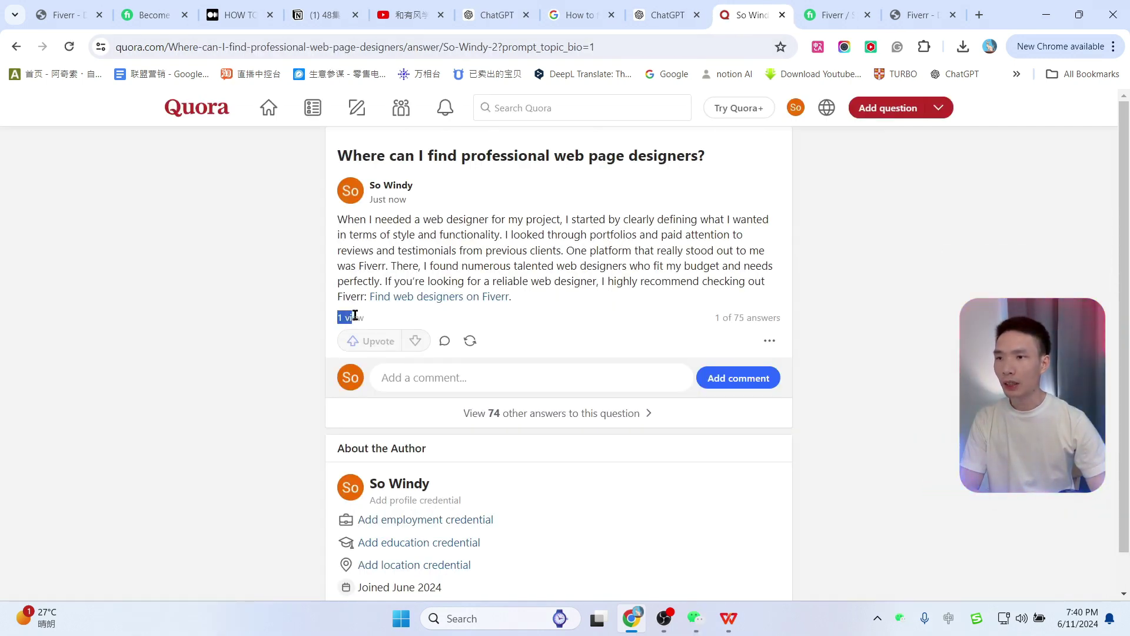
{"action": "left_click_drag", "start_coordinate": [355, 315], "coordinate": [364, 318]}
{"action": "left_click", "coordinate": [946, 240]}
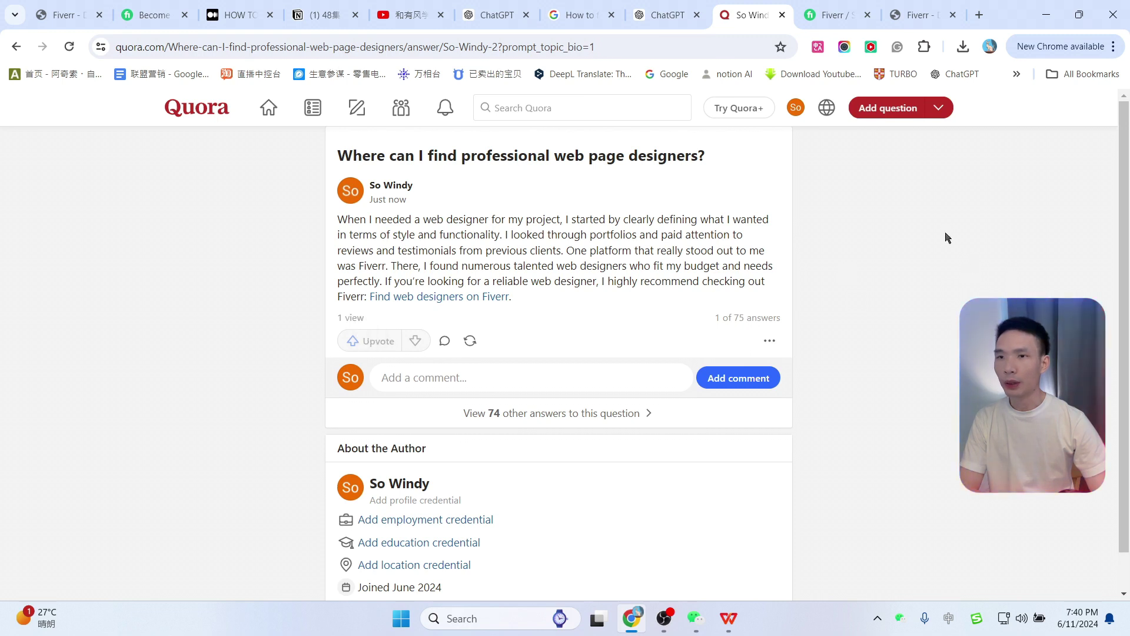
Check Quora's content and stats page, open the posted web page designers answer from it and start editing the answer.
{"action": "left_click", "coordinate": [796, 109]}
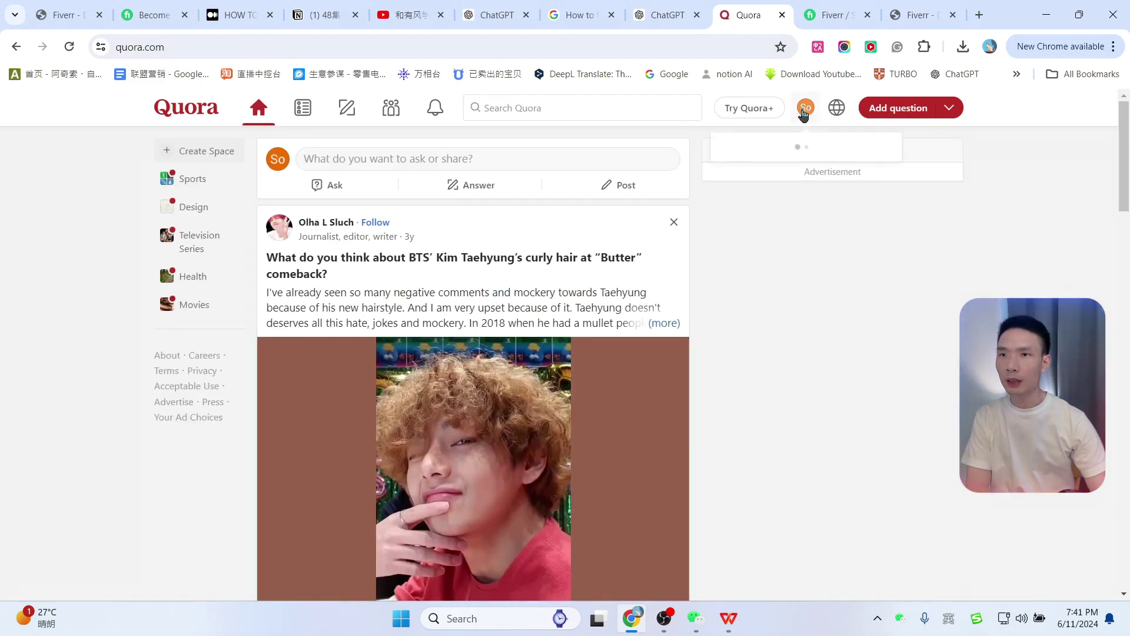
{"action": "left_click", "coordinate": [806, 114]}
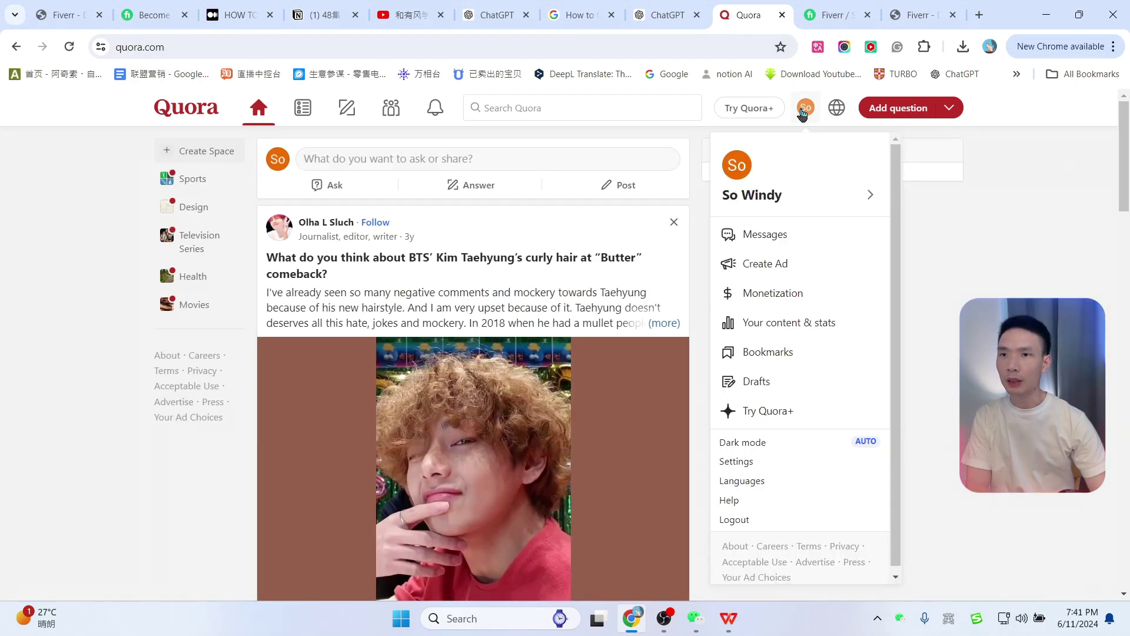
{"action": "left_click", "coordinate": [789, 324]}
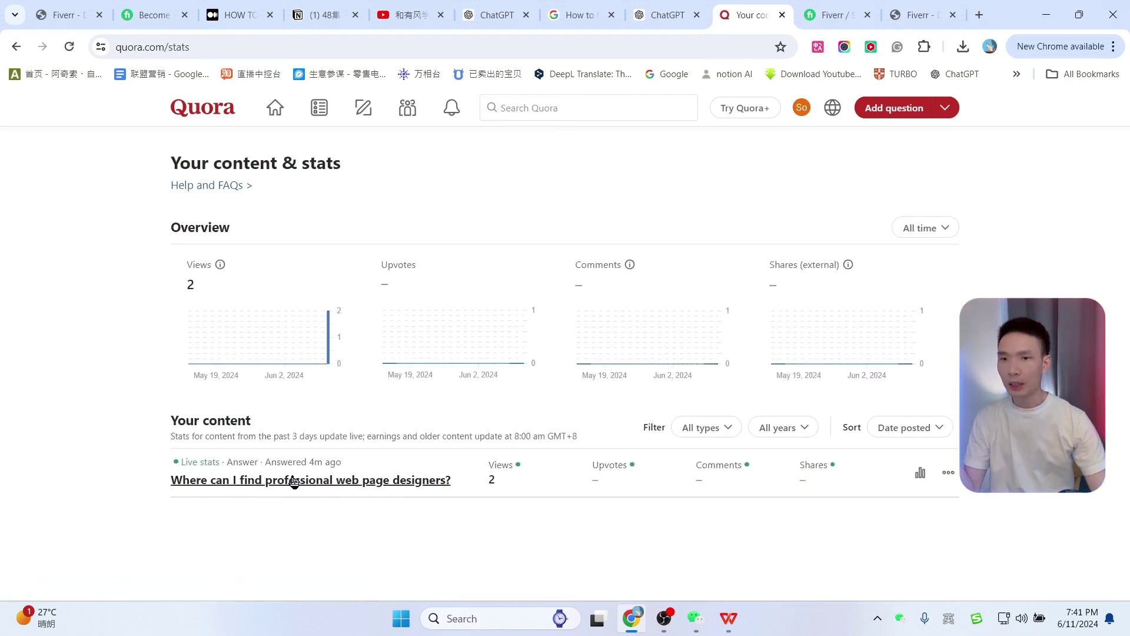
{"action": "left_click", "coordinate": [949, 472]}
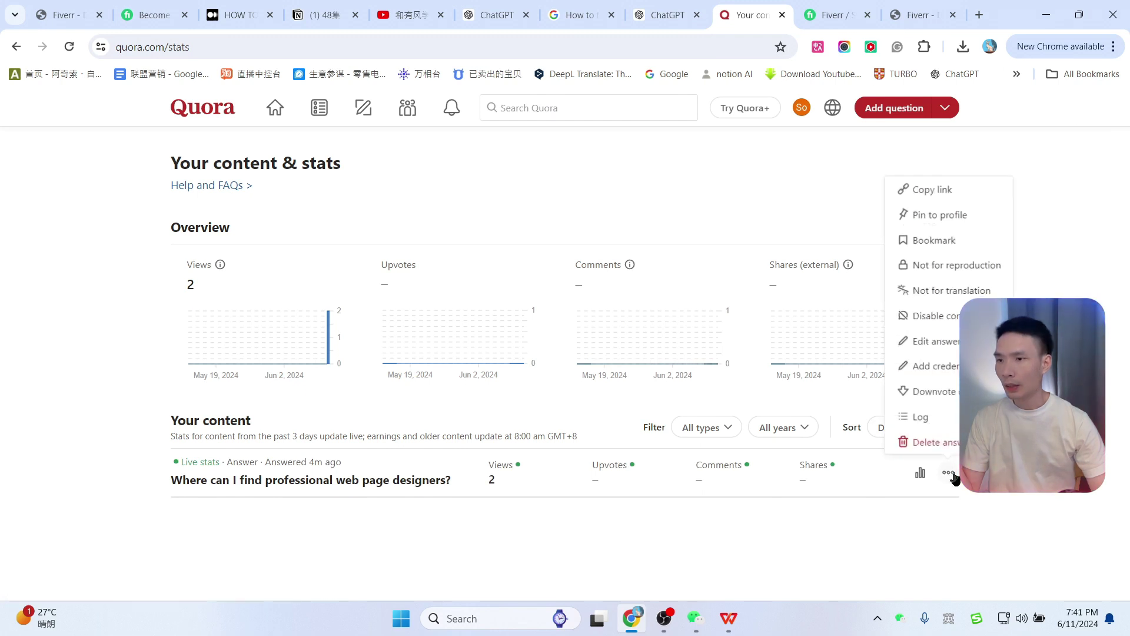
{"action": "left_click", "coordinate": [948, 473]}
{"action": "left_click", "coordinate": [374, 480]}
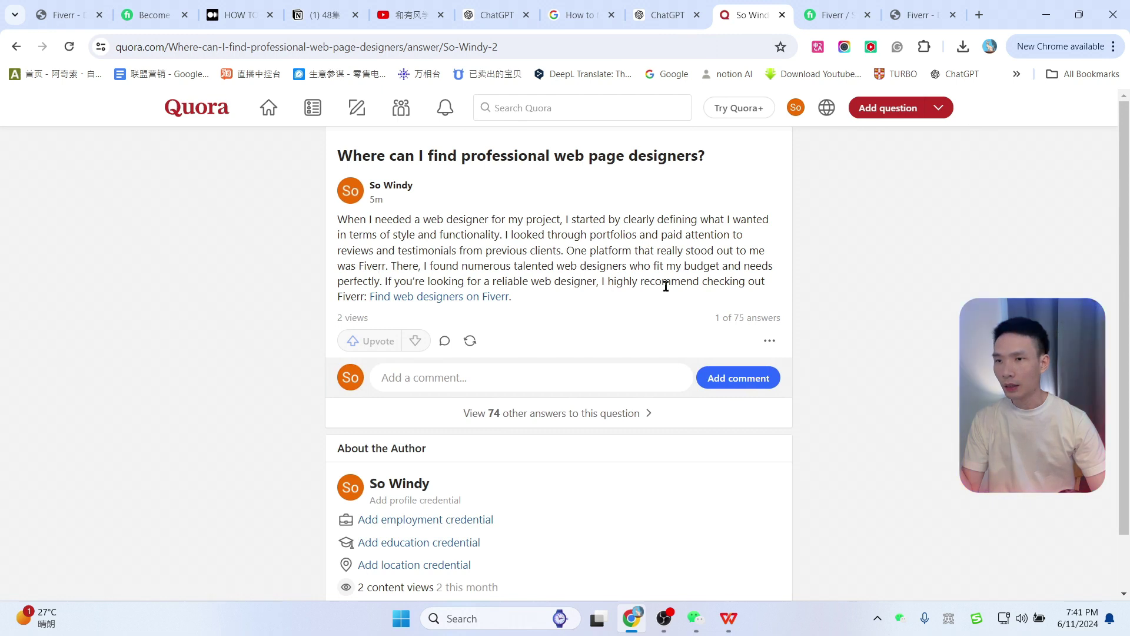
{"action": "left_click", "coordinate": [768, 340]}
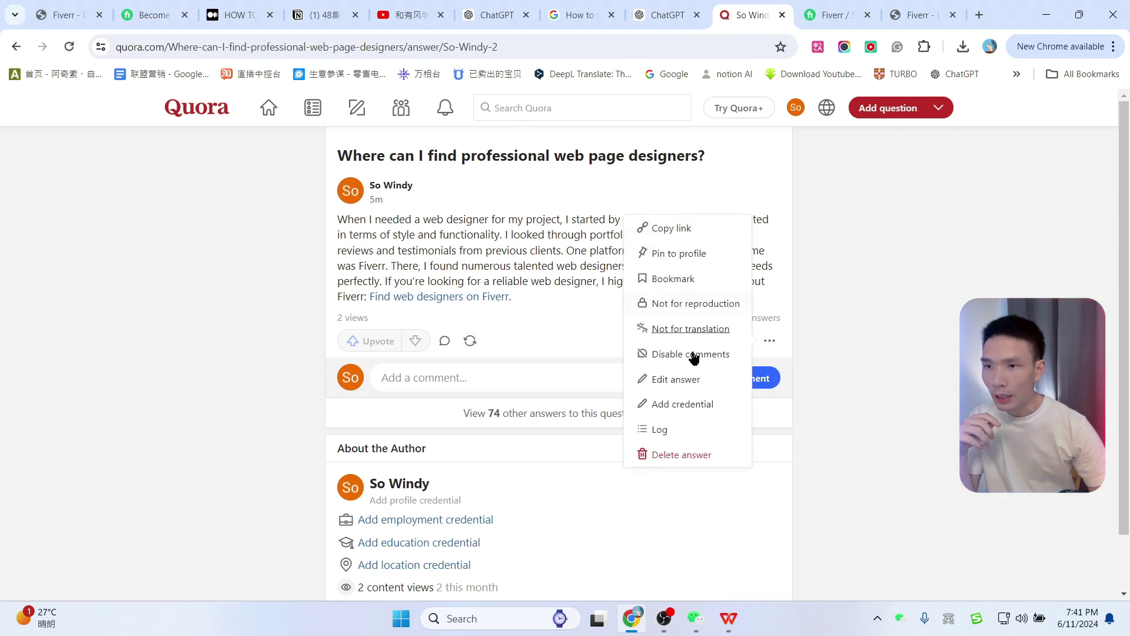
{"action": "left_click", "coordinate": [675, 380]}
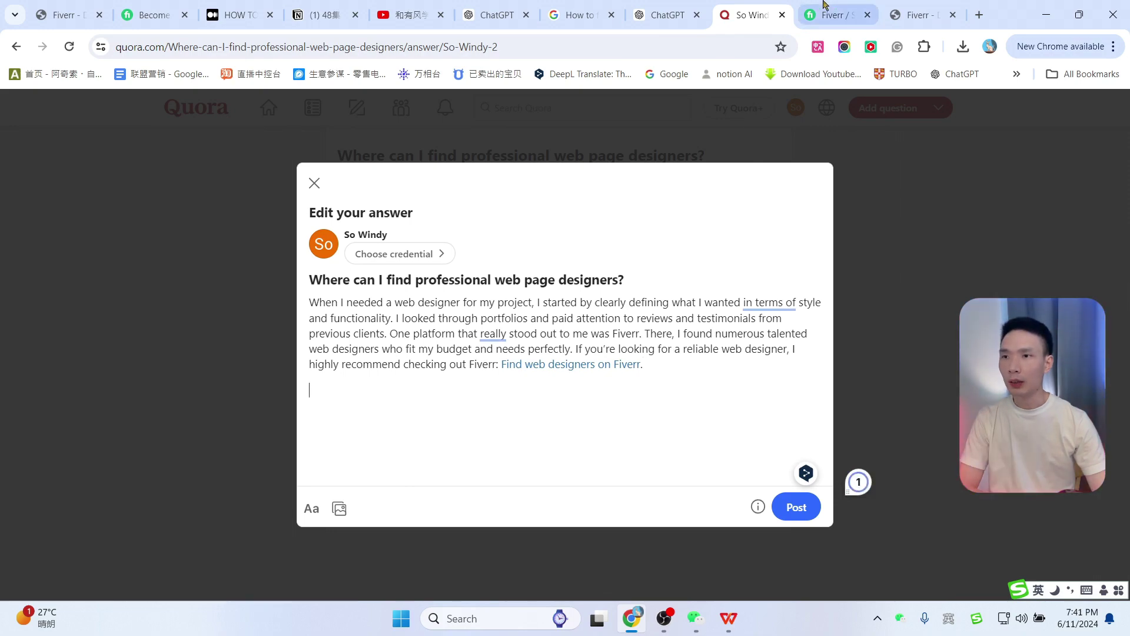
Capture a screenshot of the gig listings in the Fiverr "web page designers" results and return to the answer being edited.
{"action": "left_click", "coordinate": [833, 14]}
{"action": "scroll", "coordinate": [1103, 199], "scroll_direction": "up", "scroll_amount": 5}
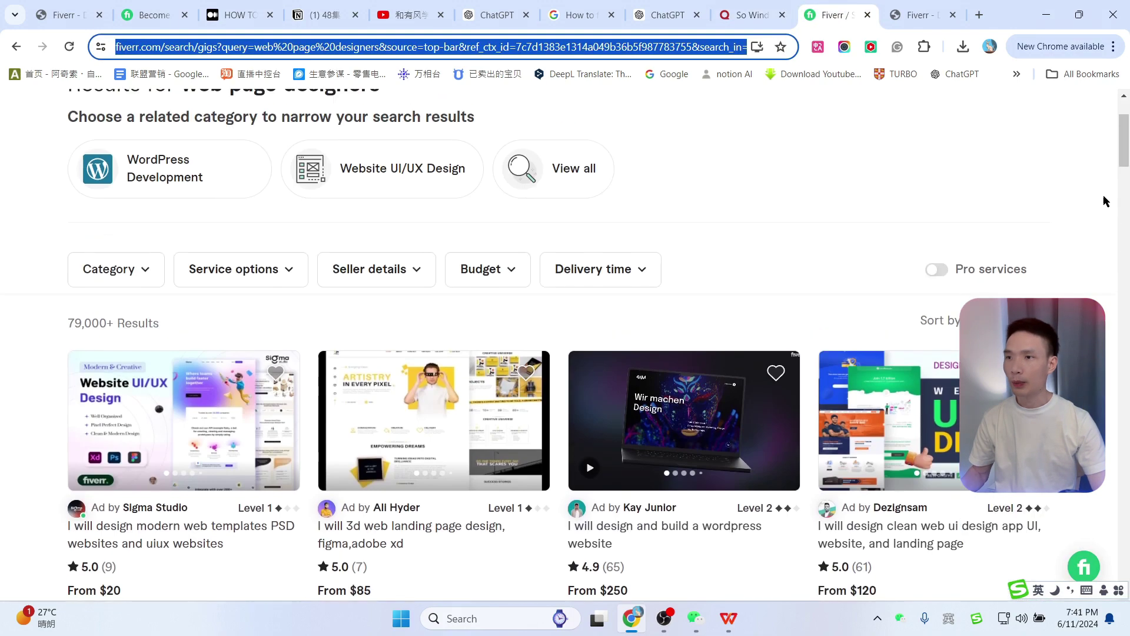
{"action": "scroll", "coordinate": [1103, 199], "scroll_direction": "down", "scroll_amount": 5}
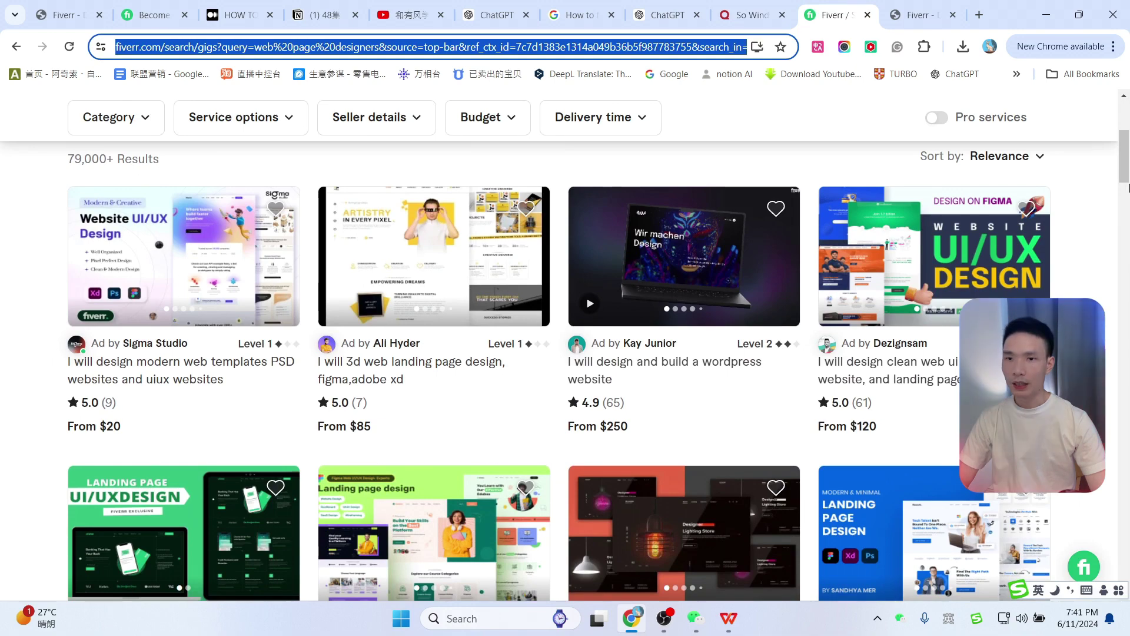
{"action": "key", "text": "alt+a"}
{"action": "left_click_drag", "start_coordinate": [46, 146], "coordinate": [1060, 576]}
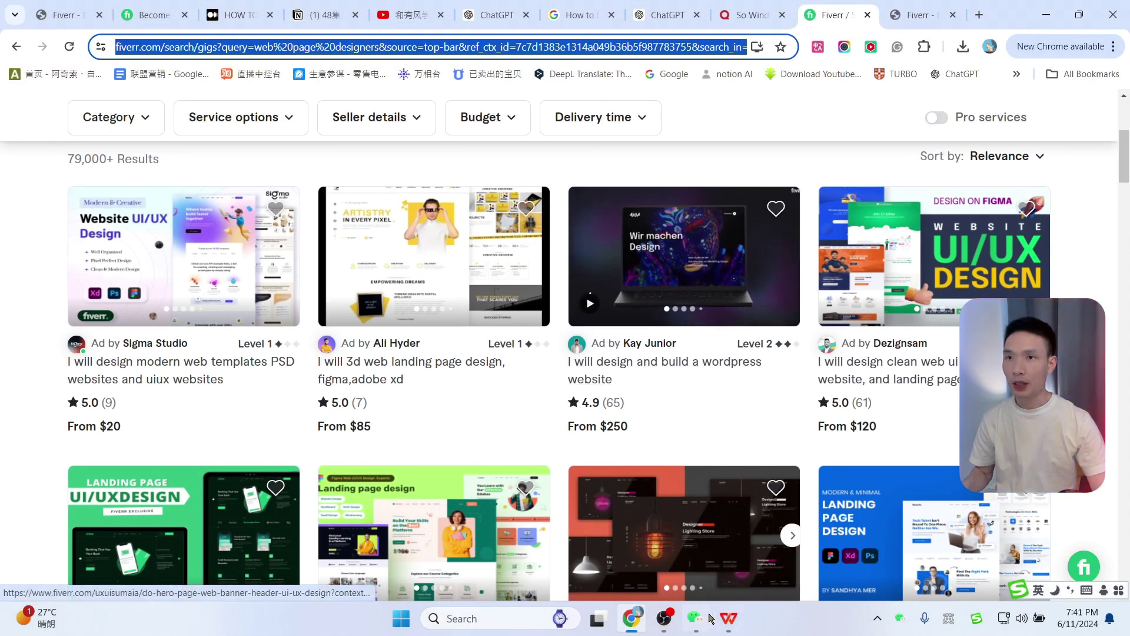
{"action": "left_click", "coordinate": [743, 15]}
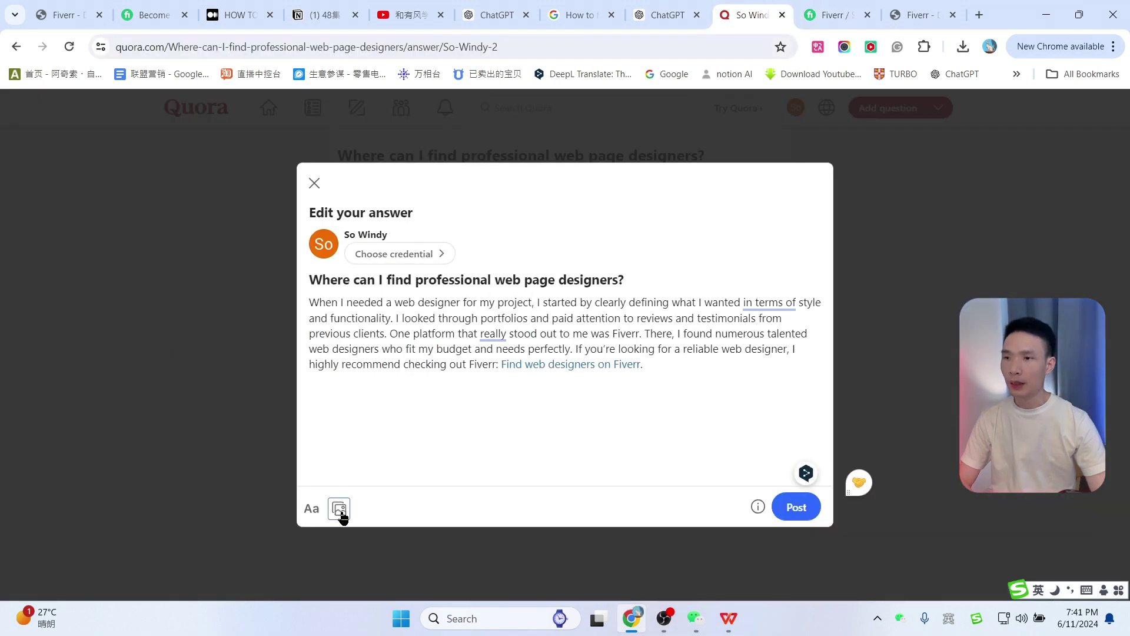
{"action": "left_click", "coordinate": [862, 11]}
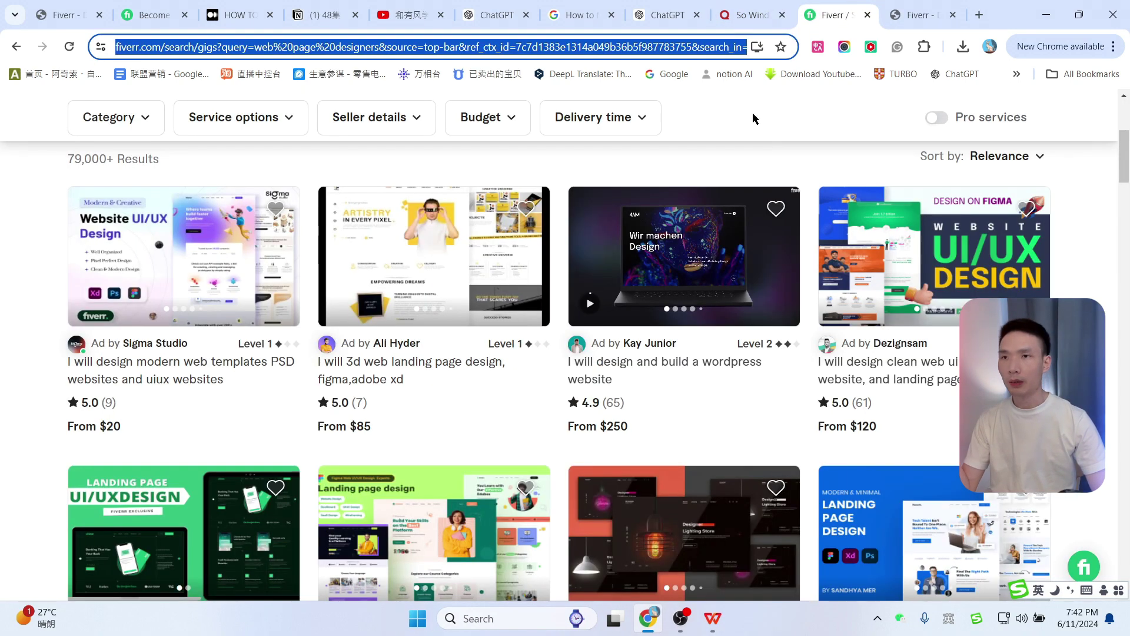
{"action": "left_click", "coordinate": [753, 6]}
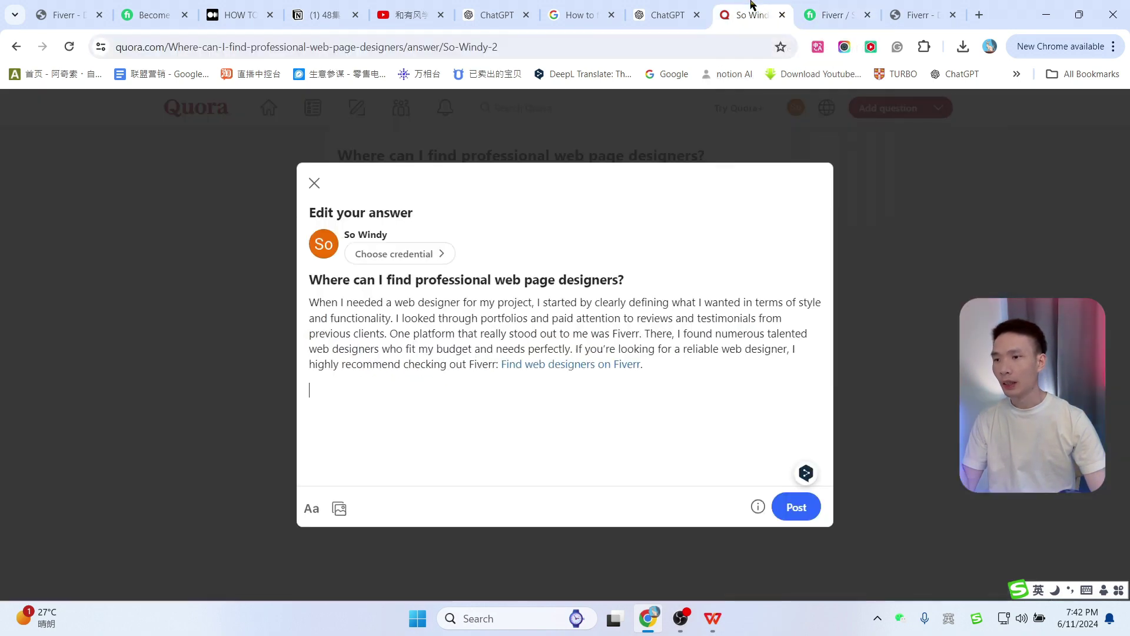
Paste the Fiverr results screenshot below the answer text, post the edited answer and look it over.
{"action": "left_click", "coordinate": [453, 428]}
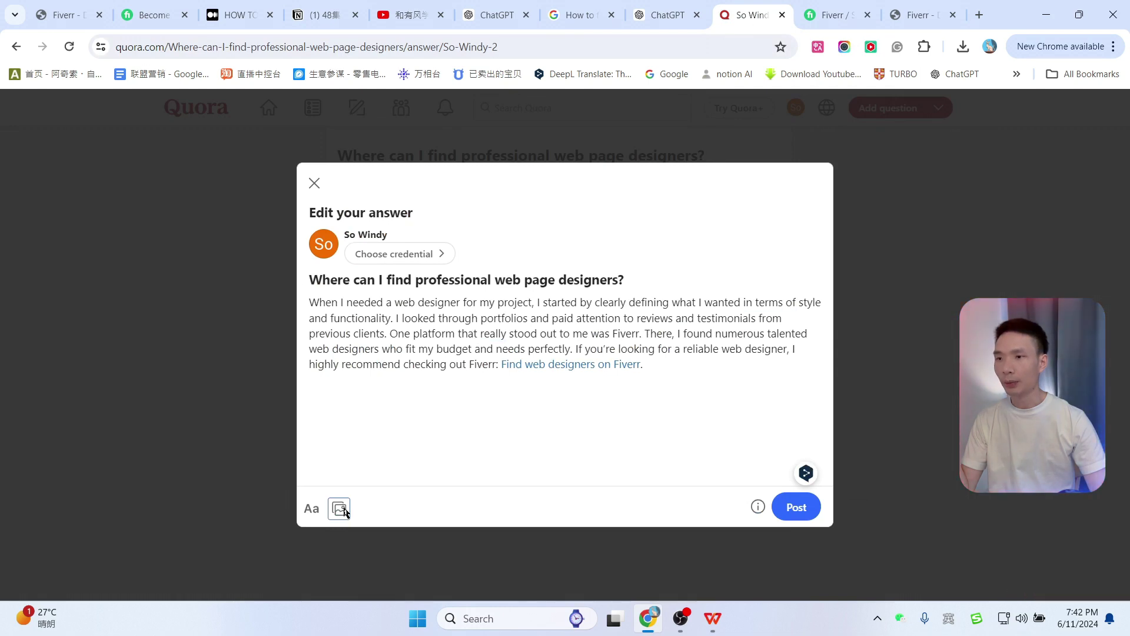
{"action": "left_click", "coordinate": [344, 511]}
{"action": "key", "text": "Escape"}
{"action": "key", "text": "ctrl+v"}
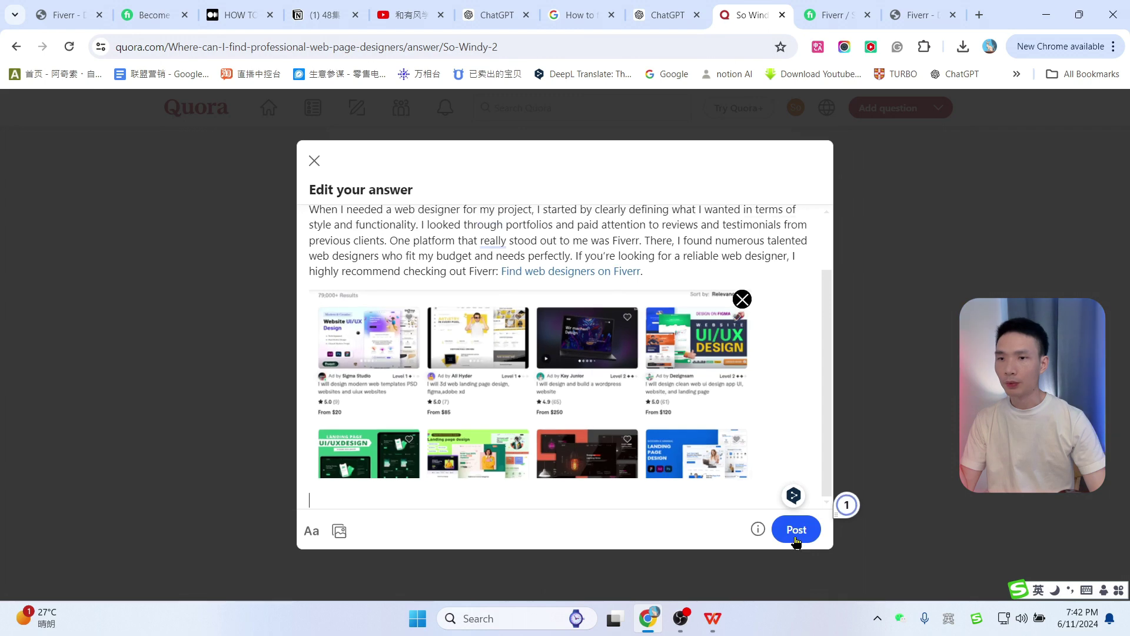
{"action": "left_click", "coordinate": [795, 539]}
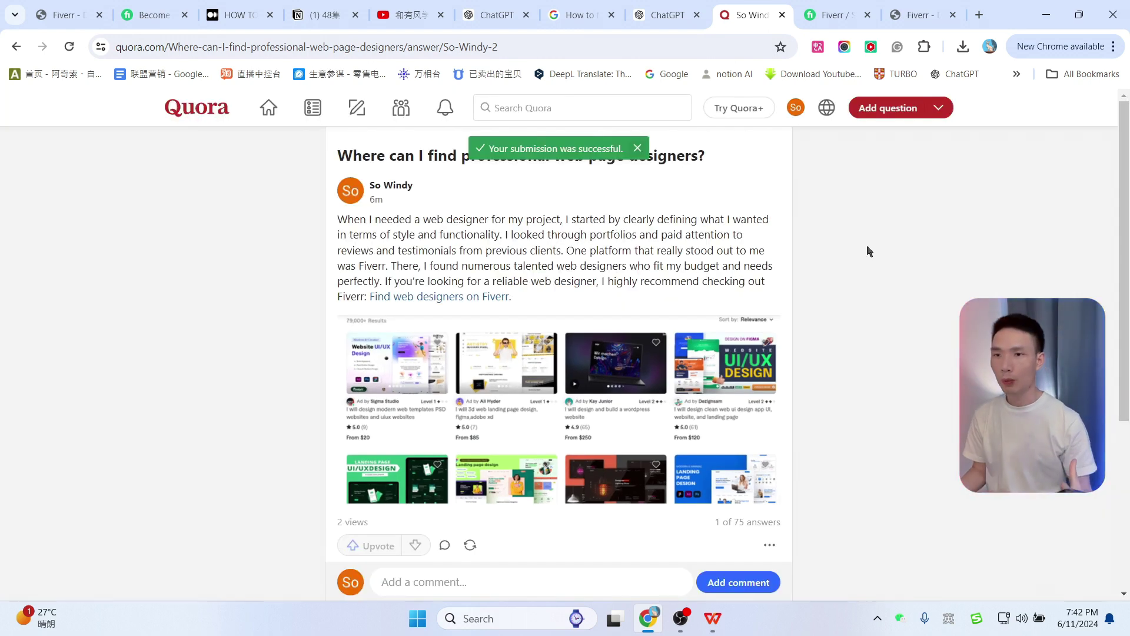
{"action": "scroll", "coordinate": [723, 308], "scroll_direction": "down", "scroll_amount": 1}
{"action": "scroll", "coordinate": [722, 308], "scroll_direction": "up", "scroll_amount": 1}
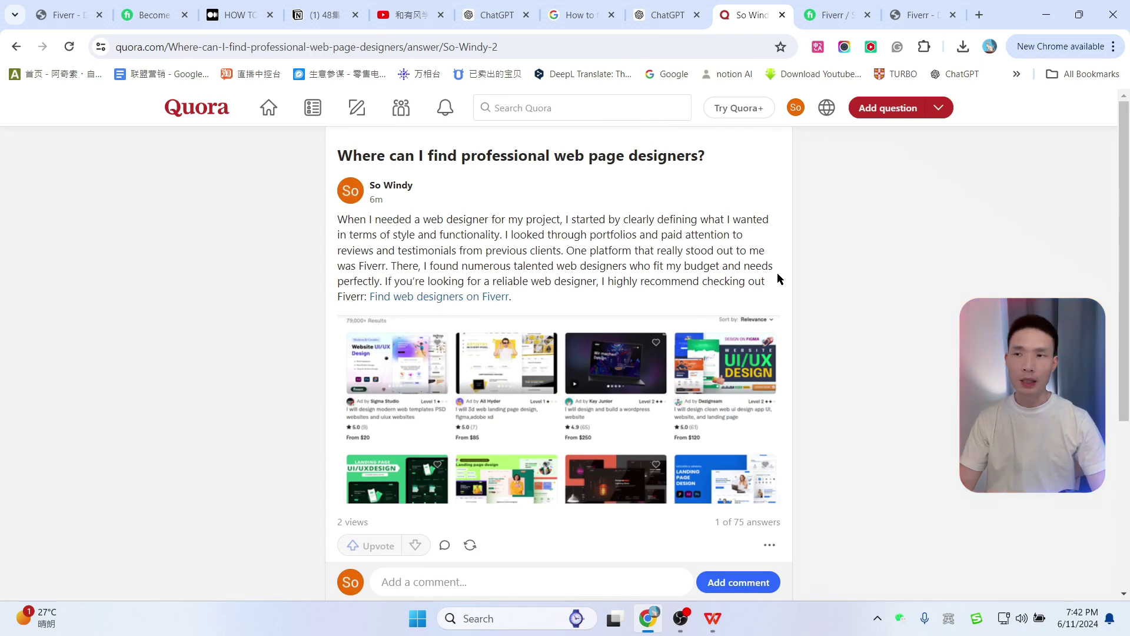
Open the question page for the posted web page designers answer and look through the other answers.
{"action": "scroll", "coordinate": [777, 276], "scroll_direction": "down", "scroll_amount": 5}
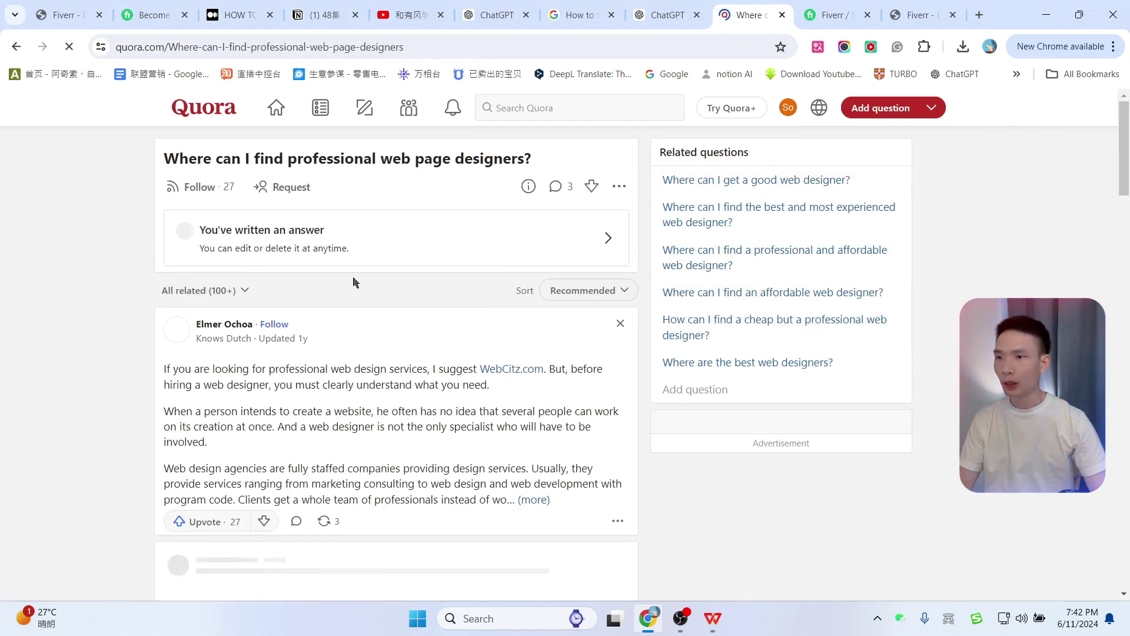
{"action": "scroll", "coordinate": [396, 371], "scroll_direction": "down", "scroll_amount": 20}
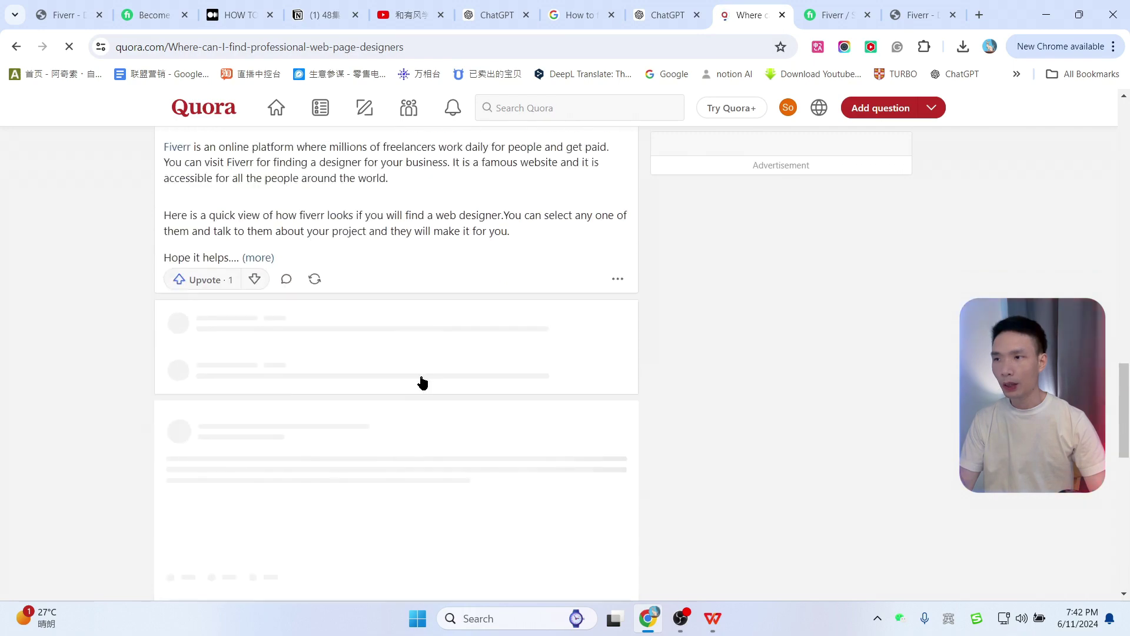
{"action": "scroll", "coordinate": [422, 383], "scroll_direction": "up", "scroll_amount": 20}
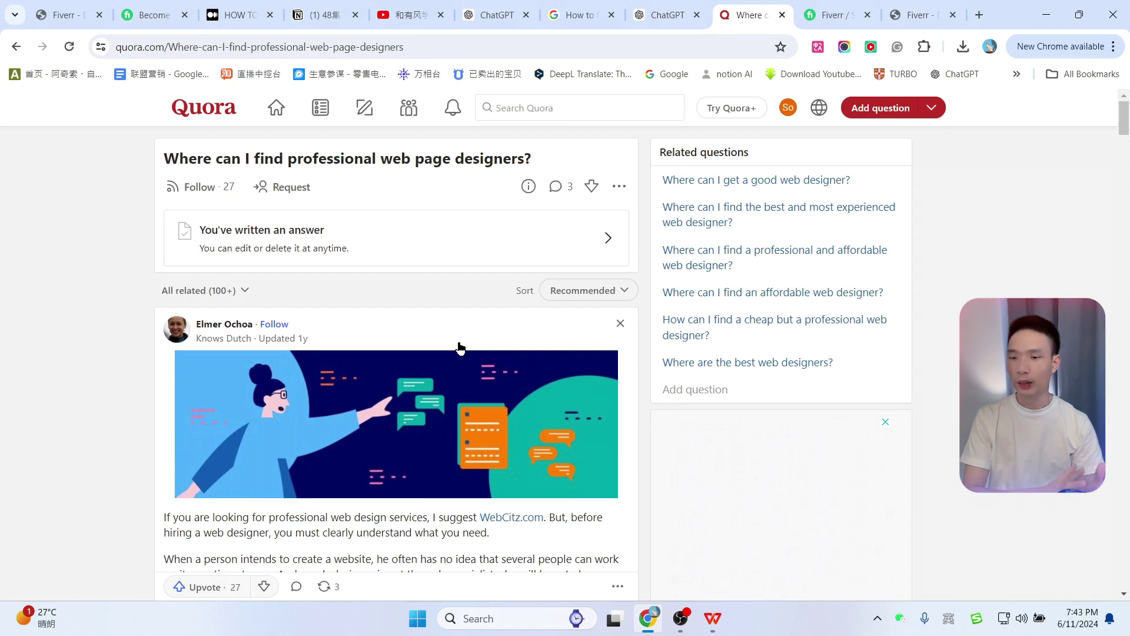
Switch to the Quora questions spreadsheet, open the links in C6 to C9, C11, C12 and C14, and check the resulting pages.
{"action": "key", "text": "alt+Tab"}
{"action": "left_click", "coordinate": [799, 268]}
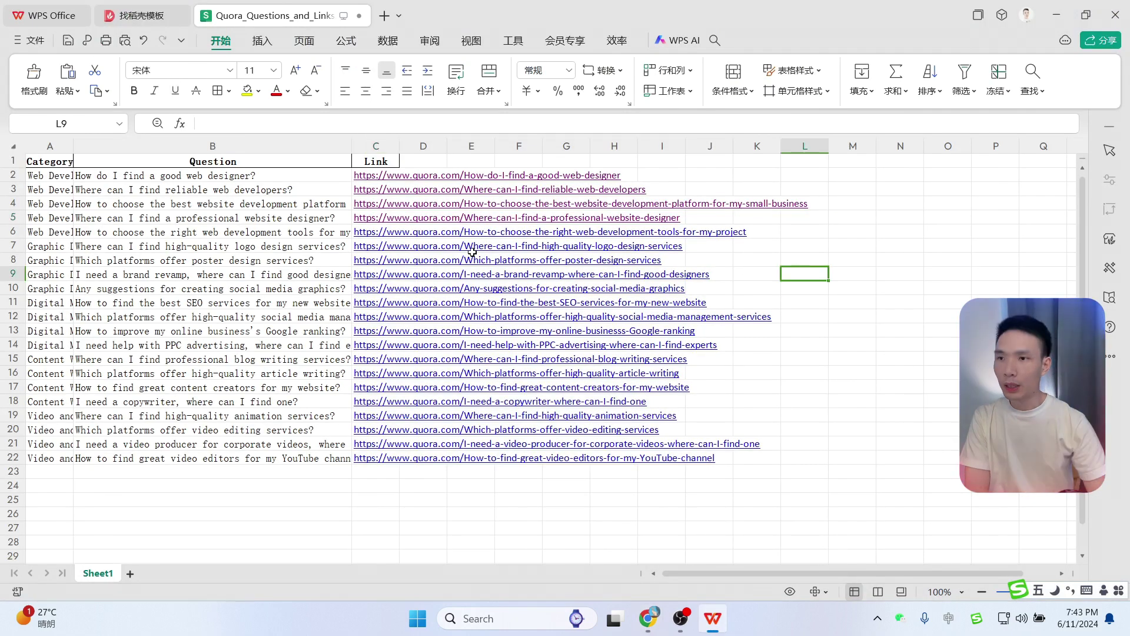
{"action": "left_click", "coordinate": [365, 238]}
{"action": "left_click", "coordinate": [368, 246]}
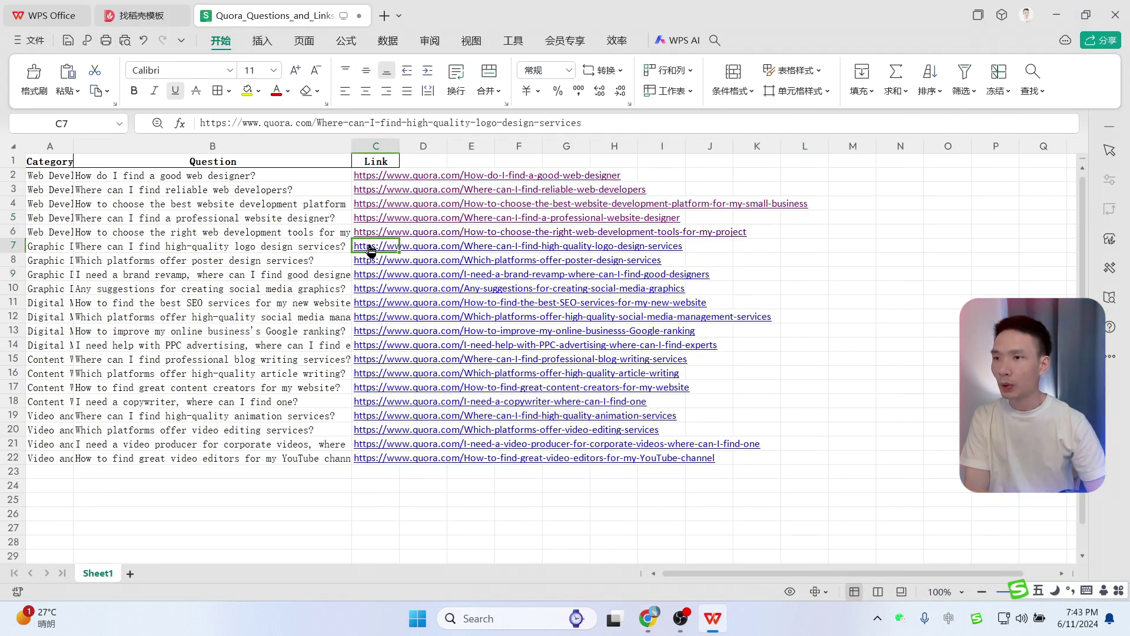
{"action": "left_click", "coordinate": [368, 260]}
{"action": "left_click", "coordinate": [369, 275]}
{"action": "left_click", "coordinate": [368, 302]}
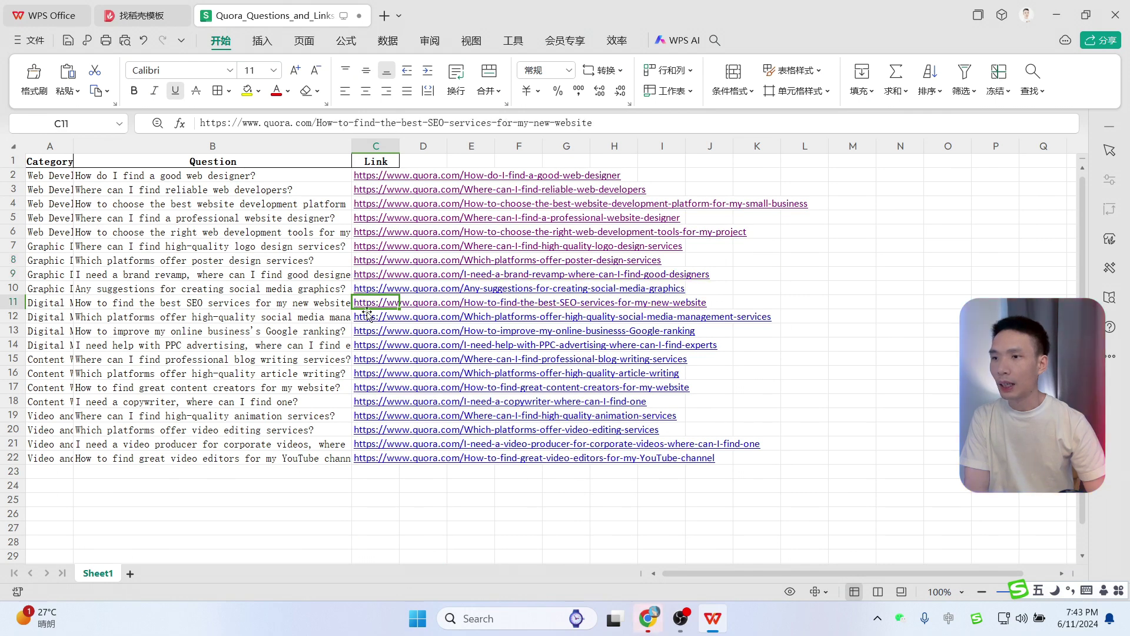
{"action": "left_click", "coordinate": [368, 316]}
{"action": "left_click", "coordinate": [369, 344]}
{"action": "left_click", "coordinate": [1056, 14]}
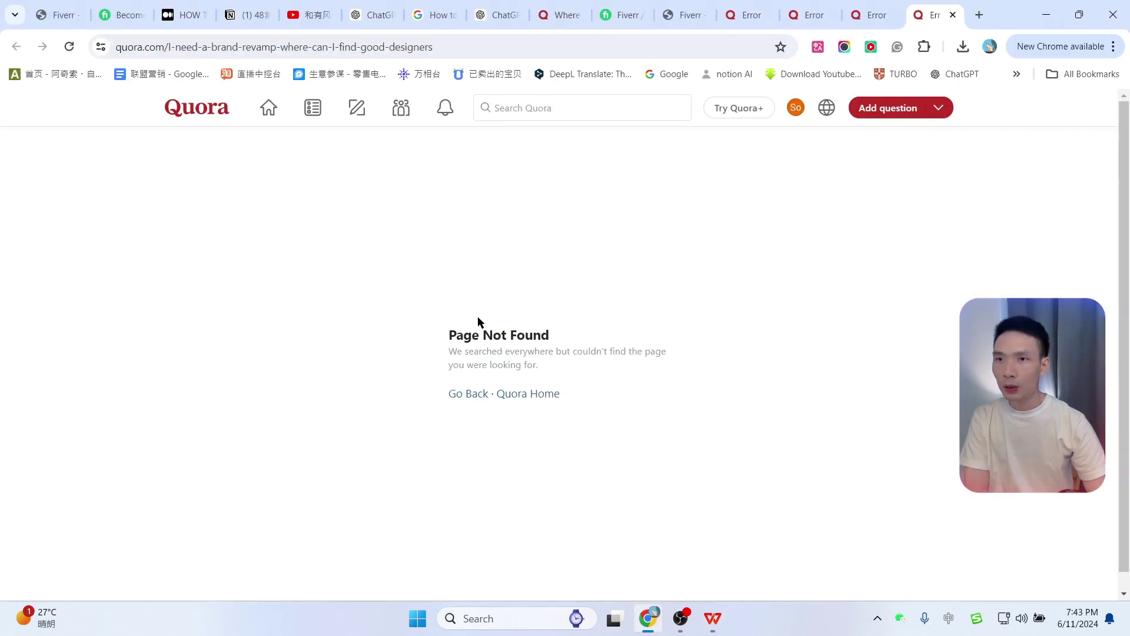
Copy the spreadsheet question "How to choose the best website development platform for my small business?" from B4, search Quora for it and review the results.
{"action": "left_click", "coordinate": [713, 618]}
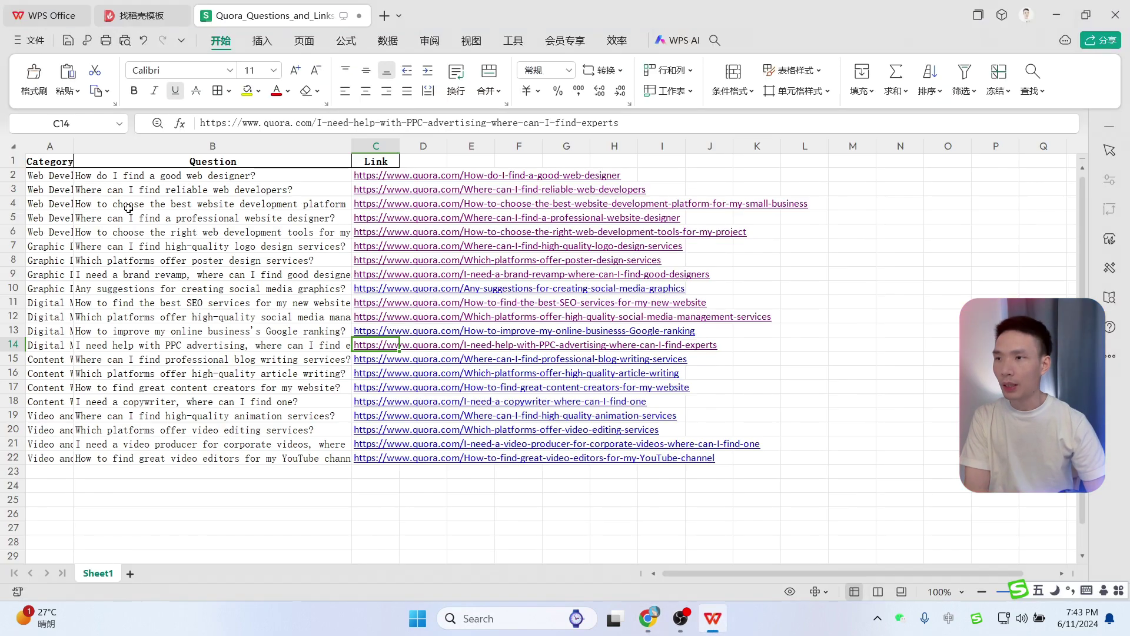
{"action": "double_click", "coordinate": [182, 203]}
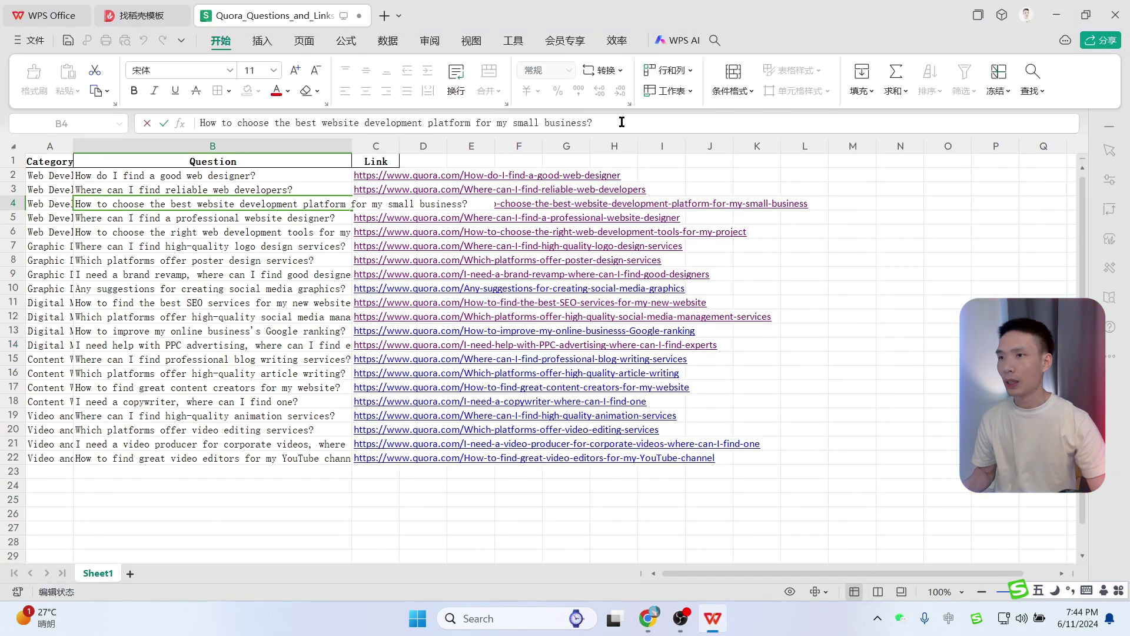
{"action": "key", "text": "ctrl+a"}
{"action": "key", "text": "ctrl+c"}
{"action": "left_click", "coordinate": [647, 618]}
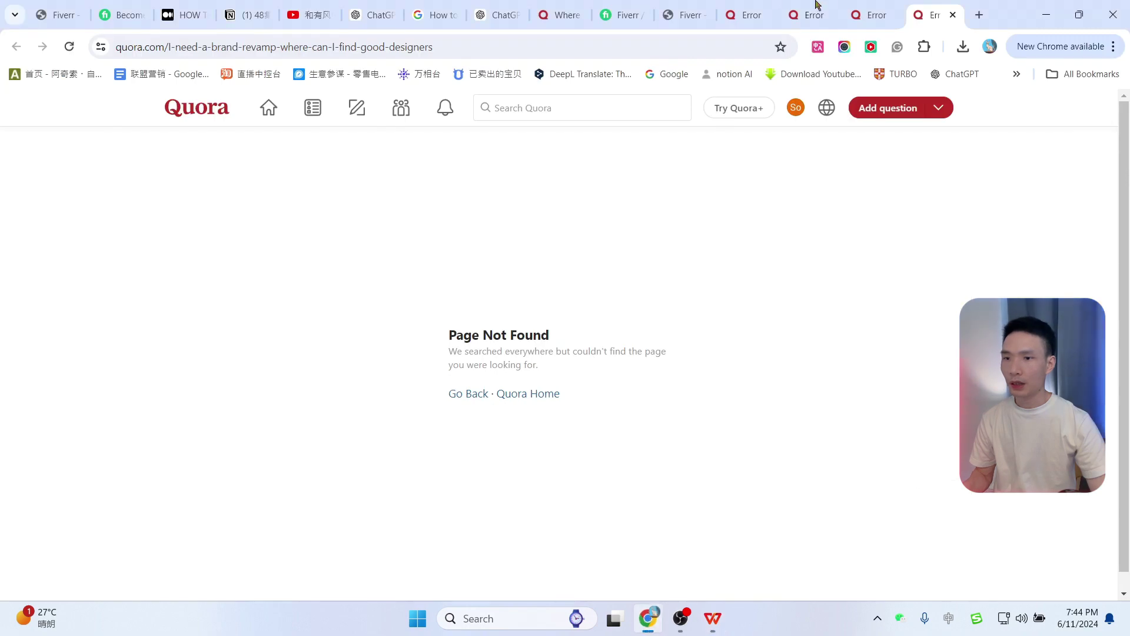
{"action": "left_click", "coordinate": [746, 12]}
{"action": "left_click", "coordinate": [583, 101]}
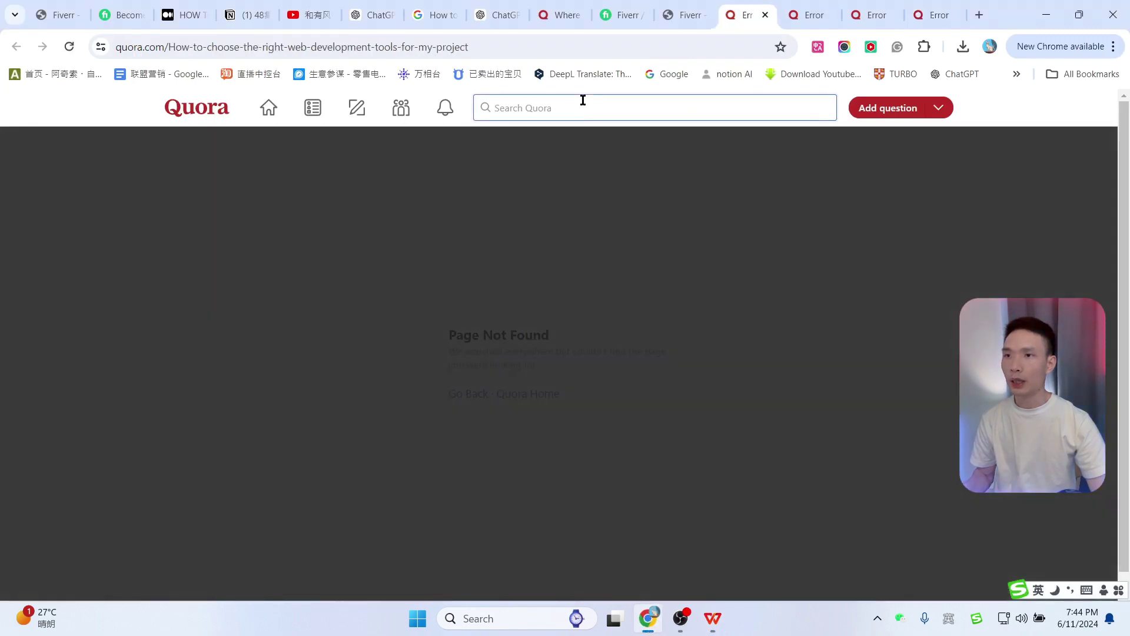
{"action": "key", "text": "ctrl+v"}
{"action": "key", "text": "Return"}
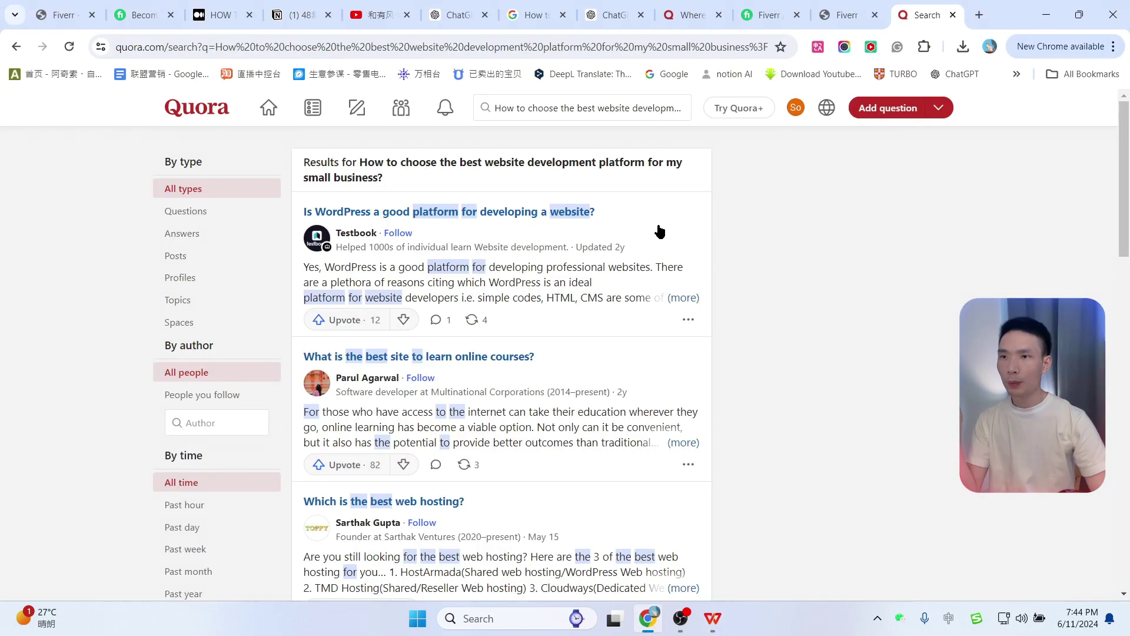
{"action": "scroll", "coordinate": [624, 275], "scroll_direction": "down", "scroll_amount": 1}
{"action": "scroll", "coordinate": [624, 275], "scroll_direction": "down", "scroll_amount": 5}
Search Quora for the spreadsheet's B14 question "I need help with PPC advertising, where can I find experts?".
{"action": "left_click", "coordinate": [713, 619]}
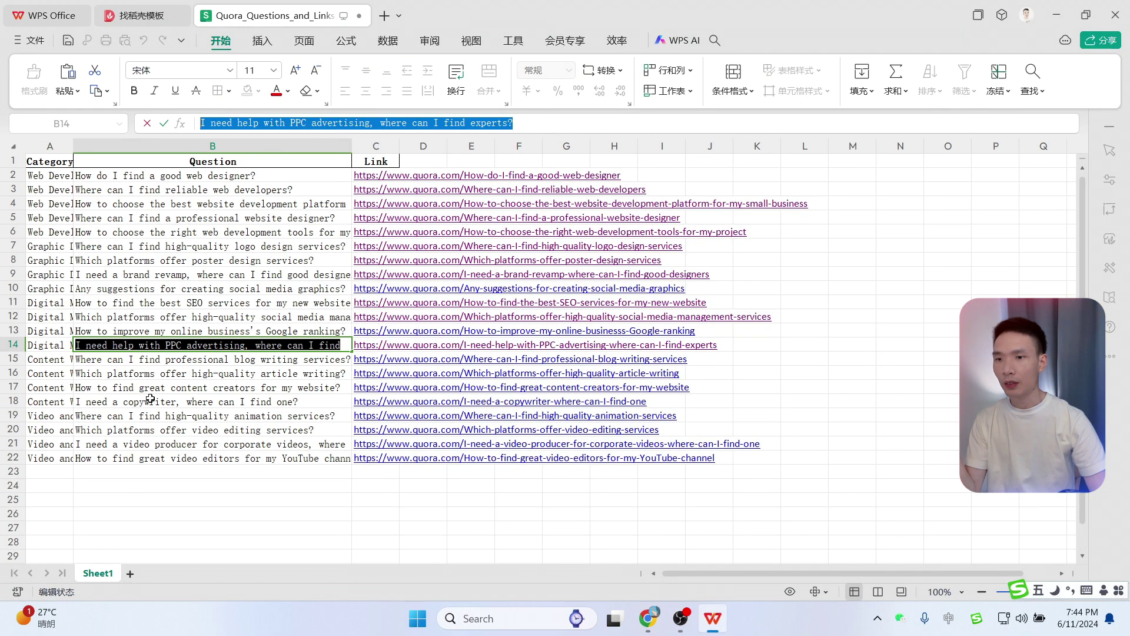
{"action": "left_click", "coordinate": [648, 617]}
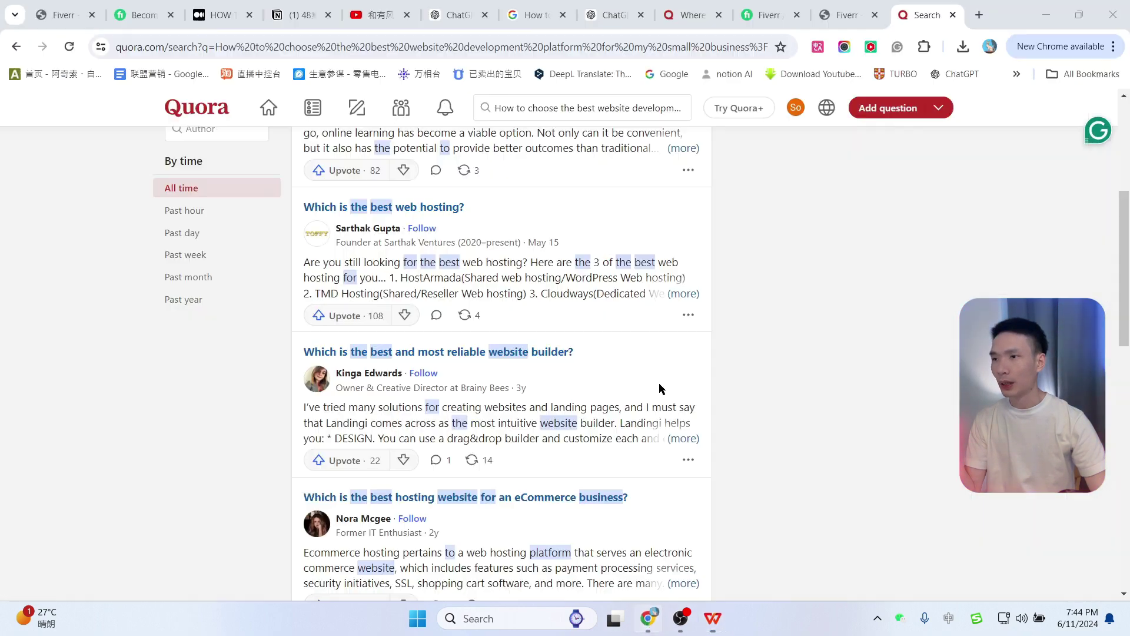
{"action": "left_click", "coordinate": [605, 108]}
{"action": "key", "text": "ctrl+a"}
{"action": "type", "text": "I need help with PPC advertising, where can I find experts?"}
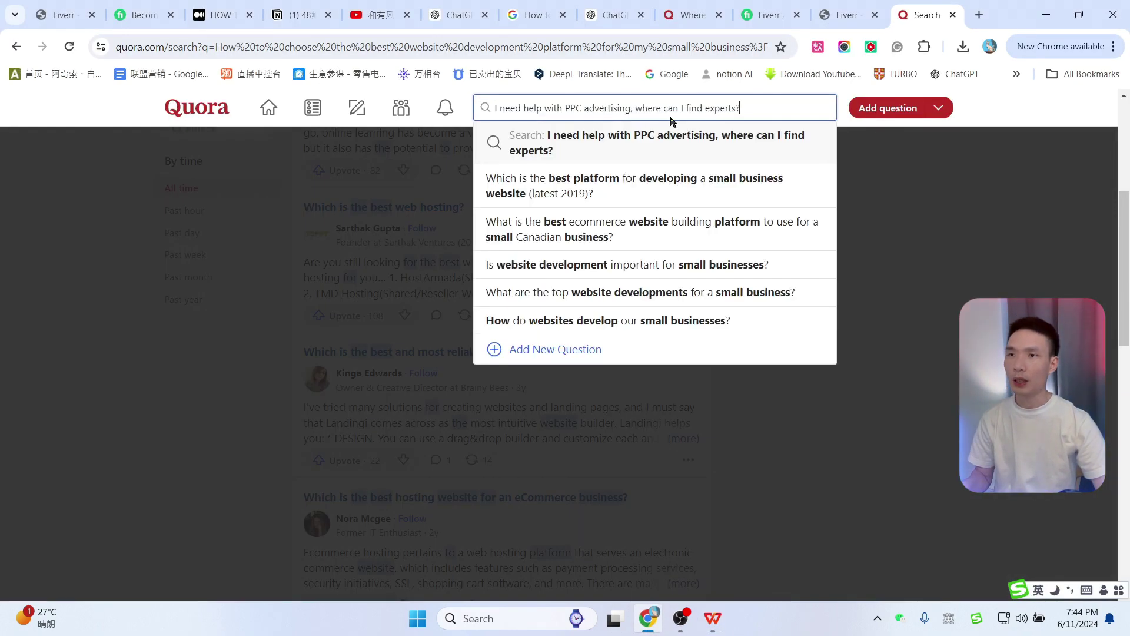
{"action": "key", "text": "Return"}
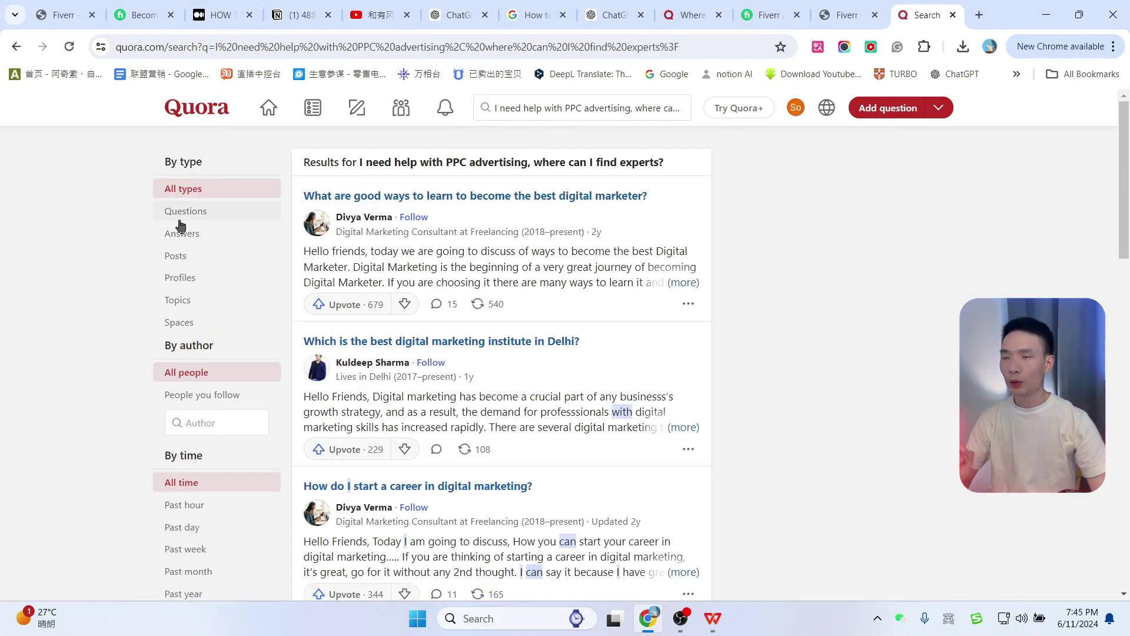
Limit the website platform search to questions, start answering "Is WordPress a good platform for developing a website?" and review the ChatGPT-written answers.
{"action": "left_click", "coordinate": [181, 212]}
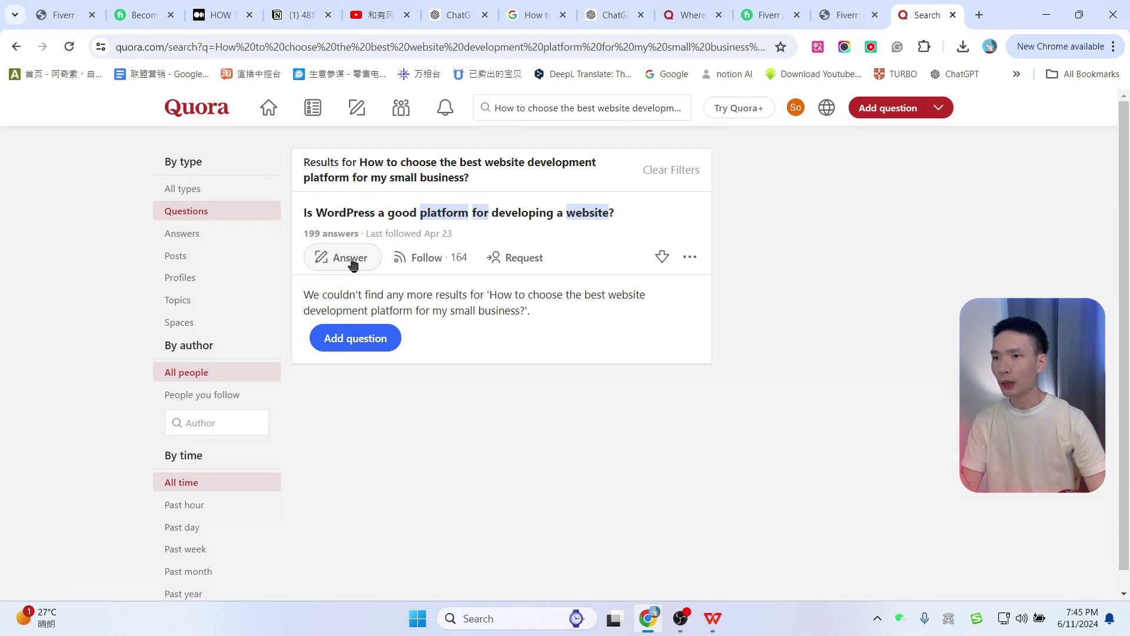
{"action": "left_click", "coordinate": [352, 259]}
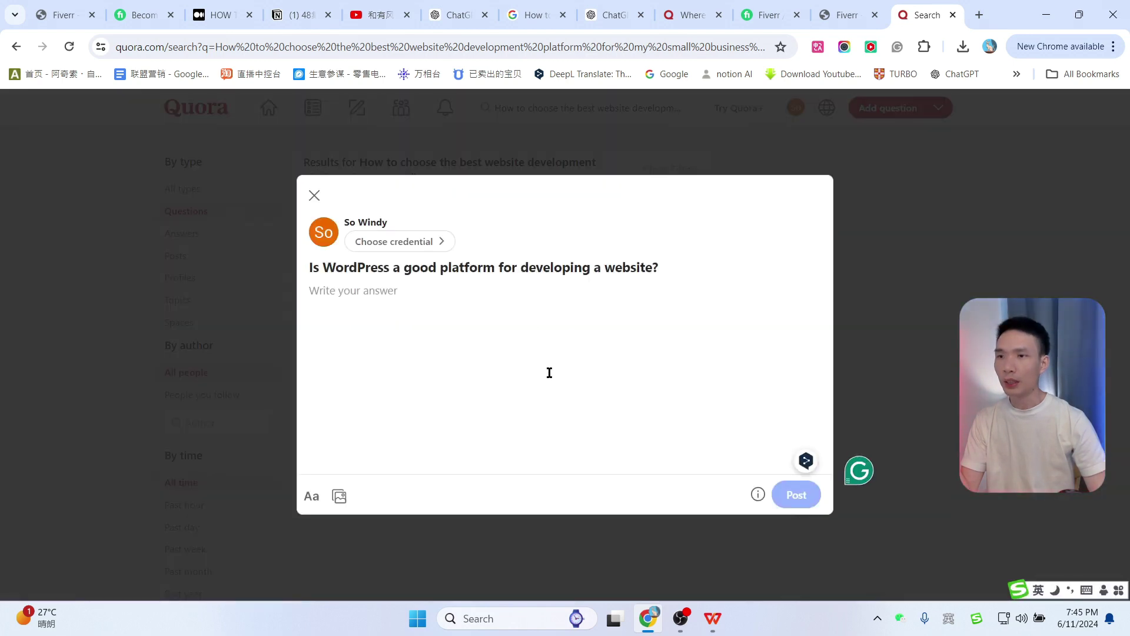
{"action": "left_click", "coordinate": [625, 6]}
{"action": "scroll", "coordinate": [671, 353], "scroll_direction": "up", "scroll_amount": 5}
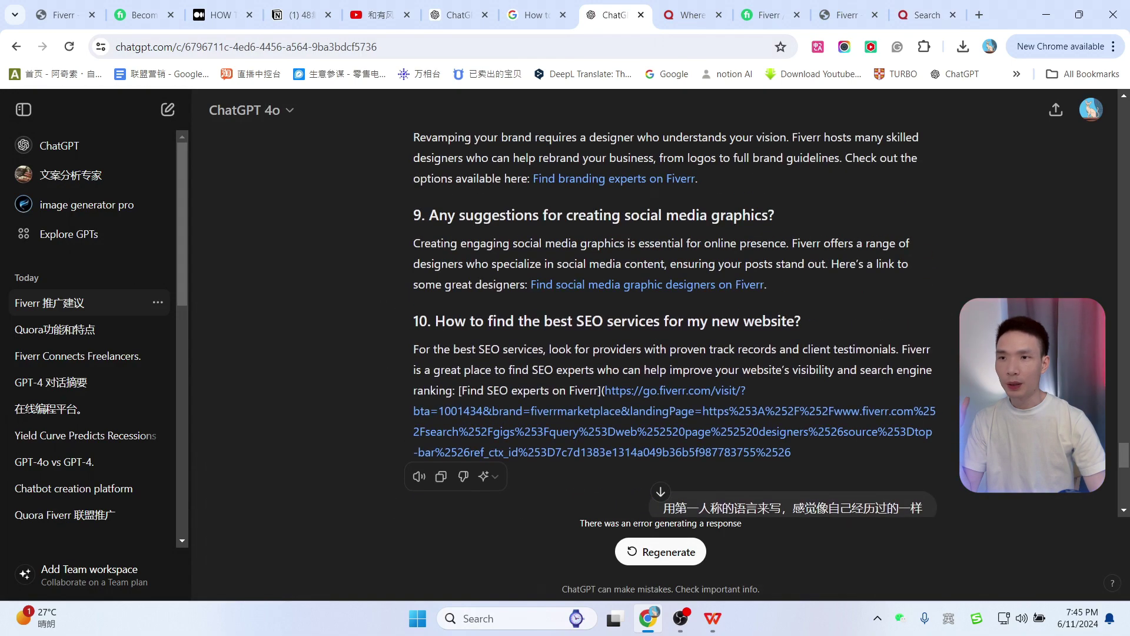
{"action": "scroll", "coordinate": [950, 253], "scroll_direction": "down", "scroll_amount": 5}
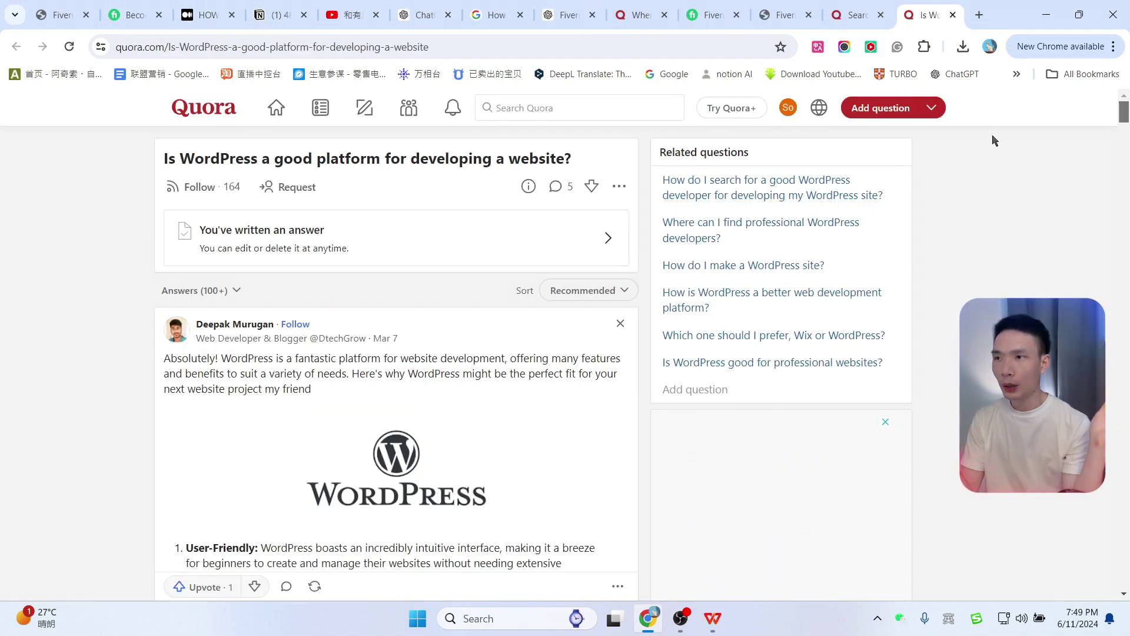
Open X, go to the account's own profile and start editing the profile's bio.
{"action": "left_click", "coordinate": [586, 44]}
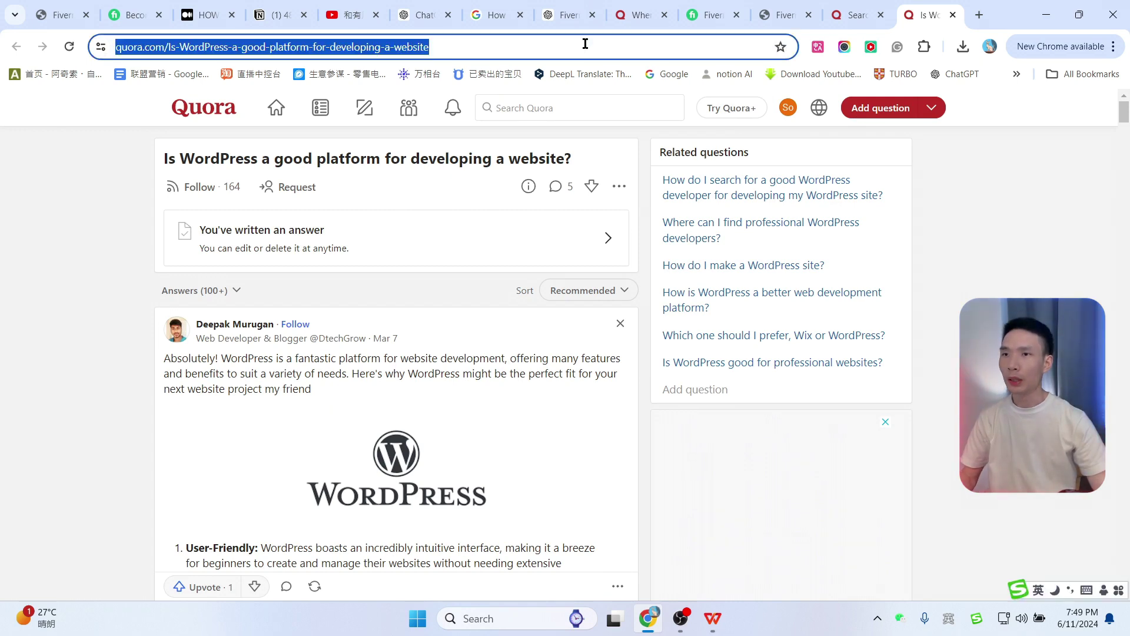
{"action": "type", "text": "x"}
{"action": "key", "text": "Return"}
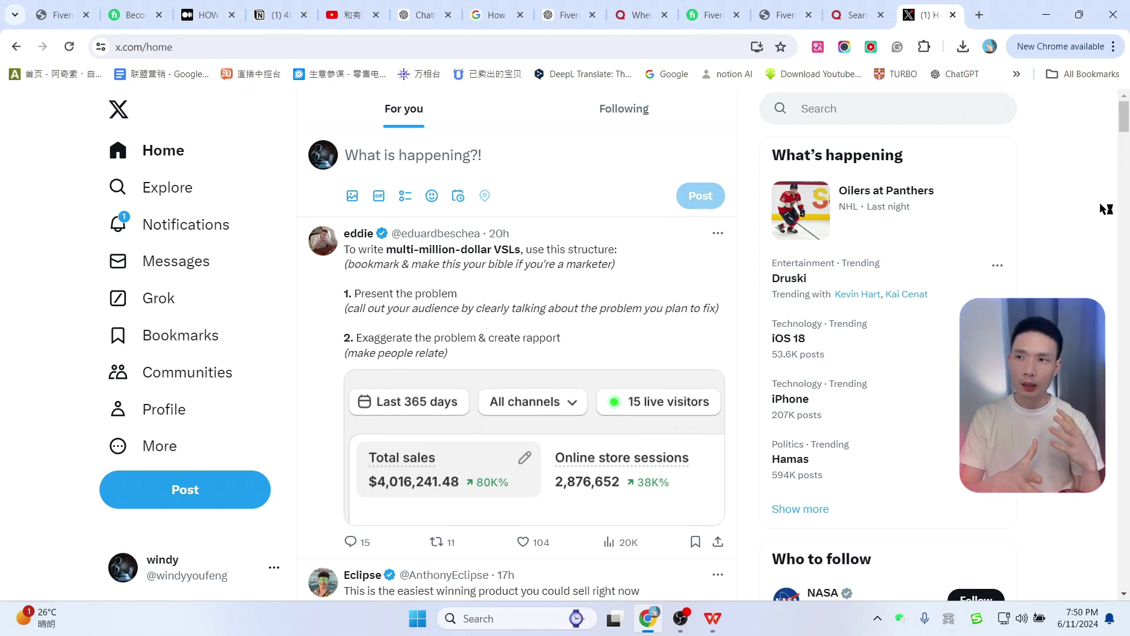
{"action": "left_click", "coordinate": [325, 159]}
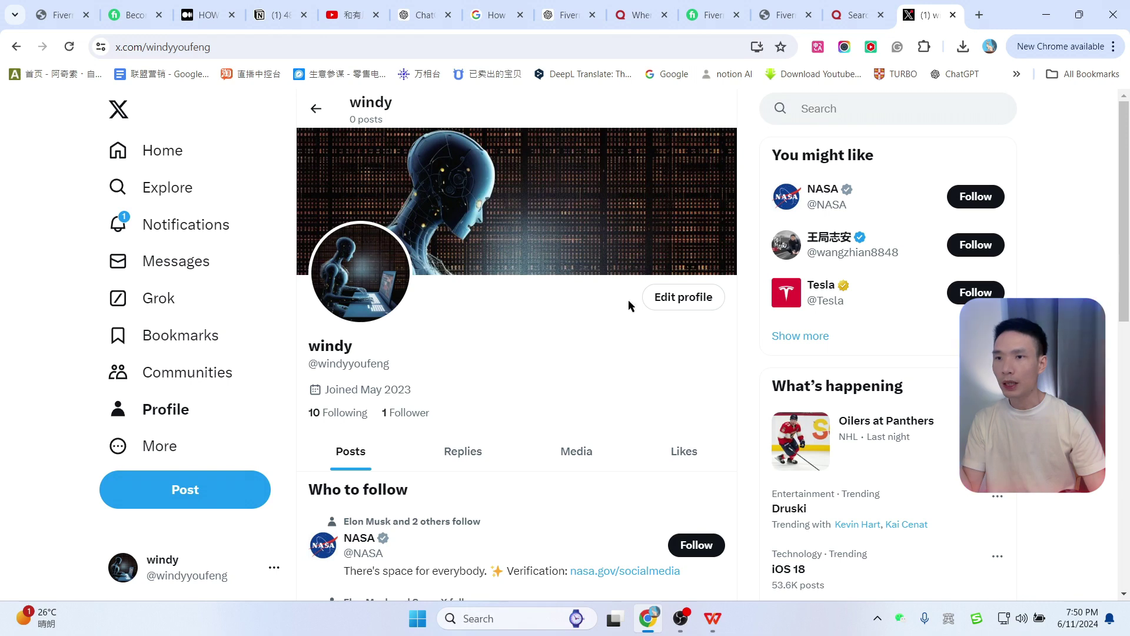
{"action": "left_click", "coordinate": [685, 306]}
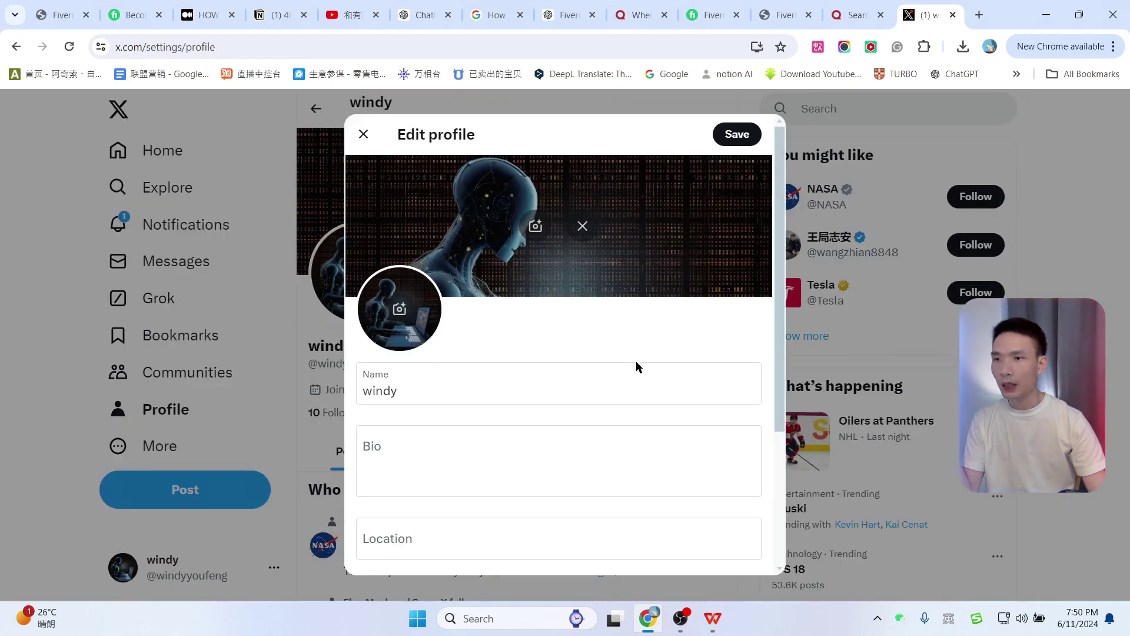
{"action": "scroll", "coordinate": [482, 347], "scroll_direction": "down", "scroll_amount": 3}
{"action": "left_click", "coordinate": [447, 307]}
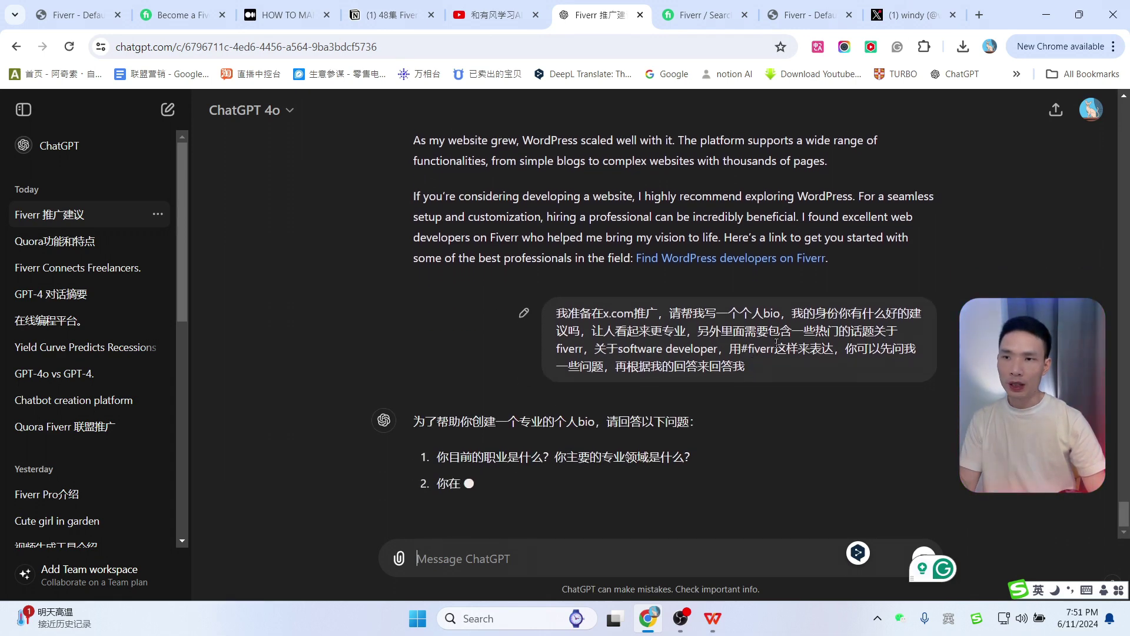
Read ChatGPT's questions about the X bio, copy them into a new message and delete the introductory line above question 1.
{"action": "scroll", "coordinate": [860, 318], "scroll_direction": "up", "scroll_amount": 2}
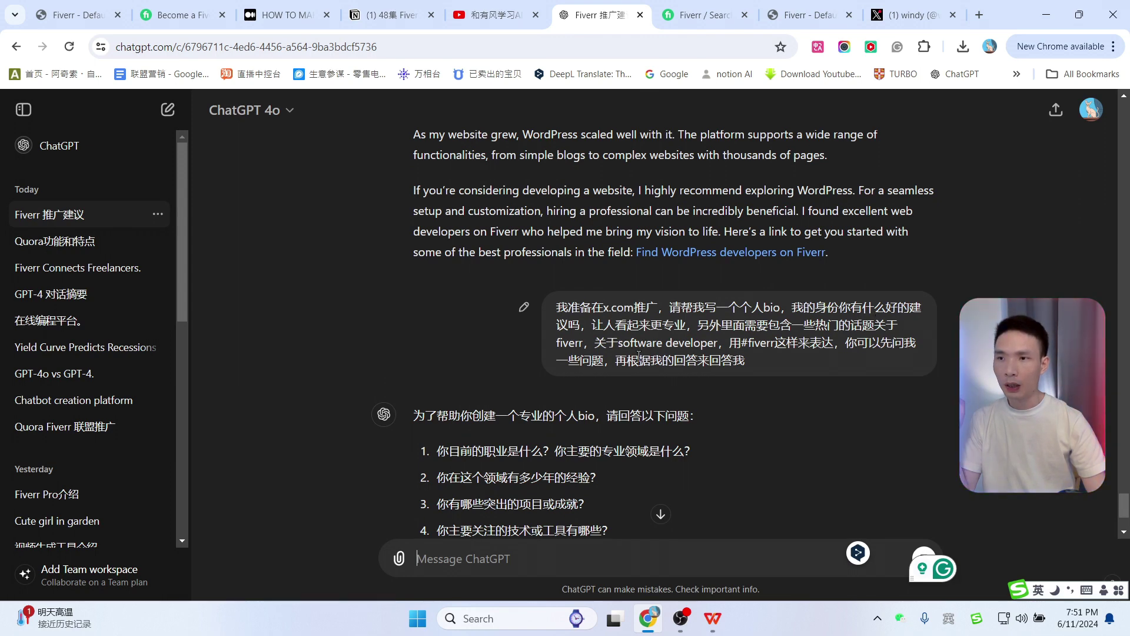
{"action": "scroll", "coordinate": [736, 332], "scroll_direction": "down", "scroll_amount": 1}
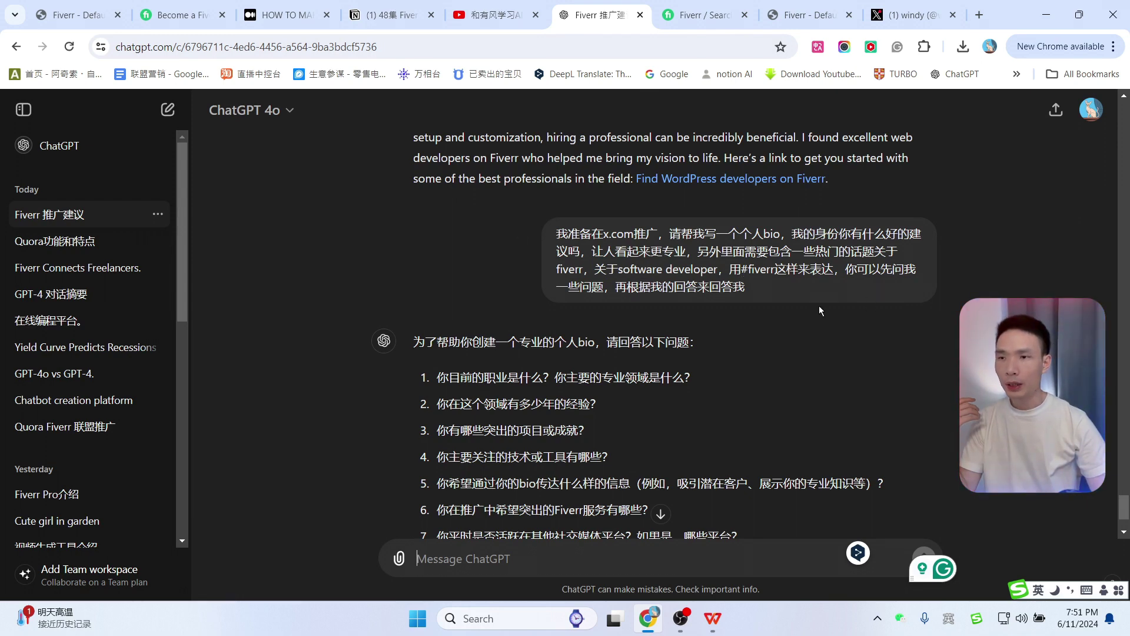
{"action": "scroll", "coordinate": [779, 313], "scroll_direction": "down", "scroll_amount": 1}
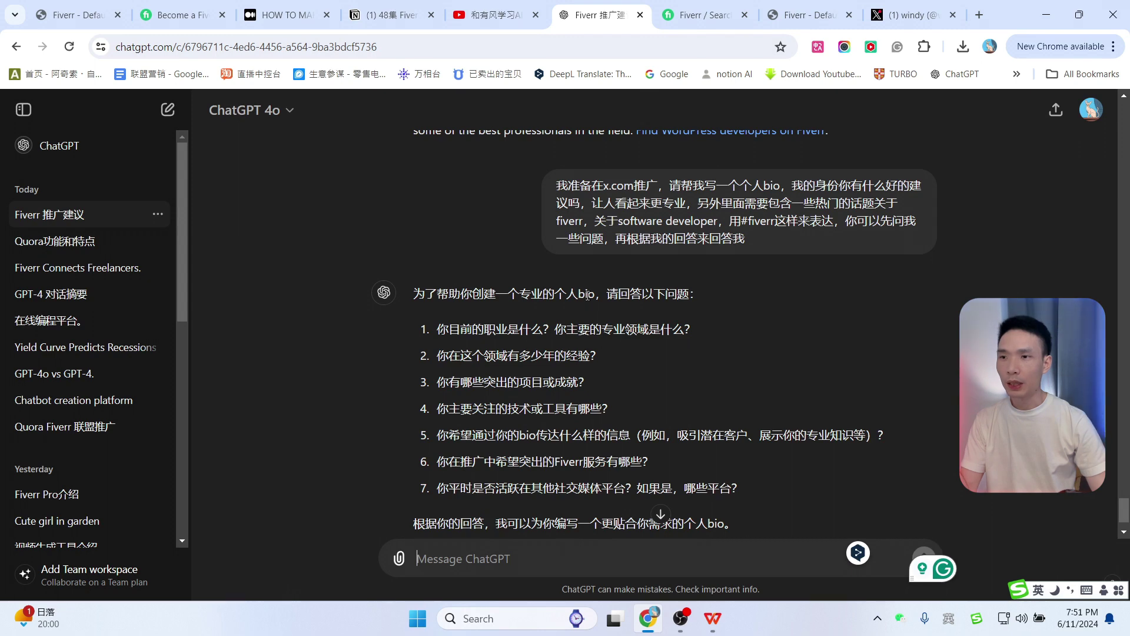
{"action": "scroll", "coordinate": [578, 324], "scroll_direction": "down", "scroll_amount": 1}
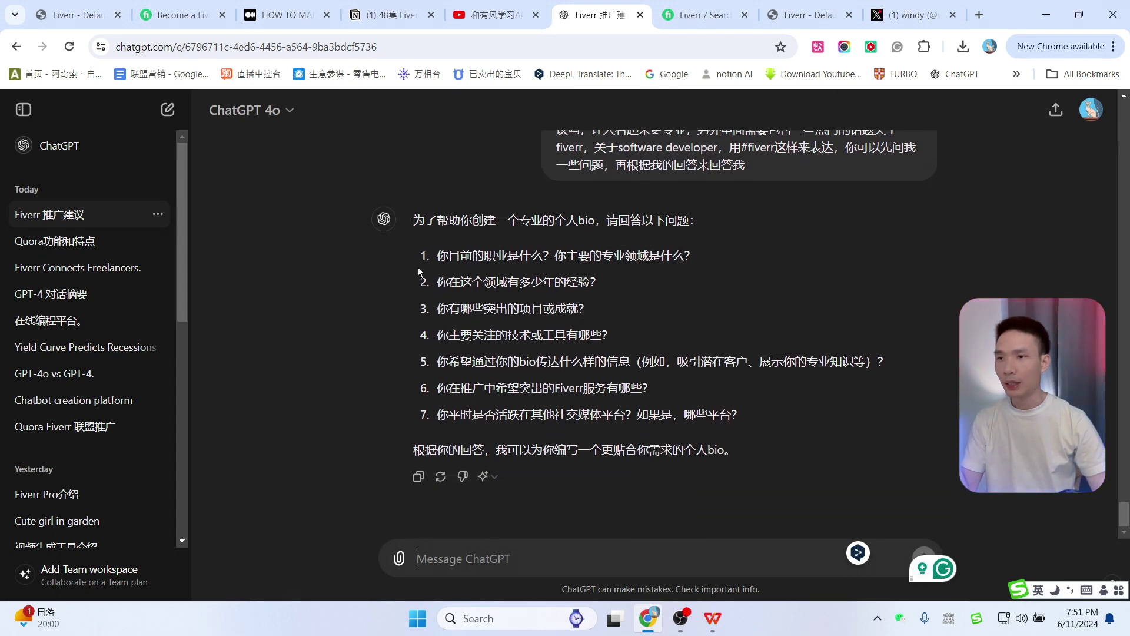
{"action": "left_click", "coordinate": [418, 477]}
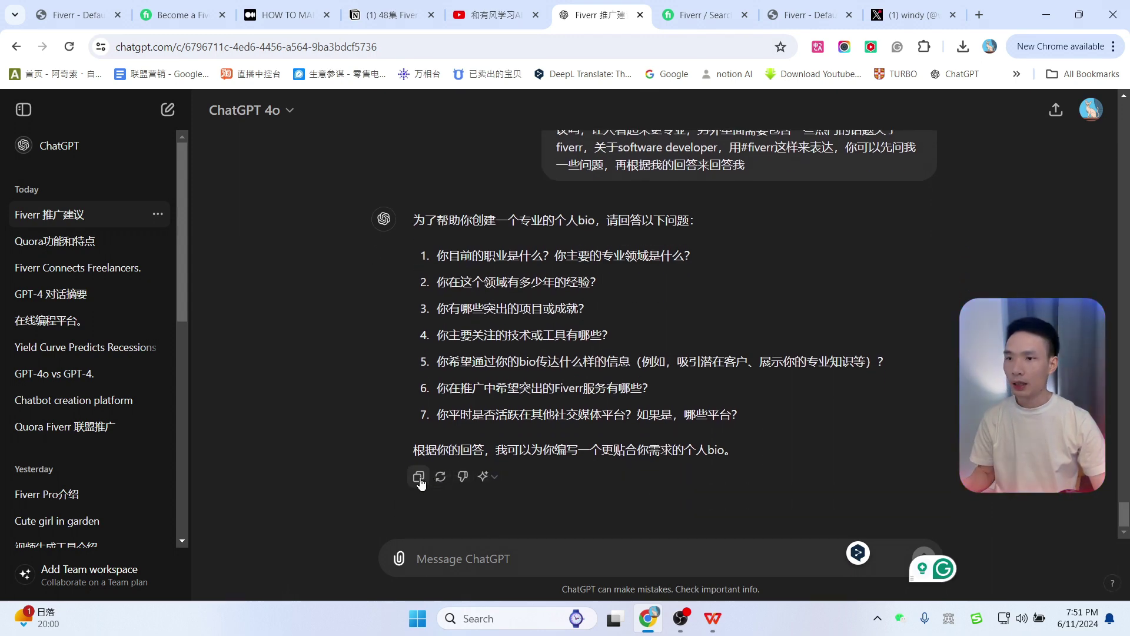
{"action": "left_click", "coordinate": [445, 565]}
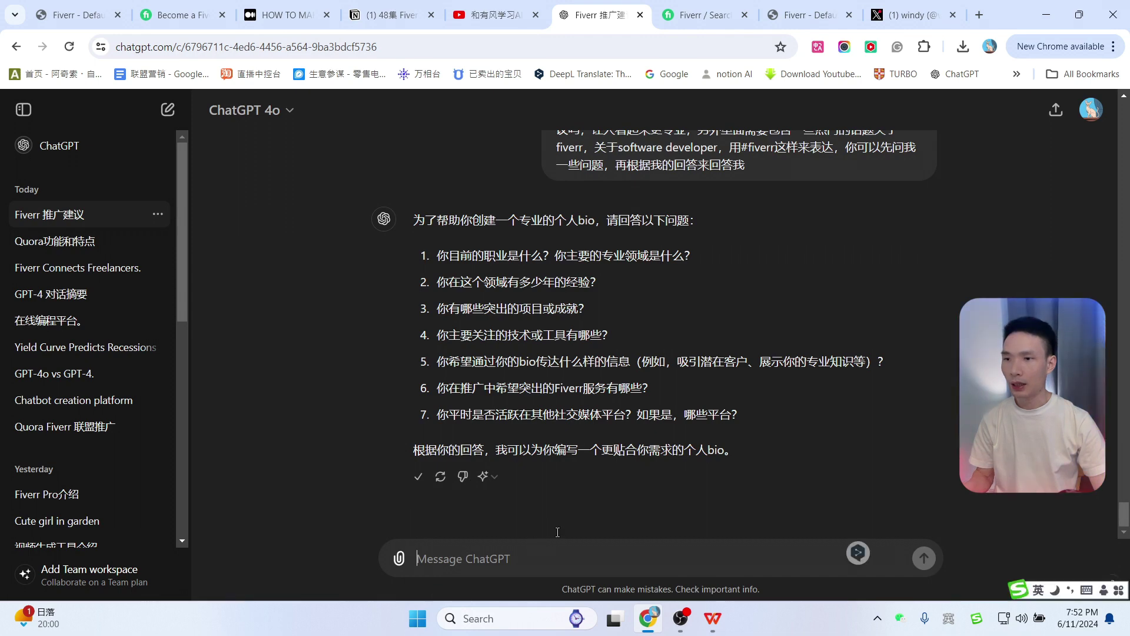
{"action": "key", "text": "ctrl+v"}
{"action": "left_click_drag", "start_coordinate": [700, 460], "coordinate": [417, 460]}
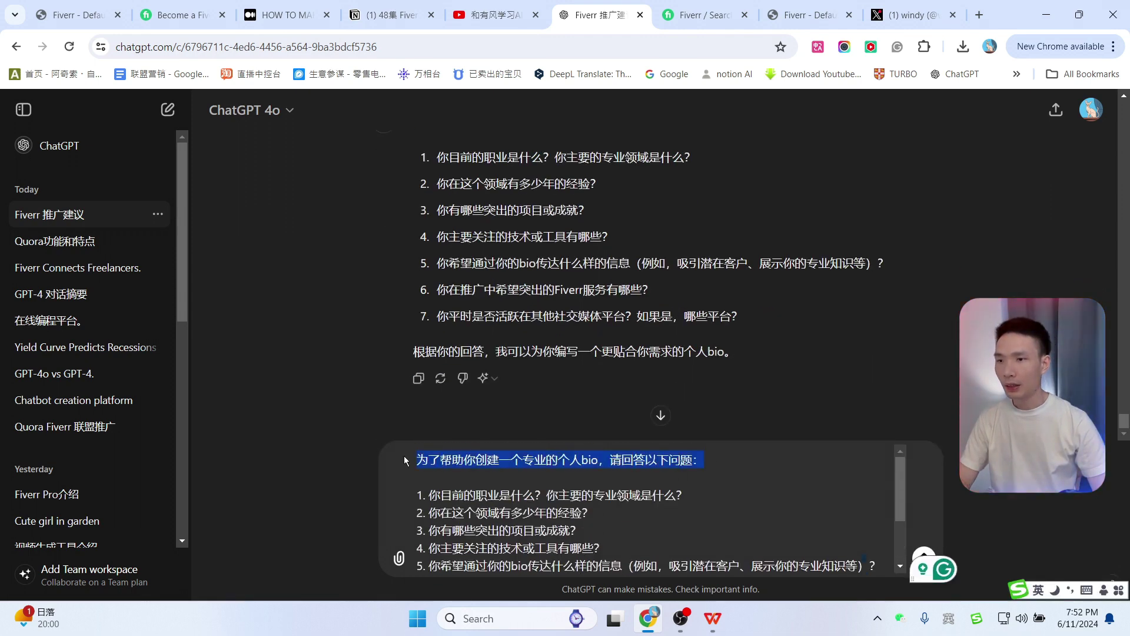
{"action": "key", "text": "BackSpace"}
{"action": "key", "text": "BackSpace"}
{"action": "key", "text": "BackSpace"}
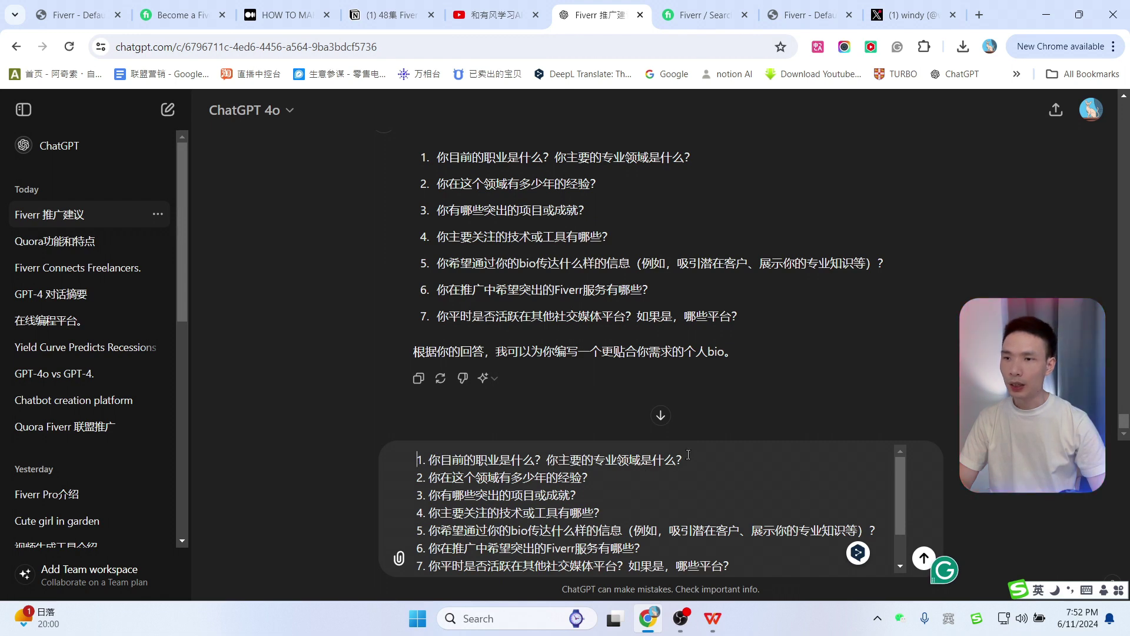
Replace questions 1 and 2 in the draft message with the answers 自媒体 and 2年.
{"action": "left_click_drag", "start_coordinate": [688, 454], "coordinate": [448, 458]}
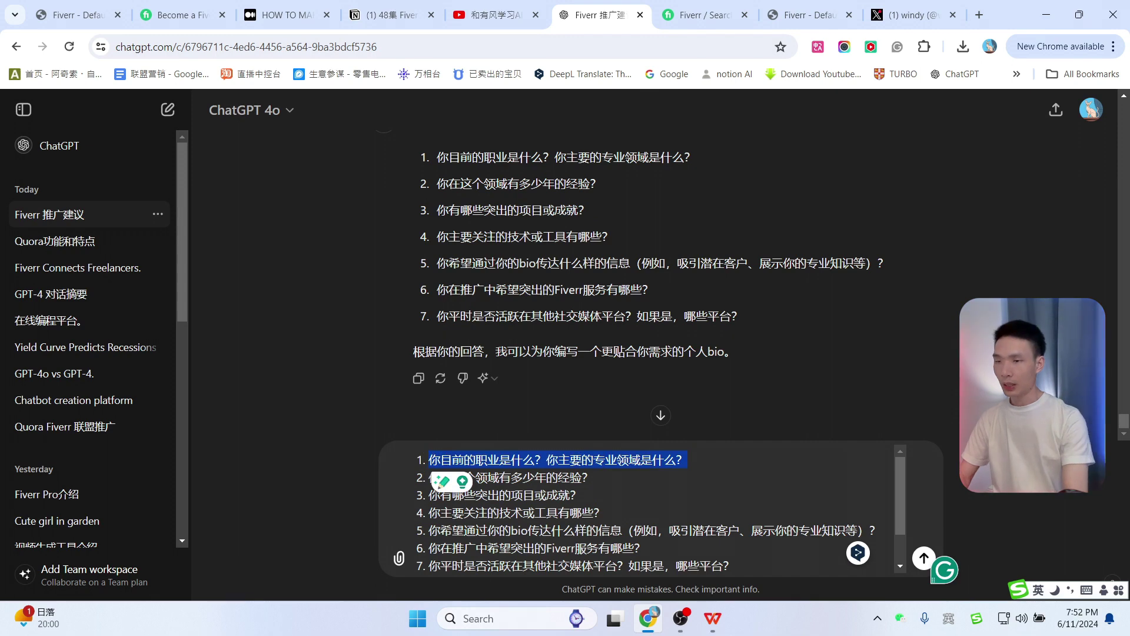
{"action": "type", "text": "自媒体"}
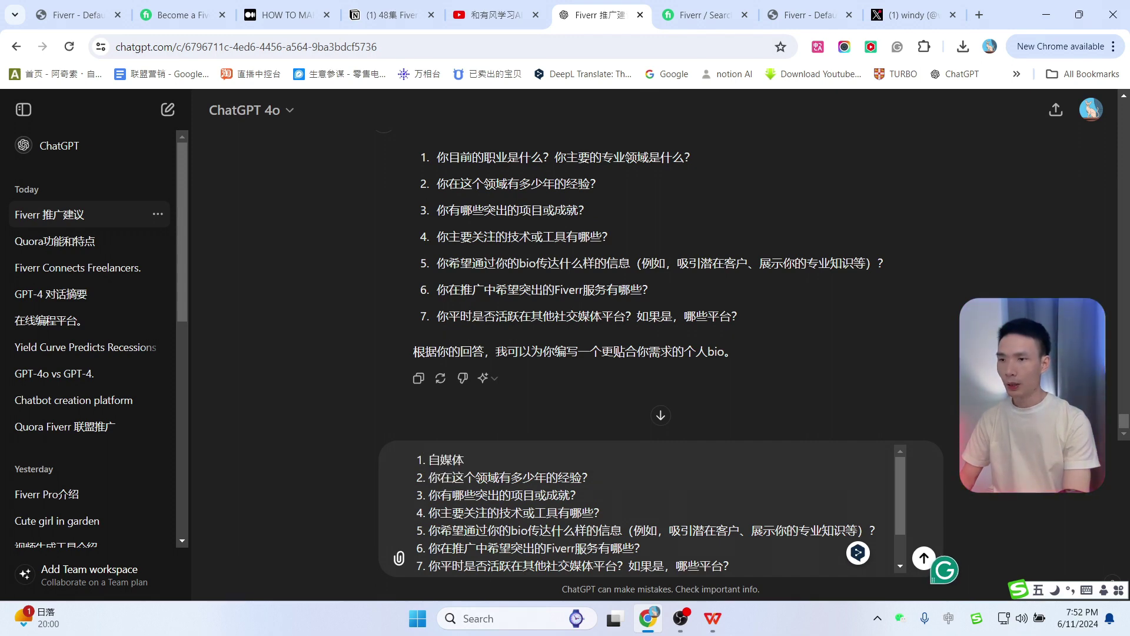
{"action": "type", "text": " 网络"}
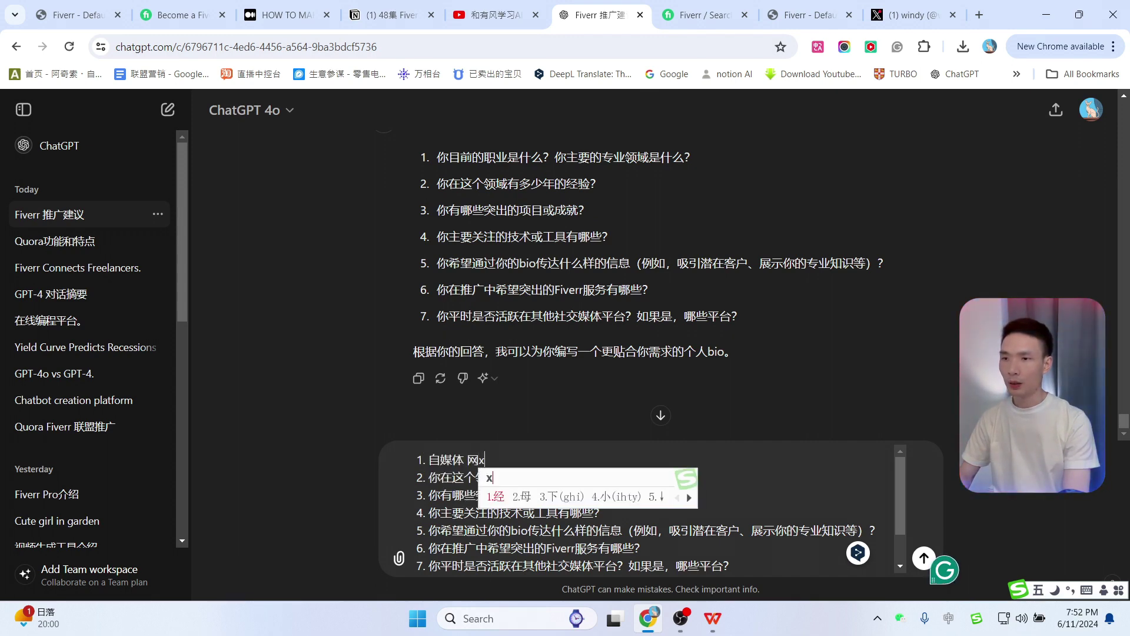
{"action": "key", "text": "BackSpace"}
{"action": "key", "text": "BackSpace"}
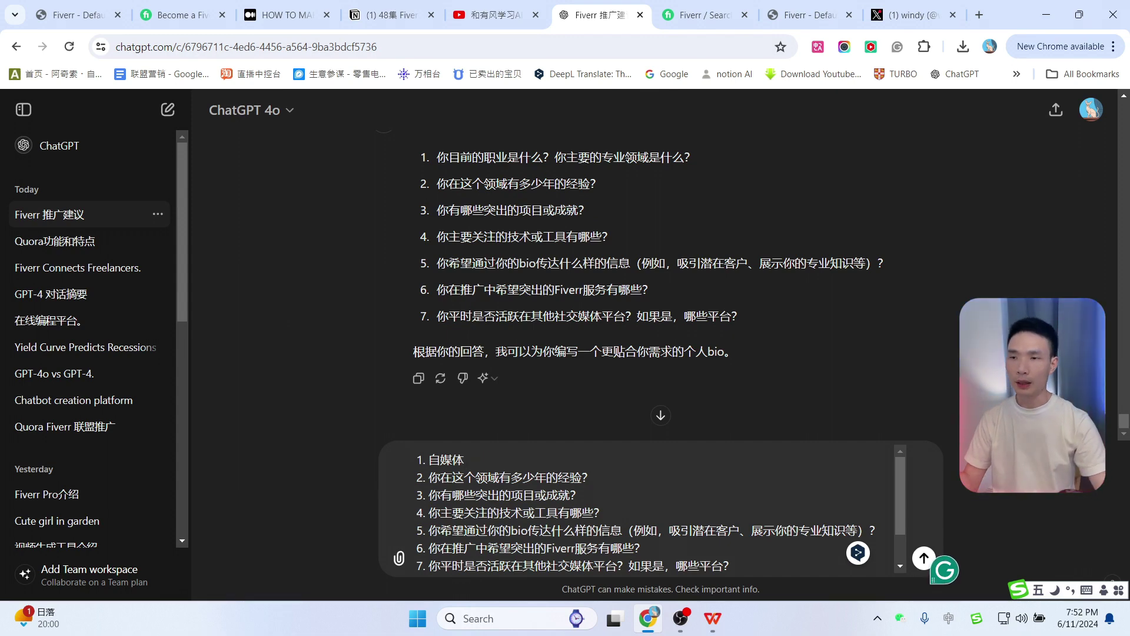
{"action": "left_click_drag", "start_coordinate": [432, 478], "coordinate": [596, 474]}
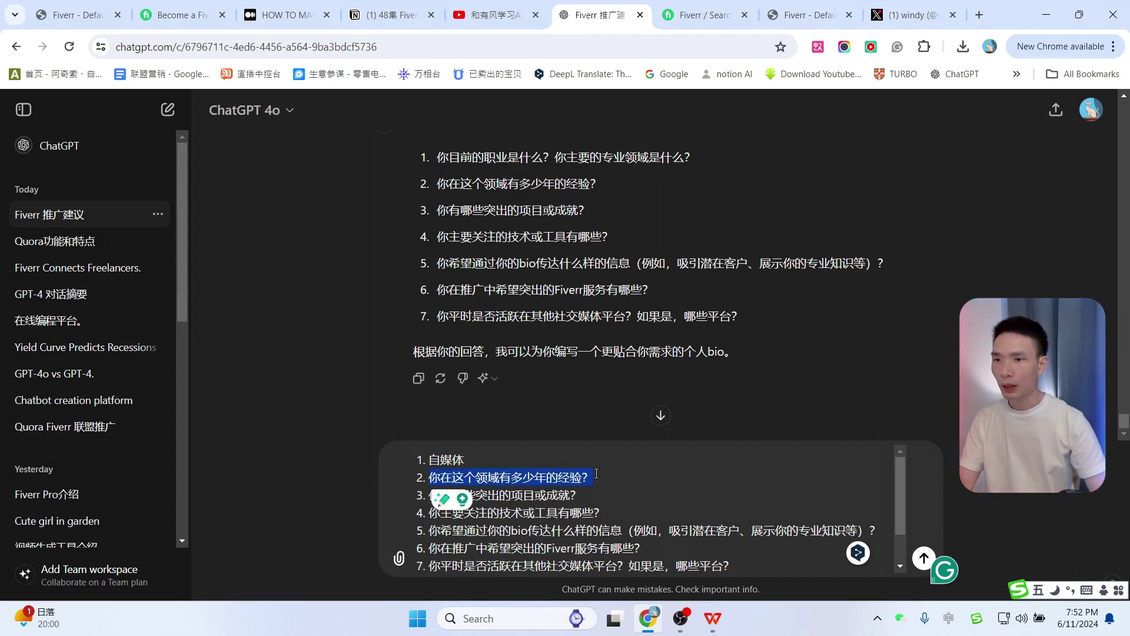
{"action": "type", "text": "2年"}
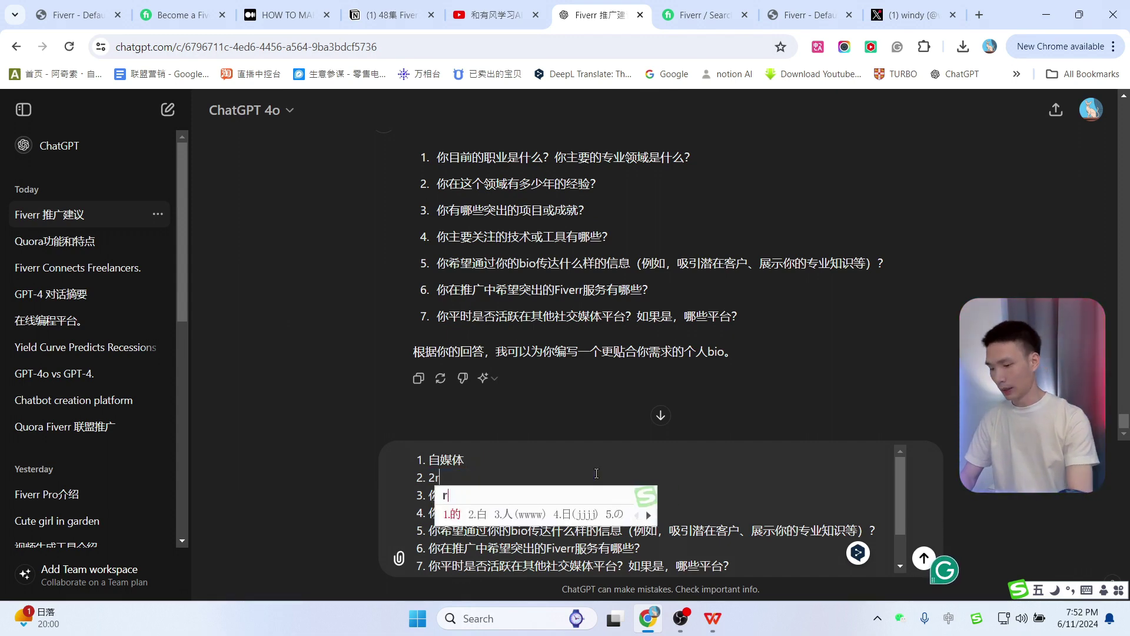
Replace questions 3 and 4 in the draft message with the answers 没有 and AI、youtube.
{"action": "triple_click", "coordinate": [530, 490]}
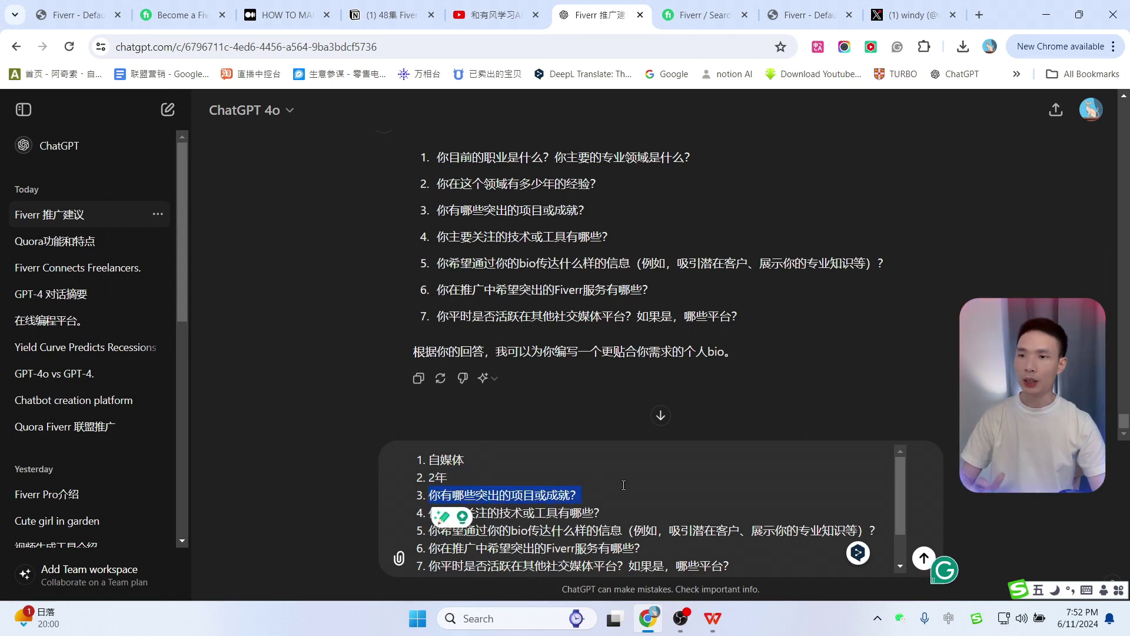
{"action": "type", "text": "i没有"}
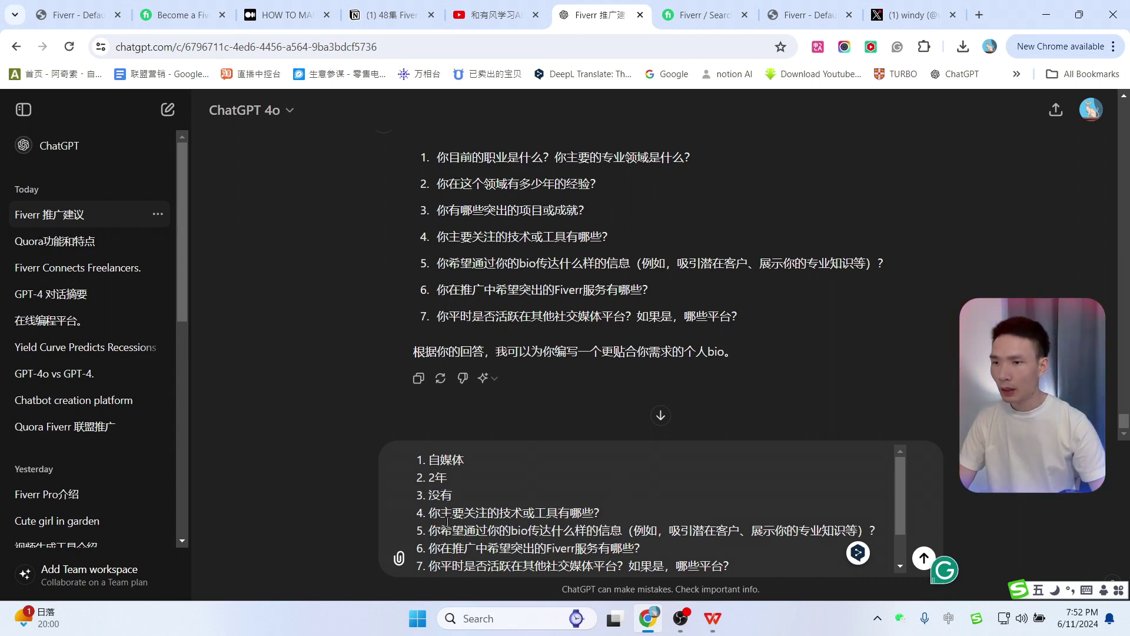
{"action": "left_click_drag", "start_coordinate": [429, 518], "coordinate": [613, 513]}
{"action": "type", "text": "AI、youtube"}
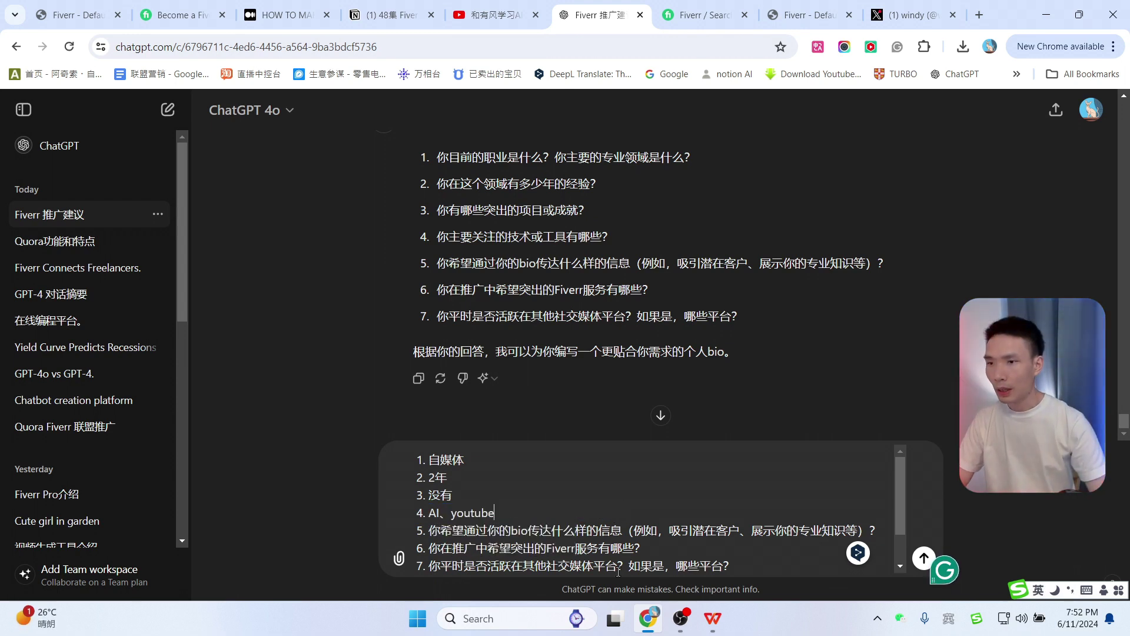
Trim question 5 in the draft message to the answer 吸引潜在客户、展示你的专业知识.
{"action": "scroll", "coordinate": [515, 507], "scroll_direction": "down", "scroll_amount": 1}
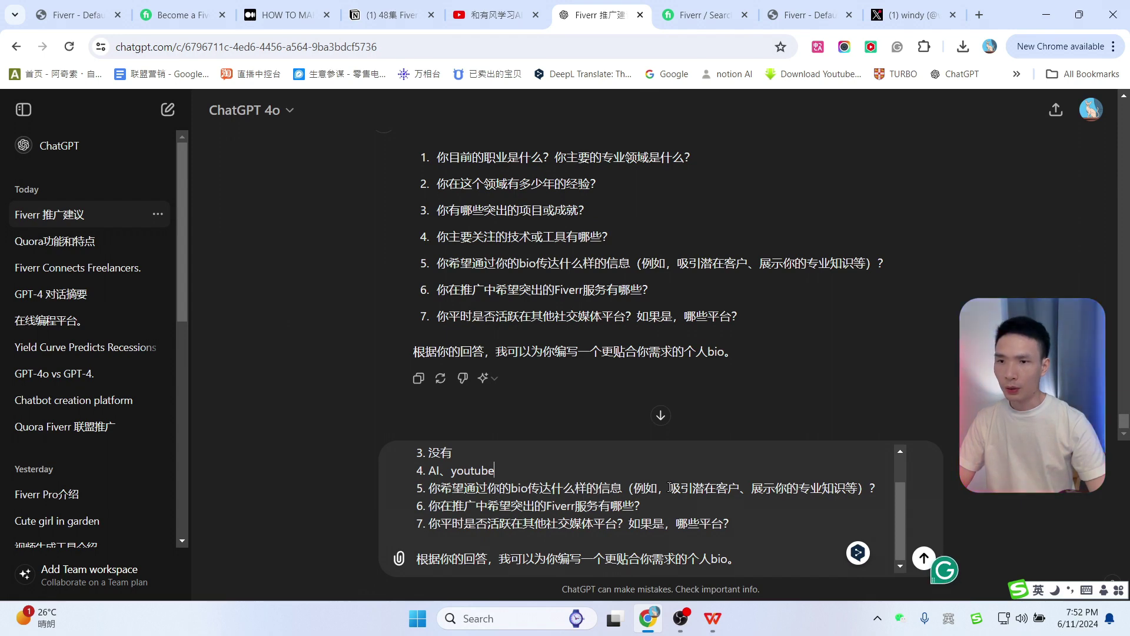
{"action": "left_click_drag", "start_coordinate": [669, 488], "coordinate": [428, 488]}
{"action": "key", "text": "BackSpace"}
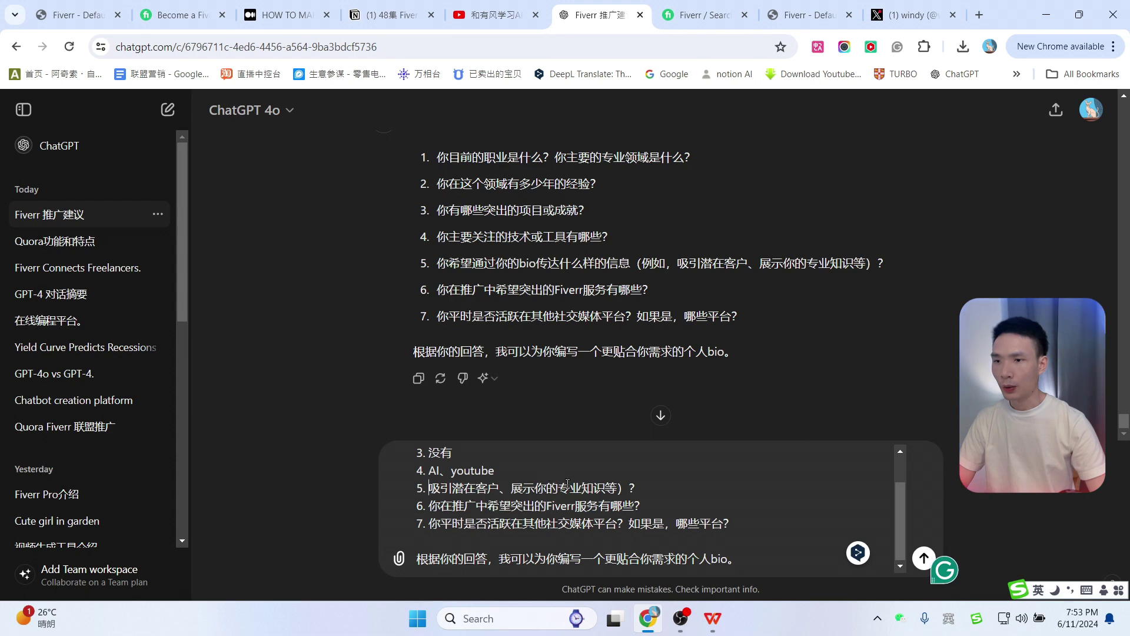
{"action": "left_click_drag", "start_coordinate": [606, 488], "coordinate": [639, 487]}
{"action": "key", "text": "BackSpace"}
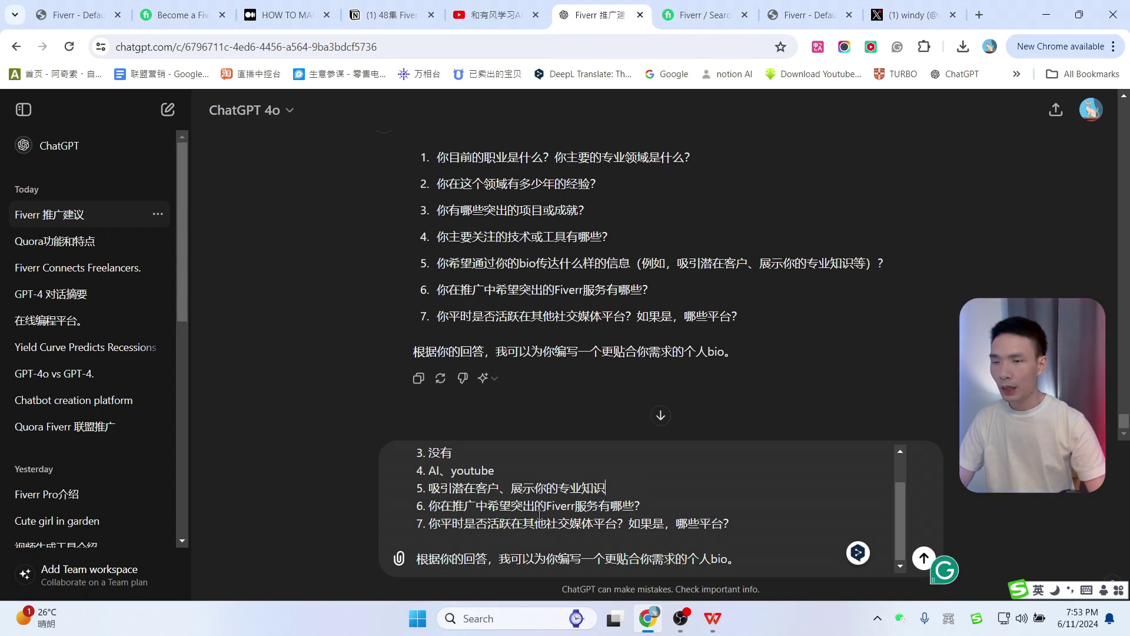
Replace question 6 with 软件开发，平面设计，AI写作等 and question 7 with youtube，tiktok in the draft message.
{"action": "left_click_drag", "start_coordinate": [666, 507], "coordinate": [430, 507]}
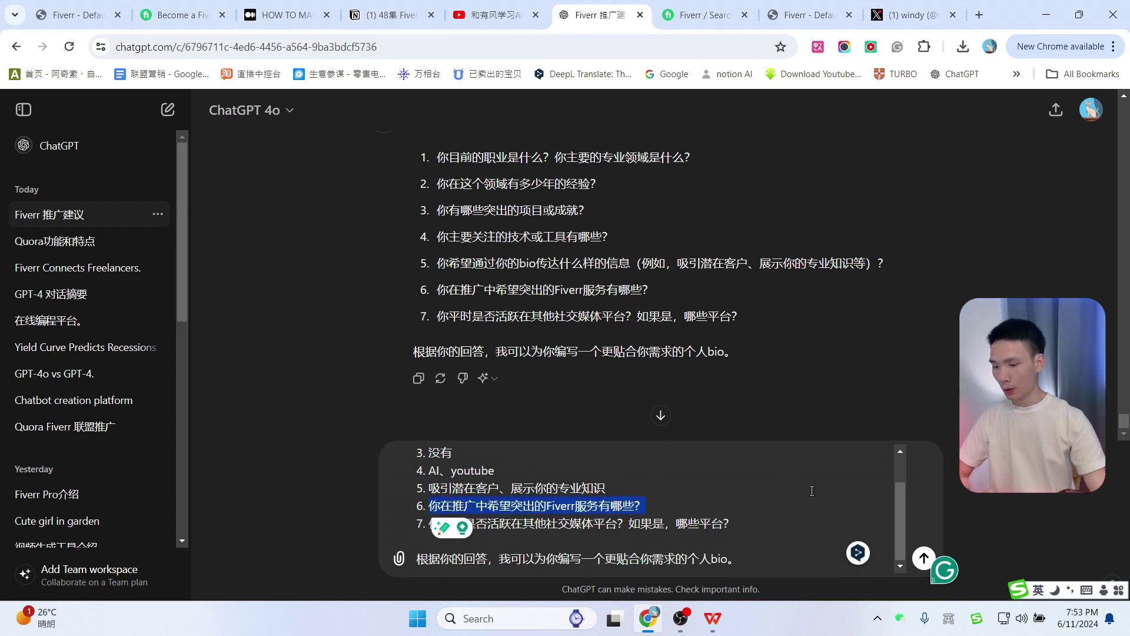
{"action": "type", "text": "软件"}
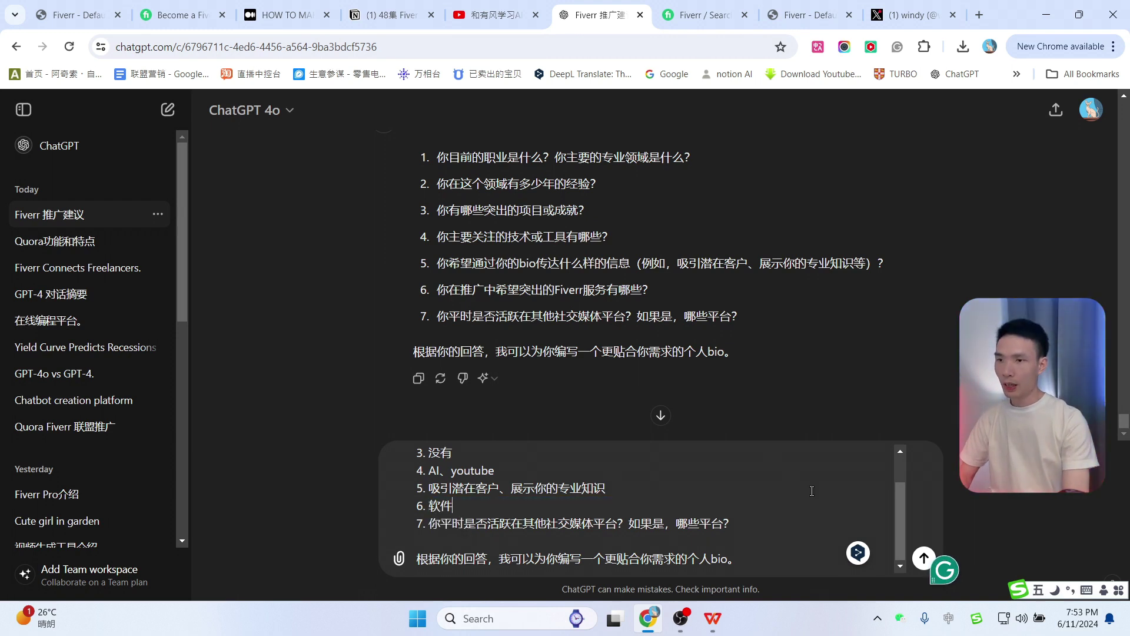
{"action": "type", "text": "ga发，平面设计"}
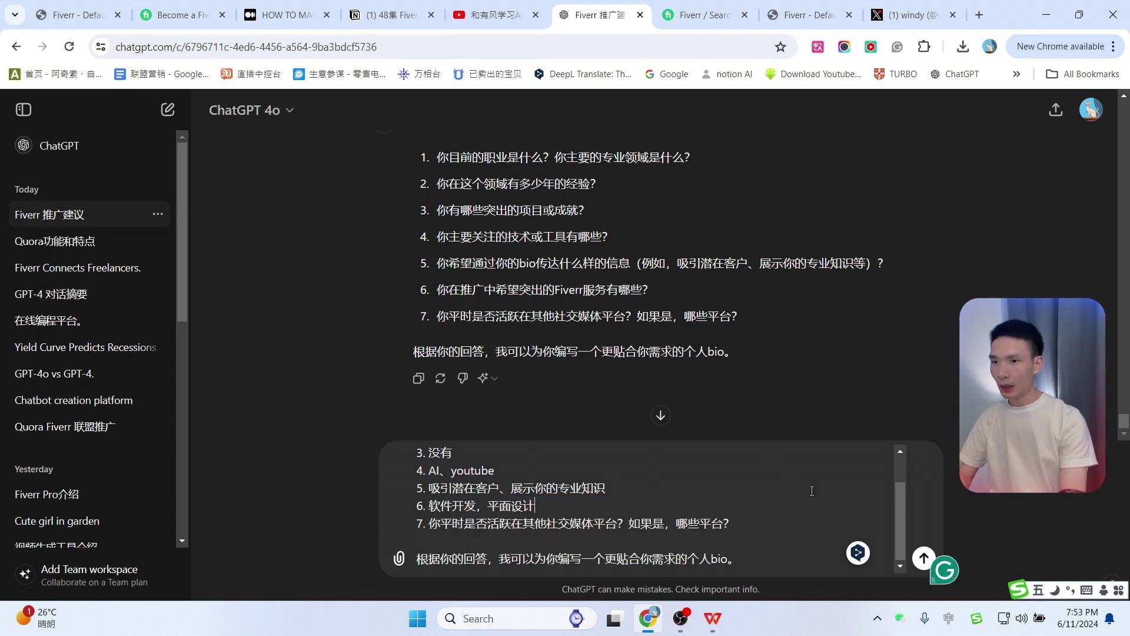
{"action": "type", "text": "，AIp写作等"}
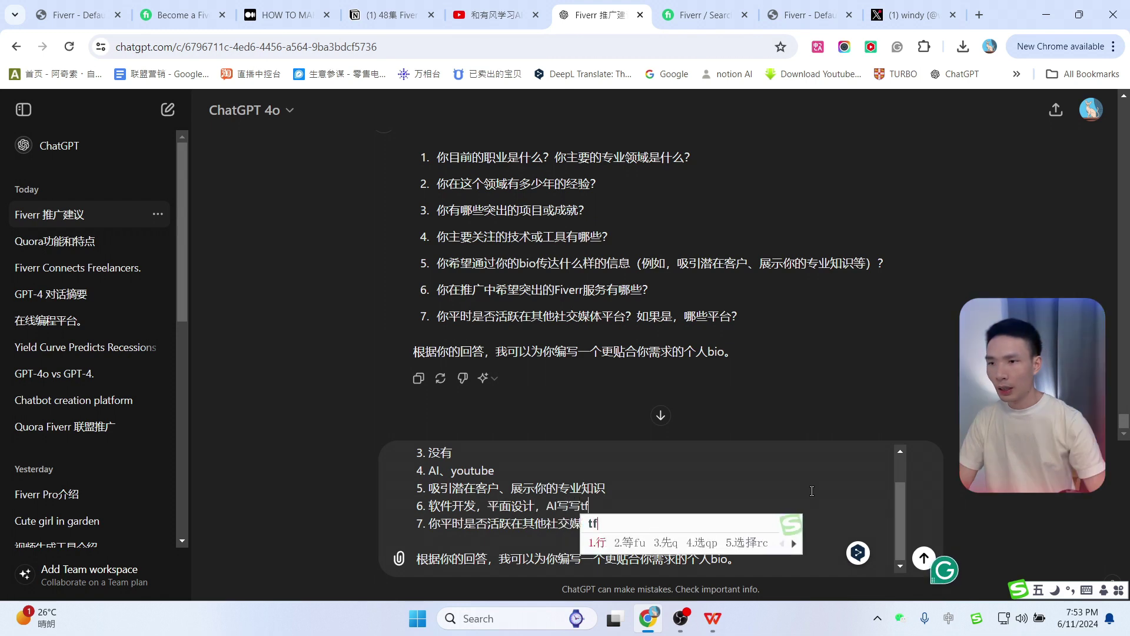
{"action": "left_click_drag", "start_coordinate": [752, 524], "coordinate": [425, 525]}
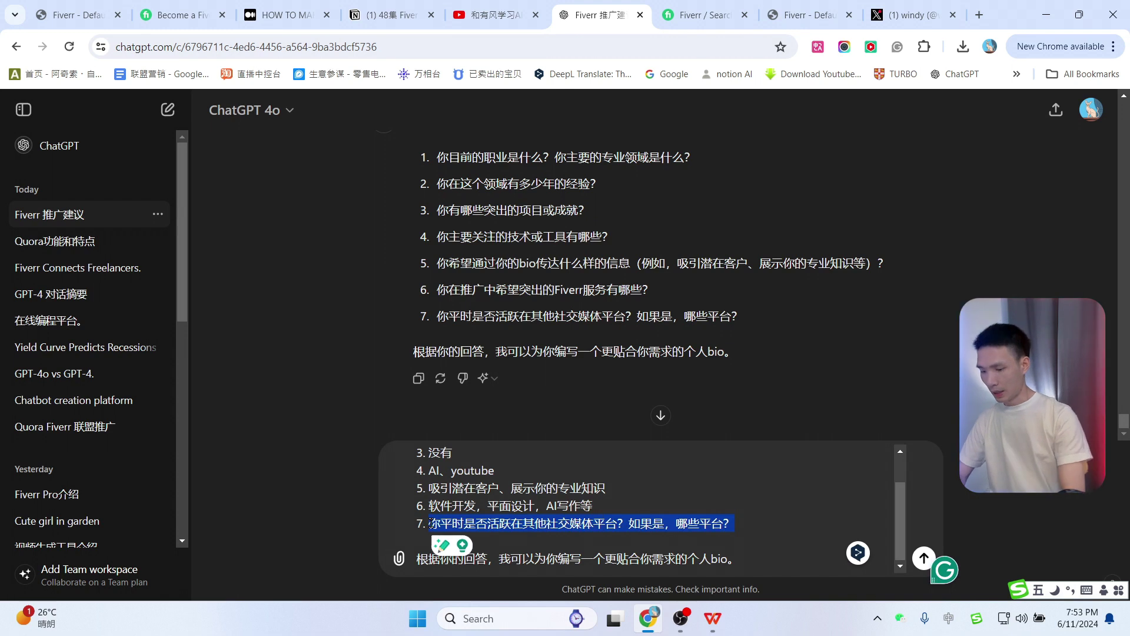
{"action": "type", "text": "youtube，tiktok"}
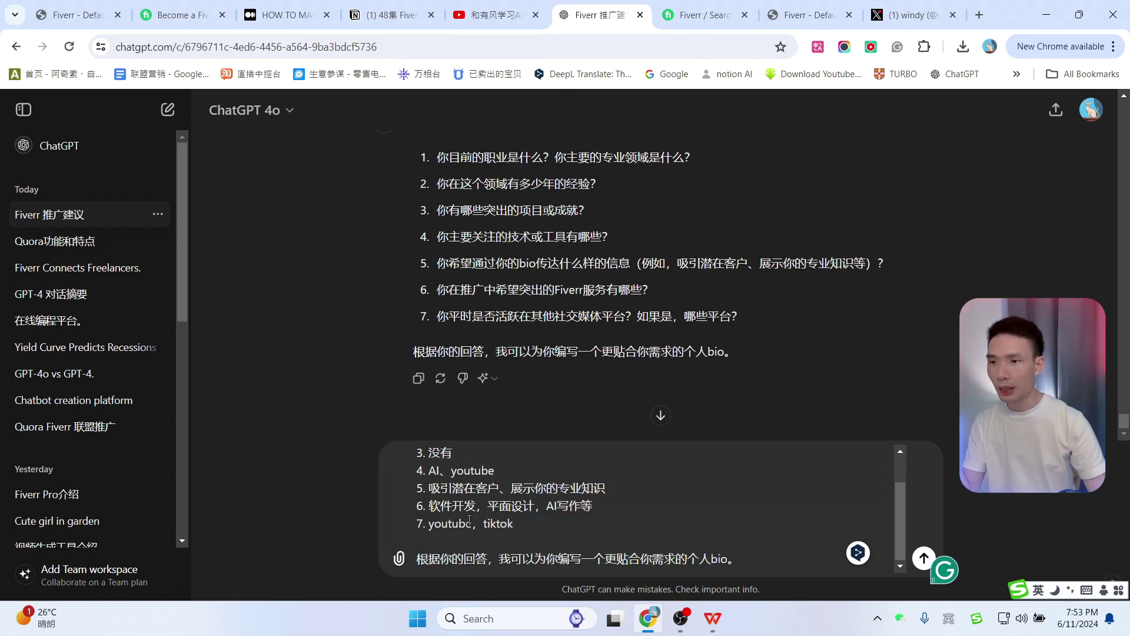
Delete the closing sentence and blank line below answer 7, and send the message.
{"action": "triple_click", "coordinate": [730, 561]}
{"action": "key", "text": "BackSpace"}
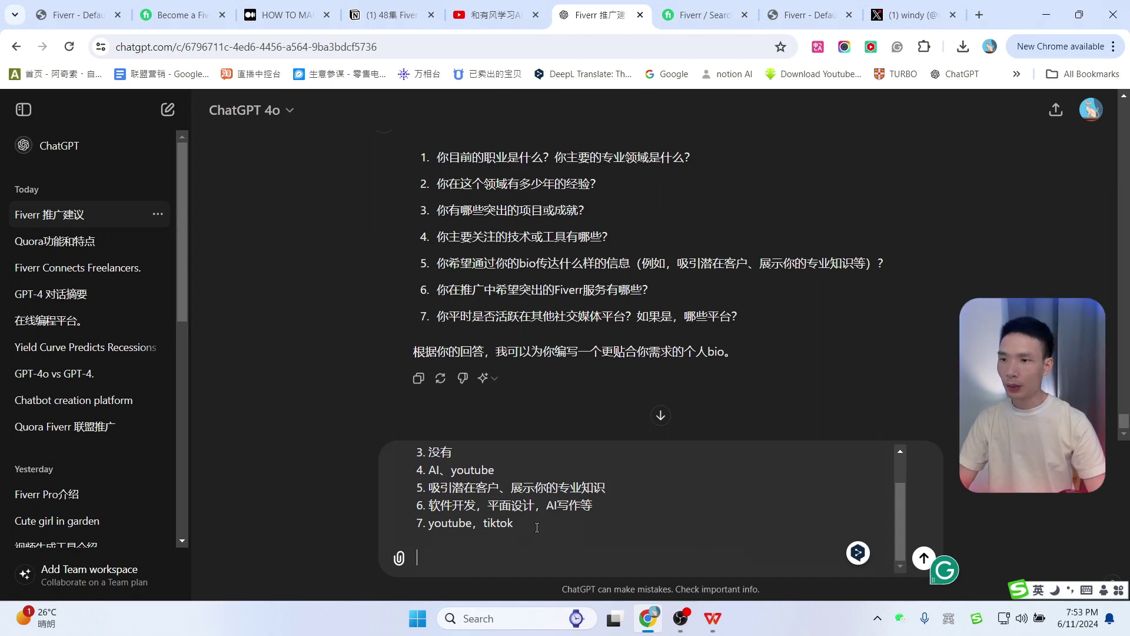
{"action": "key", "text": "BackSpace"}
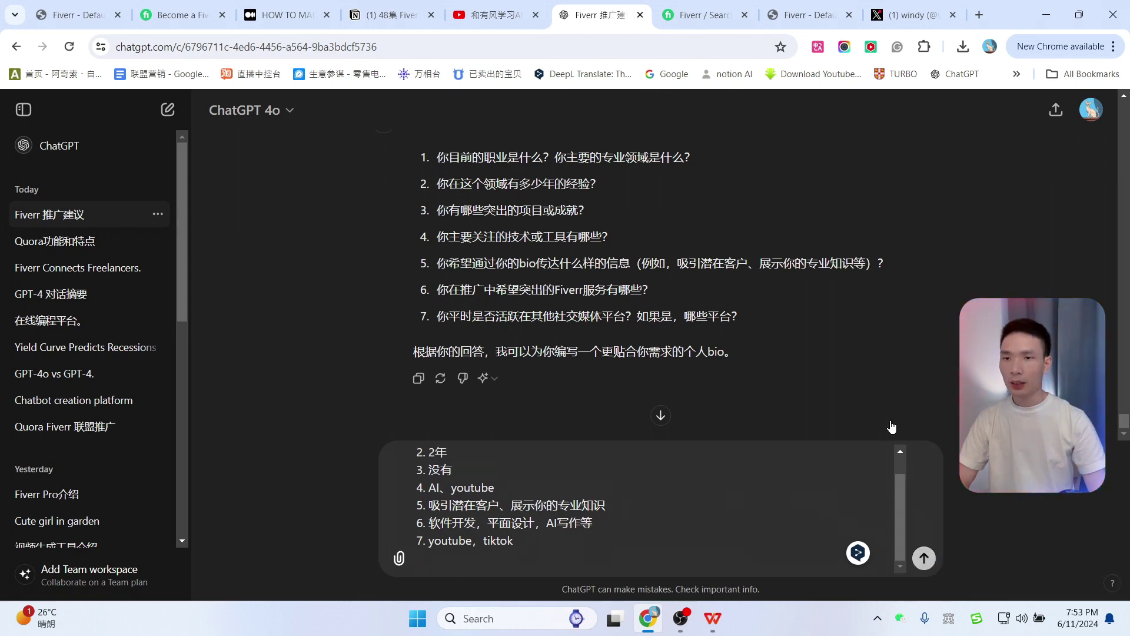
{"action": "left_click", "coordinate": [923, 557]}
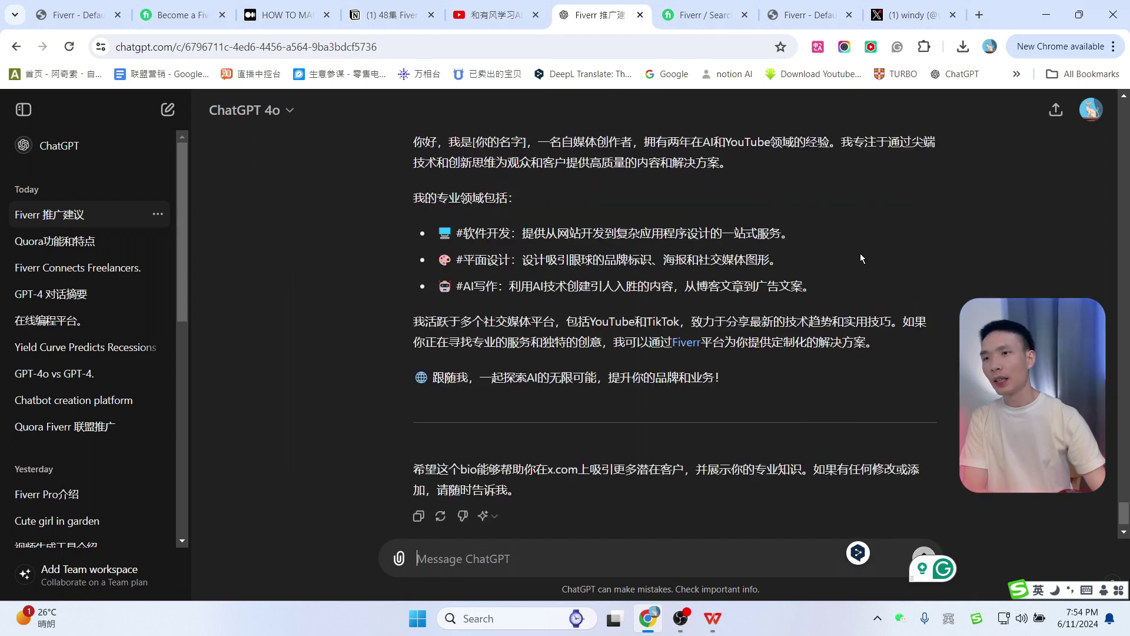
Review the generated Chinese bio and ask for a translation with the message 翻译成英文.
{"action": "scroll", "coordinate": [860, 253], "scroll_direction": "down", "scroll_amount": 1}
{"action": "scroll", "coordinate": [543, 275], "scroll_direction": "up", "scroll_amount": 3}
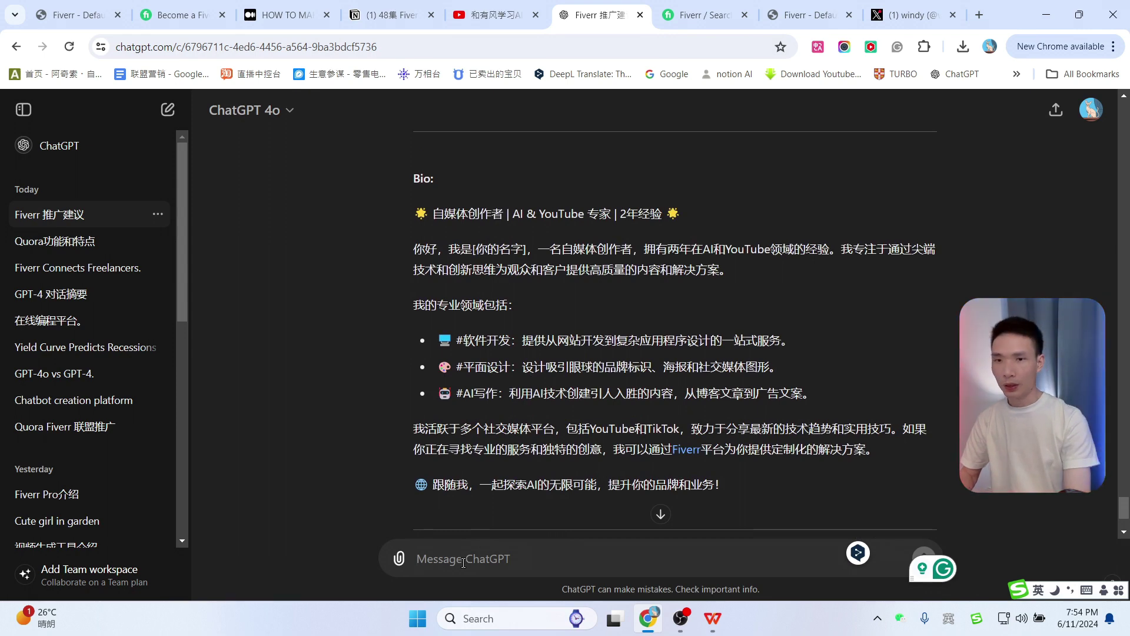
{"action": "type", "text": "翻译成英文"}
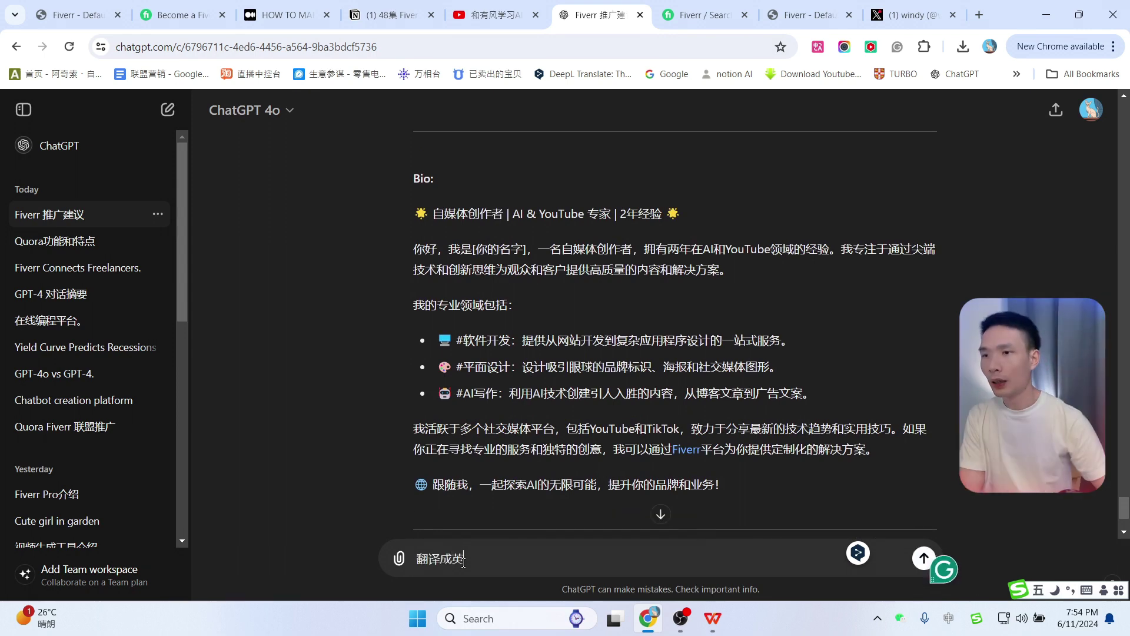
{"action": "key", "text": "Return"}
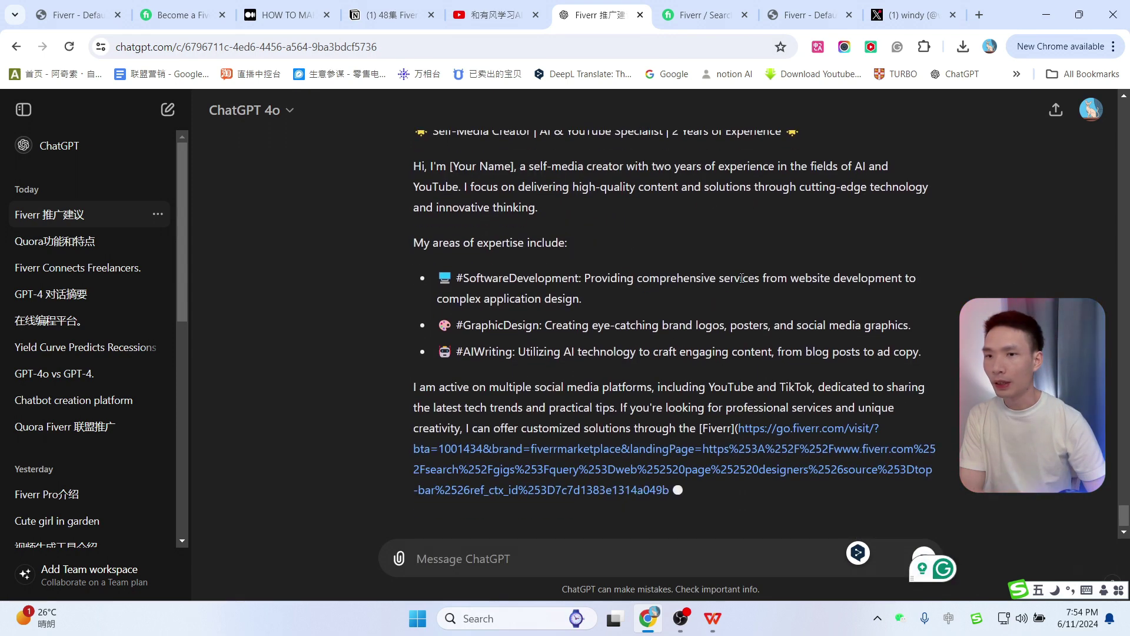
Copy the three English expertise bullets from the reply and paste them into the bio of the X profile.
{"action": "scroll", "coordinate": [940, 332], "scroll_direction": "up", "scroll_amount": 3}
{"action": "left_click_drag", "start_coordinate": [922, 458], "coordinate": [455, 382]}
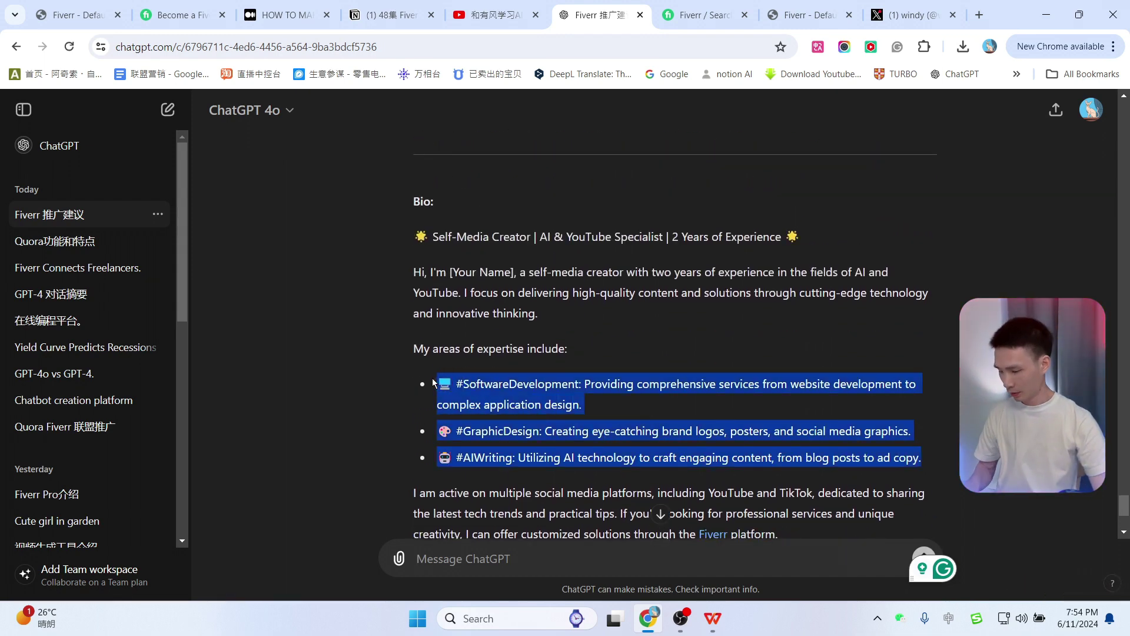
{"action": "left_click", "coordinate": [913, 14]}
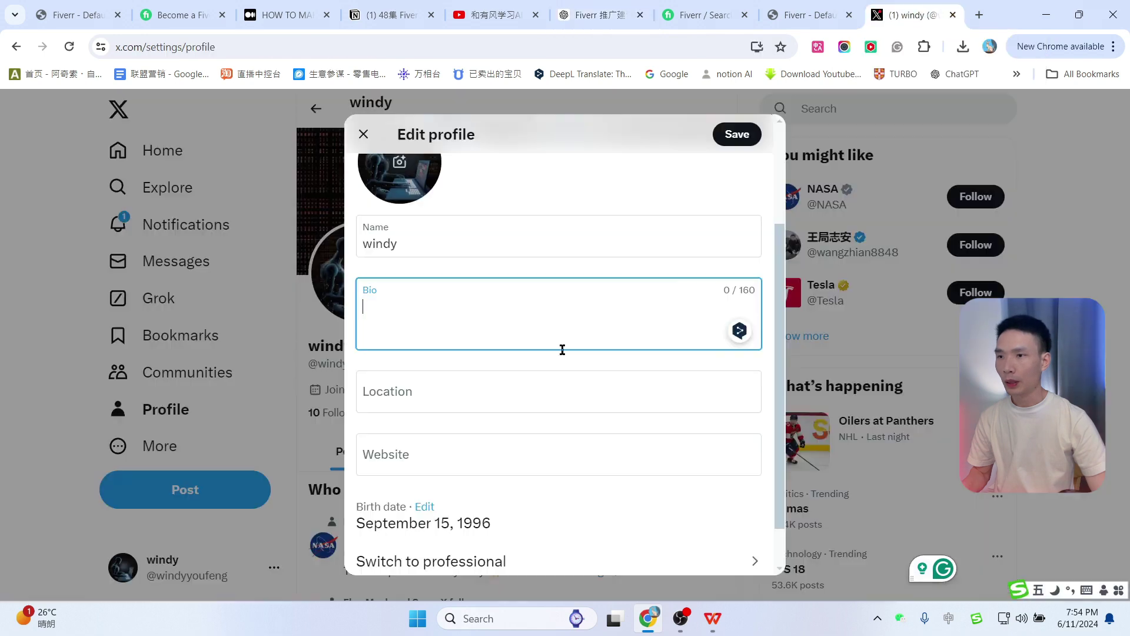
{"action": "type", "text": "💻 #SoftwareDevelopment: Providing comprehensive services from website development to complex application design. 🎨 #GraphicDesign: Creating eye-catching bran"}
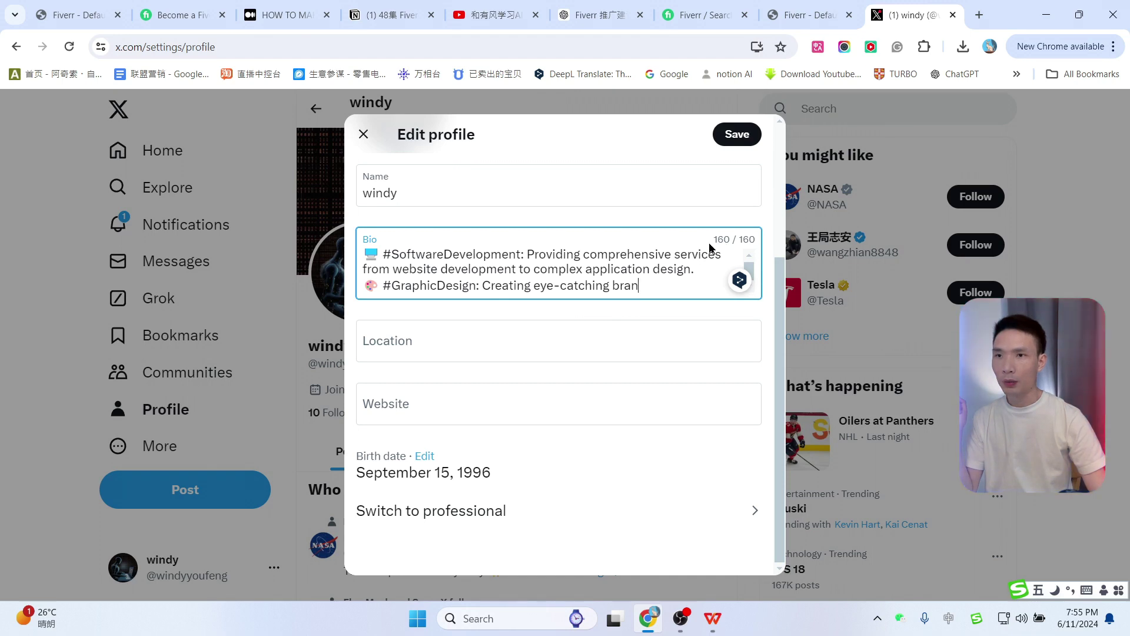
Switch back to ChatGPT and request a shorter bio with the message 160个字符以内，需要包含热门的#话题.
{"action": "left_click", "coordinate": [809, 9]}
{"action": "left_click", "coordinate": [701, 15]}
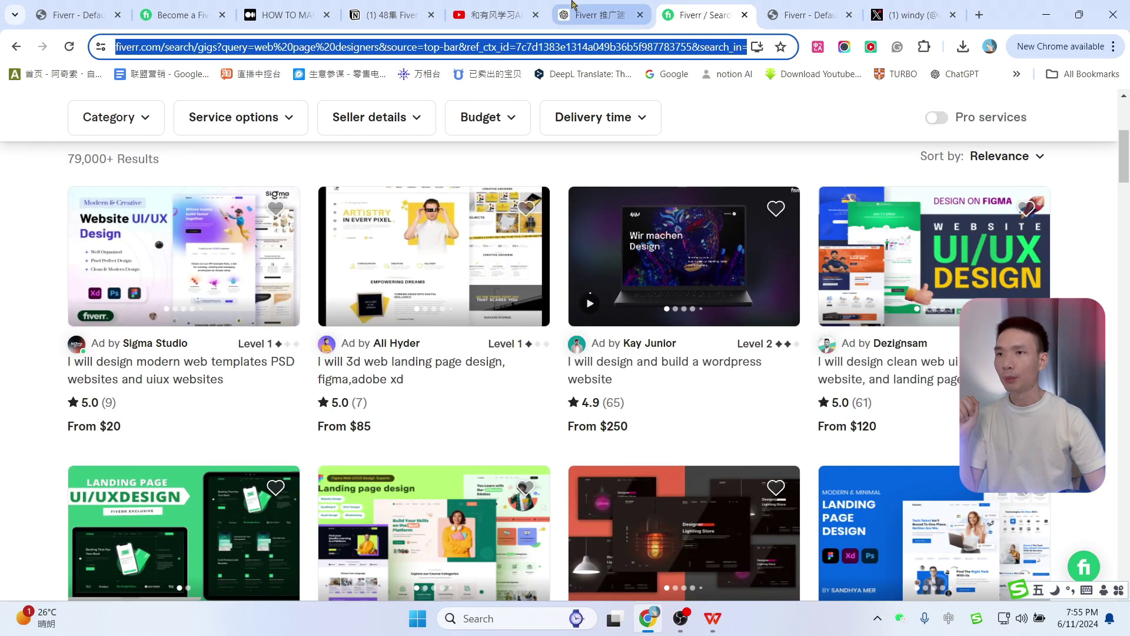
{"action": "left_click", "coordinate": [601, 14]}
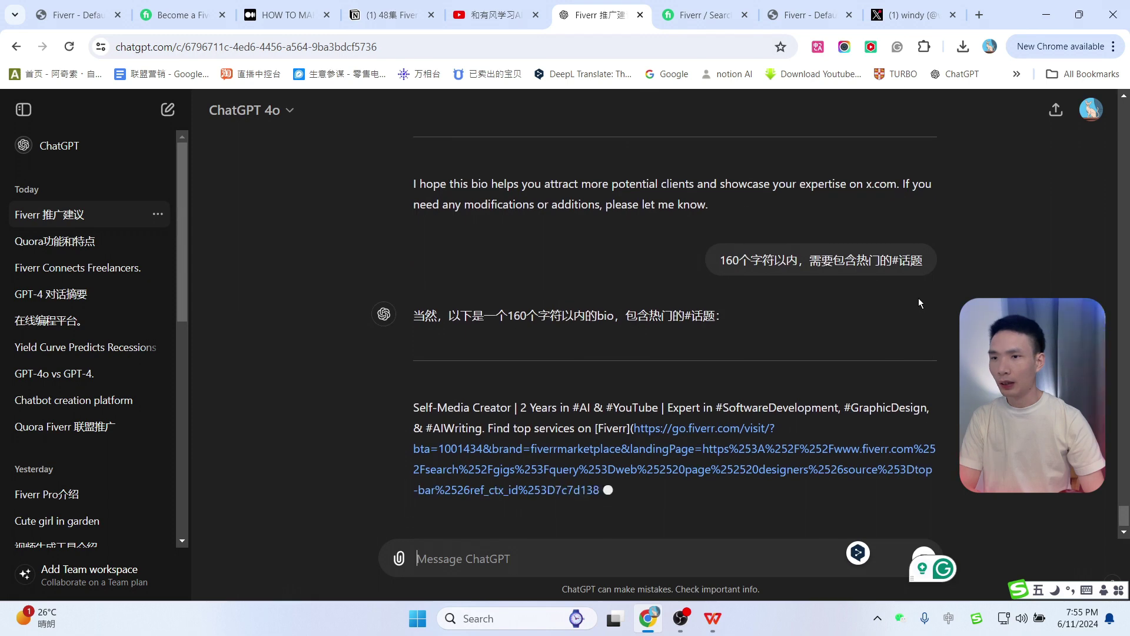
Replace the X profile bio with the shortened text from "Self-Media Creator | 2 Years in #AI & #YouTube" through "#AIWriting.".
{"action": "left_click_drag", "start_coordinate": [413, 338], "coordinate": [485, 363]}
{"action": "key", "text": "ctrl+c"}
{"action": "key", "text": "ctrl+9"}
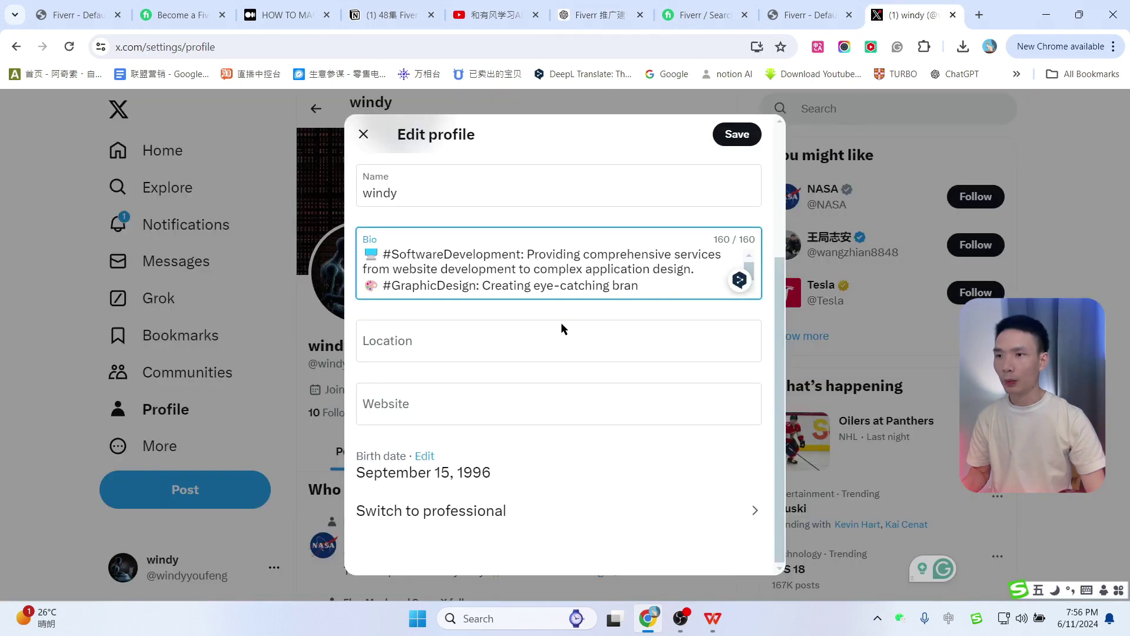
{"action": "key", "text": "ctrl+a"}
{"action": "key", "text": "ctrl+v"}
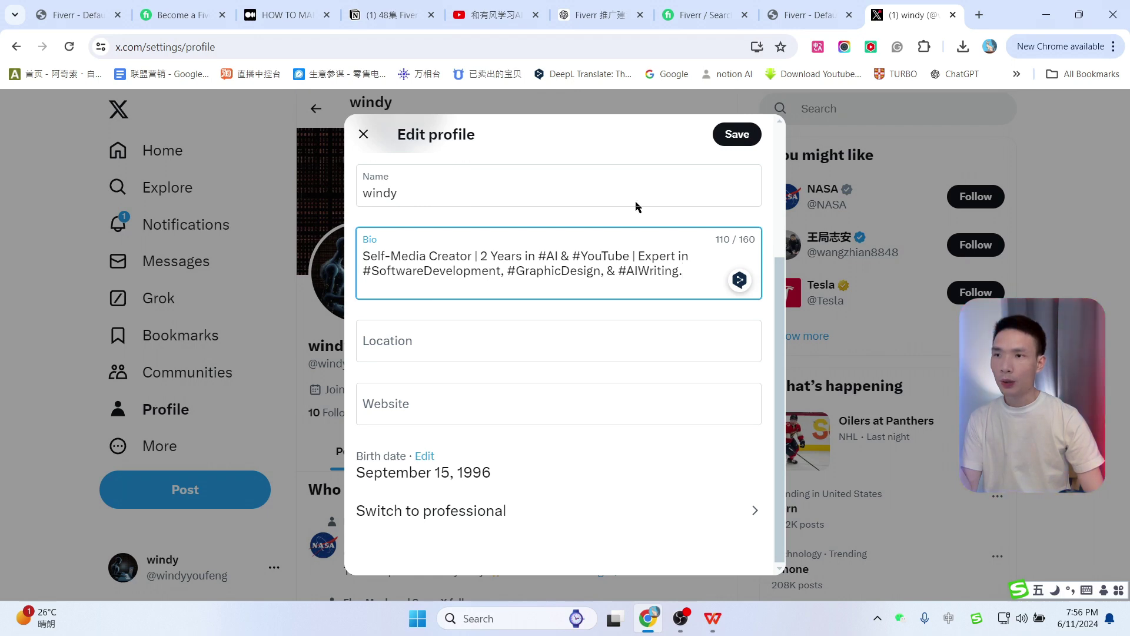
Translate 美国纽约 into American English in DeepL and choose the alternative "New York, United States".
{"action": "left_click", "coordinate": [702, 14]}
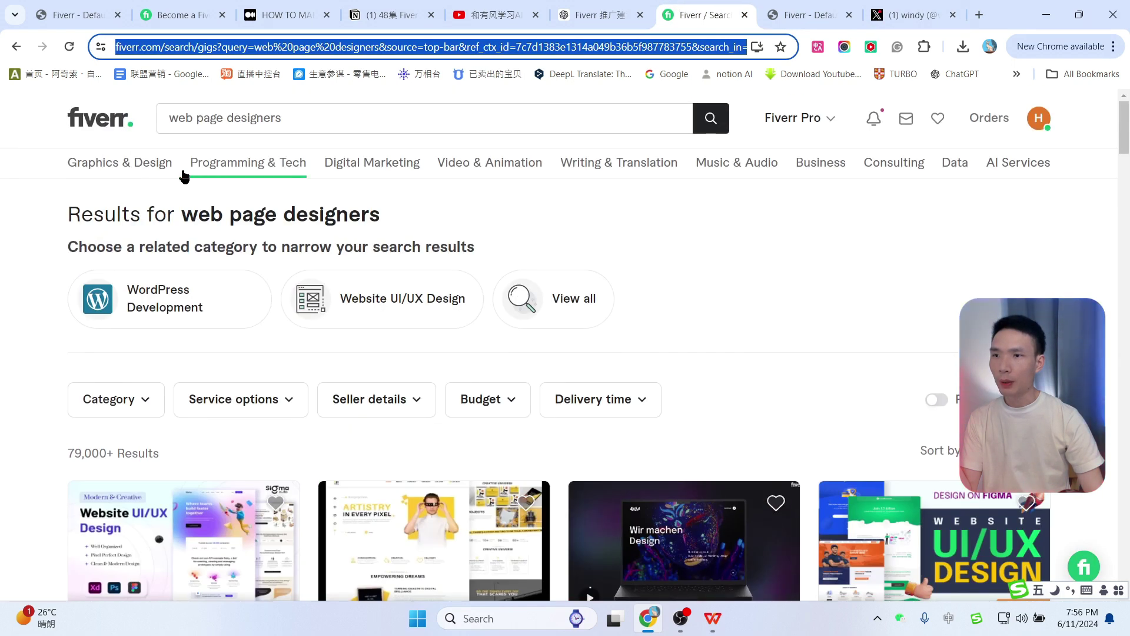
{"action": "mouse_move", "coordinate": [641, 175]}
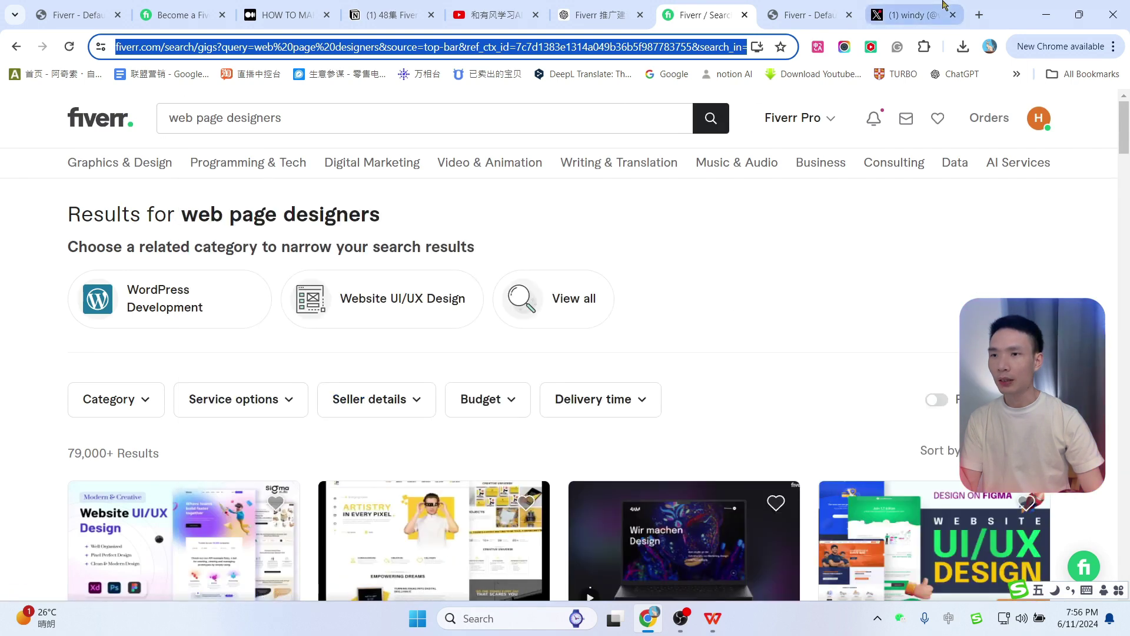
{"action": "left_click", "coordinate": [913, 15]}
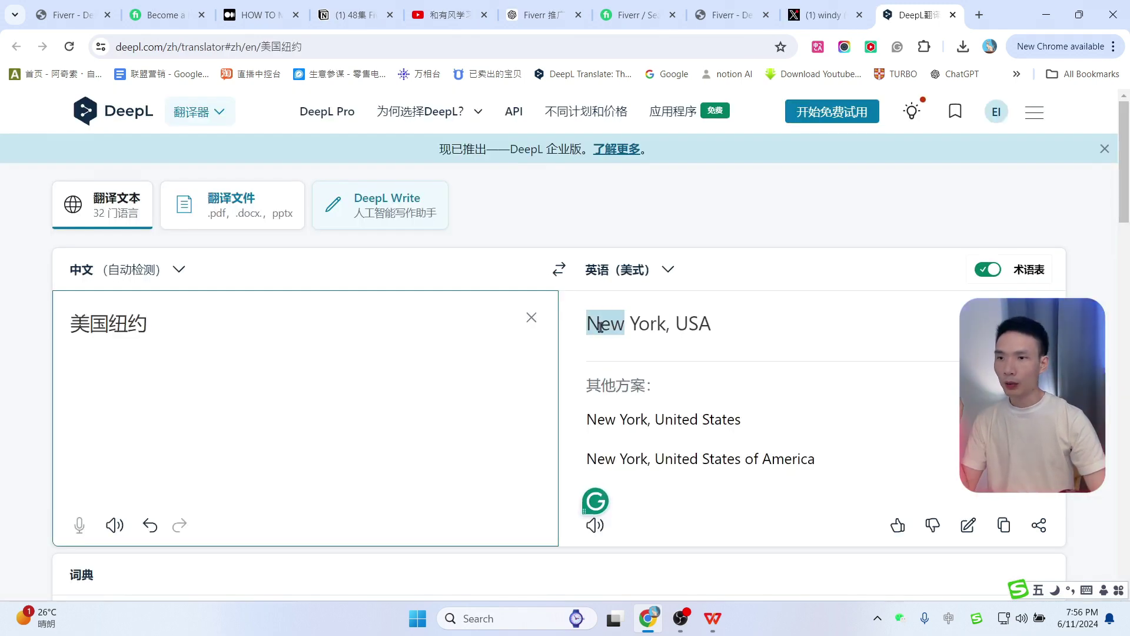
{"action": "left_click", "coordinate": [677, 424]}
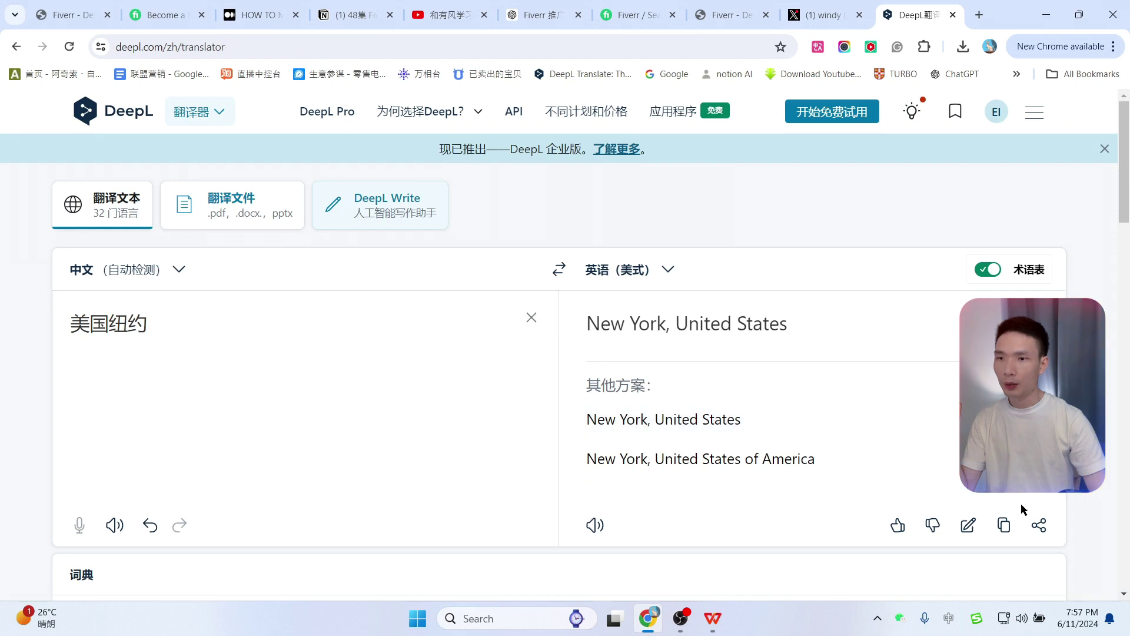
Switch back to the X profile editor and enter "New York, United States" as the location.
{"action": "left_click", "coordinate": [845, 3]}
{"action": "type", "text": "New York, United States"}
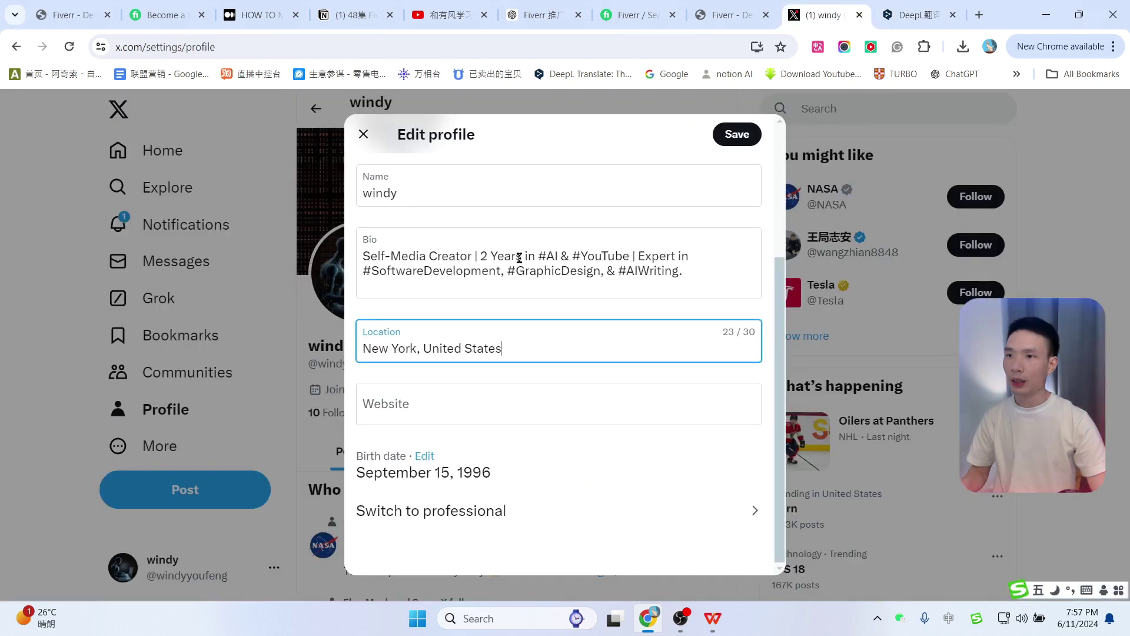
Switch to the Fiverr Affiliates Default and Deep Links page and copy the Fiverr Marketplace (New plan) link.
{"action": "left_click", "coordinate": [446, 14]}
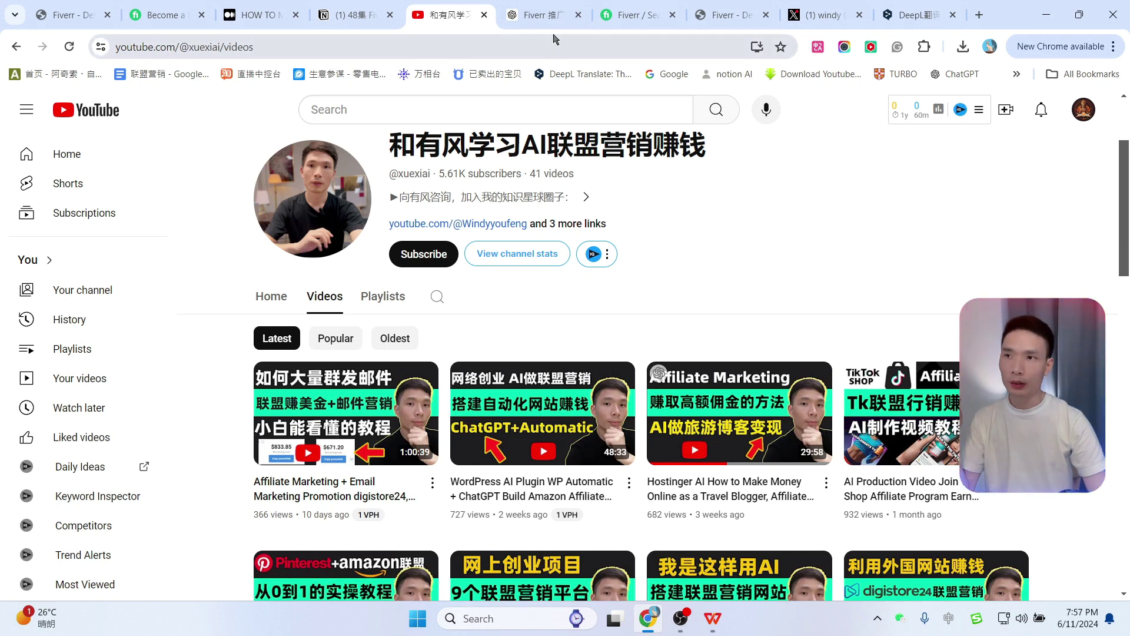
{"action": "left_click", "coordinate": [565, 14]}
{"action": "left_click", "coordinate": [727, 15]}
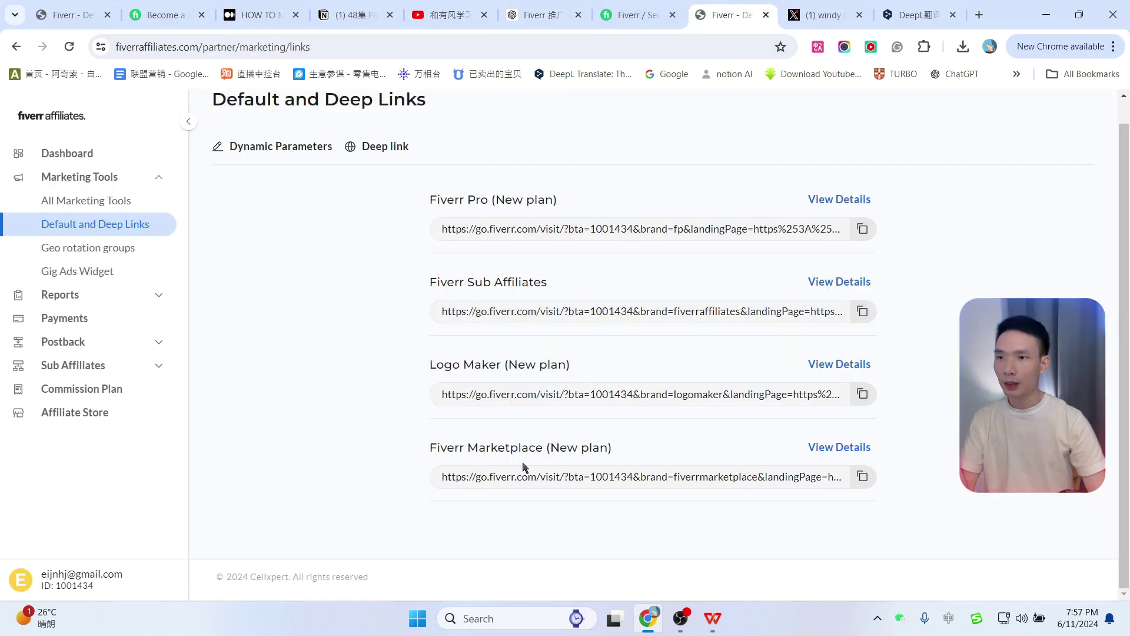
{"action": "left_click_drag", "start_coordinate": [428, 448], "coordinate": [538, 442]}
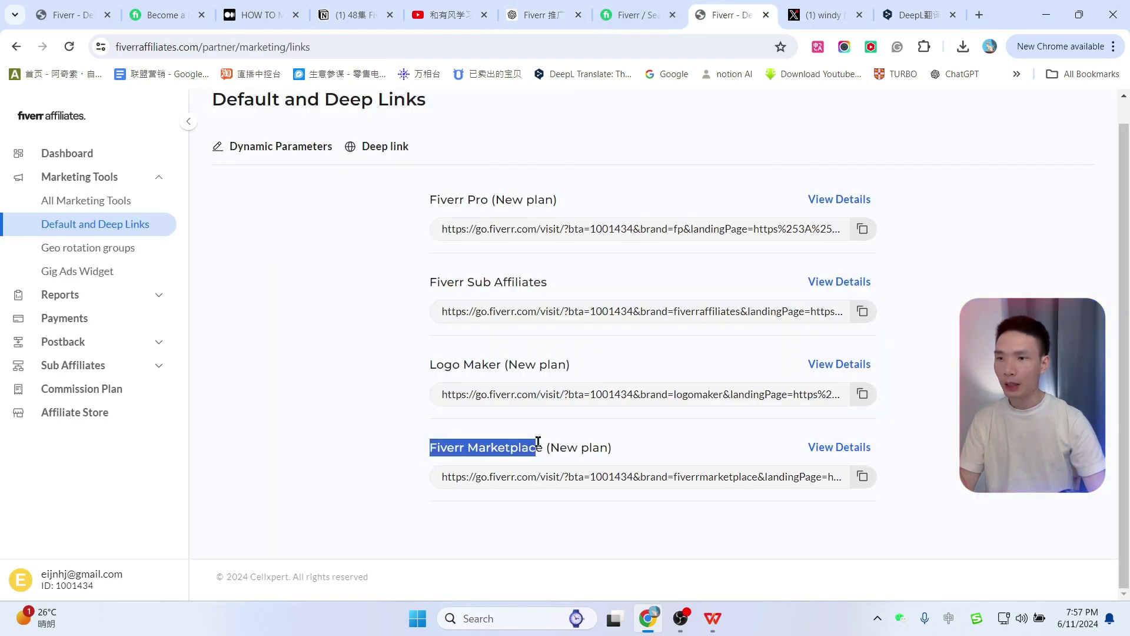
{"action": "left_click", "coordinate": [686, 452]}
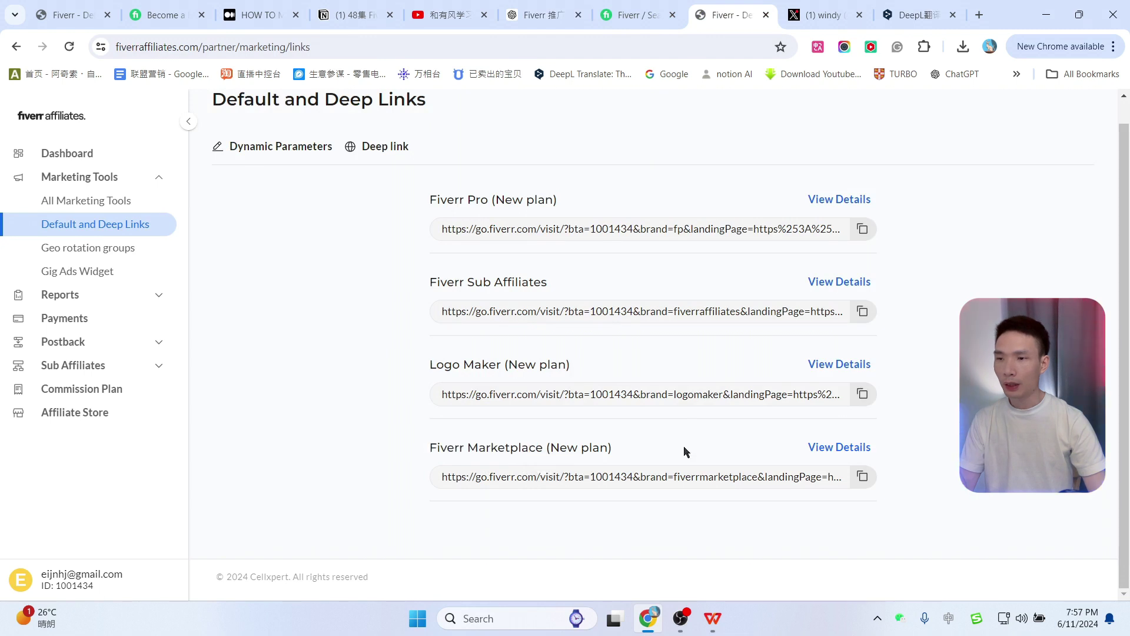
{"action": "left_click", "coordinate": [863, 478]}
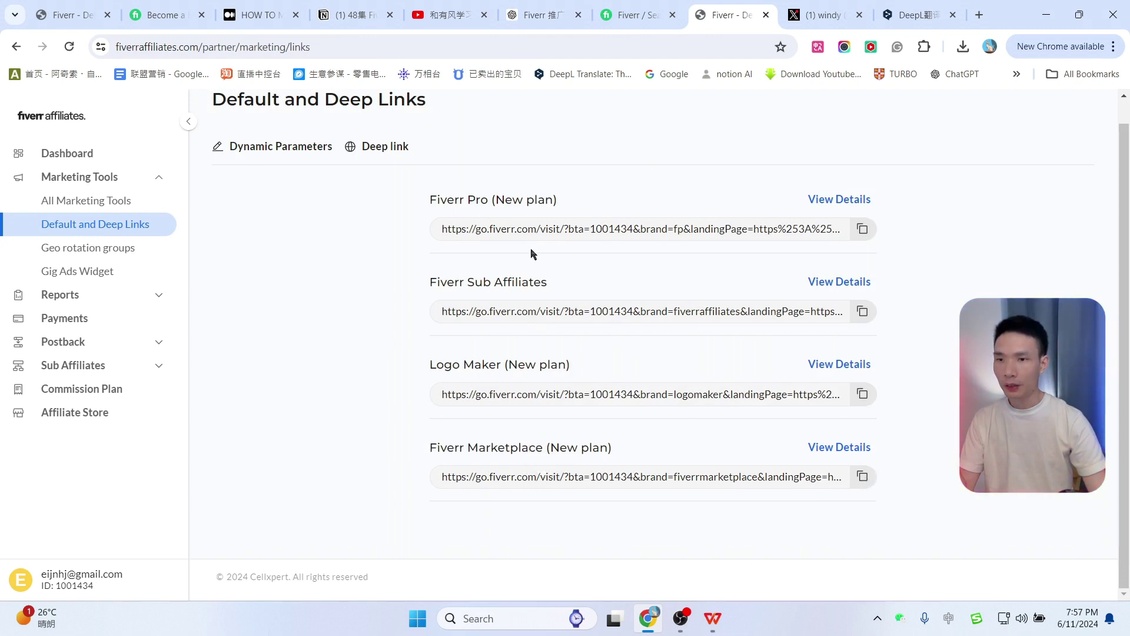
Clear the deep link's landing page, save it, and copy the plain Fiverr Marketplace (New plan) affiliate link.
{"action": "left_click", "coordinate": [385, 147]}
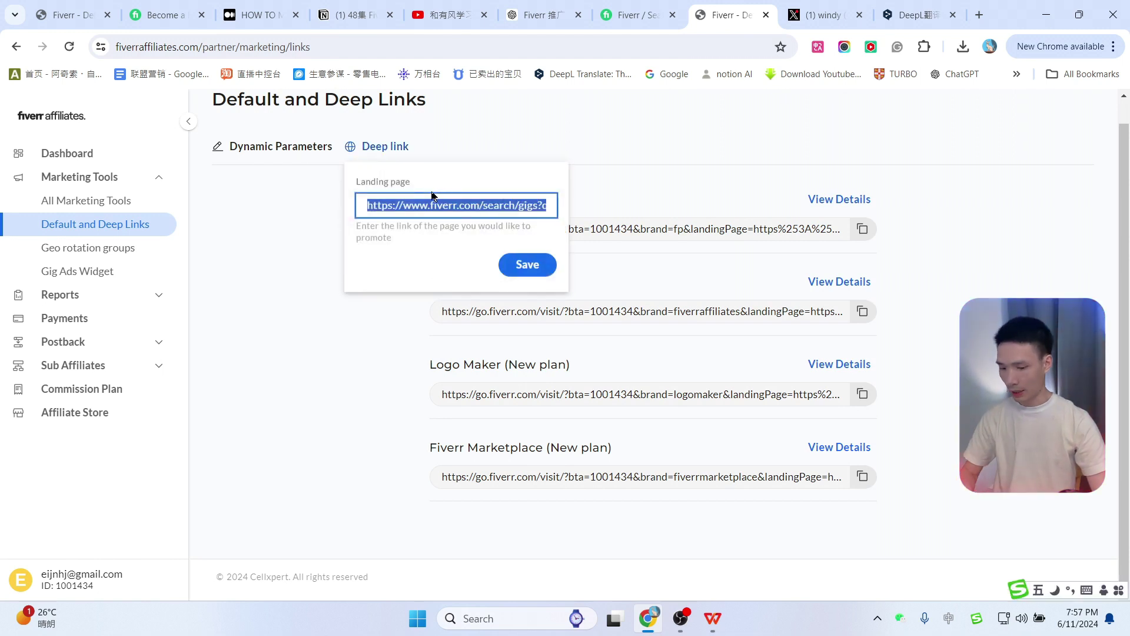
{"action": "key", "text": "BackSpace"}
{"action": "left_click", "coordinate": [530, 272]}
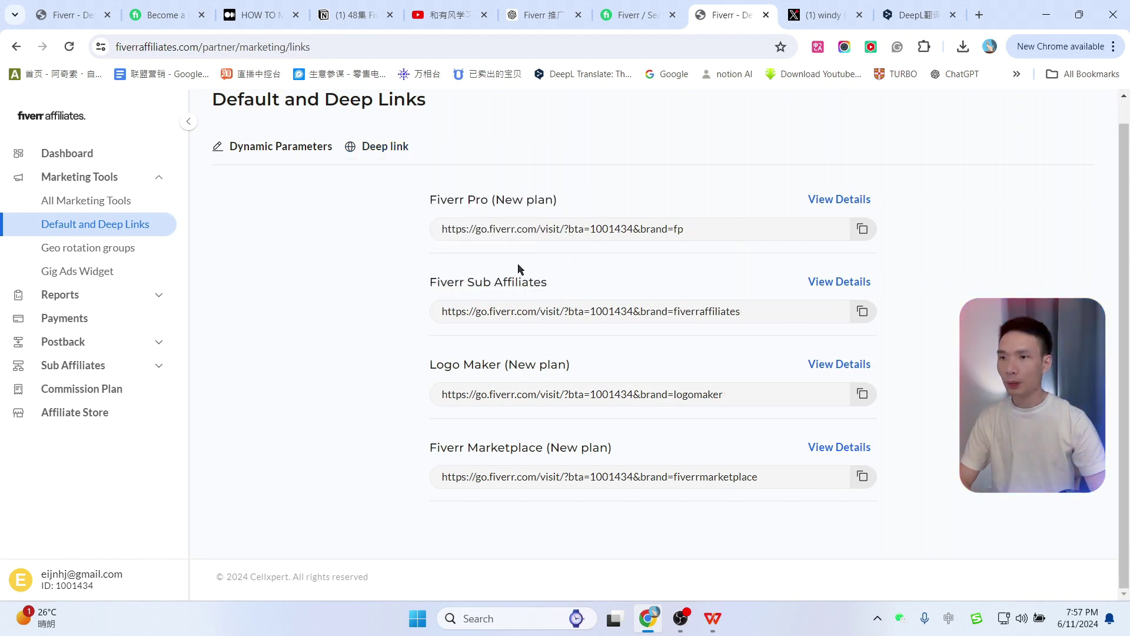
{"action": "left_click", "coordinate": [863, 477]}
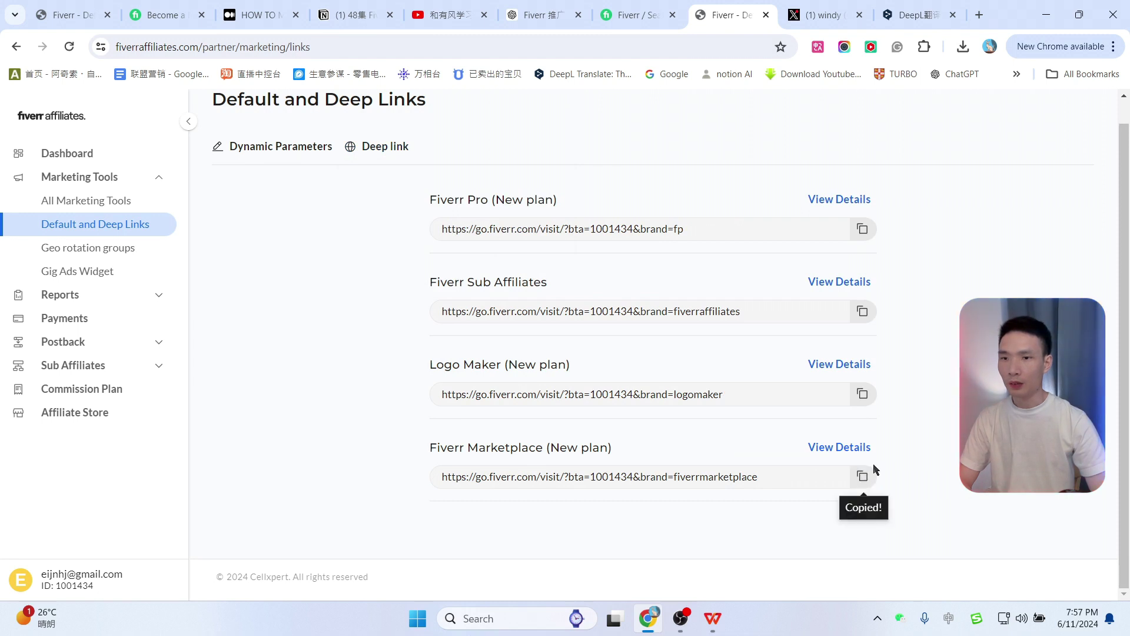
Switch back to X and paste the Fiverr Marketplace affiliate link as the profile's website.
{"action": "left_click", "coordinate": [825, 15]}
{"action": "key", "text": "ctrl+v"}
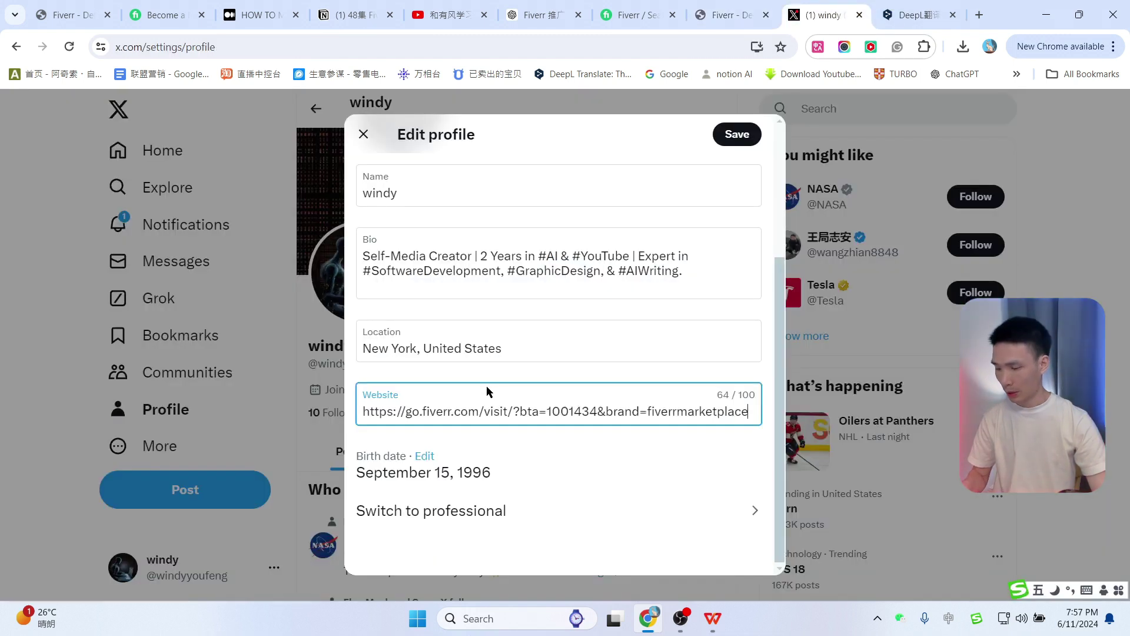
{"action": "left_click", "coordinate": [547, 285]}
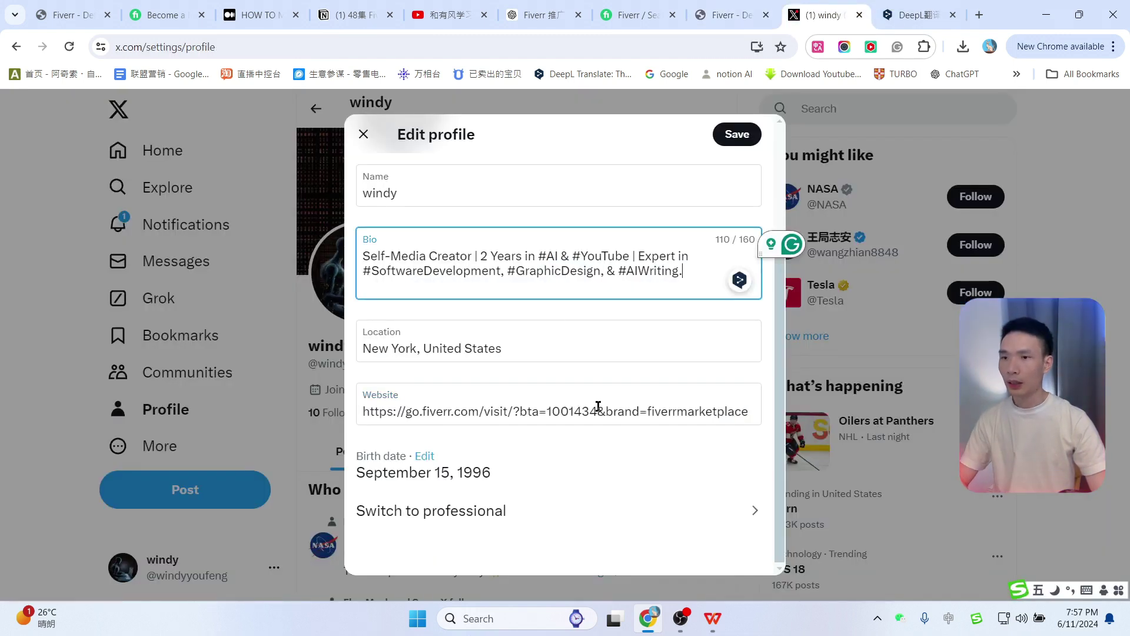
{"action": "scroll", "coordinate": [569, 425], "scroll_direction": "up", "scroll_amount": 3}
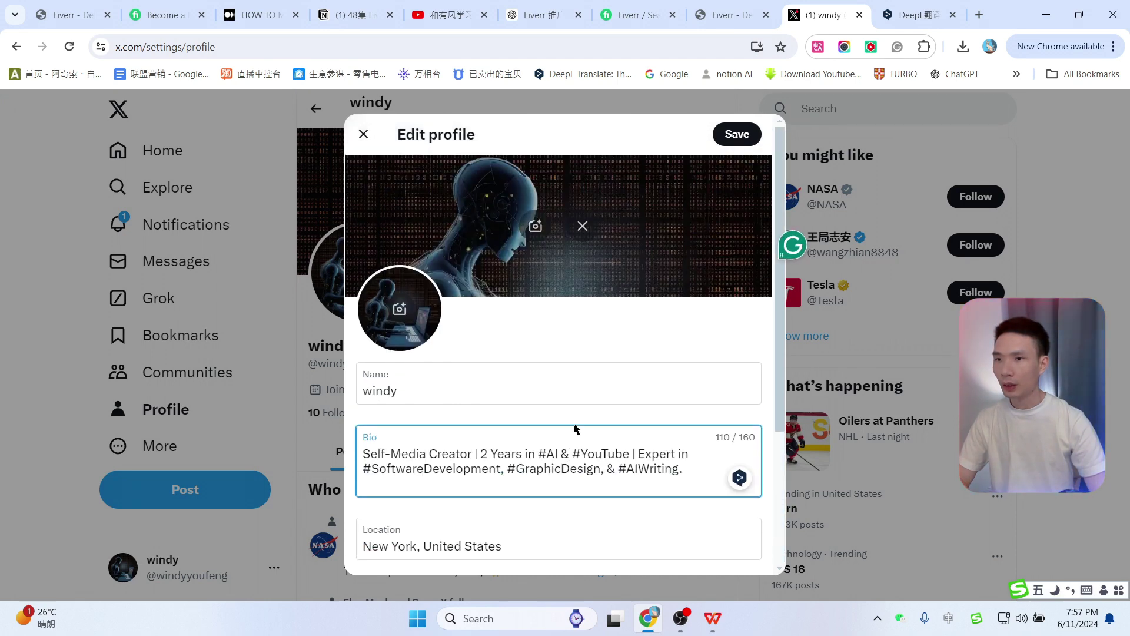
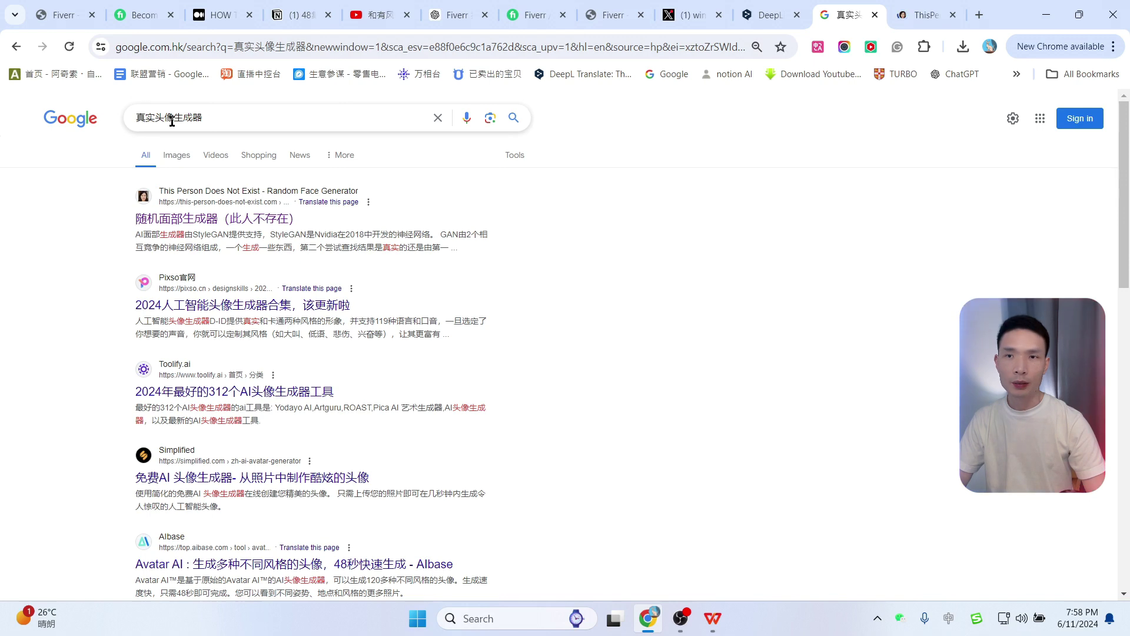
Open the 随机面部生成器 site from the Google results and set the gender to 男 and the age to 26-35岁.
{"action": "left_click", "coordinate": [177, 221]}
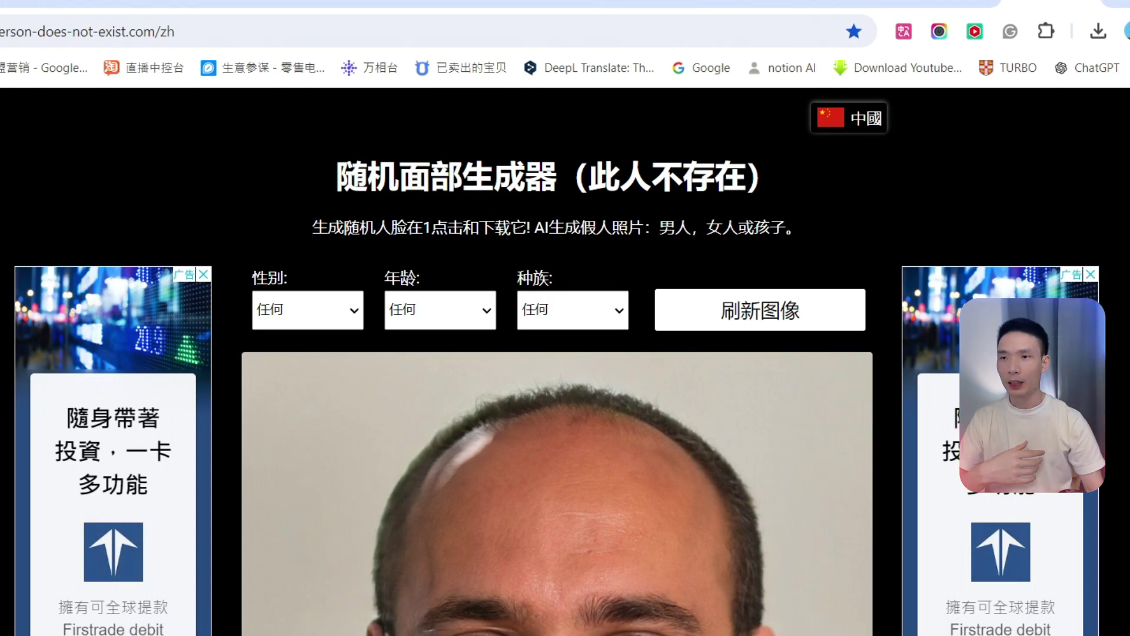
{"action": "scroll", "coordinate": [718, 231], "scroll_direction": "down", "scroll_amount": 6}
{"action": "scroll", "coordinate": [719, 232], "scroll_direction": "up", "scroll_amount": 6}
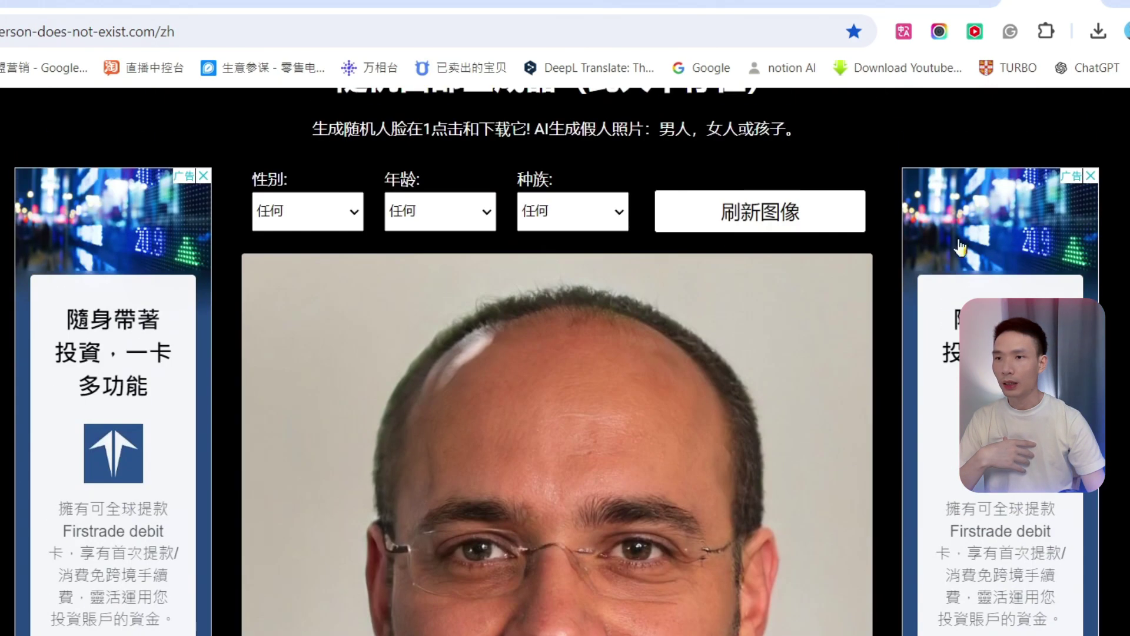
{"action": "scroll", "coordinate": [718, 232], "scroll_direction": "up", "scroll_amount": 1}
{"action": "left_click", "coordinate": [334, 315]}
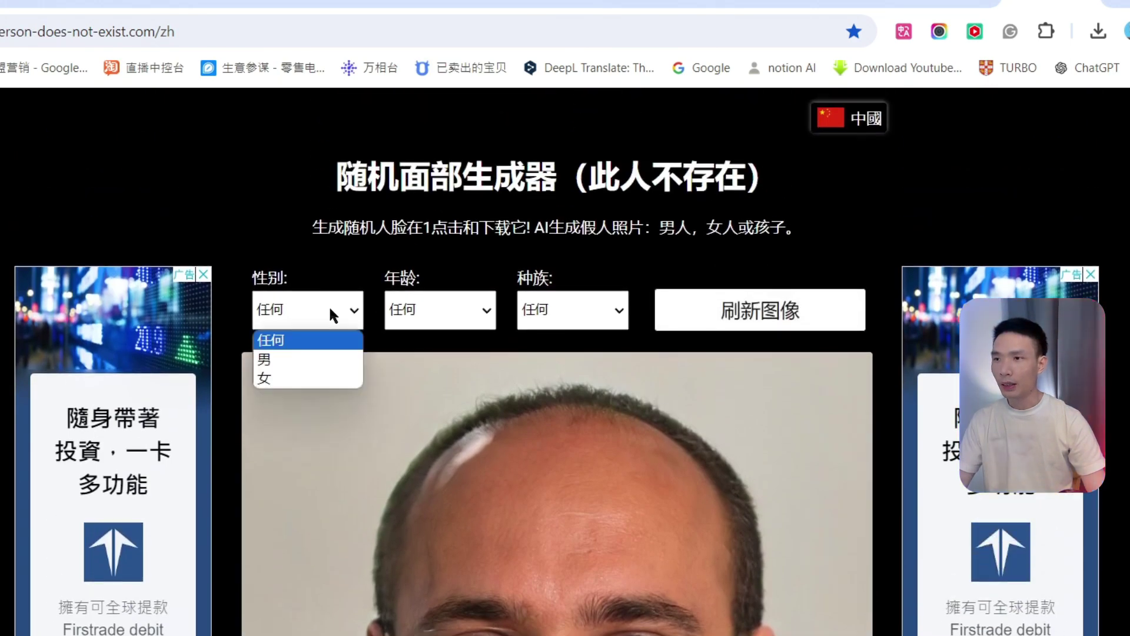
{"action": "left_click", "coordinate": [445, 321]}
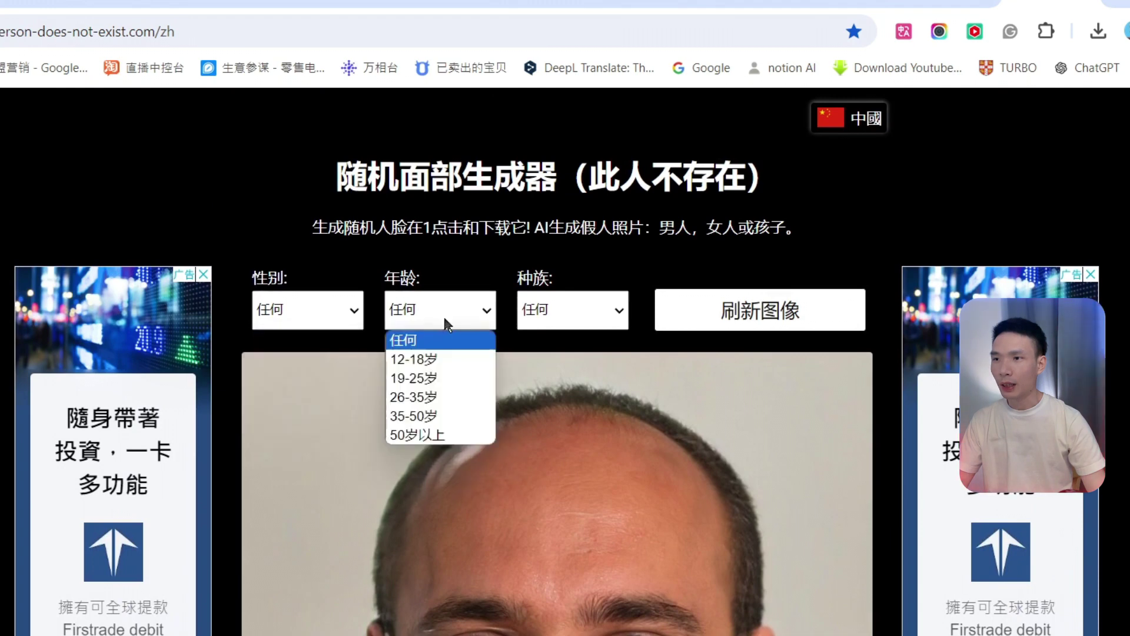
{"action": "left_click", "coordinate": [432, 398]}
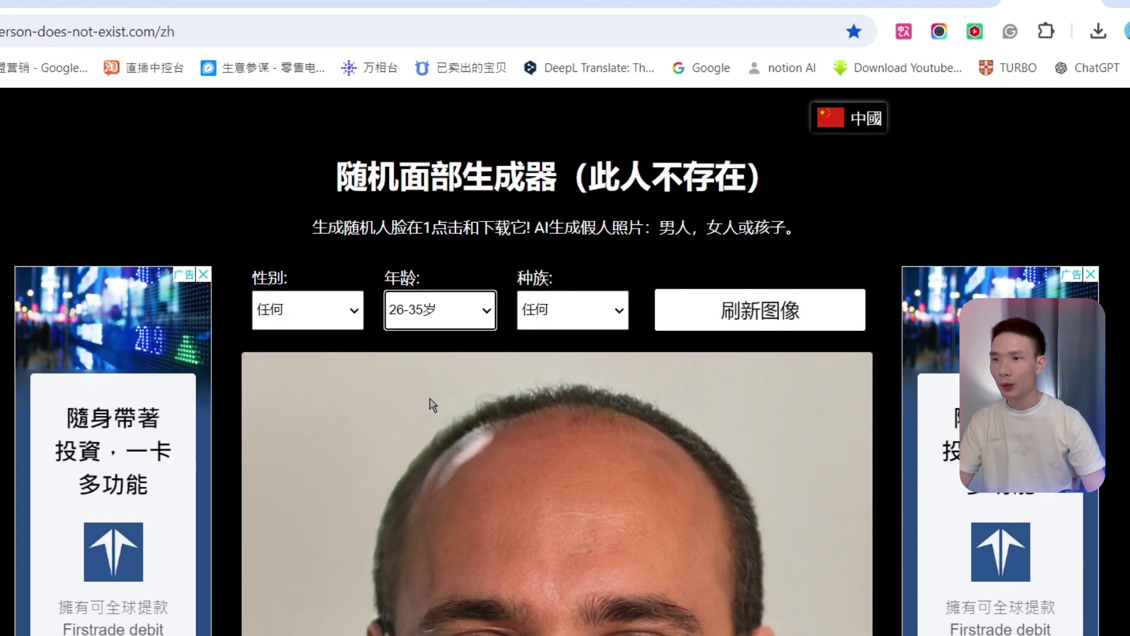
{"action": "left_click", "coordinate": [544, 318]}
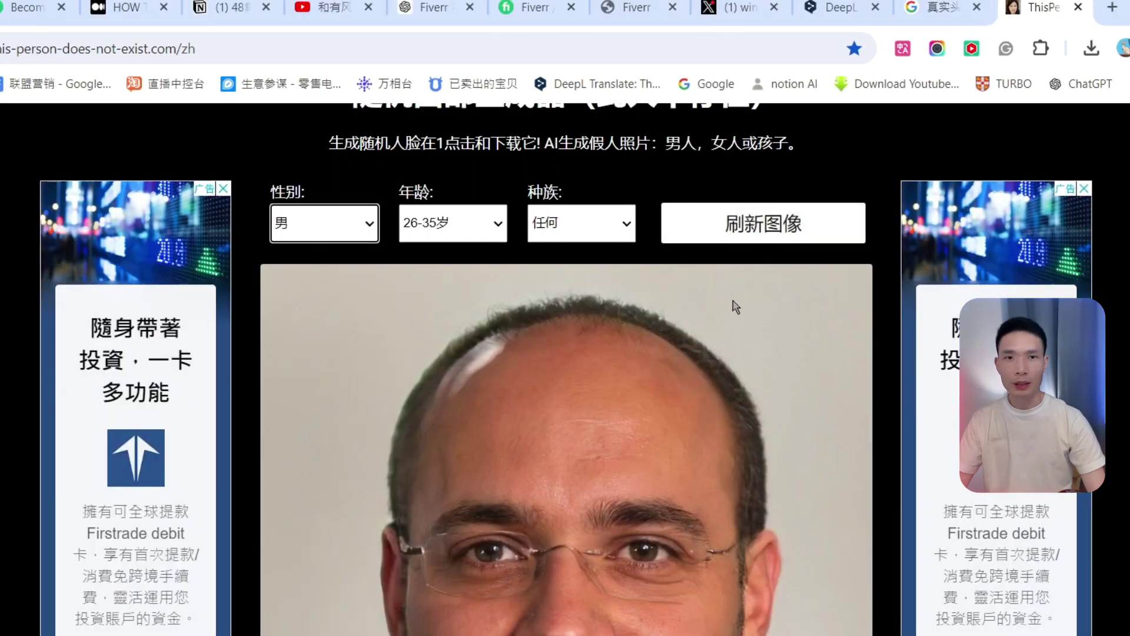
Download the generated portrait of the bearded man with glasses.
{"action": "scroll", "coordinate": [503, 356], "scroll_direction": "down", "scroll_amount": 3}
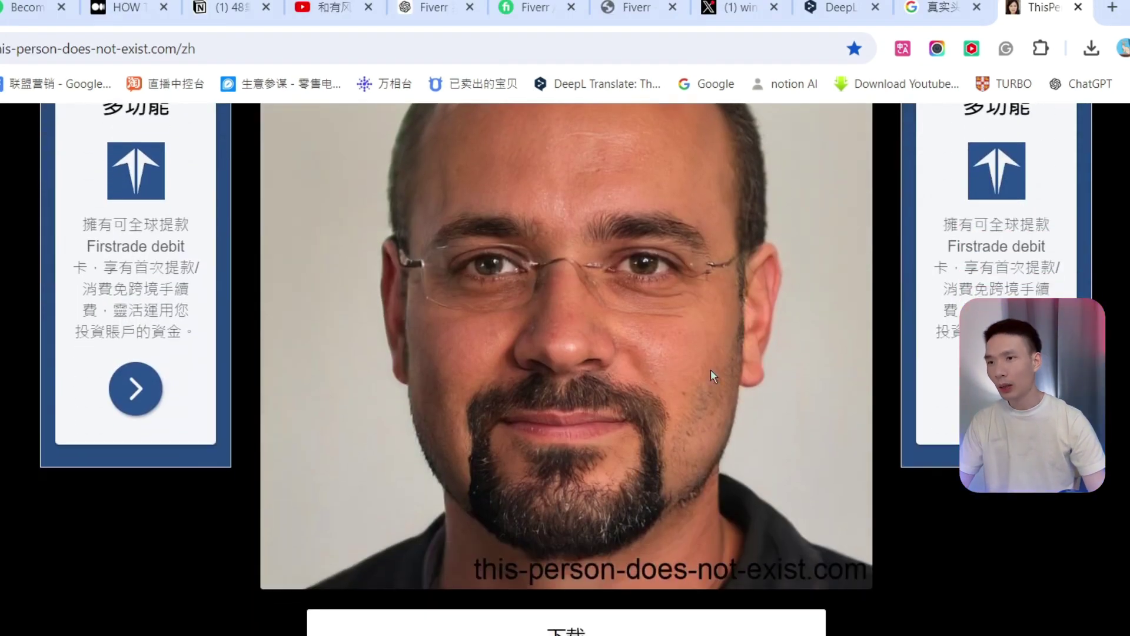
{"action": "scroll", "coordinate": [726, 366], "scroll_direction": "up", "scroll_amount": 1}
{"action": "right_click", "coordinate": [656, 282]}
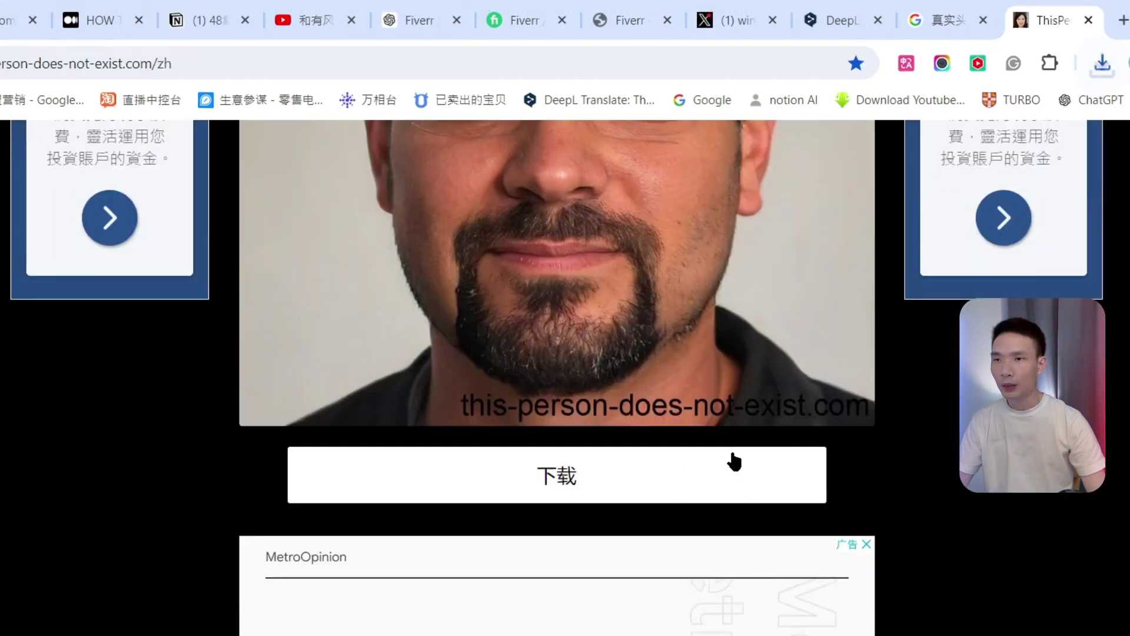
{"action": "left_click", "coordinate": [734, 461]}
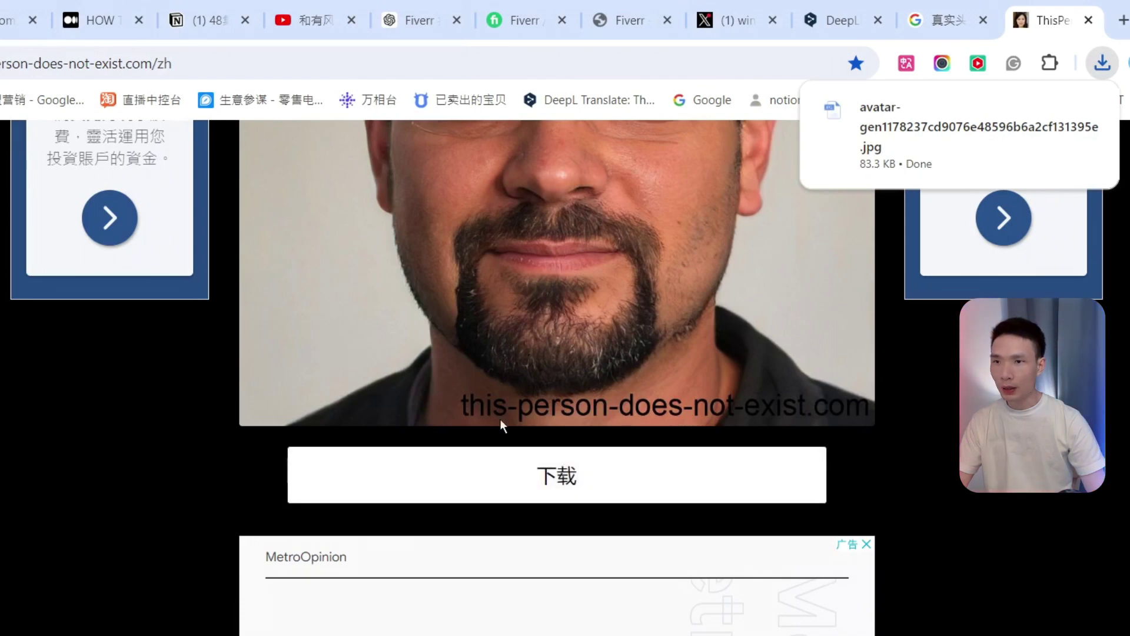
{"action": "scroll", "coordinate": [713, 405], "scroll_direction": "up", "scroll_amount": 2}
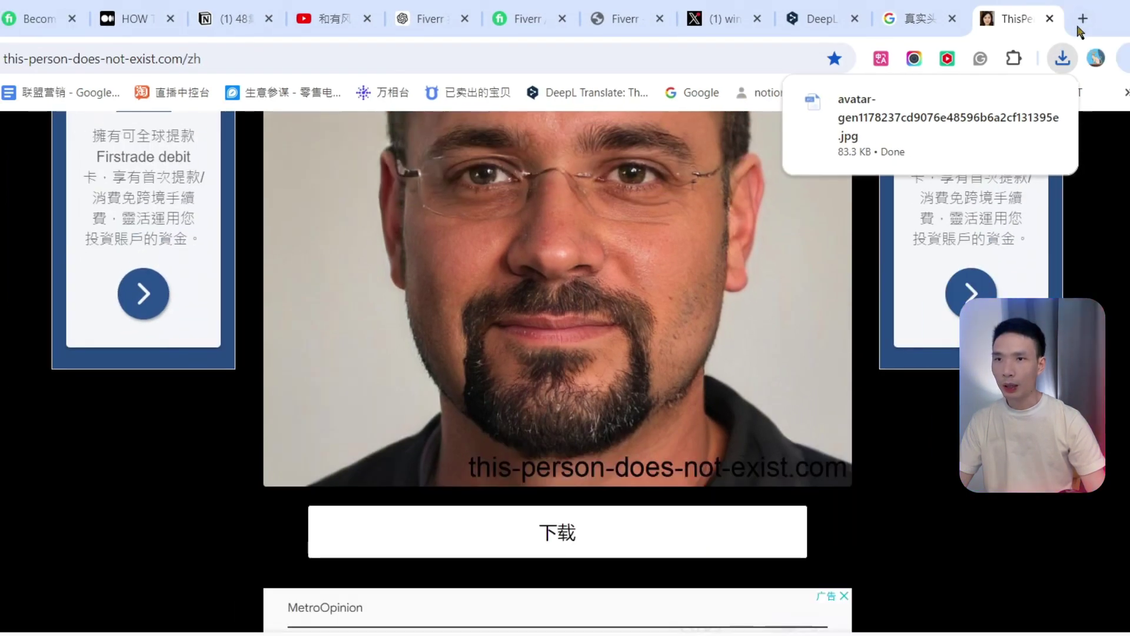
Open photopea.com in a new tab and load the downloaded avatar JPG into it.
{"action": "left_click", "coordinate": [1082, 20]}
{"action": "type", "text": "pea.com"}
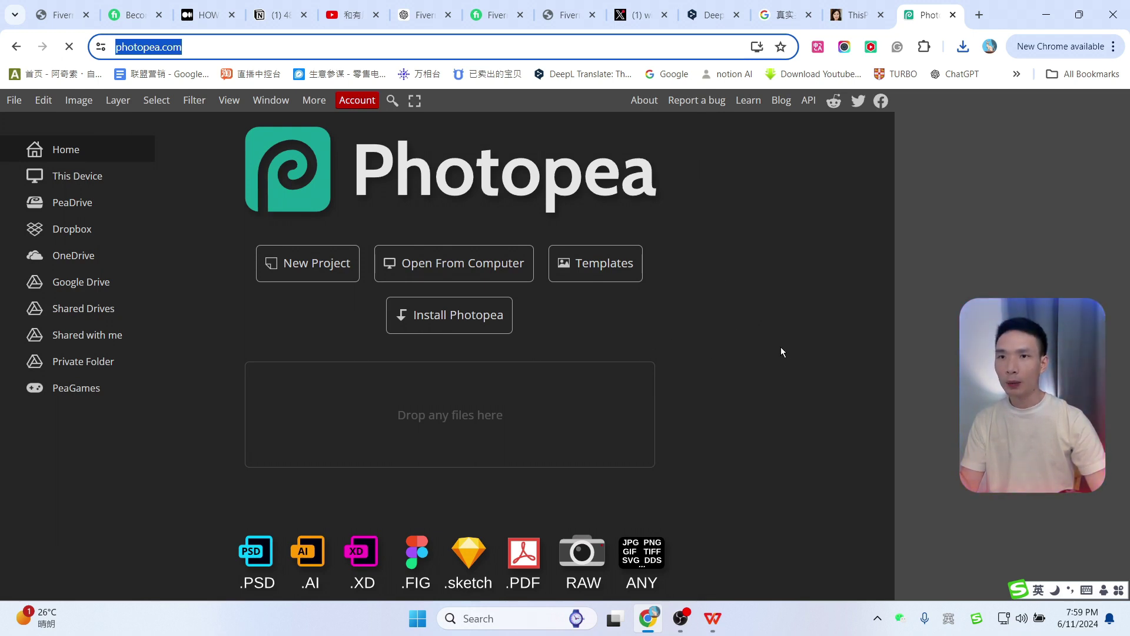
{"action": "left_click", "coordinate": [964, 47]}
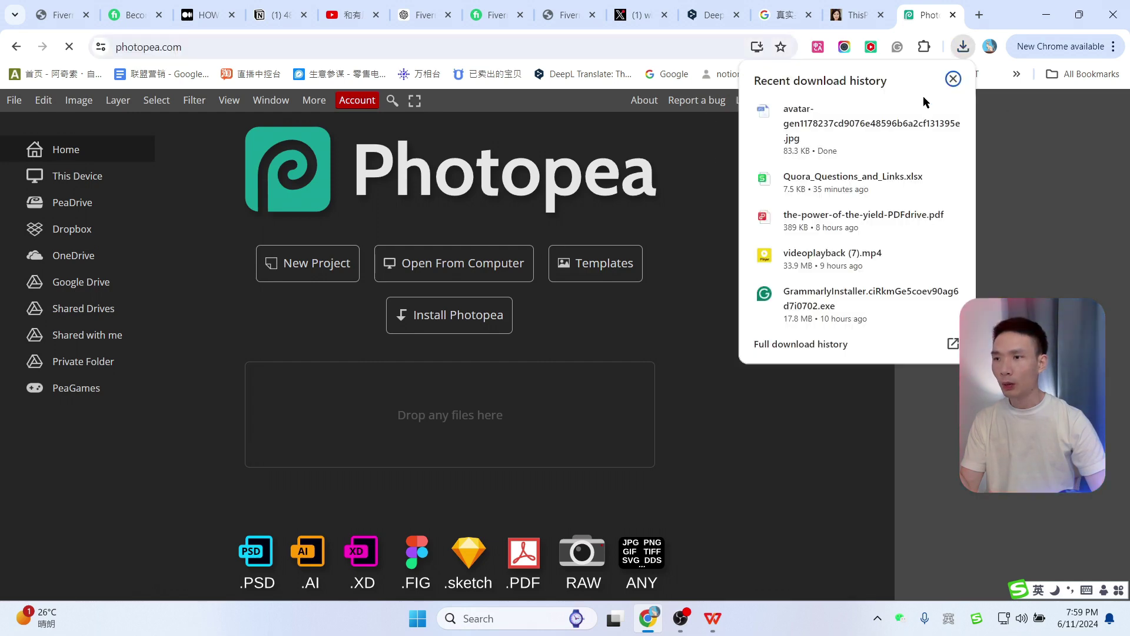
{"action": "left_click_drag", "start_coordinate": [760, 111], "coordinate": [2, 249]}
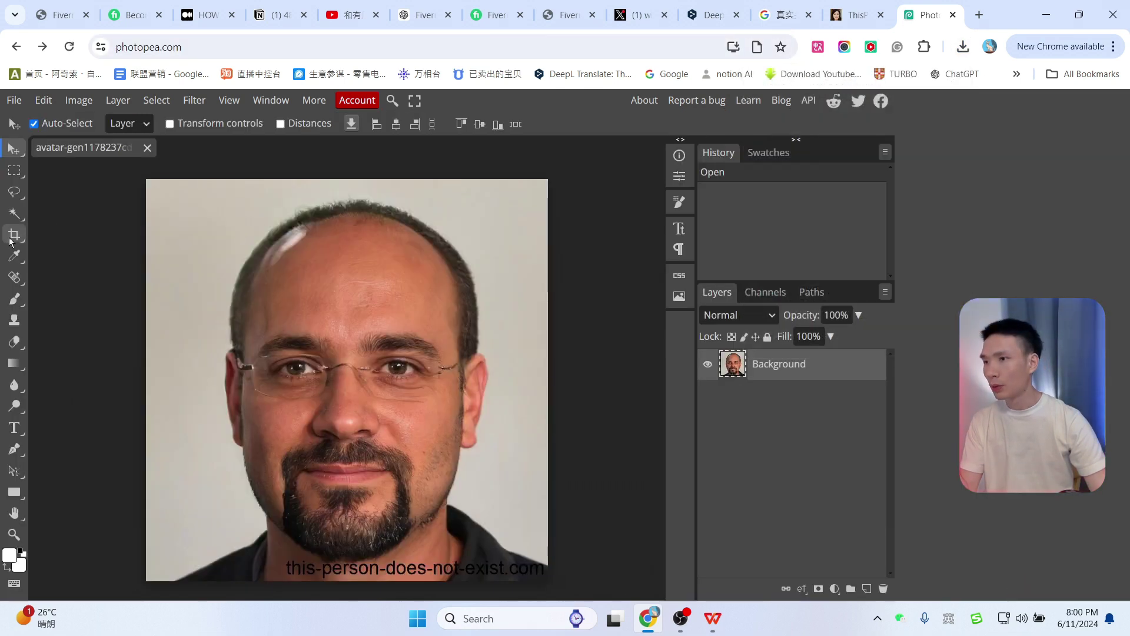
Crop the portrait's lower edge just above the this-person-does-not-exist.com watermark.
{"action": "left_click", "coordinate": [15, 235]}
{"action": "scroll", "coordinate": [360, 503], "scroll_direction": "down", "scroll_amount": 2}
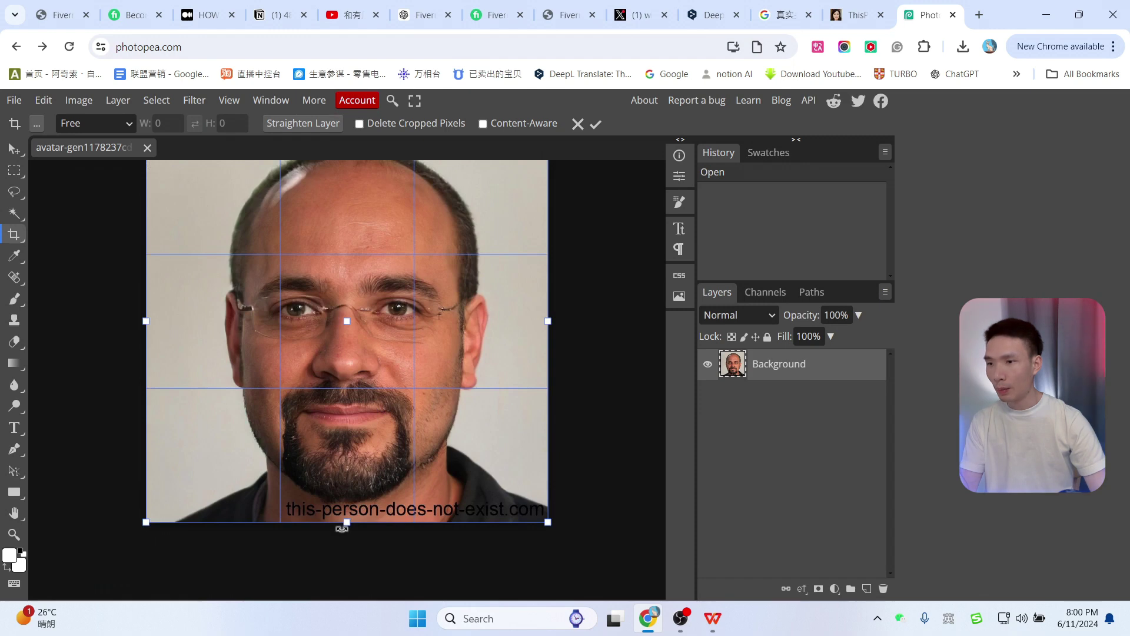
{"action": "left_click_drag", "start_coordinate": [346, 524], "coordinate": [347, 501]}
{"action": "left_click", "coordinate": [596, 124]}
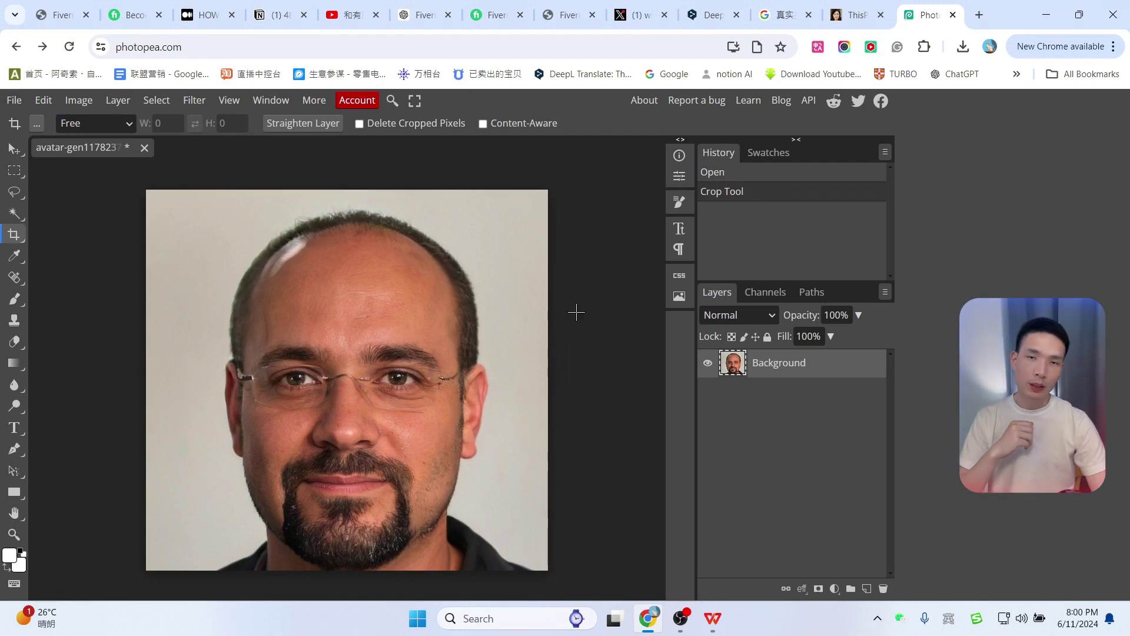
Export the cropped portrait as a JPG file.
{"action": "left_click", "coordinate": [13, 102]}
{"action": "mouse_move", "coordinate": [72, 321]}
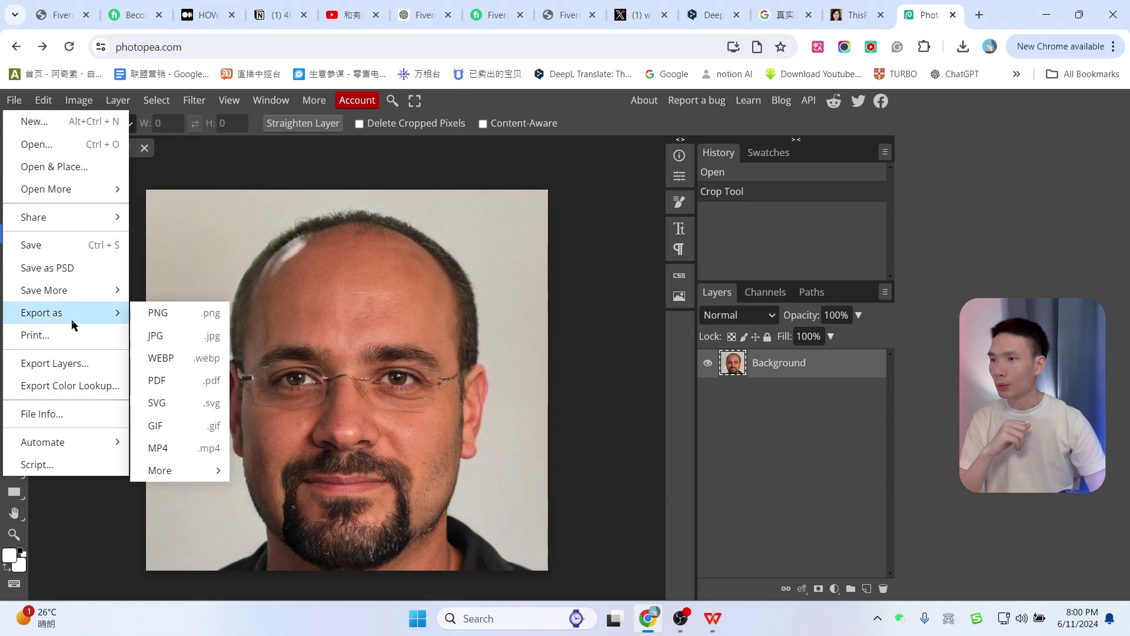
{"action": "left_click", "coordinate": [159, 329]}
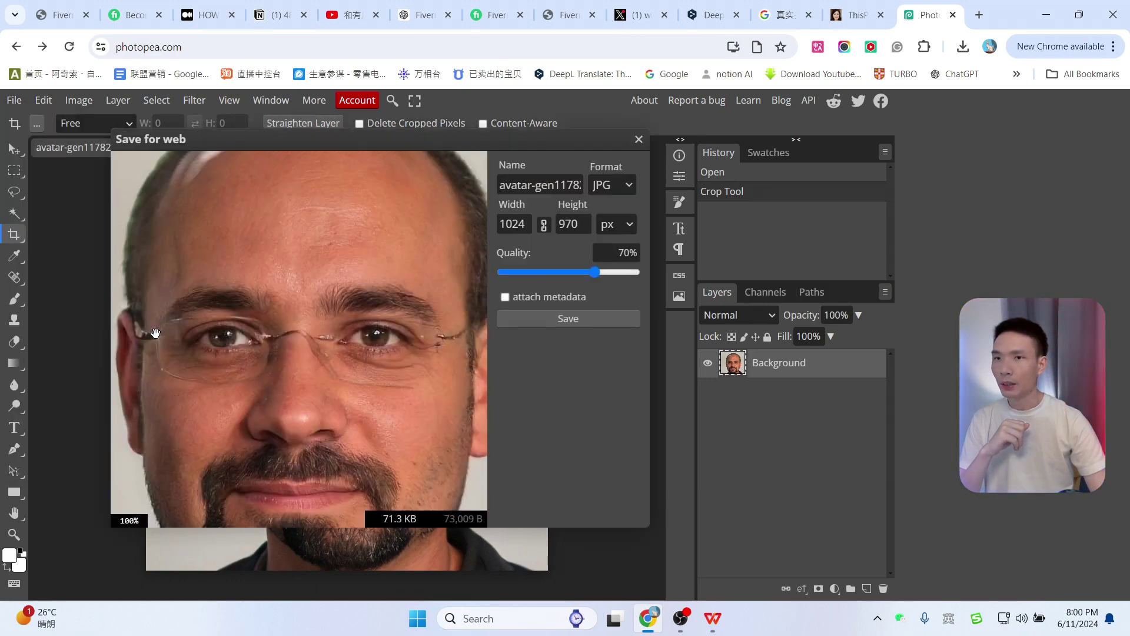
{"action": "left_click", "coordinate": [565, 318]}
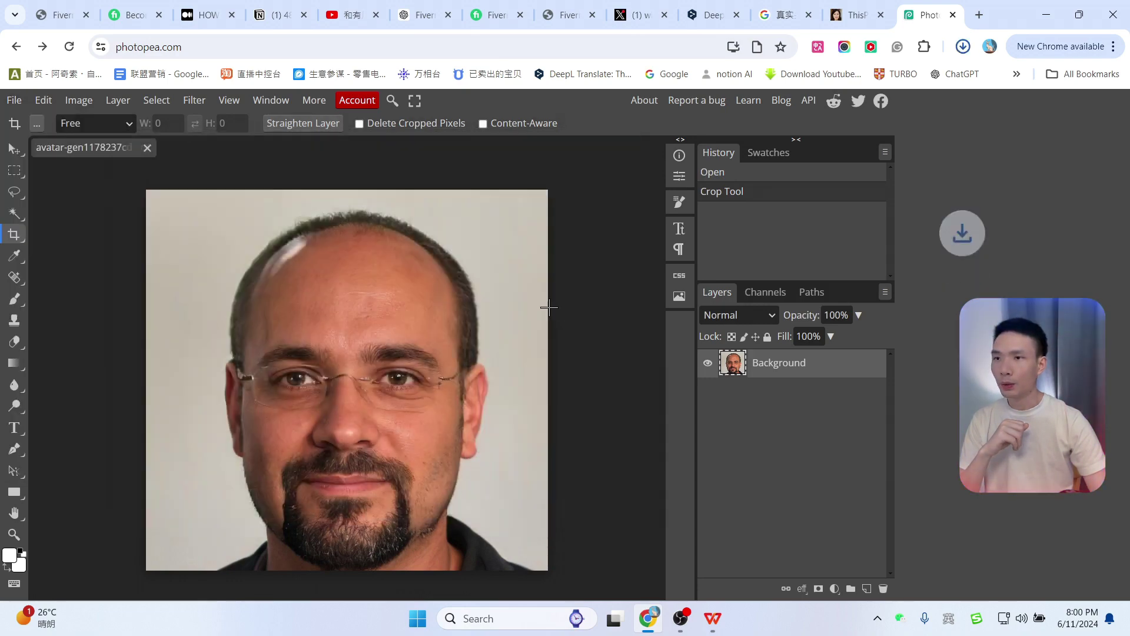
Close the face generator and Google results tabs, then replace the X profile picture with the cropped portrait.
{"action": "left_click", "coordinate": [881, 15]}
{"action": "left_click", "coordinate": [808, 15]}
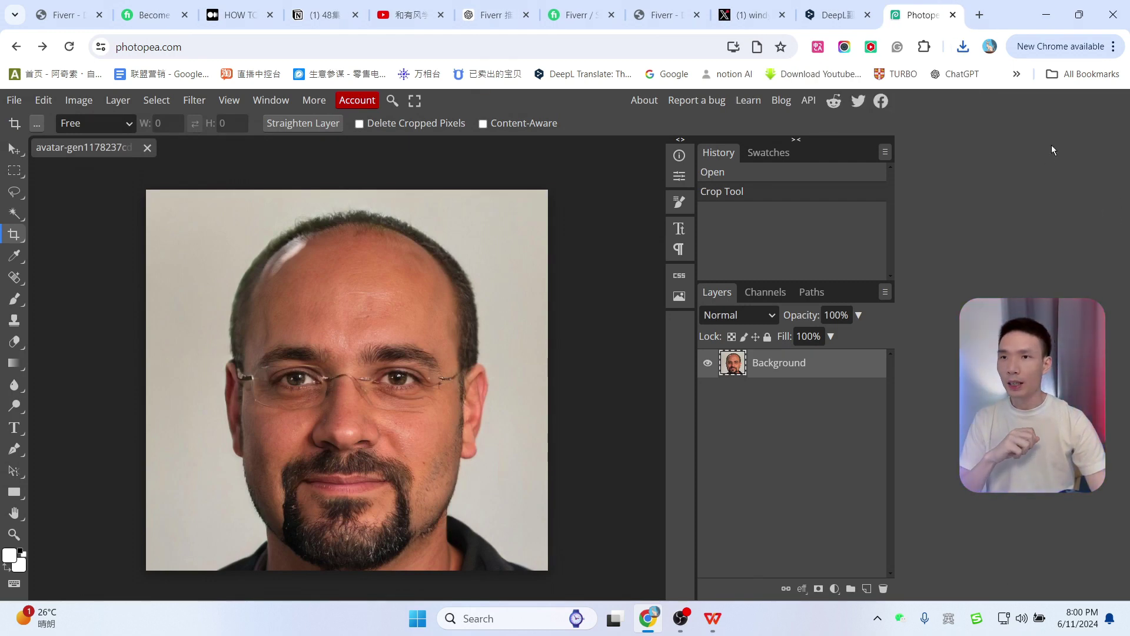
{"action": "left_click", "coordinate": [746, 11]}
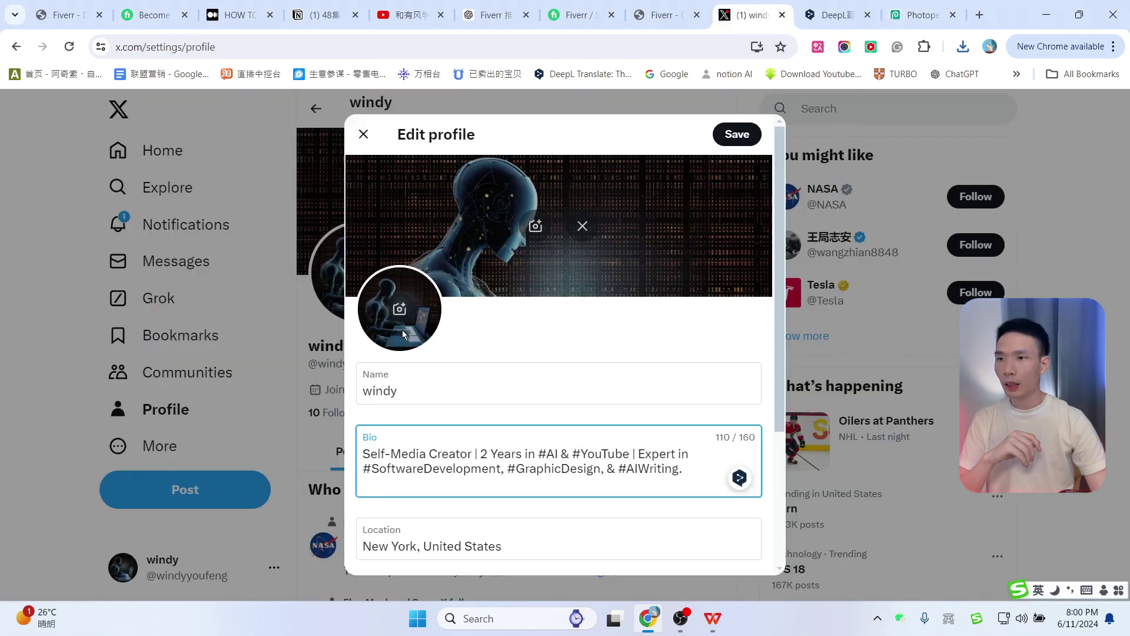
{"action": "left_click", "coordinate": [408, 310]}
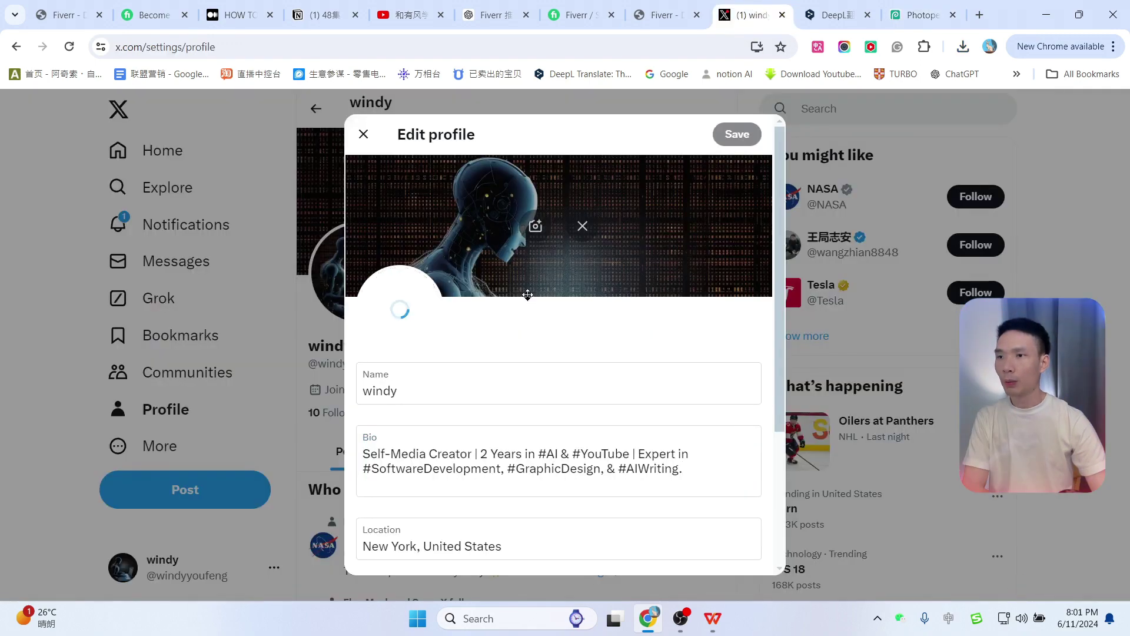
{"action": "left_click", "coordinate": [752, 136]}
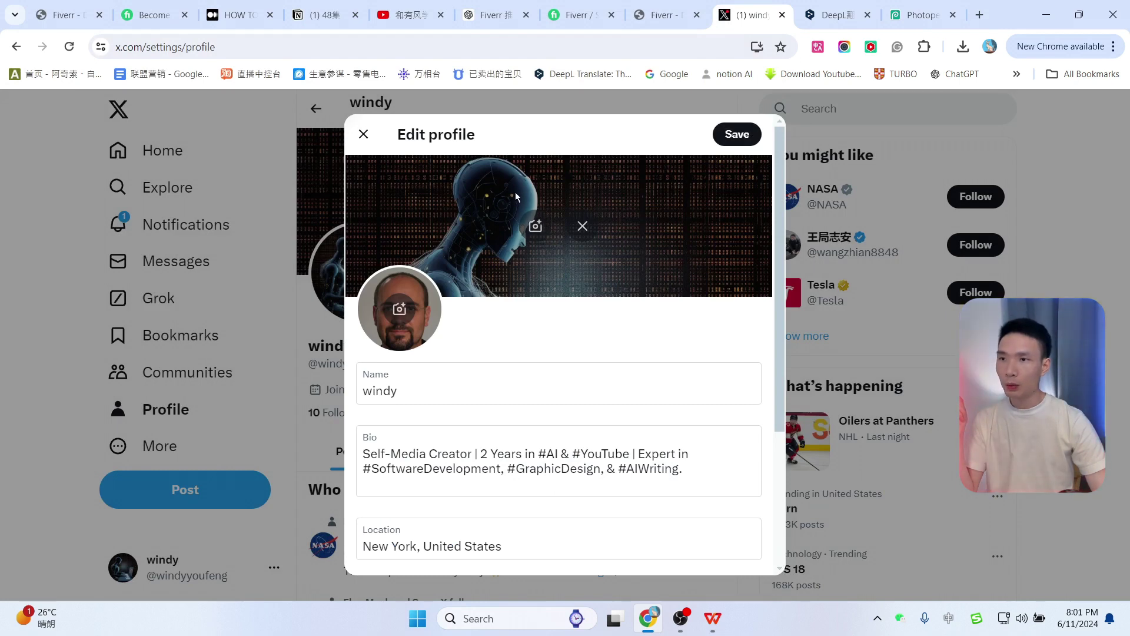
Open pexels.com in the DeepL tab, browse its free stock photos and search for "travel" images.
{"action": "left_click", "coordinate": [836, 15]}
{"action": "left_click", "coordinate": [669, 46]}
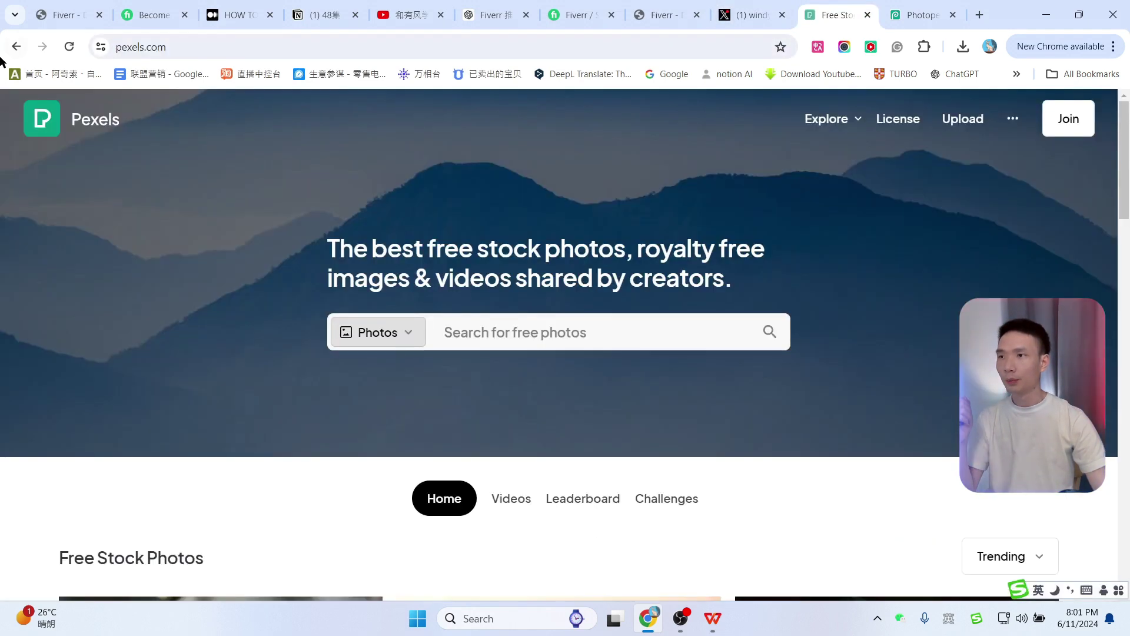
{"action": "scroll", "coordinate": [691, 287], "scroll_direction": "down", "scroll_amount": 4}
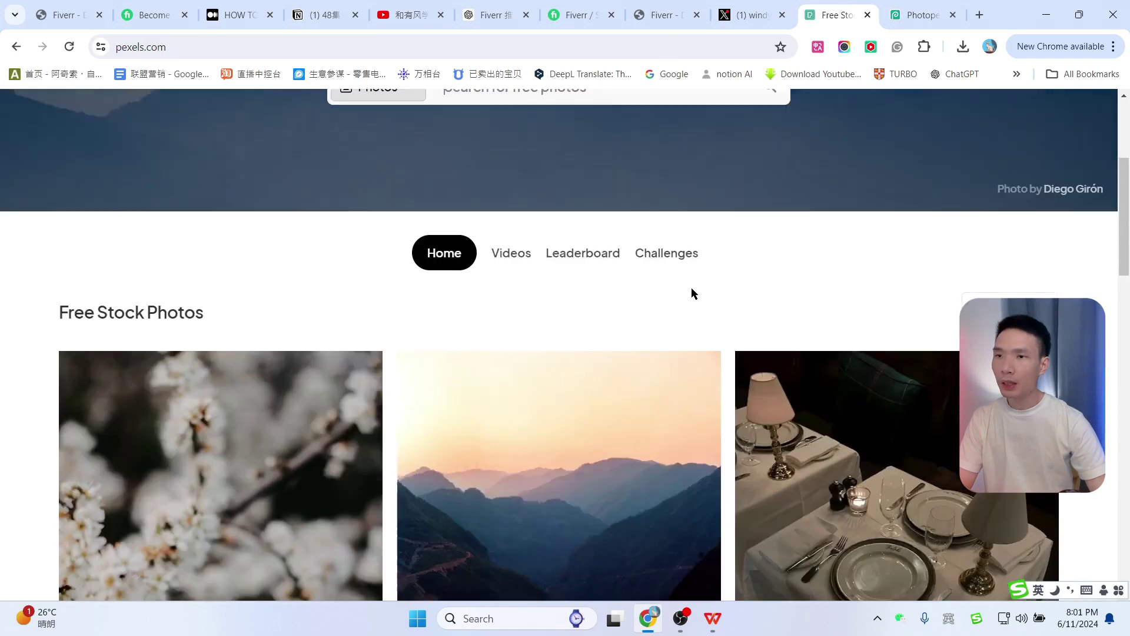
{"action": "scroll", "coordinate": [692, 287], "scroll_direction": "up", "scroll_amount": 4}
{"action": "scroll", "coordinate": [850, 242], "scroll_direction": "down", "scroll_amount": 15}
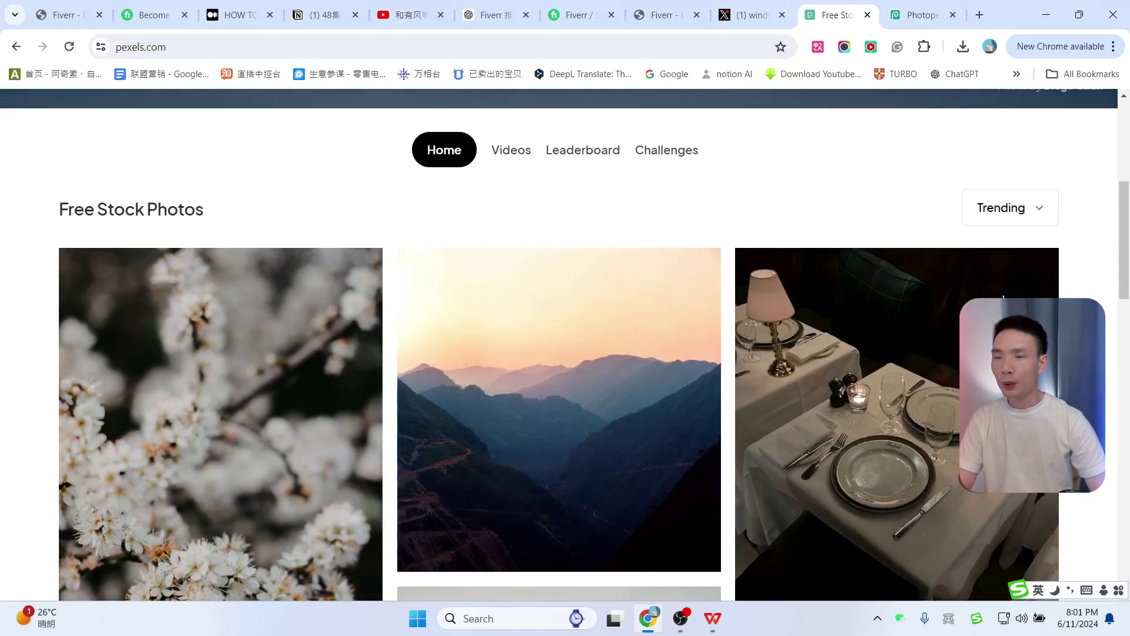
{"action": "scroll", "coordinate": [559, 375], "scroll_direction": "down", "scroll_amount": 10}
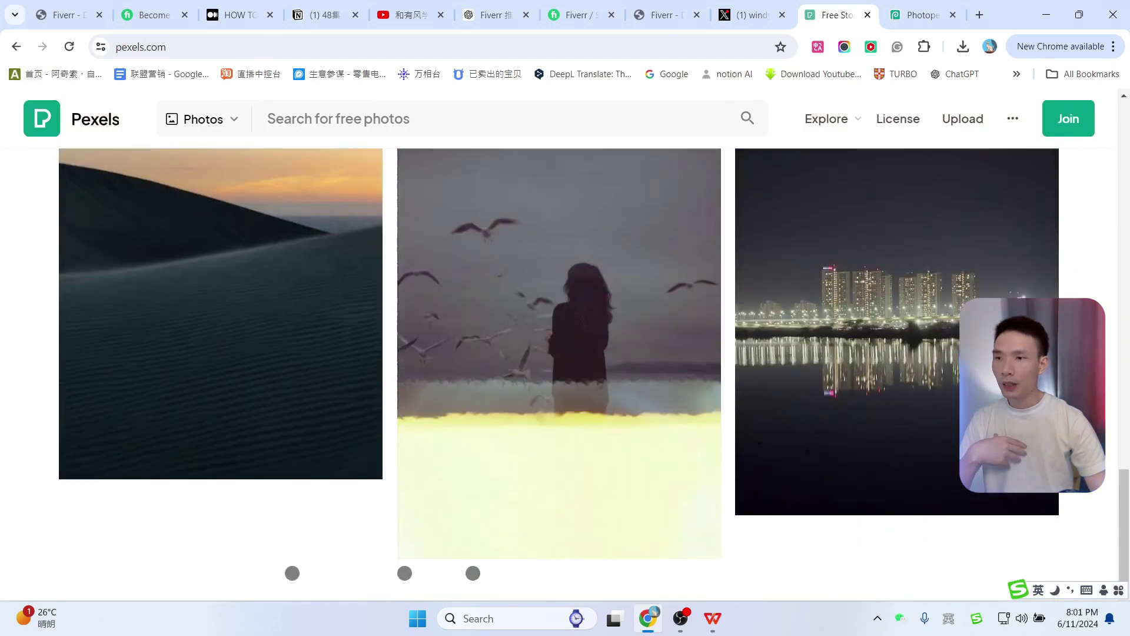
{"action": "scroll", "coordinate": [559, 374], "scroll_direction": "down", "scroll_amount": 10}
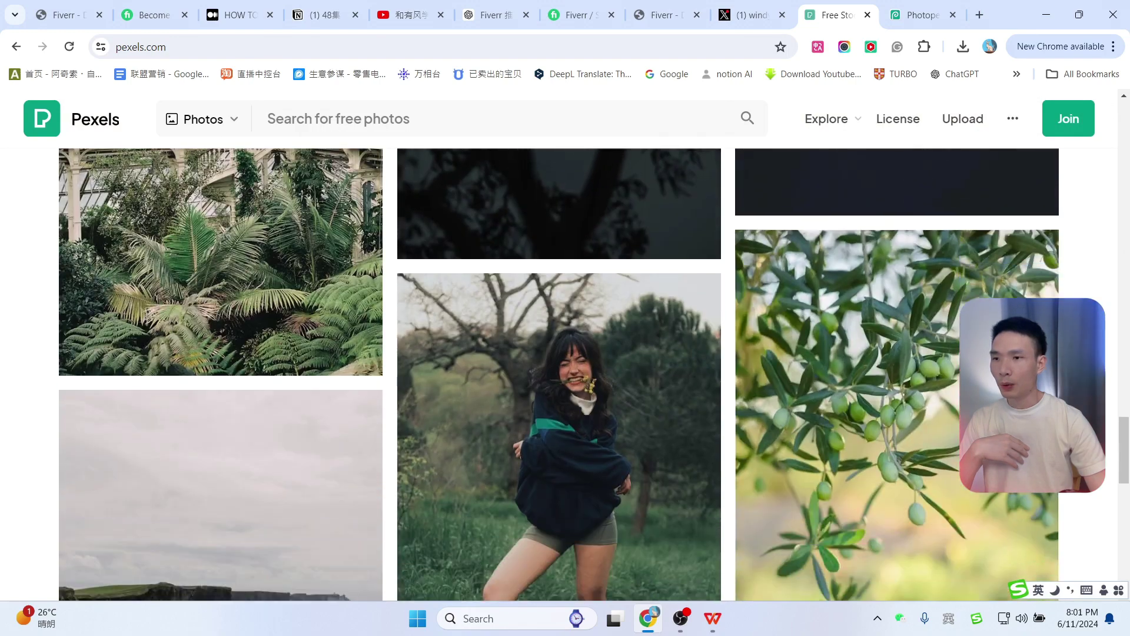
{"action": "type", "text": "travel"}
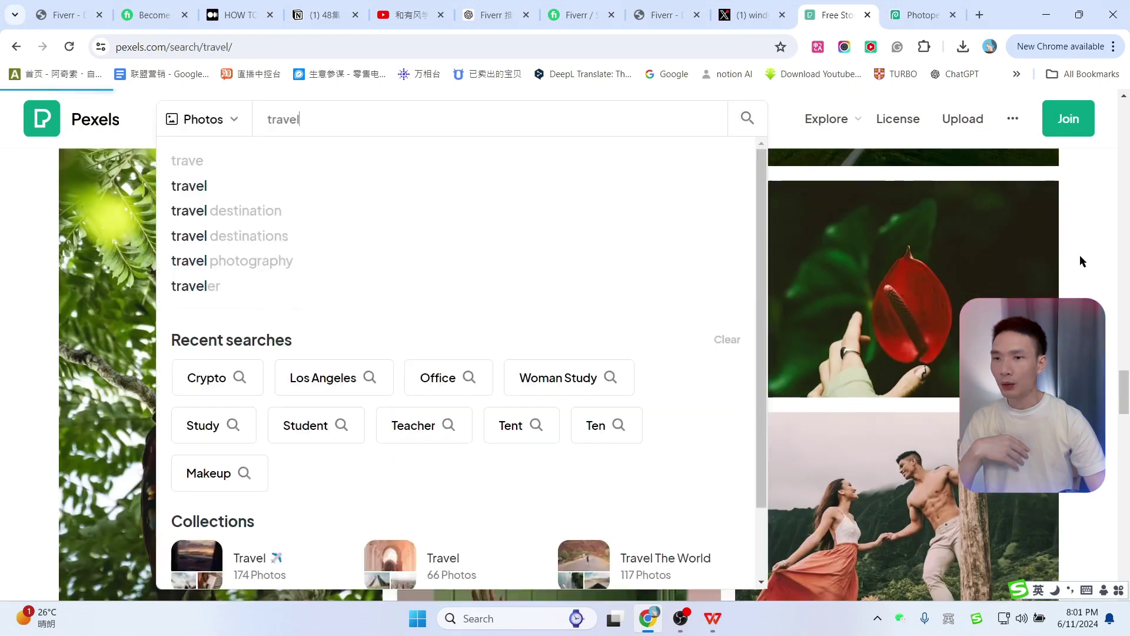
{"action": "key", "text": "Return"}
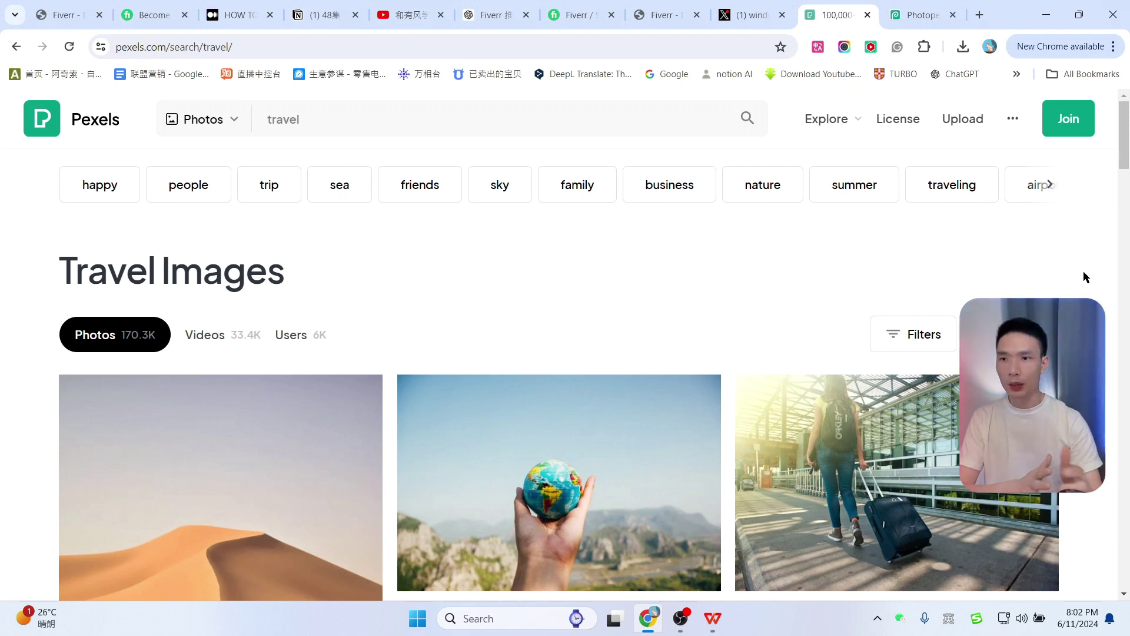
{"action": "scroll", "coordinate": [1083, 276], "scroll_direction": "down", "scroll_amount": 5}
Search Pexels for "office" photos and download the bright one with a potted palm and two white chairs.
{"action": "left_click", "coordinate": [471, 119]}
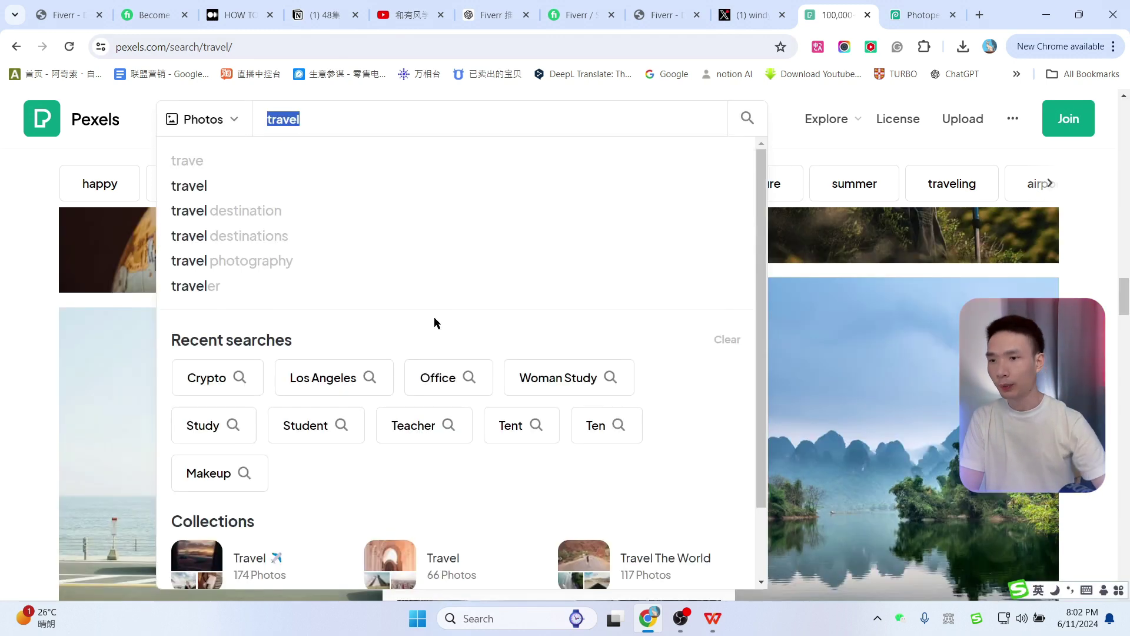
{"action": "left_click", "coordinate": [451, 380]}
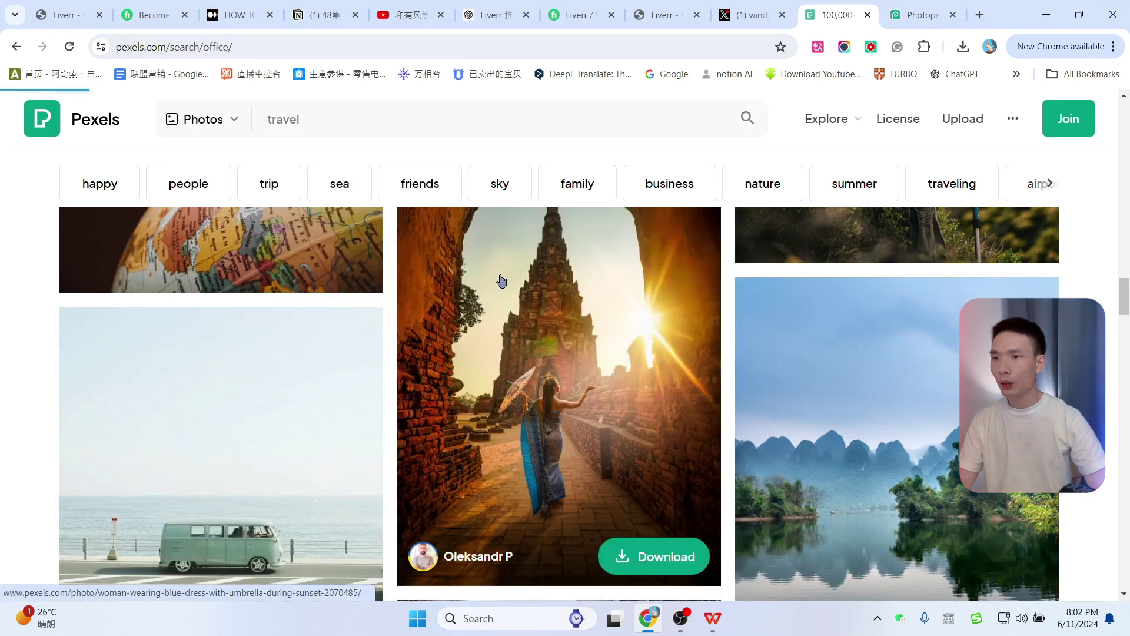
{"action": "scroll", "coordinate": [613, 294], "scroll_direction": "down", "scroll_amount": 5}
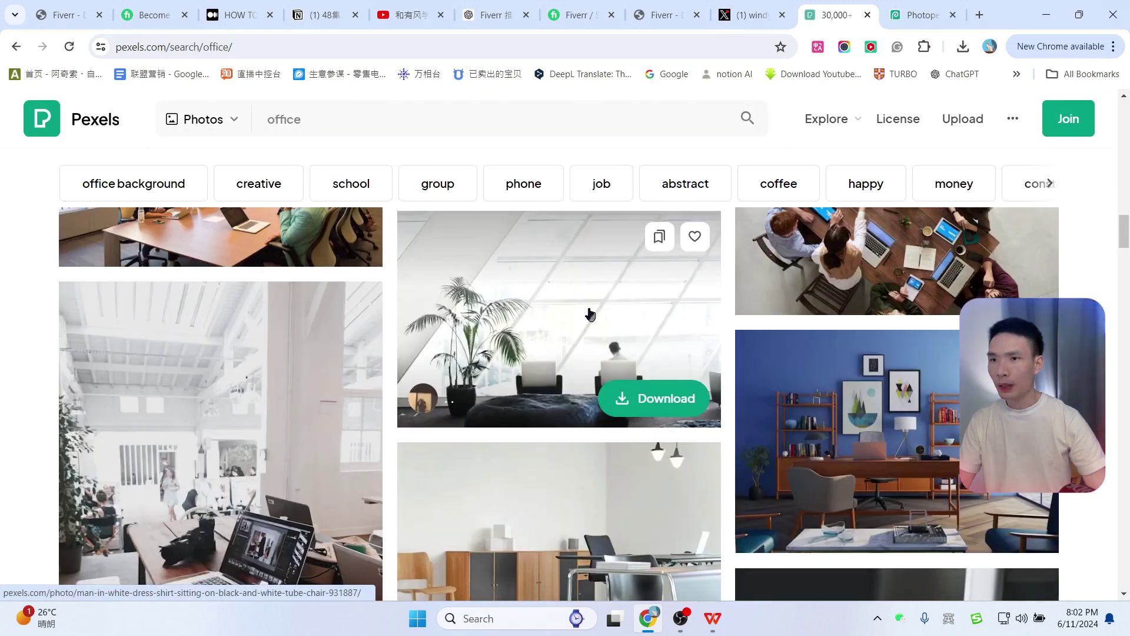
{"action": "left_click", "coordinate": [648, 401]}
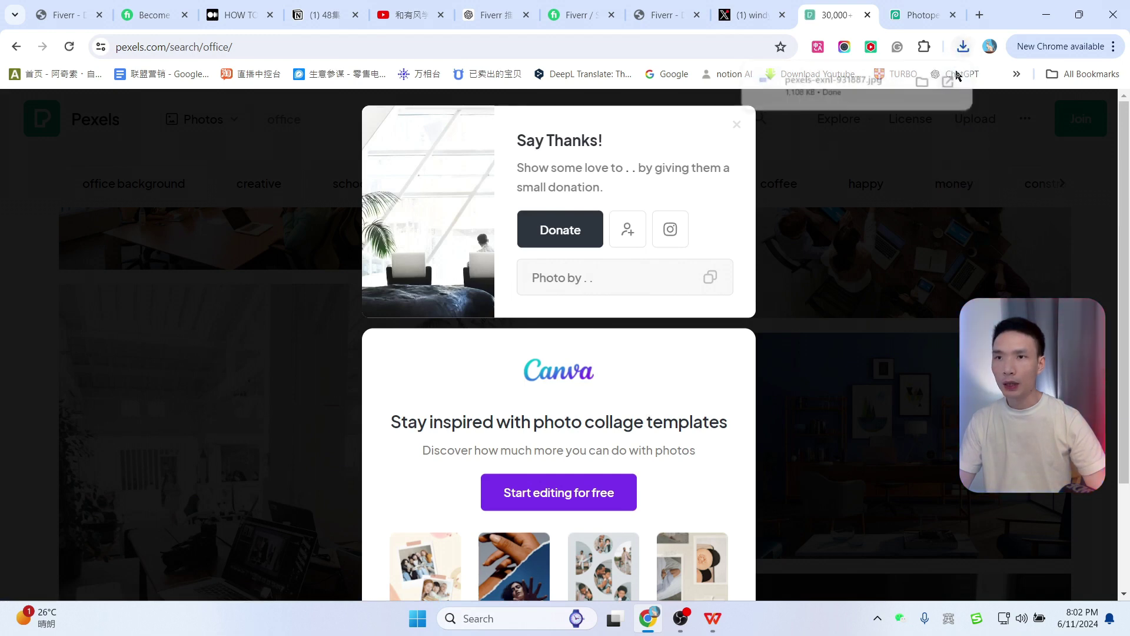
Replace the X profile's header image with the downloaded office photo and save the profile.
{"action": "left_click", "coordinate": [751, 14]}
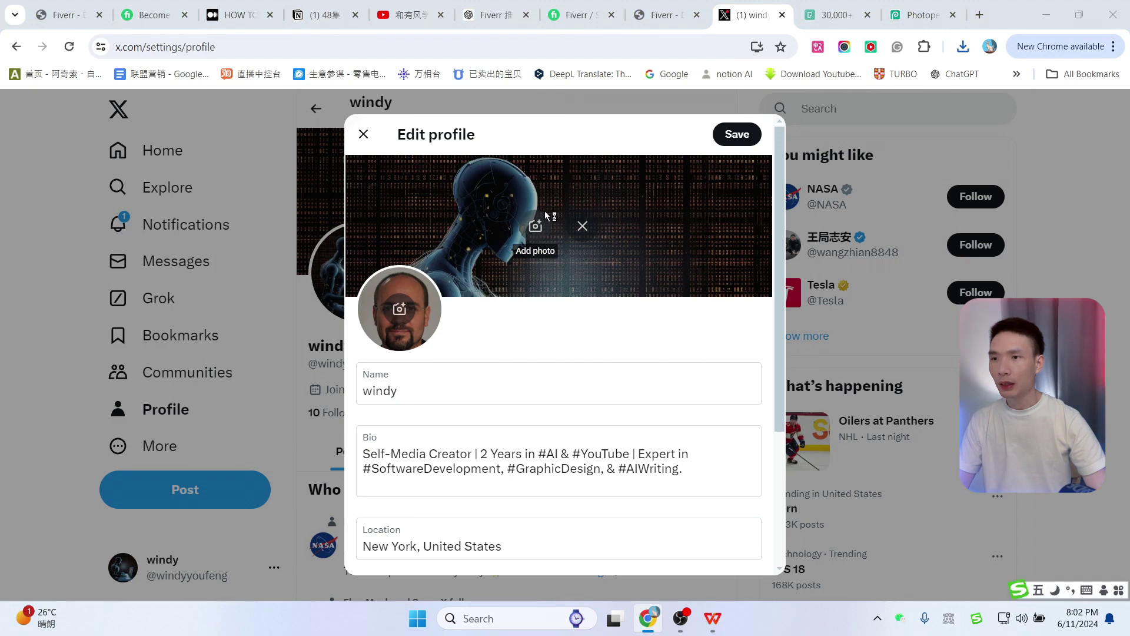
{"action": "left_click", "coordinate": [537, 227]}
{"action": "key", "text": "Escape"}
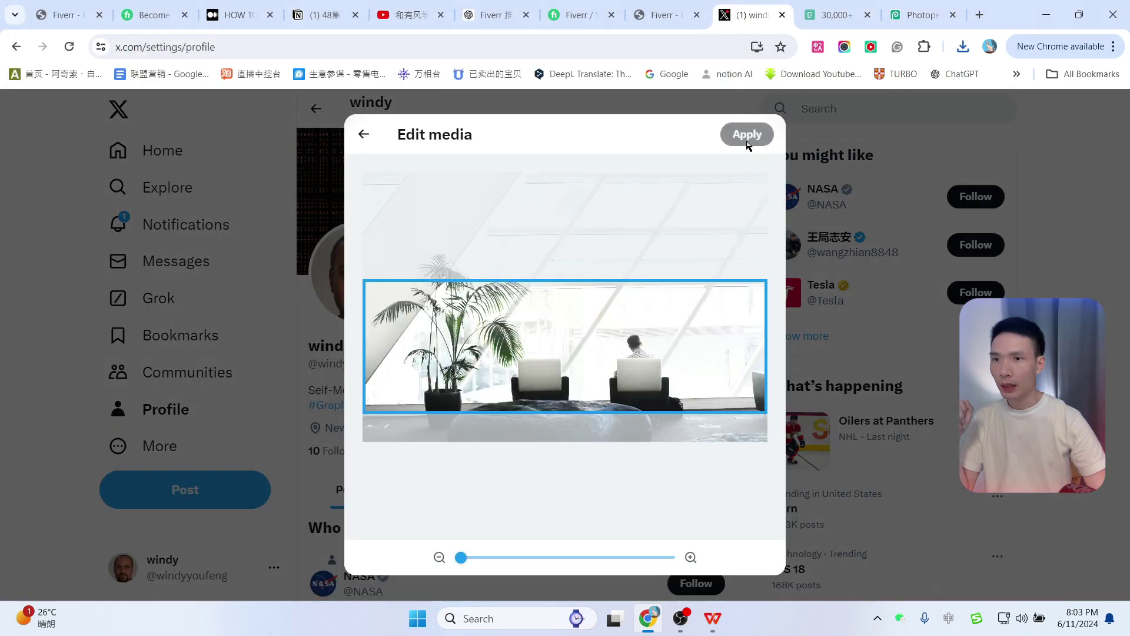
{"action": "left_click", "coordinate": [743, 141]}
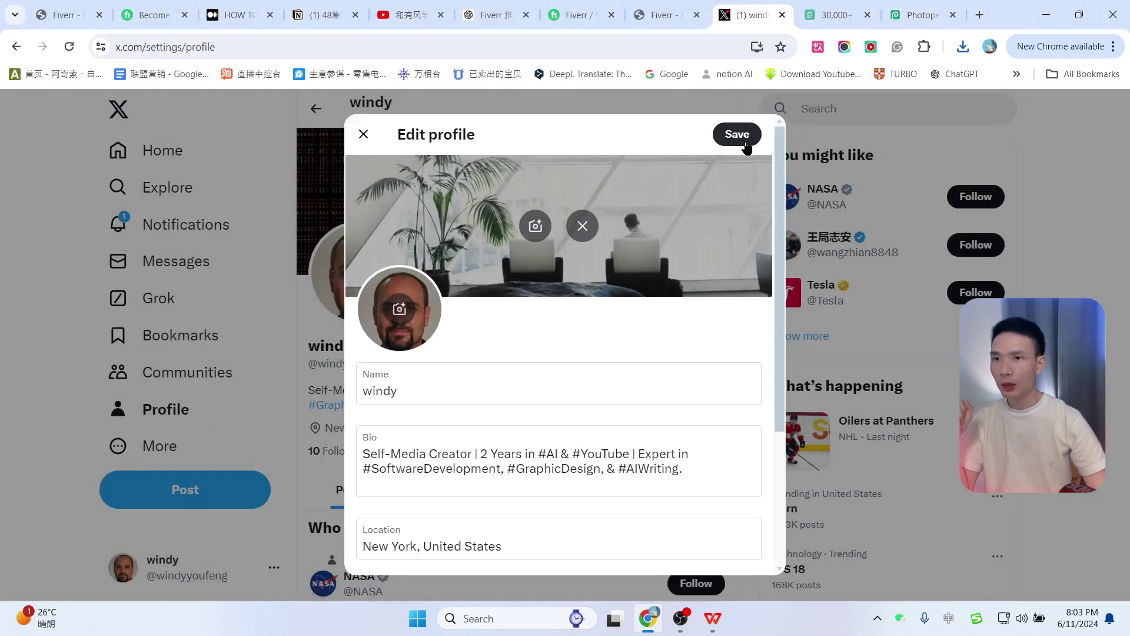
{"action": "left_click", "coordinate": [736, 136]}
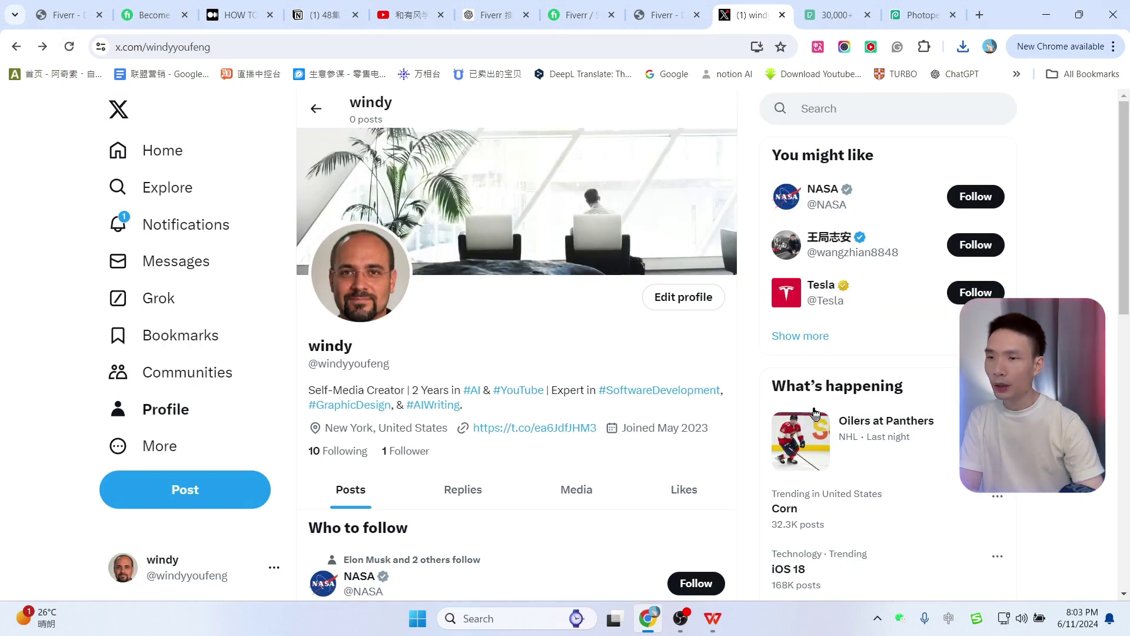
Look over the updated X profile page and close the Photopea tab.
{"action": "scroll", "coordinate": [596, 281], "scroll_direction": "down", "scroll_amount": 1}
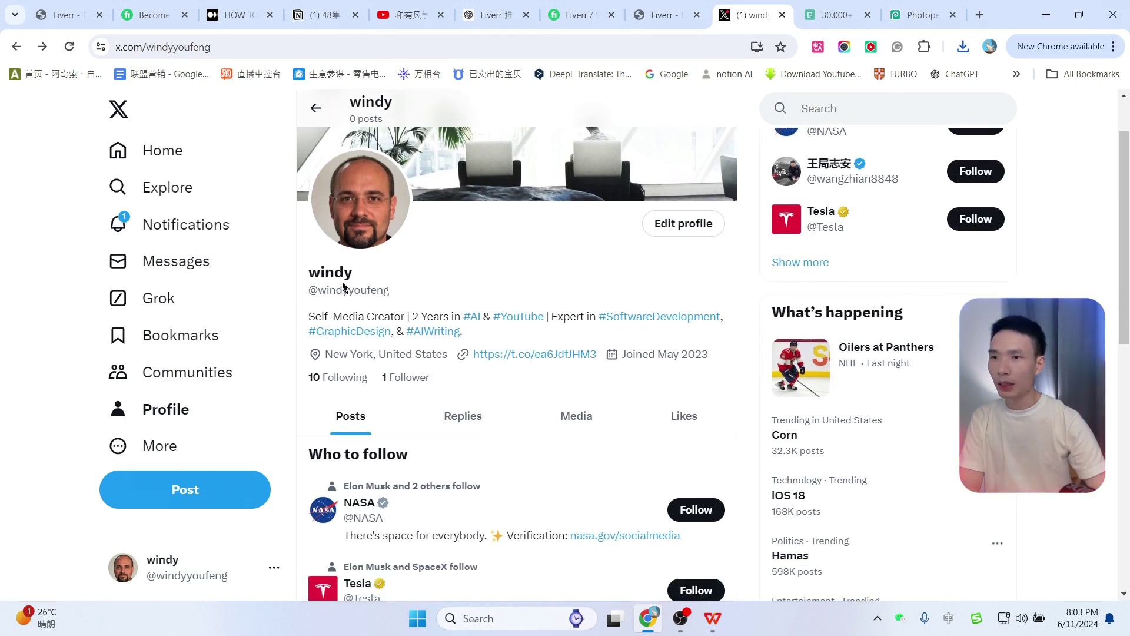
{"action": "scroll", "coordinate": [539, 217], "scroll_direction": "up", "scroll_amount": 1}
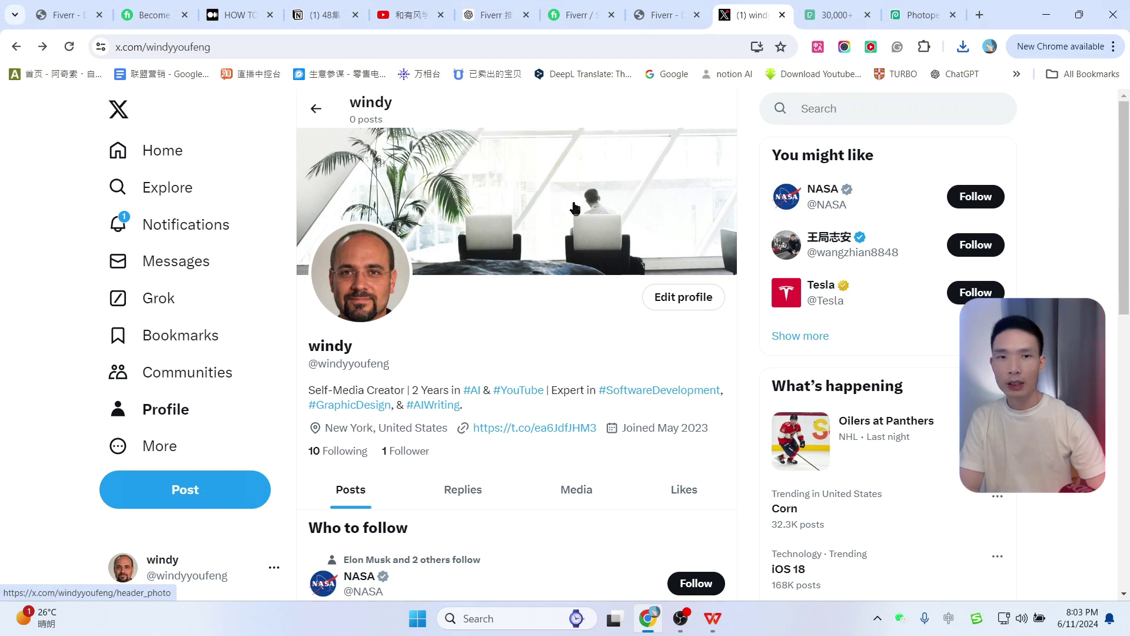
{"action": "scroll", "coordinate": [518, 294], "scroll_direction": "down", "scroll_amount": 1}
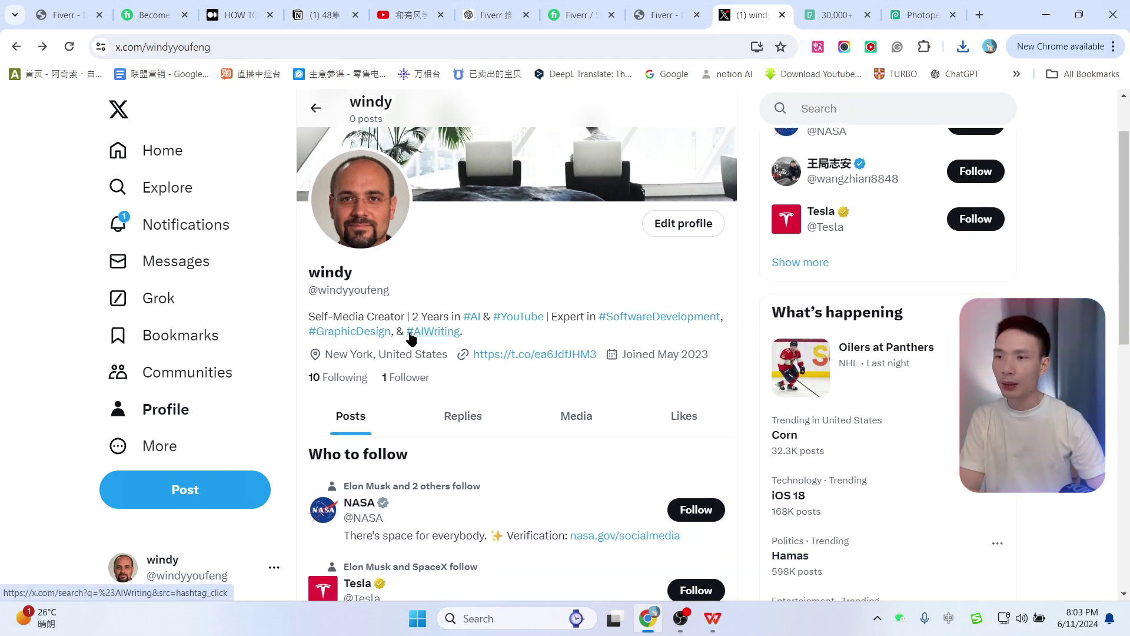
{"action": "scroll", "coordinate": [752, 277], "scroll_direction": "up", "scroll_amount": 1}
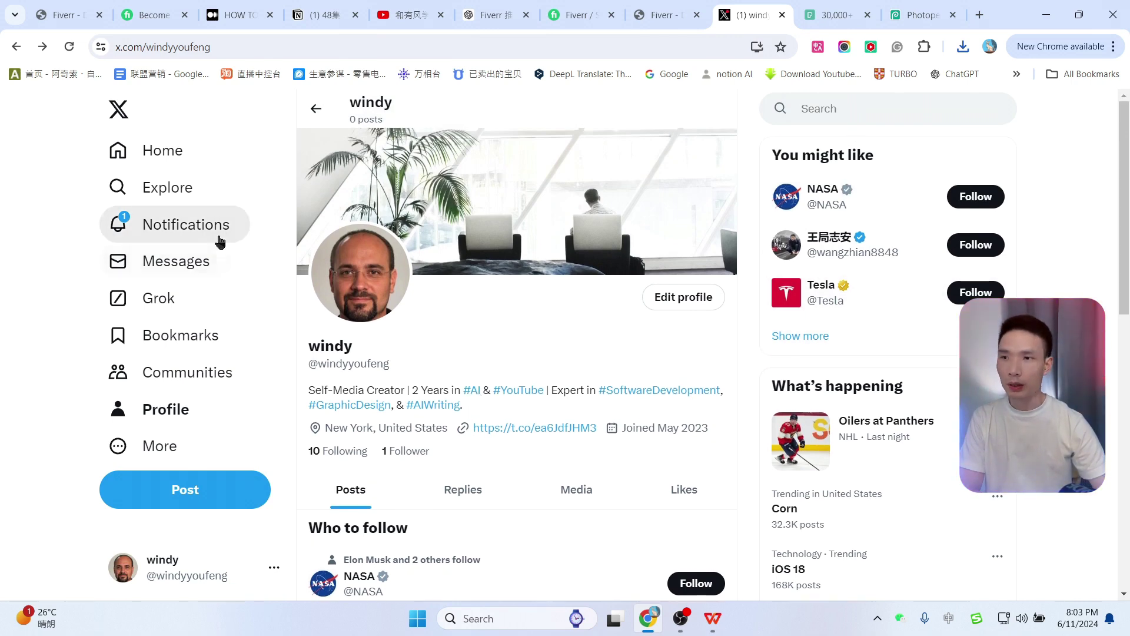
{"action": "scroll", "coordinate": [606, 302], "scroll_direction": "down", "scroll_amount": 2}
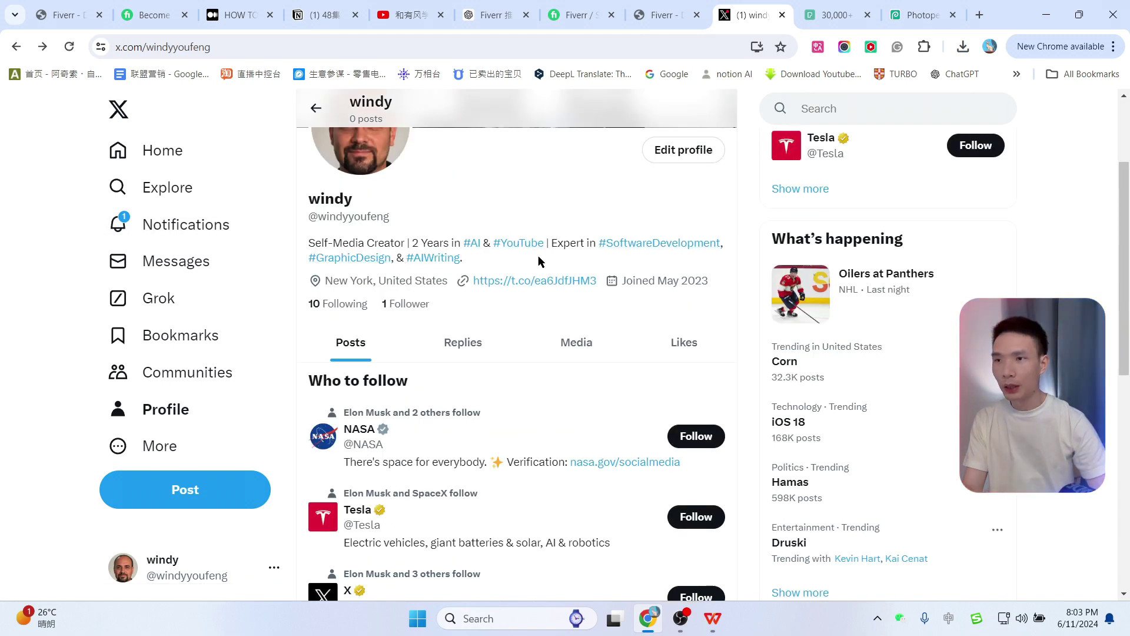
{"action": "left_click", "coordinate": [833, 15]}
{"action": "left_click", "coordinate": [922, 16]}
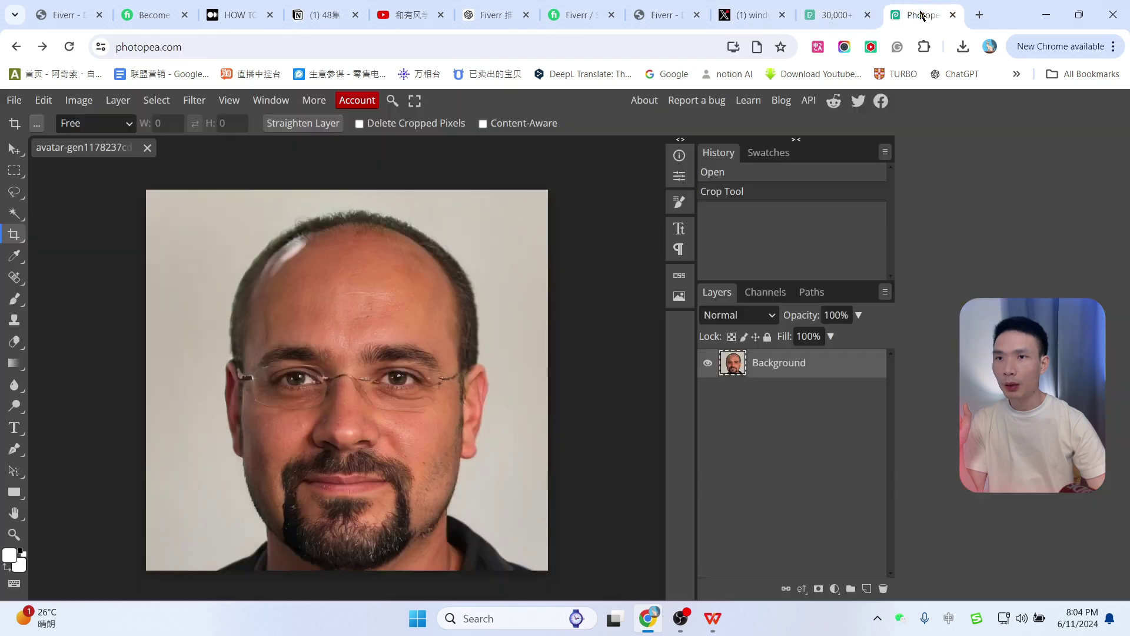
{"action": "left_click", "coordinate": [953, 15]}
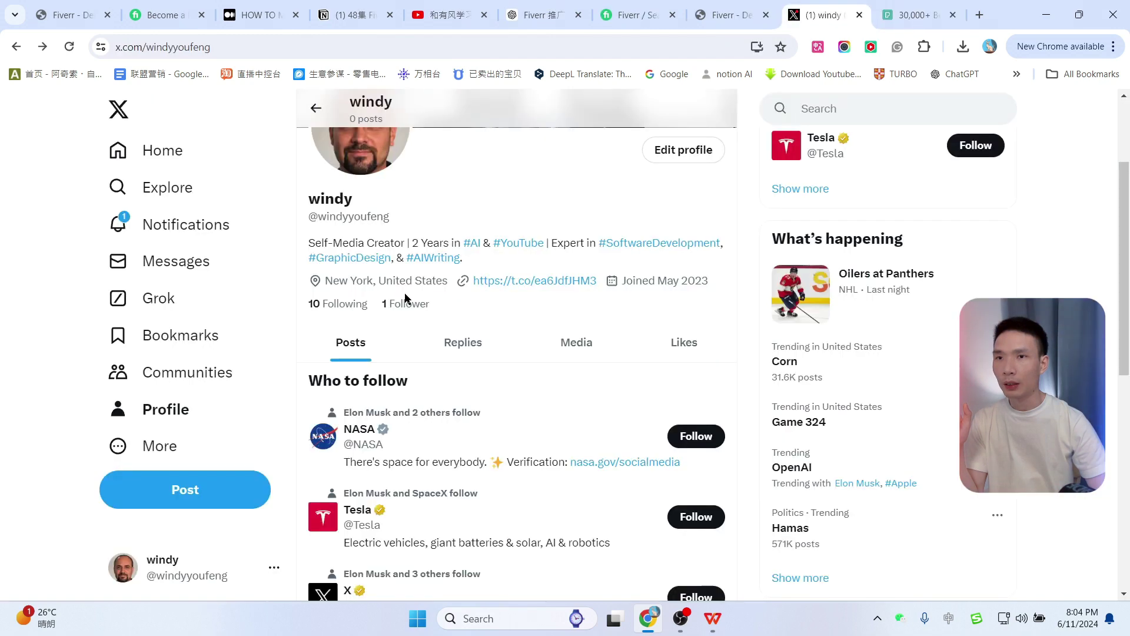
Test the profile's website link to Fiverr, and return to the X home feed.
{"action": "left_click", "coordinate": [557, 282]}
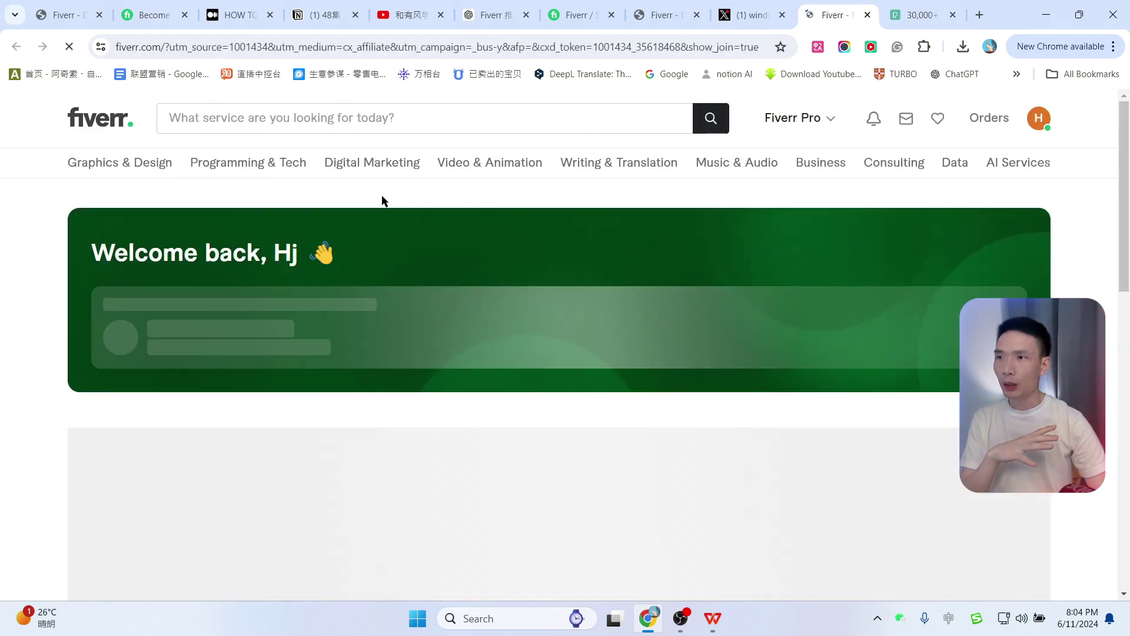
{"action": "scroll", "coordinate": [839, 306], "scroll_direction": "down", "scroll_amount": 5}
{"action": "key", "text": "ctrl+shift+Tab"}
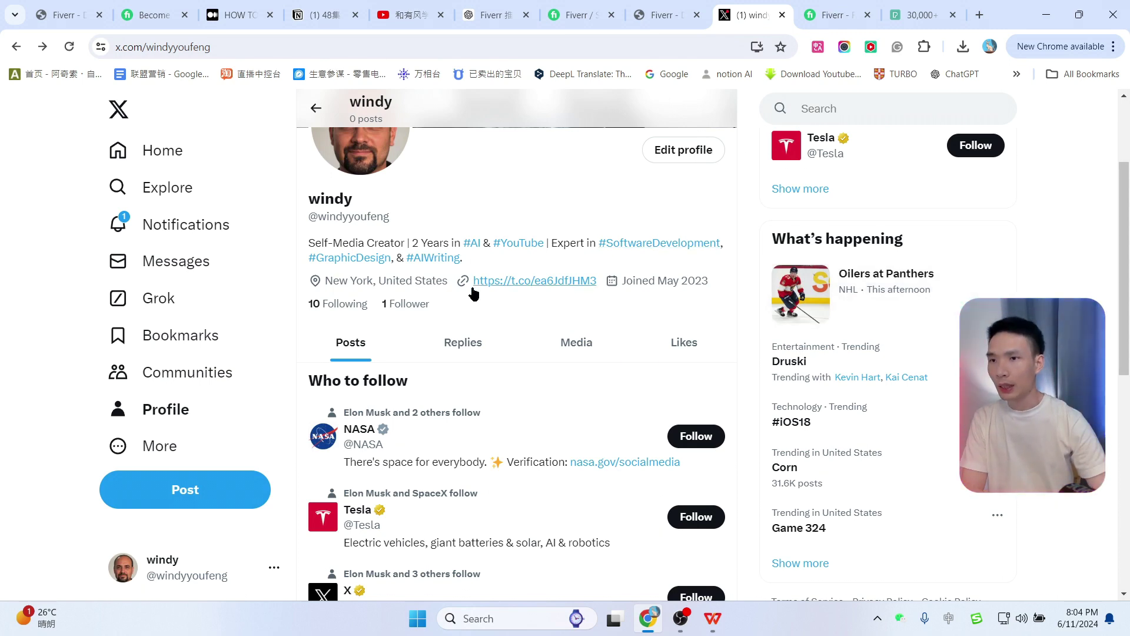
{"action": "scroll", "coordinate": [588, 316], "scroll_direction": "up", "scroll_amount": 3}
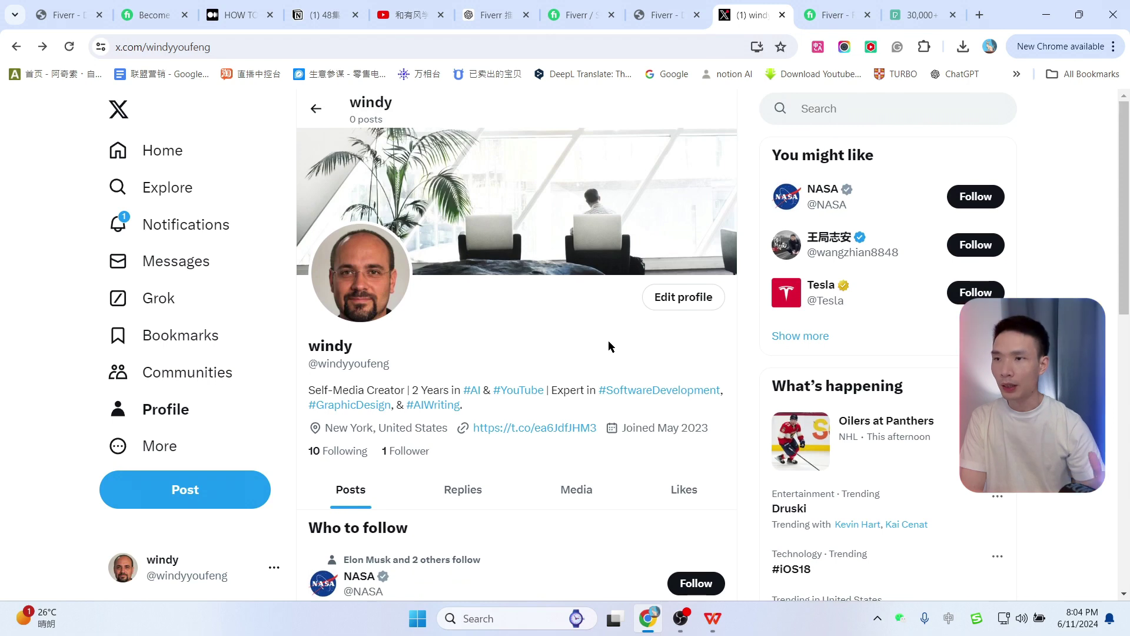
{"action": "left_click", "coordinate": [317, 111]}
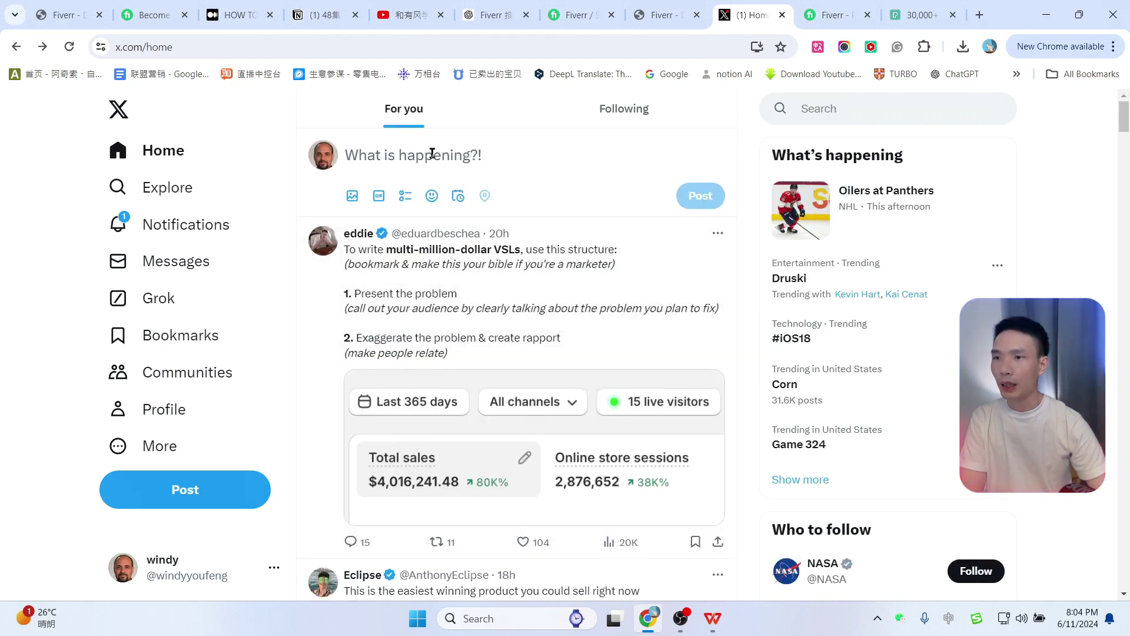
Ask ChatGPT with "再帮我写几个推文，里面需要包含#fiverr #softwaredeveloper等相关的信息" to write several promotional tweets.
{"action": "left_click", "coordinate": [495, 15]}
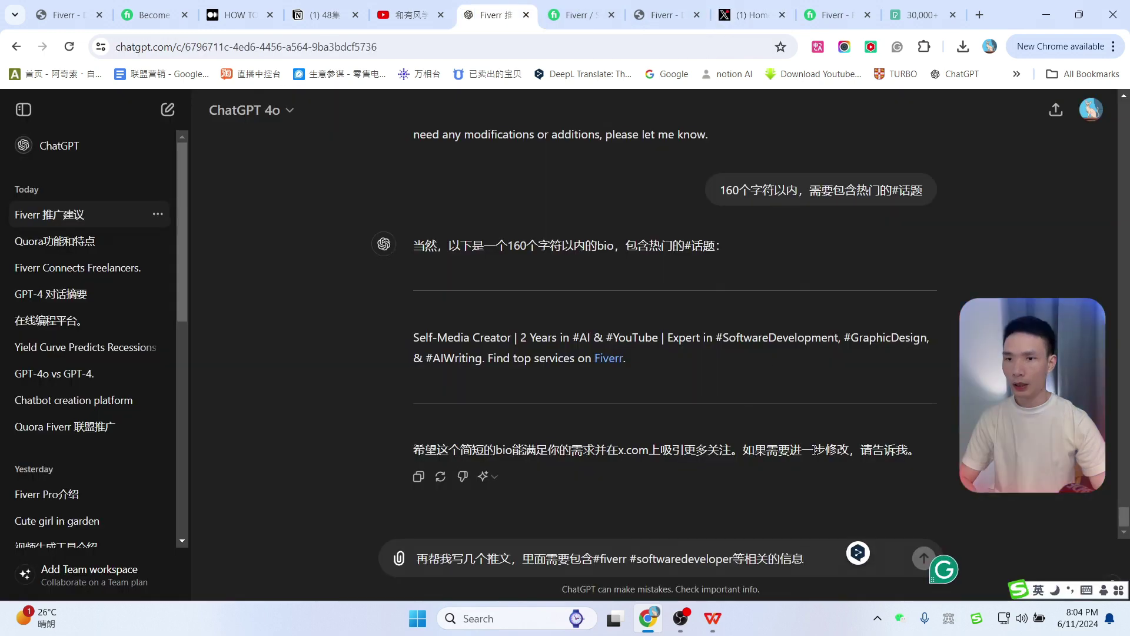
{"action": "key", "text": "Return"}
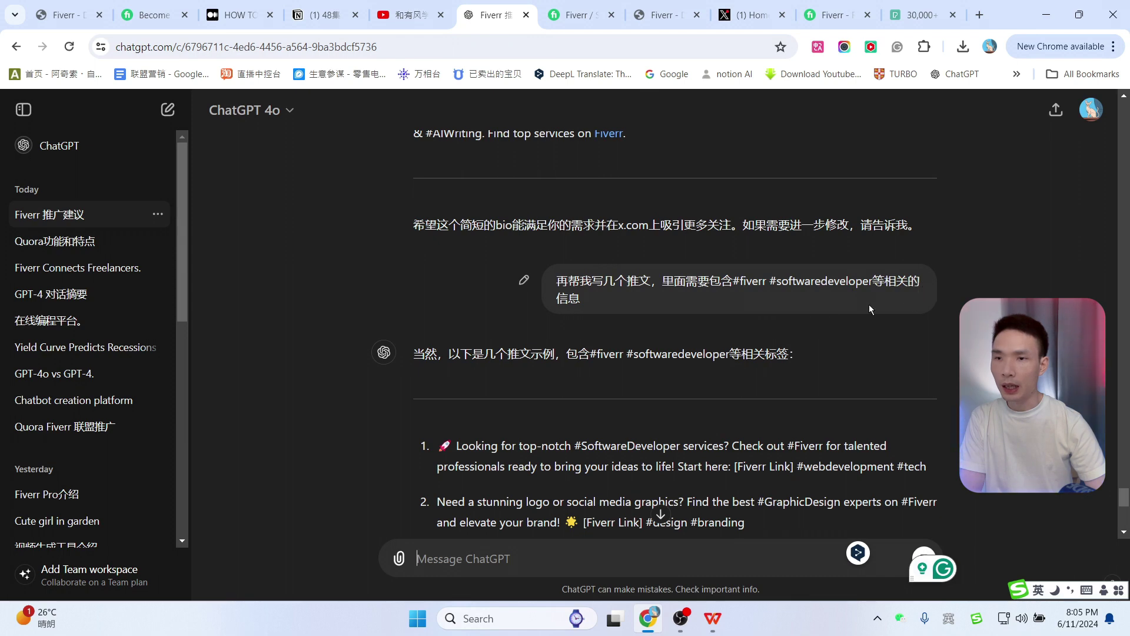
{"action": "scroll", "coordinate": [949, 310], "scroll_direction": "down", "scroll_amount": 3}
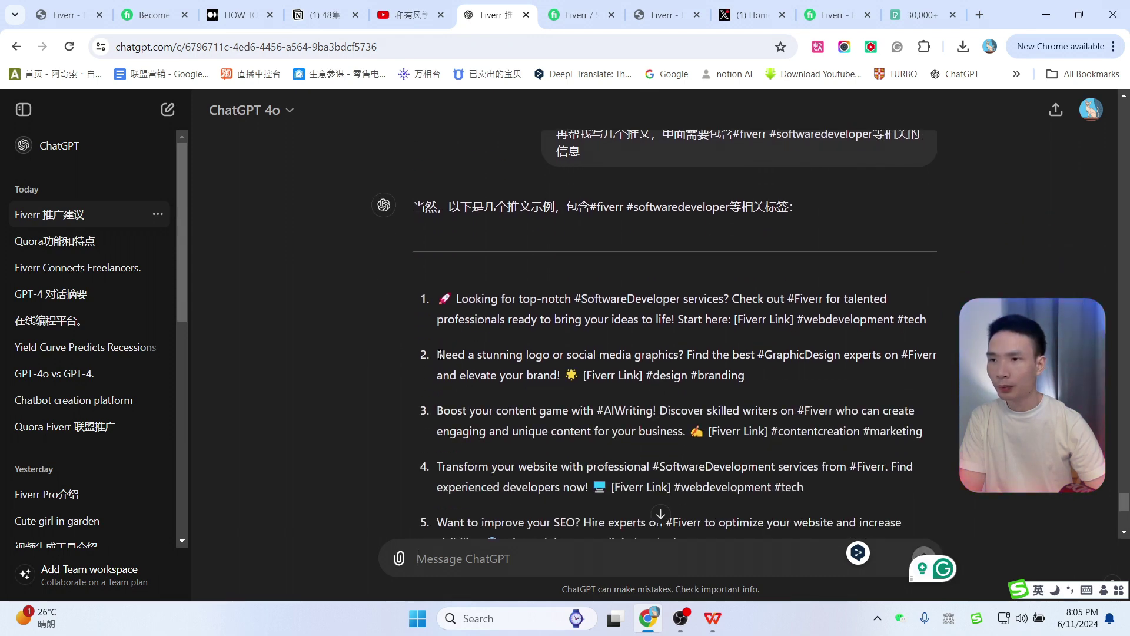
Copy ChatGPT's second tweet, about stunning logos and social media graphics, into a new X post.
{"action": "left_click_drag", "start_coordinate": [439, 355], "coordinate": [768, 375]}
{"action": "key", "text": "ctrl+c"}
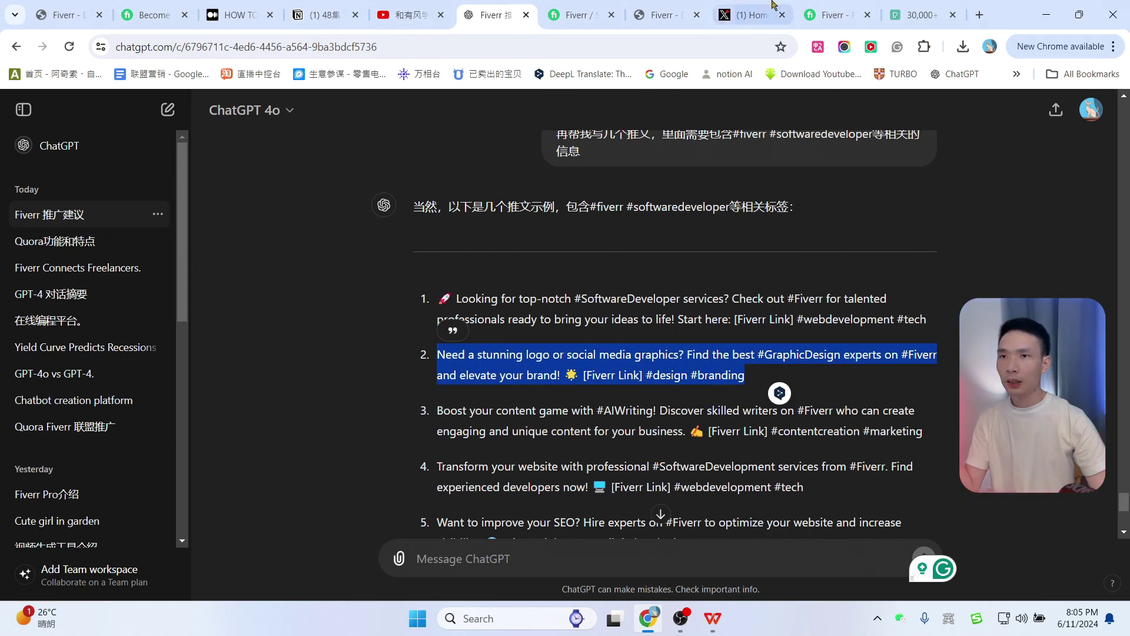
{"action": "left_click", "coordinate": [747, 14]}
{"action": "left_click", "coordinate": [411, 154]}
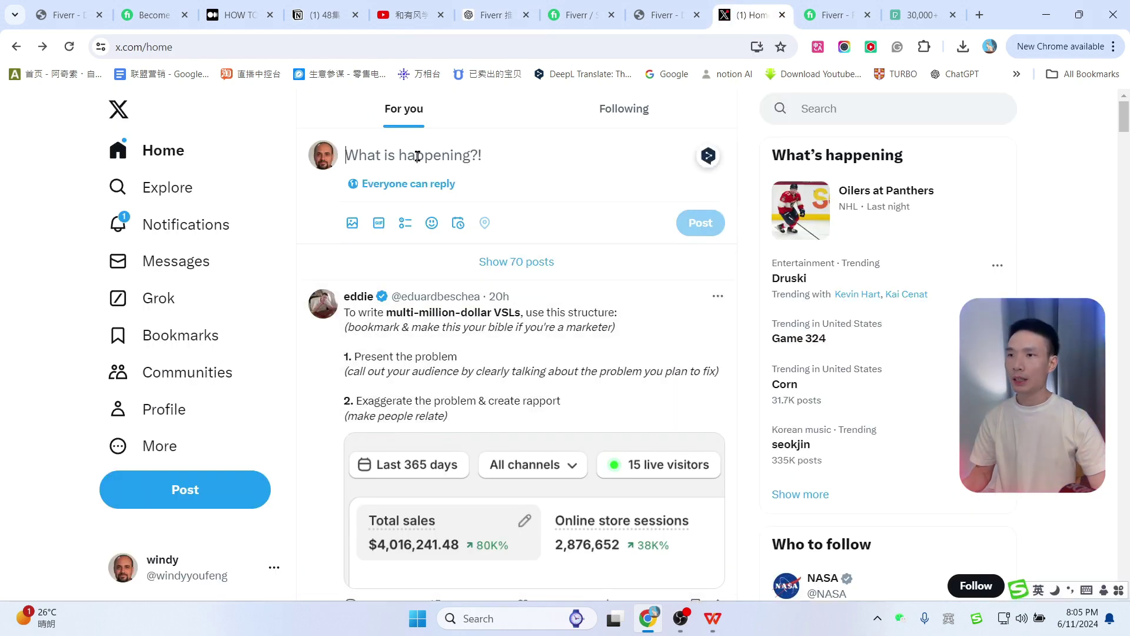
{"action": "key", "text": "ctrl+v"}
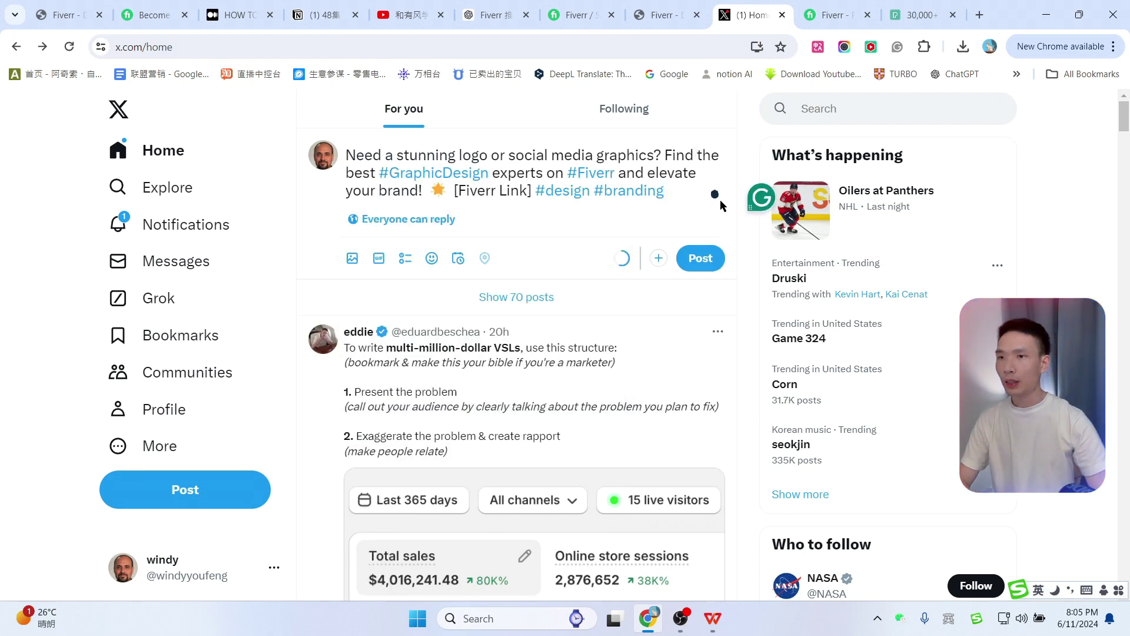
Remove the [Fiverr Link] placeholder from the X post draft, search Fiverr for graphic design, and copy the results page address.
{"action": "left_click_drag", "start_coordinate": [453, 191], "coordinate": [533, 190]}
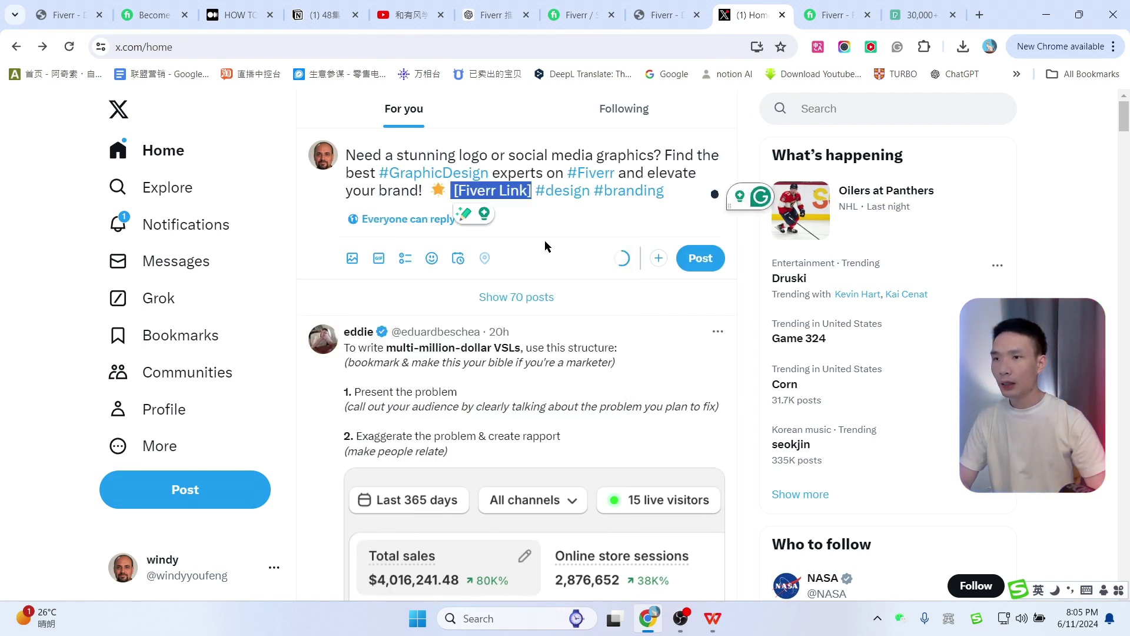
{"action": "key", "text": "BackSpace"}
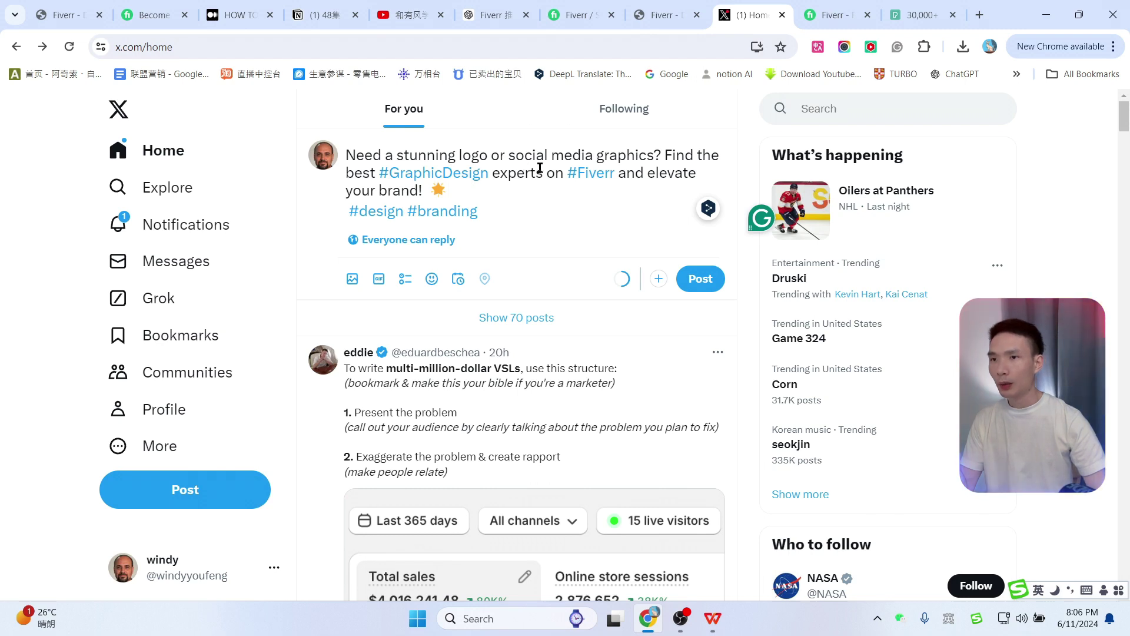
{"action": "left_click", "coordinate": [831, 14]}
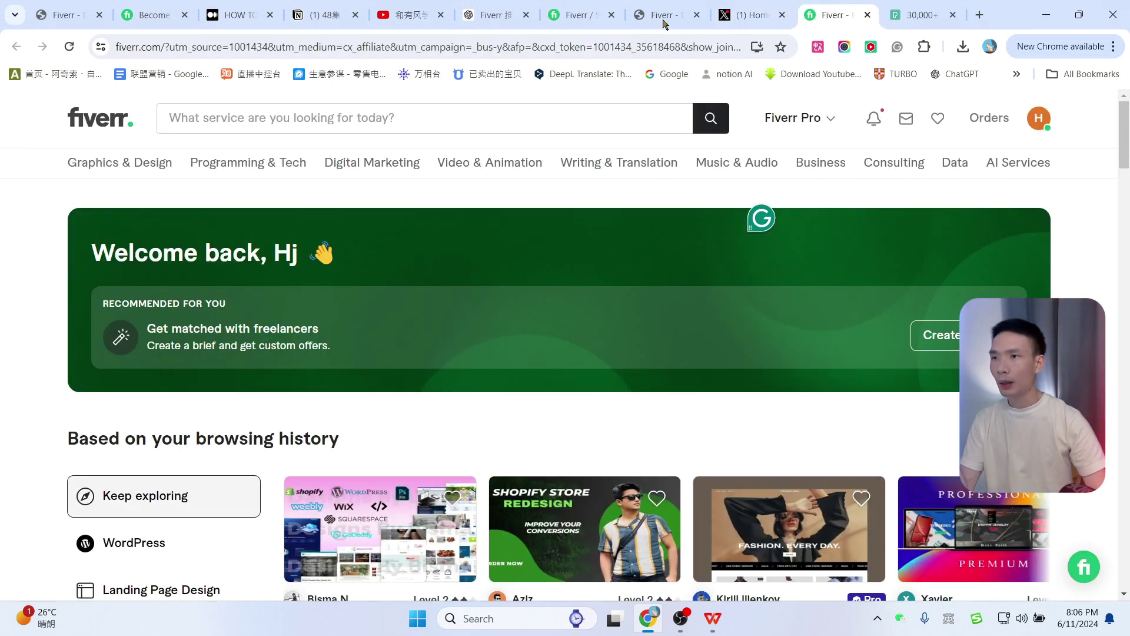
{"action": "left_click", "coordinate": [317, 117]}
{"action": "left_click", "coordinate": [240, 224]}
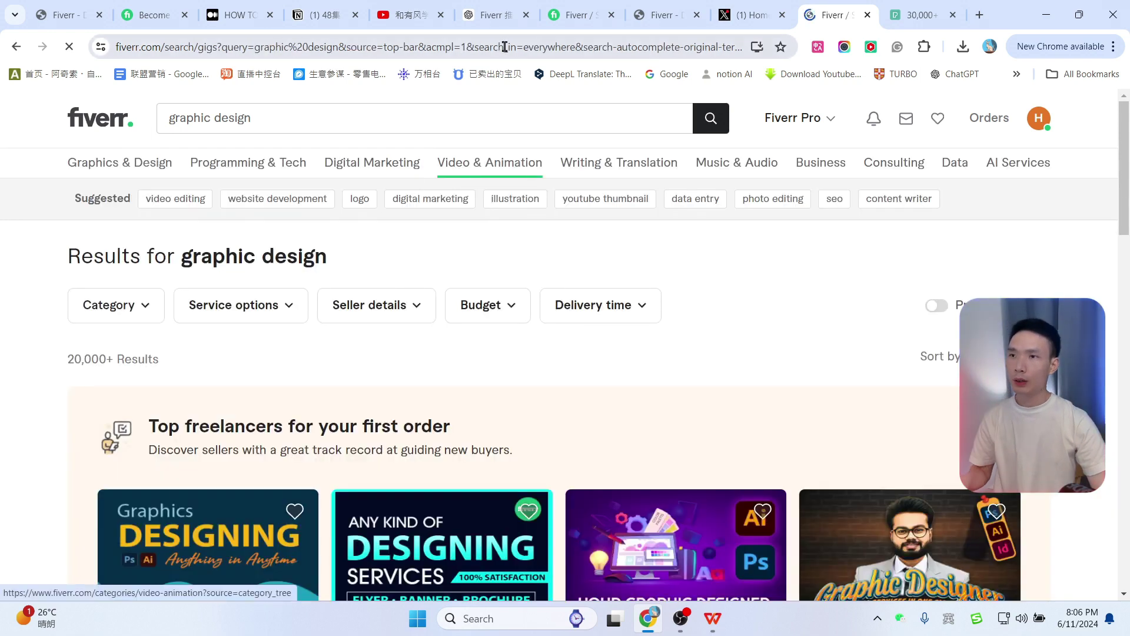
{"action": "left_click", "coordinate": [507, 47]}
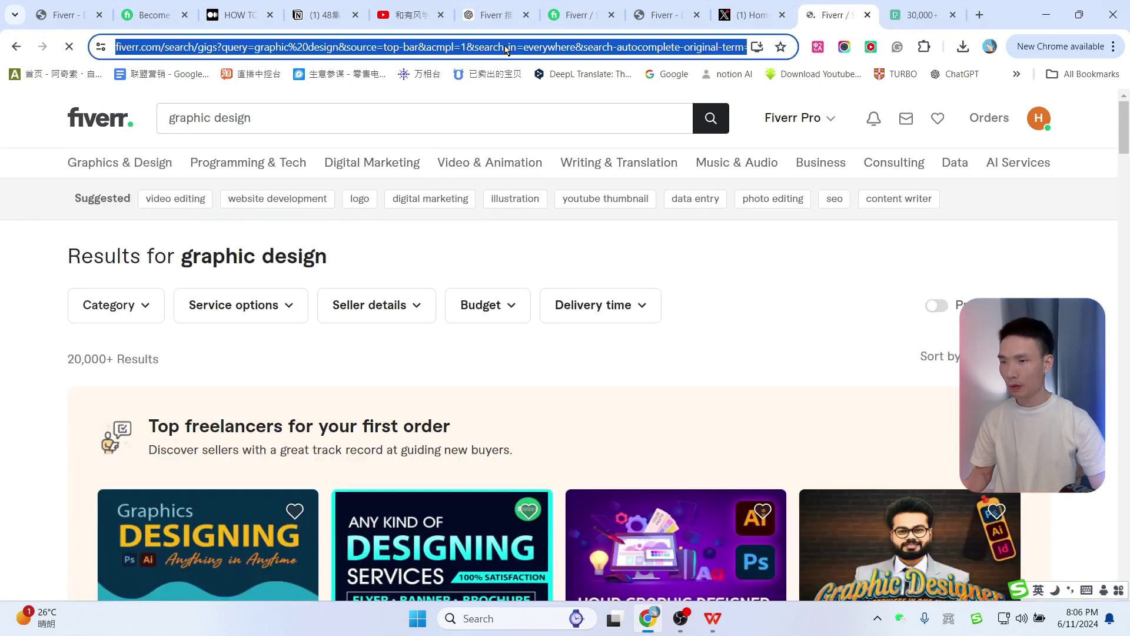
Generate a Fiverr Affiliates deep link with the copied graphic design page as landing page, and copy the Fiverr Marketplace link.
{"action": "key", "text": "ctrl+shift+Tab"}
{"action": "key", "text": "ctrl+shift+Tab"}
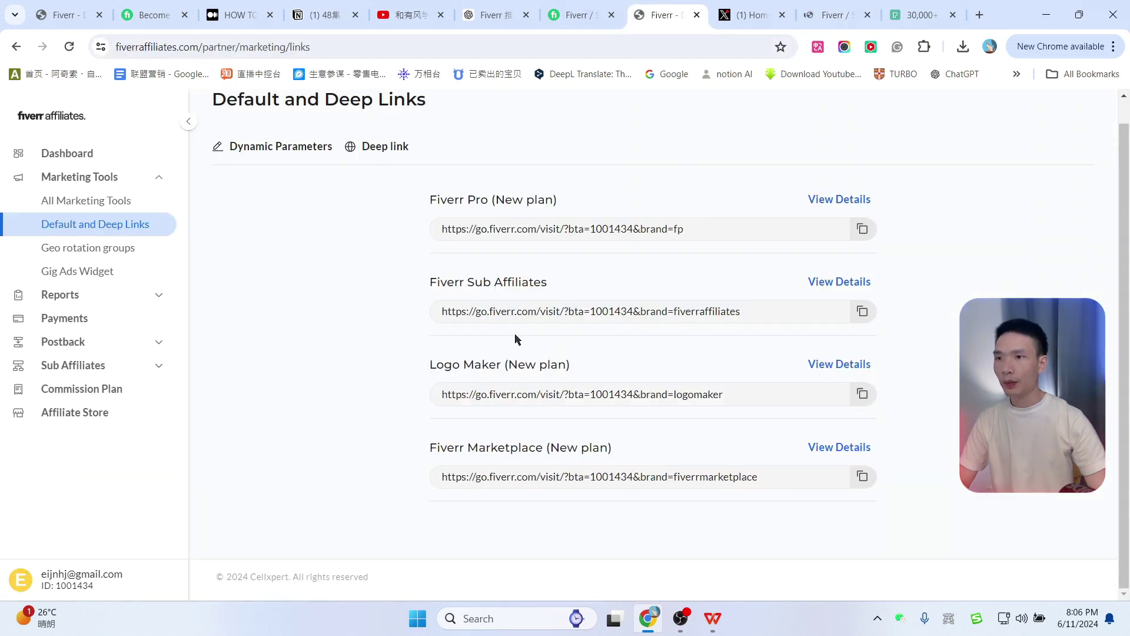
{"action": "scroll", "coordinate": [500, 312], "scroll_direction": "up", "scroll_amount": 1}
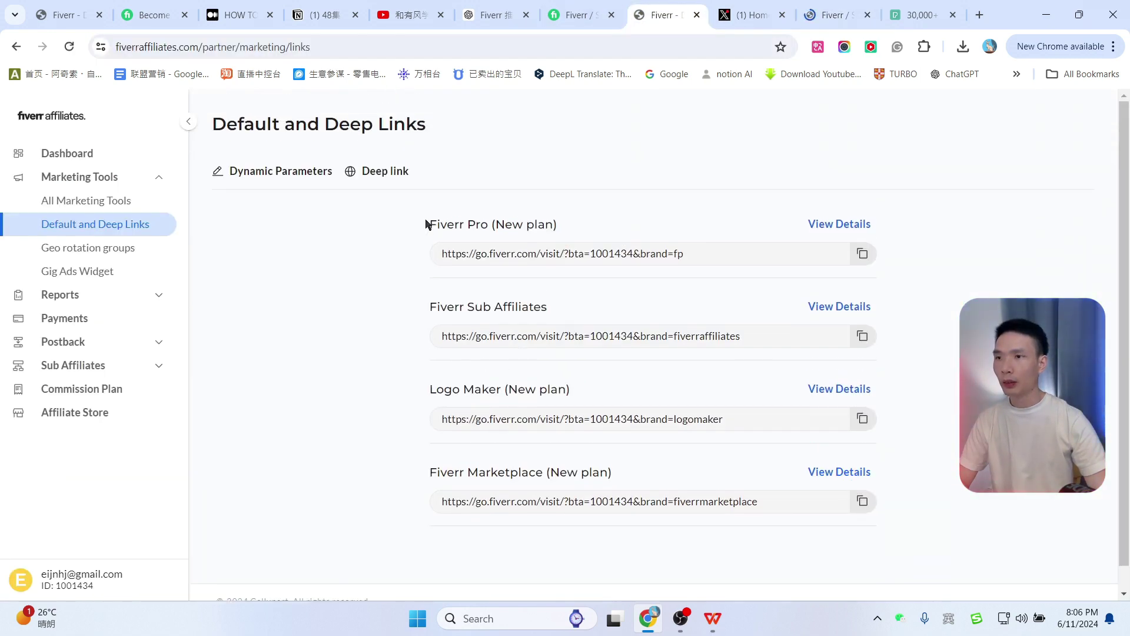
{"action": "left_click", "coordinate": [384, 175]}
{"action": "key", "text": "ctrl+v"}
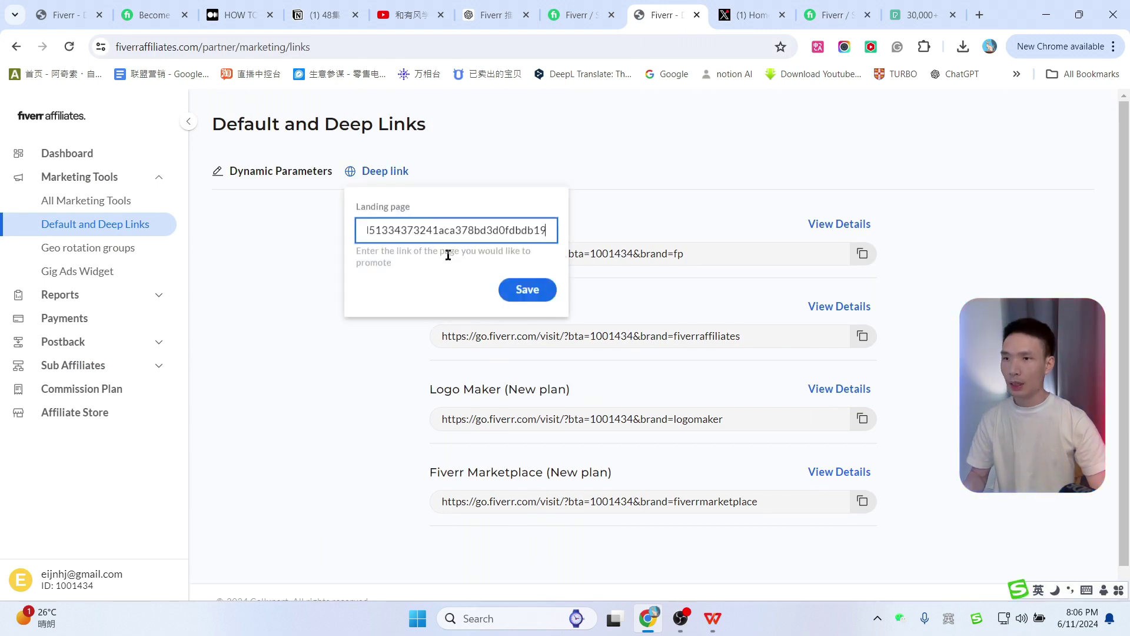
{"action": "left_click", "coordinate": [516, 291]}
{"action": "scroll", "coordinate": [425, 465], "scroll_direction": "down", "scroll_amount": 1}
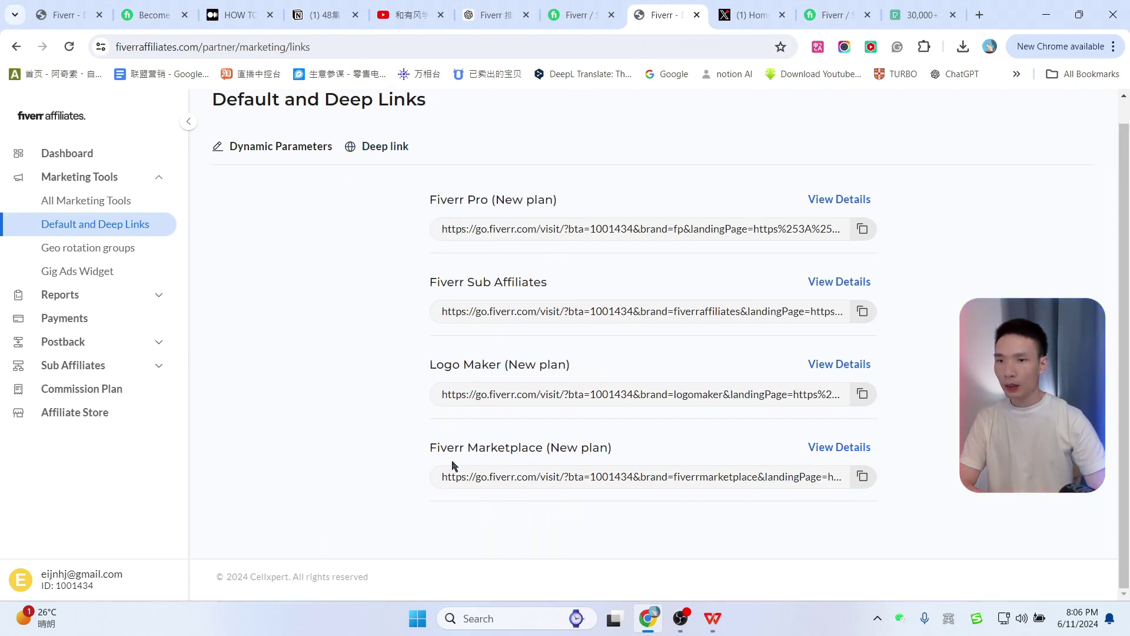
{"action": "left_click", "coordinate": [864, 477]}
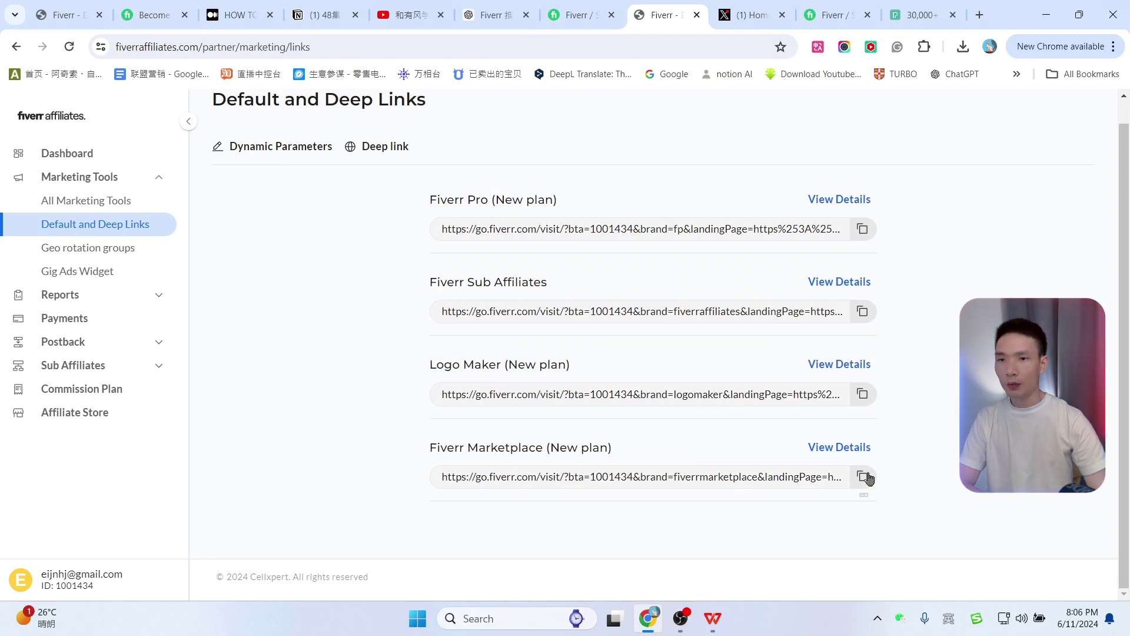
Insert the copied Fiverr Marketplace affiliate link into the X post draft, before the #design and #branding hashtags.
{"action": "left_click", "coordinate": [768, 6]}
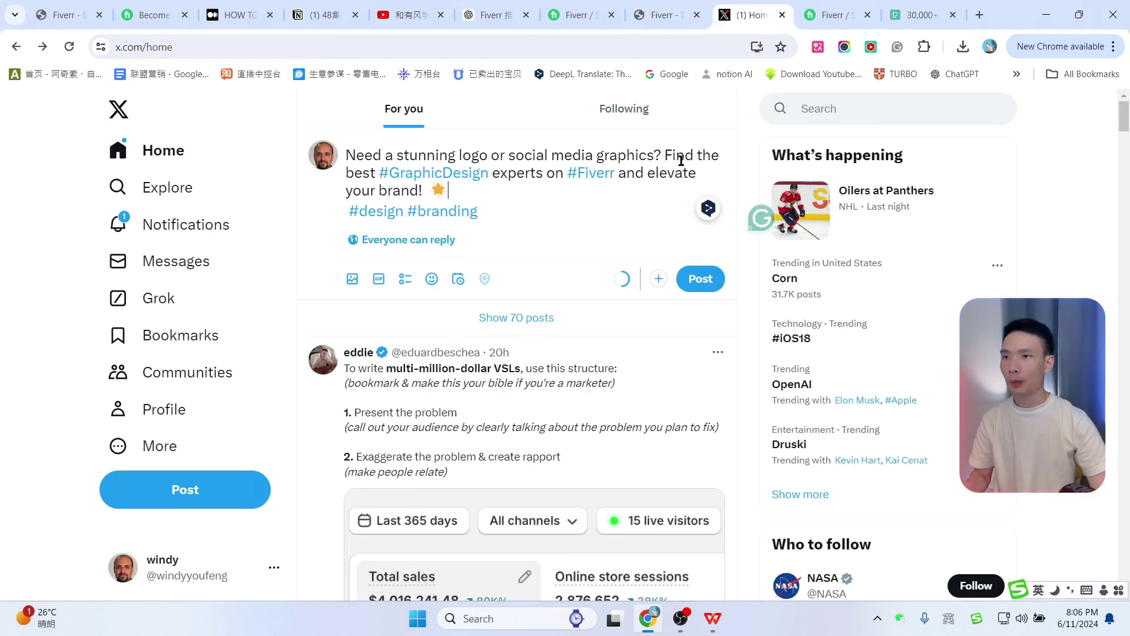
{"action": "key", "text": "ctrl+v"}
{"action": "scroll", "coordinate": [539, 330], "scroll_direction": "down", "scroll_amount": 1}
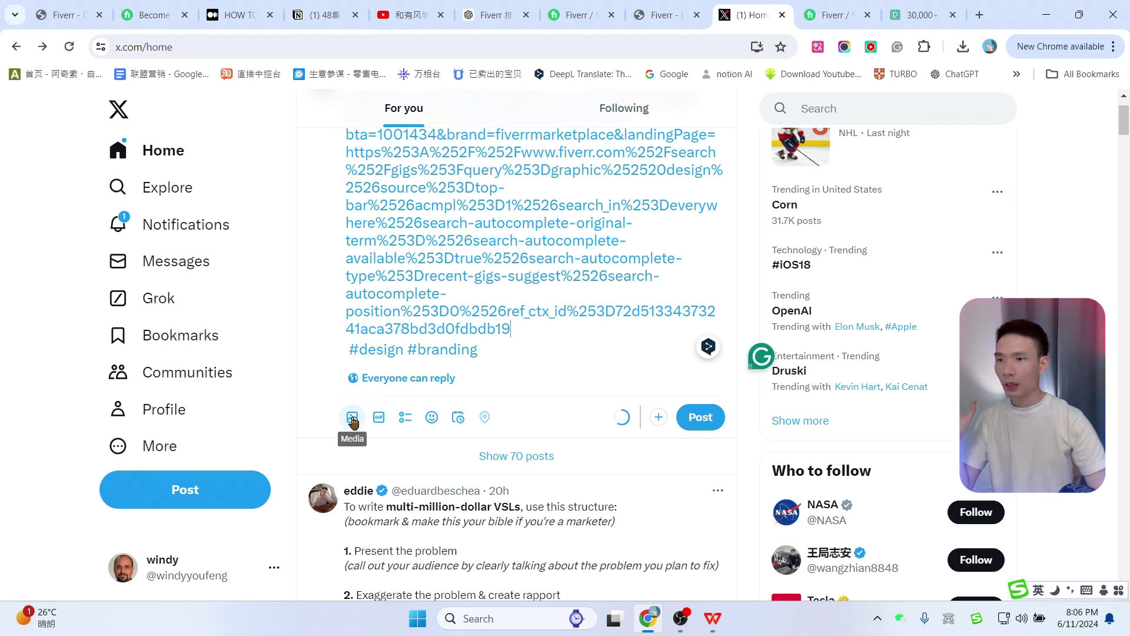
Copy the word design from the post, search Pexels for it, and download the photo of quote boards on a wall.
{"action": "double_click", "coordinate": [365, 348]}
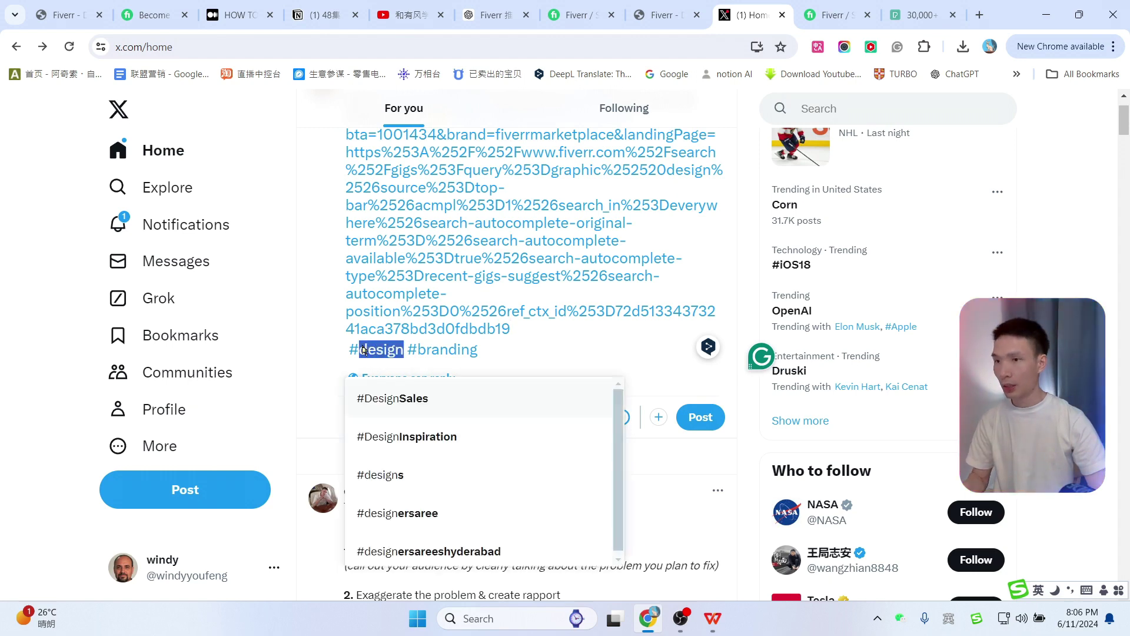
{"action": "left_click", "coordinate": [910, 3]}
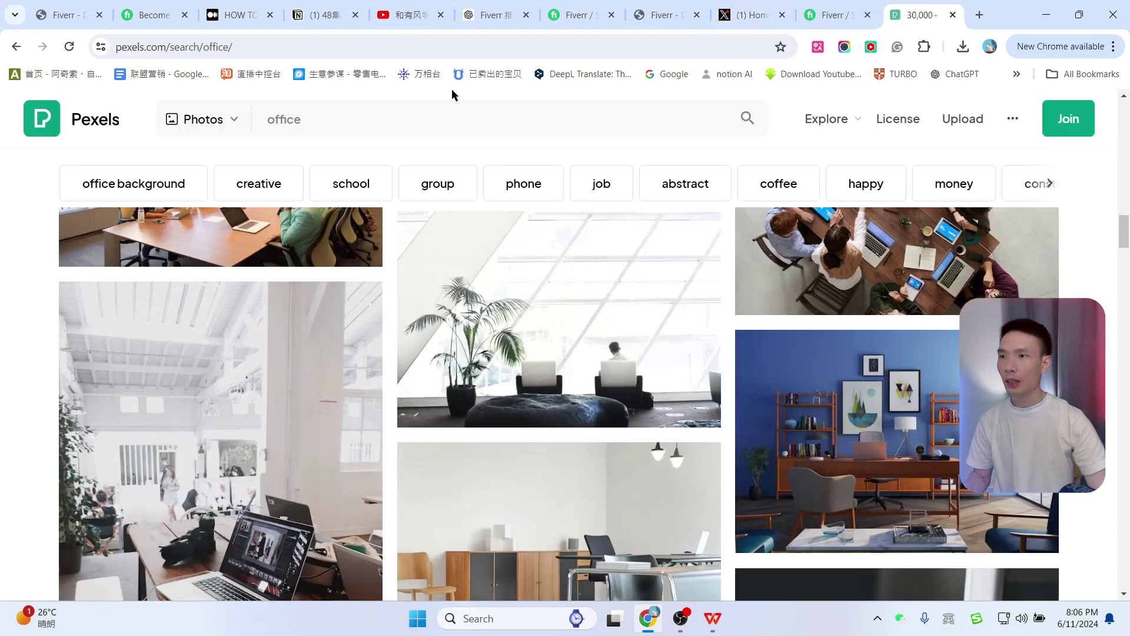
{"action": "left_click", "coordinate": [339, 119]}
{"action": "key", "text": "ctrl+a"}
{"action": "key", "text": "ctrl+v"}
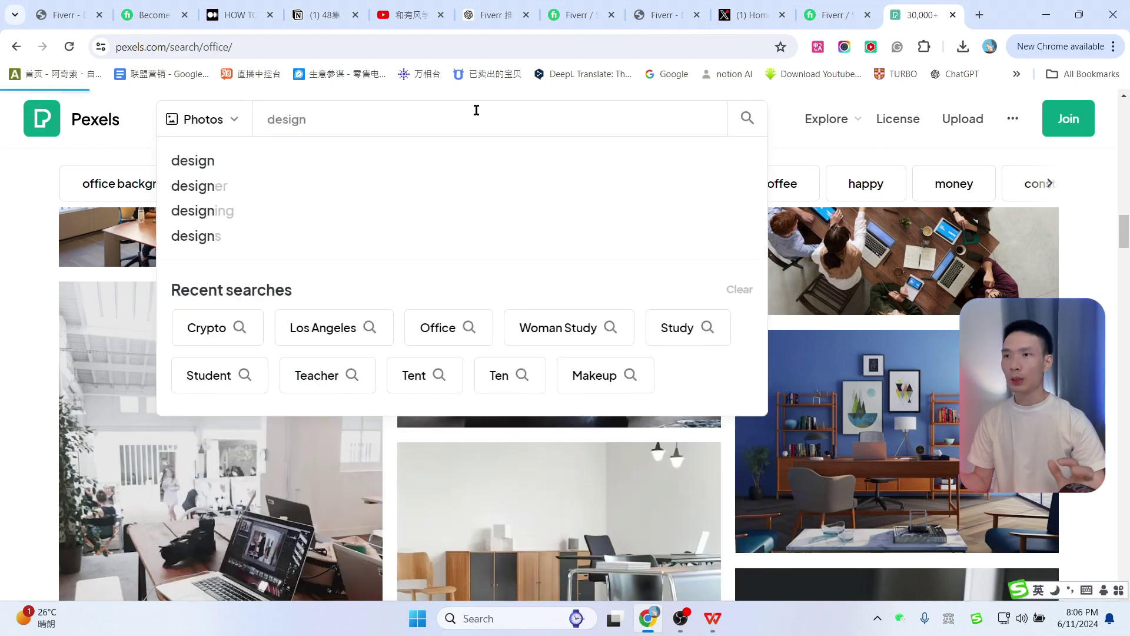
{"action": "key", "text": "Return"}
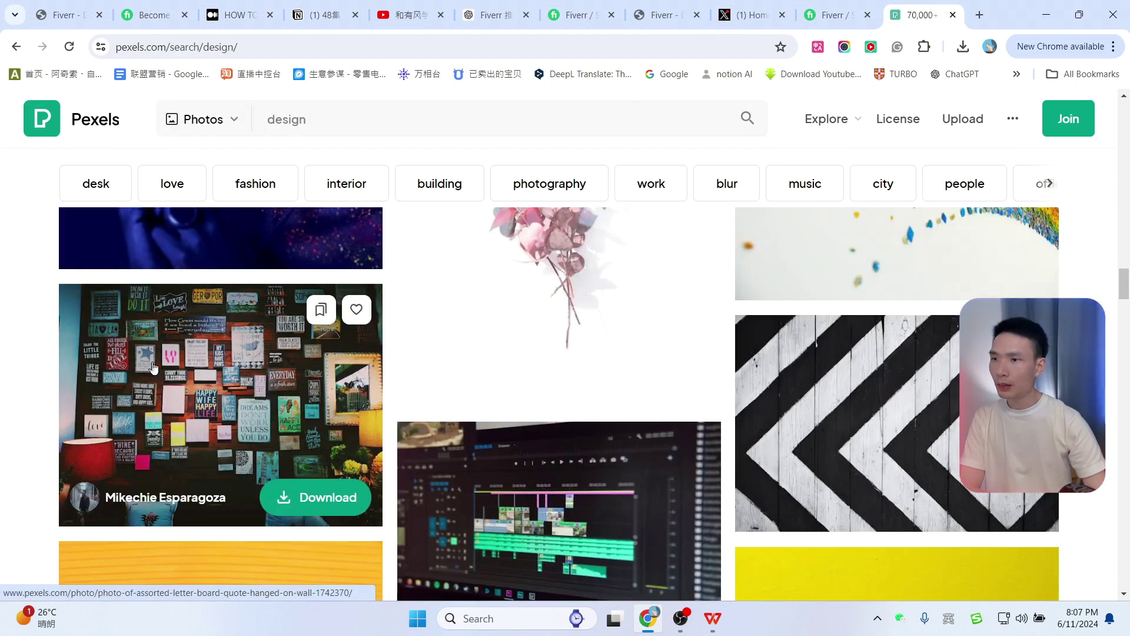
{"action": "left_click", "coordinate": [319, 505]}
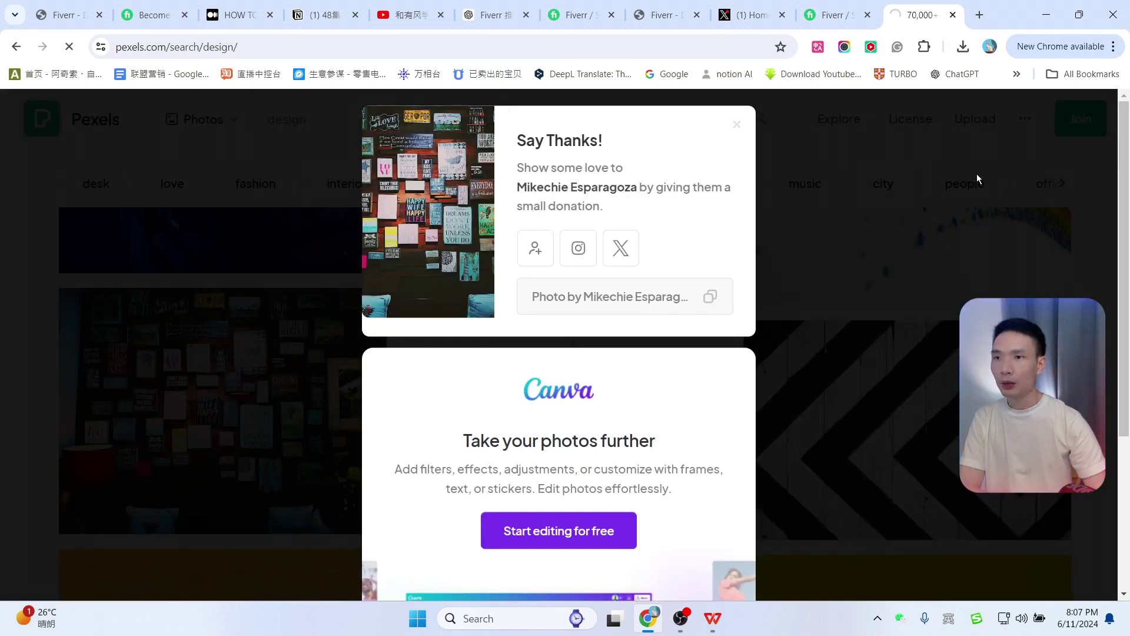
Attach the downloaded quote-board wall photo to the graphic design post on X and publish it.
{"action": "left_click", "coordinate": [836, 13]}
{"action": "left_click", "coordinate": [750, 7]}
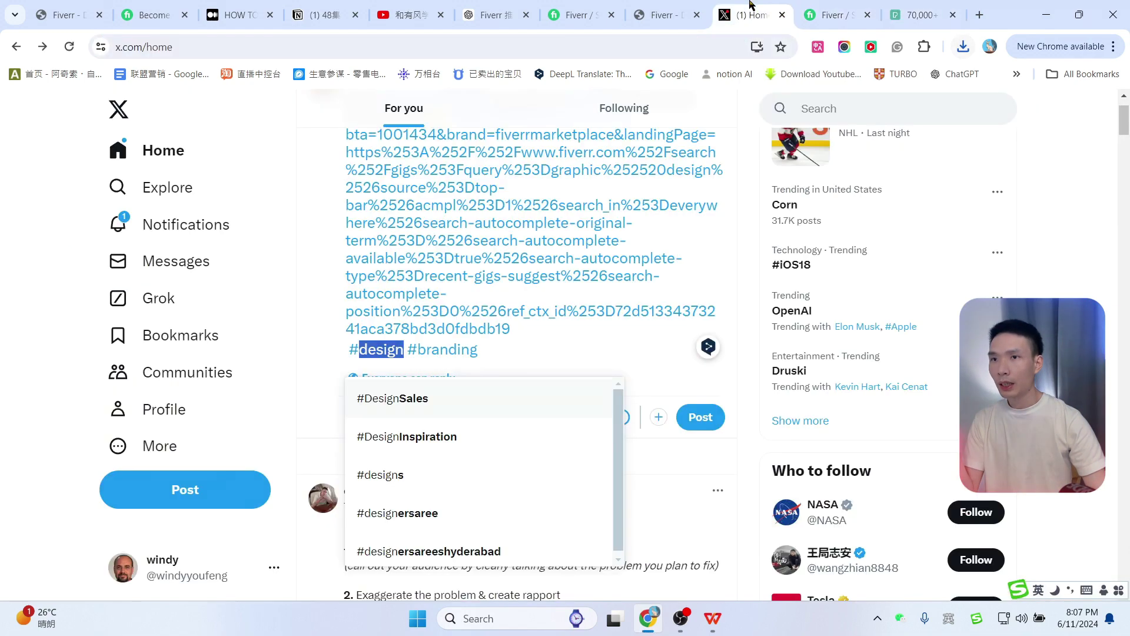
{"action": "key", "text": "Escape"}
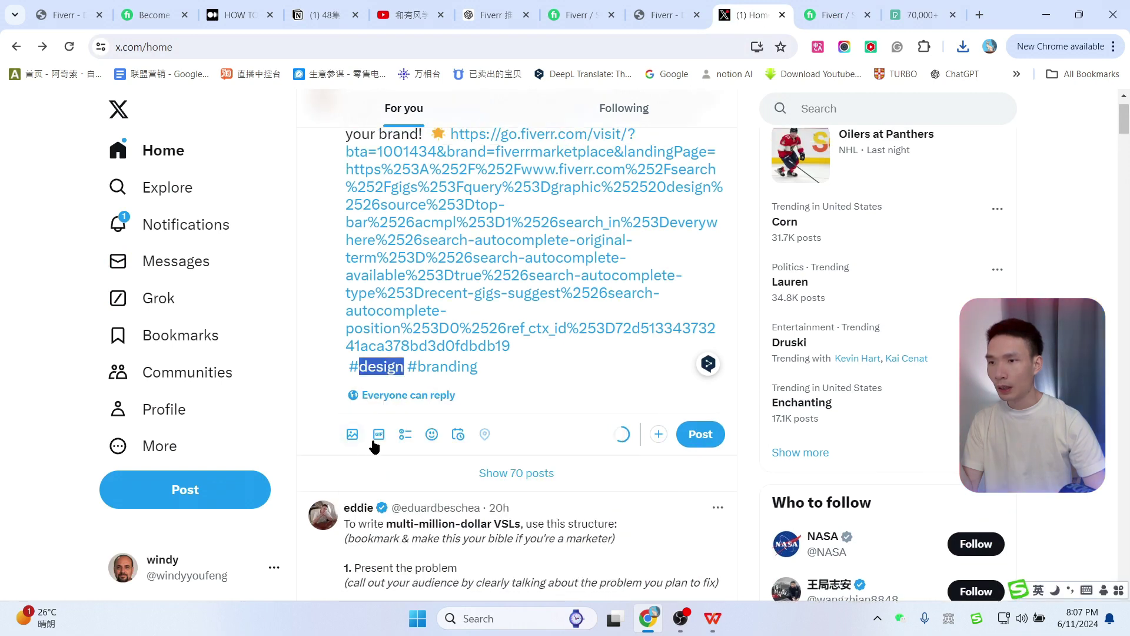
{"action": "left_click", "coordinate": [353, 435]}
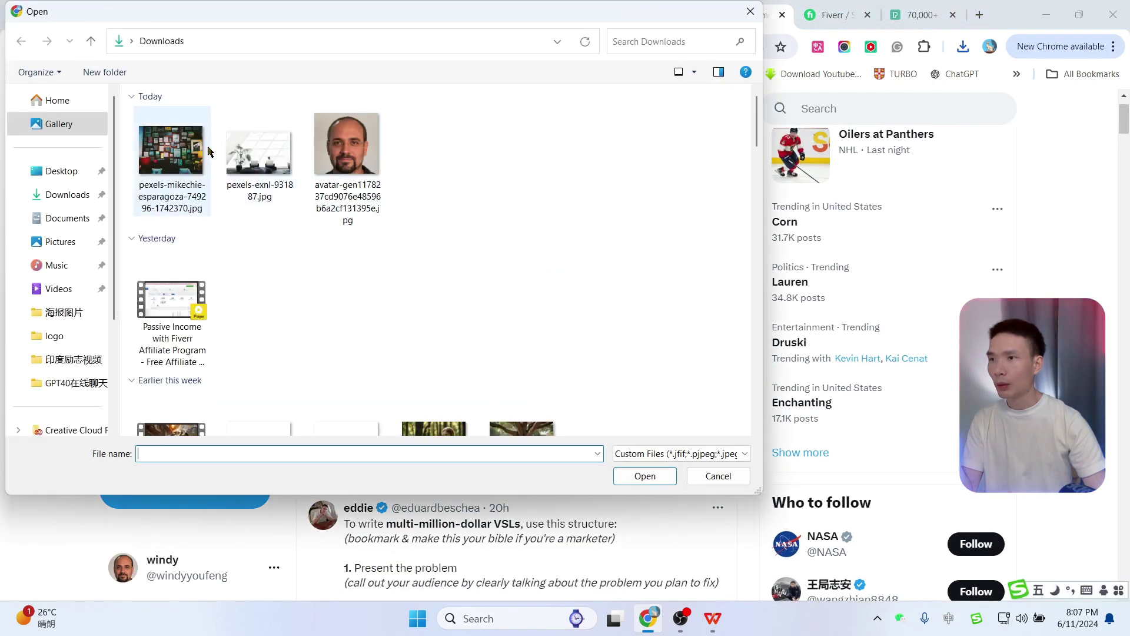
{"action": "double_click", "coordinate": [198, 150]}
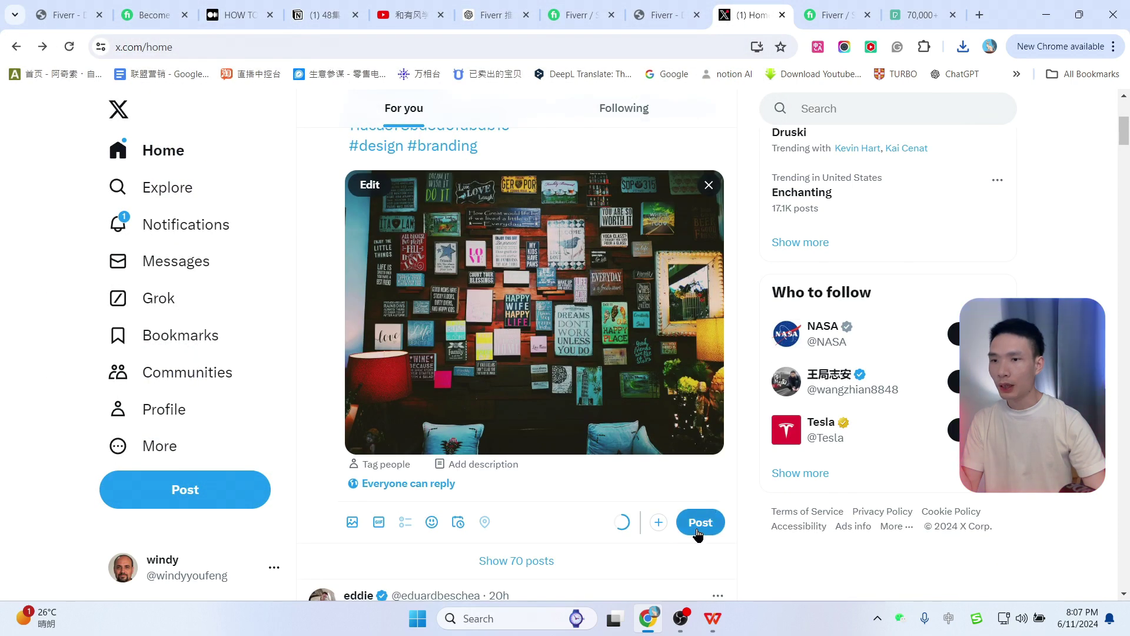
{"action": "left_click", "coordinate": [700, 529]}
Test the published post's affiliate link, look over the Fiverr graphic design results, and close that page.
{"action": "left_click", "coordinate": [457, 244]}
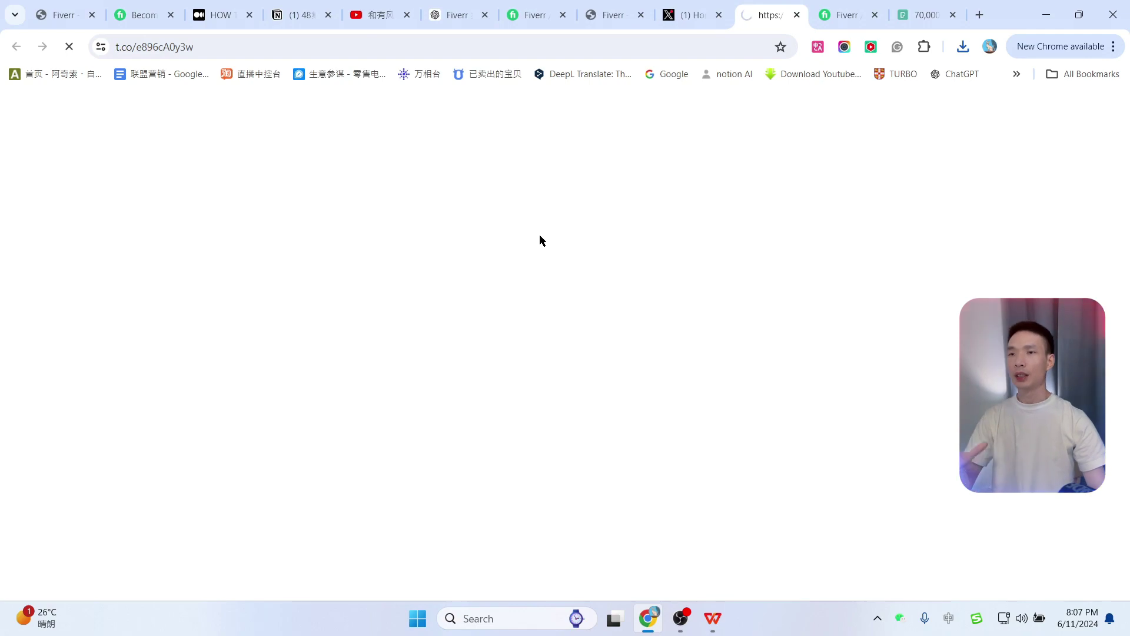
{"action": "scroll", "coordinate": [565, 224], "scroll_direction": "down", "scroll_amount": 8}
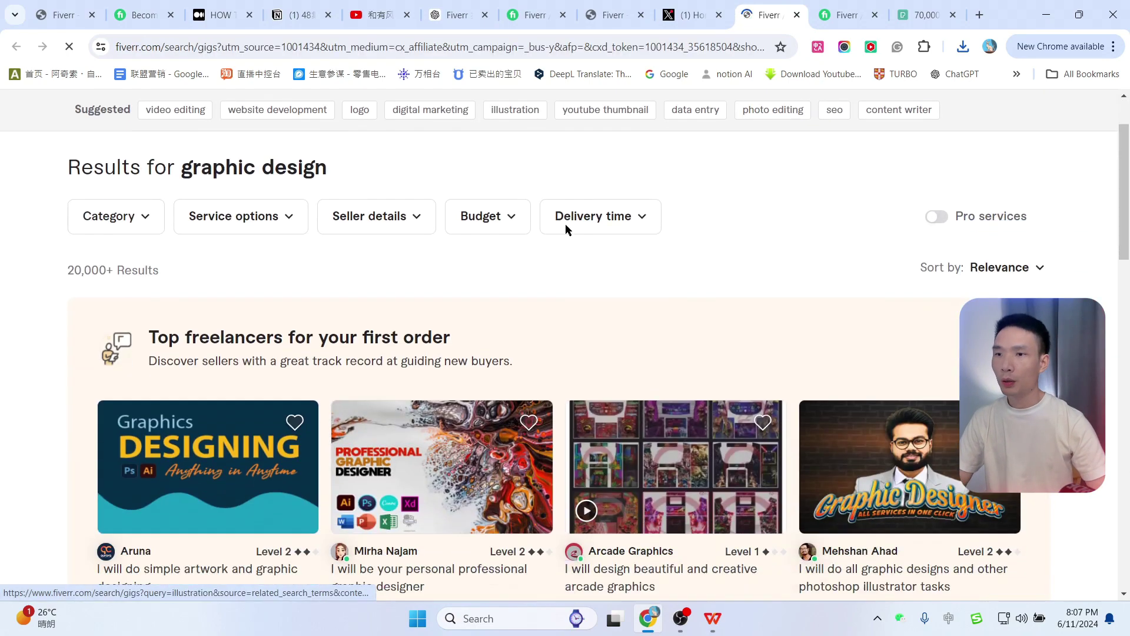
{"action": "scroll", "coordinate": [810, 360], "scroll_direction": "down", "scroll_amount": 2}
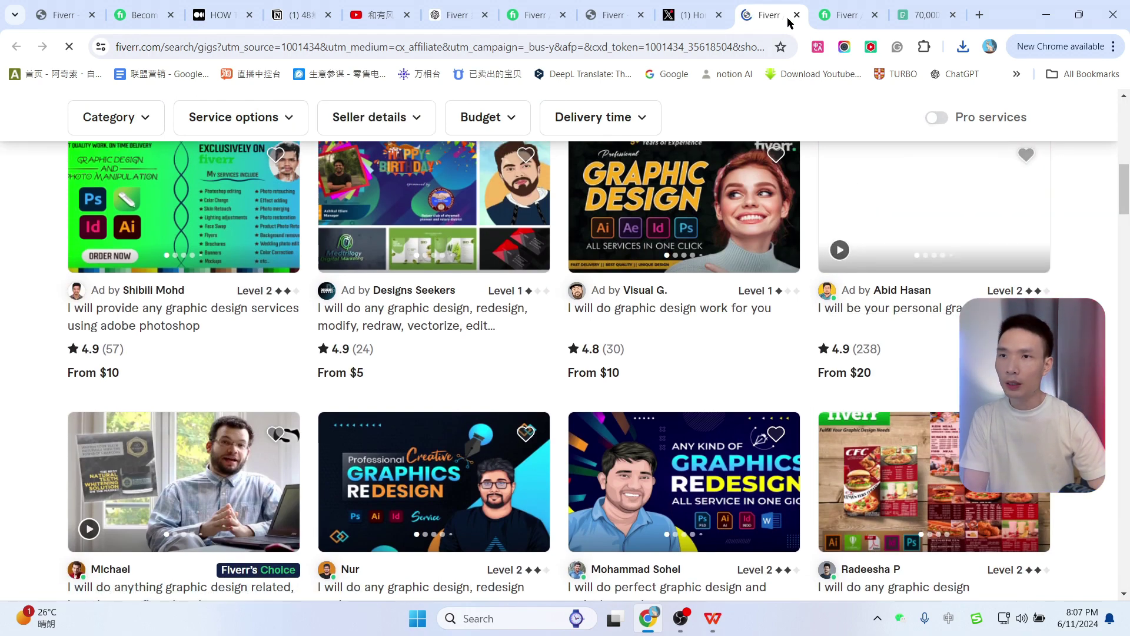
{"action": "left_click", "coordinate": [796, 15]}
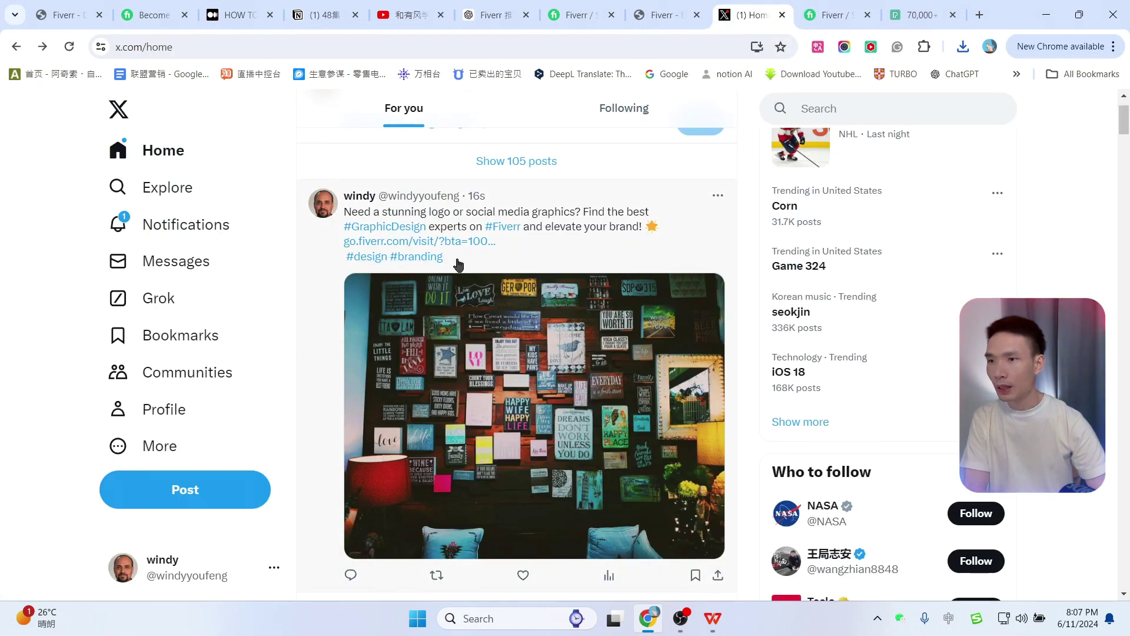
Search X for the hashtag #branding.
{"action": "left_click", "coordinate": [892, 109]}
{"action": "type", "text": "branding"}
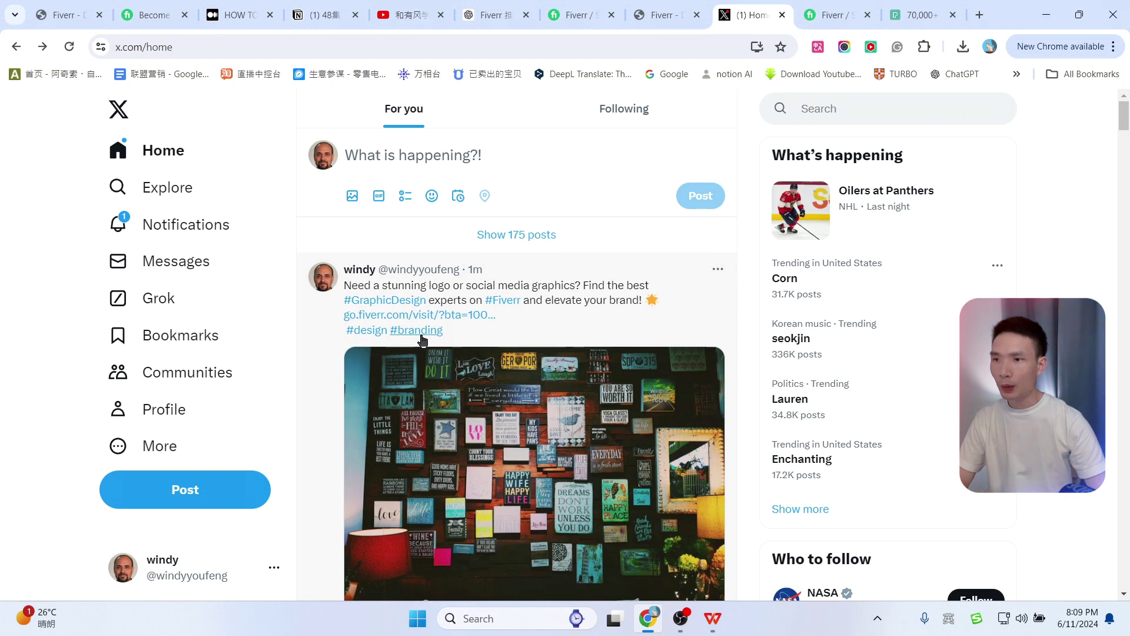
{"action": "left_click", "coordinate": [866, 113]}
{"action": "key", "text": "ctrl+v"}
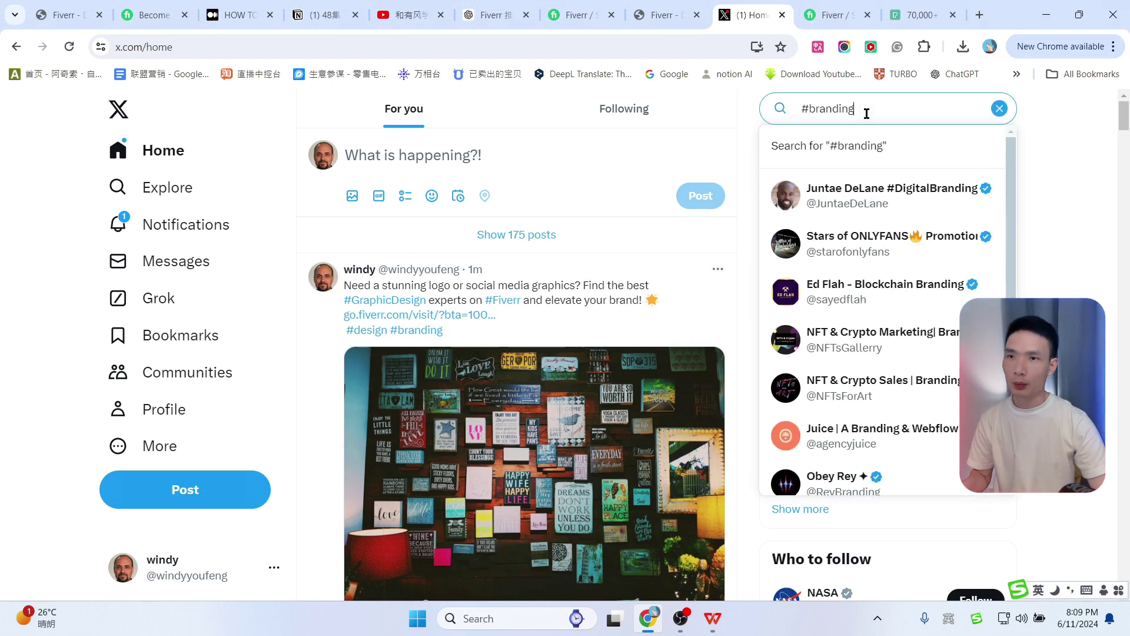
{"action": "left_click", "coordinate": [872, 146]}
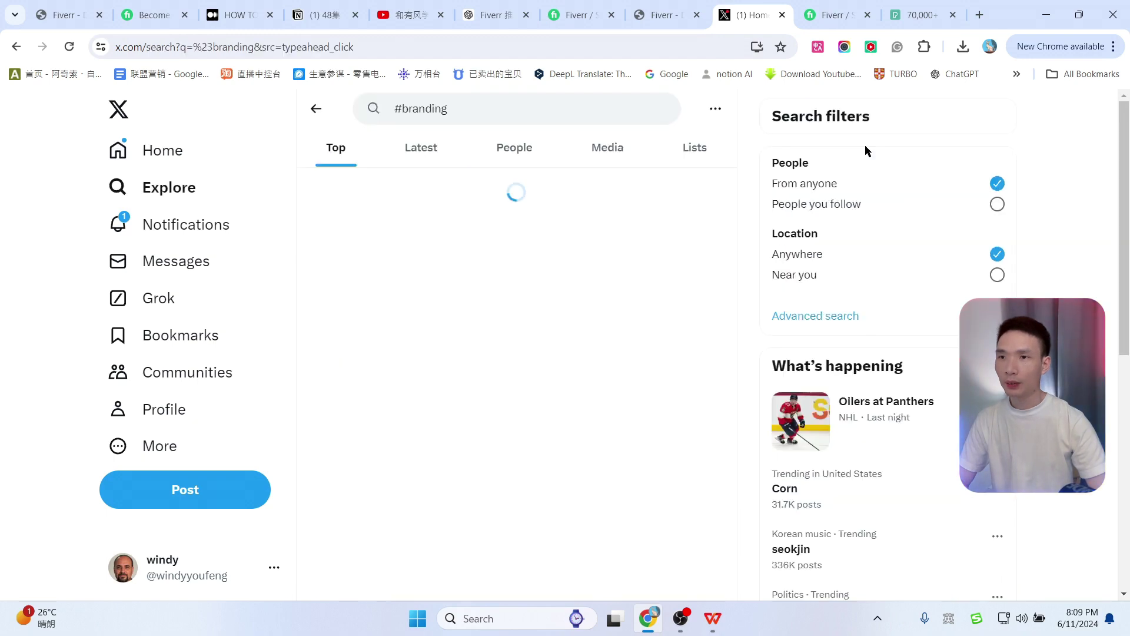
Show the latest #branding posts and locate the newly published Fiverr graphic design post among them.
{"action": "left_click", "coordinate": [422, 150]}
{"action": "scroll", "coordinate": [706, 265], "scroll_direction": "down", "scroll_amount": 6}
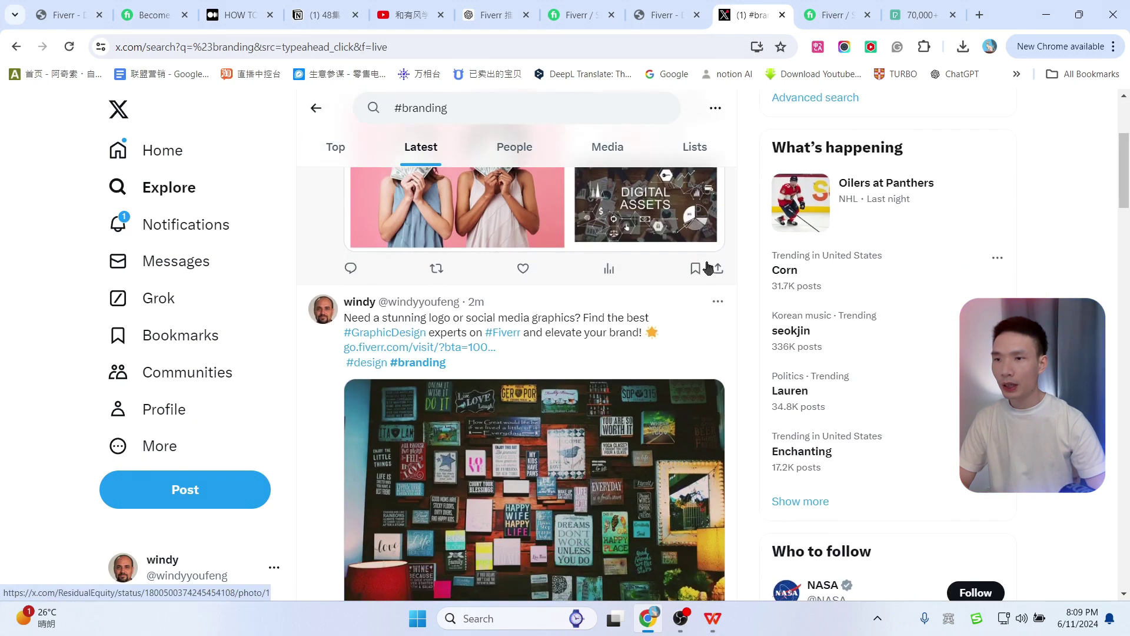
{"action": "scroll", "coordinate": [726, 318], "scroll_direction": "up", "scroll_amount": 2}
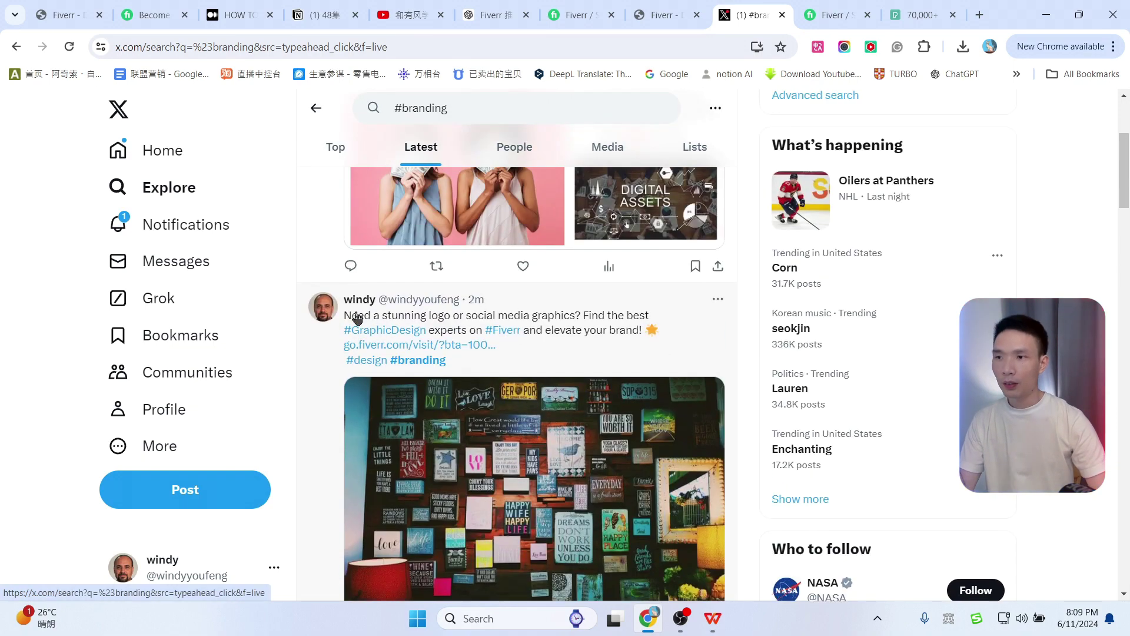
{"action": "scroll", "coordinate": [522, 377], "scroll_direction": "down", "scroll_amount": 2}
{"action": "scroll", "coordinate": [582, 354], "scroll_direction": "up", "scroll_amount": 1}
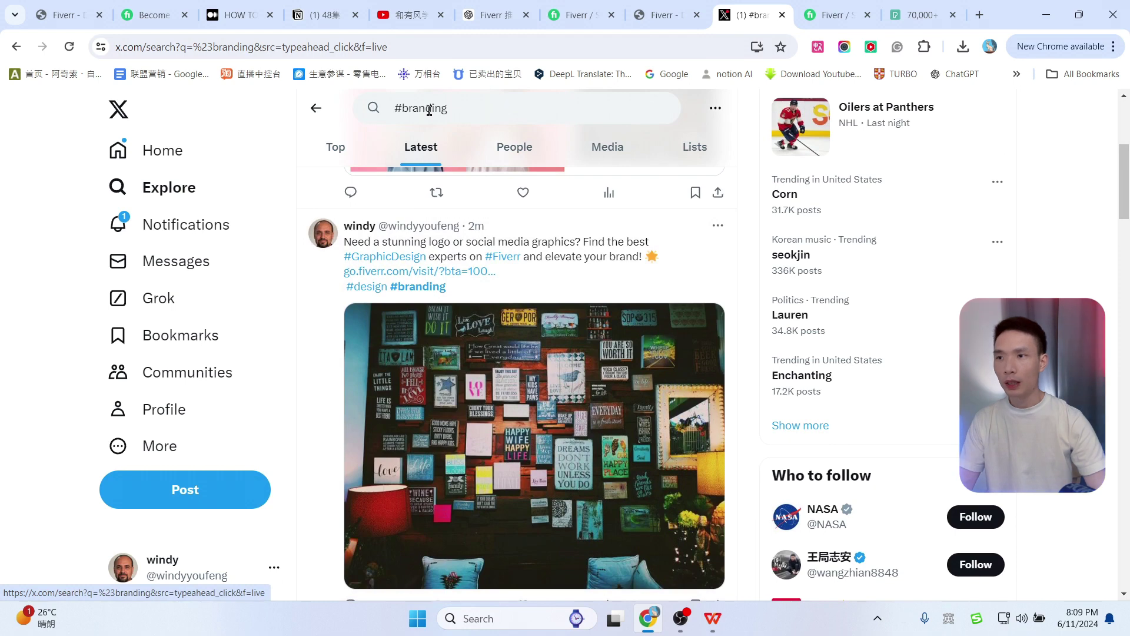
{"action": "scroll", "coordinate": [533, 353], "scroll_direction": "down", "scroll_amount": 1}
Enlarge the post's photo, test its Fiverr link from there, and return to the #branding results on X.
{"action": "left_click", "coordinate": [538, 376]}
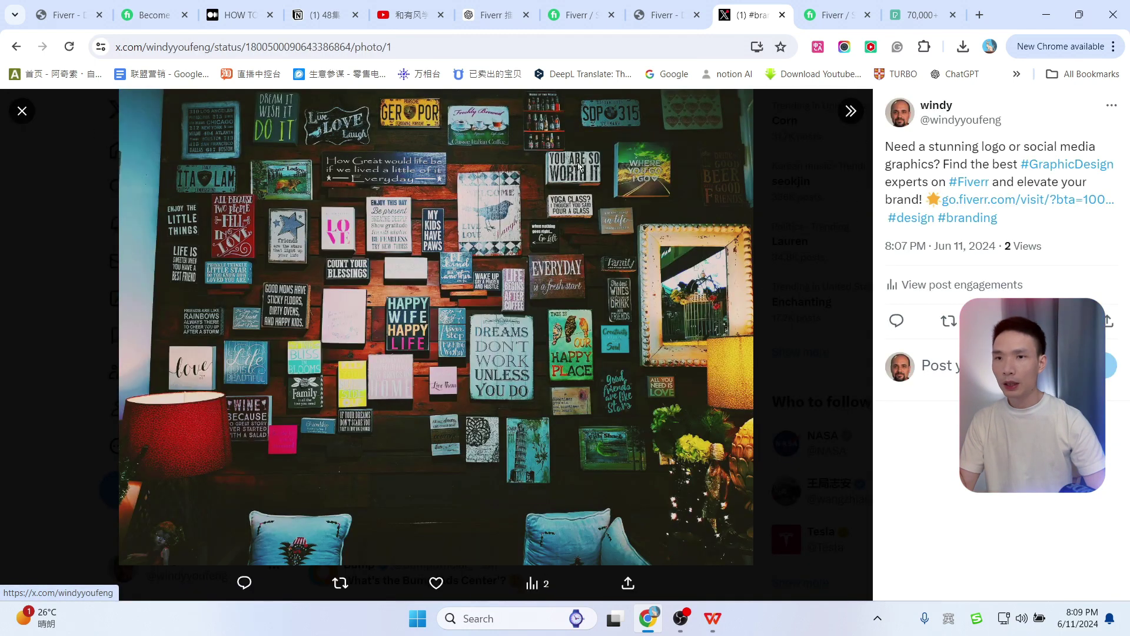
{"action": "left_click", "coordinate": [1001, 202]}
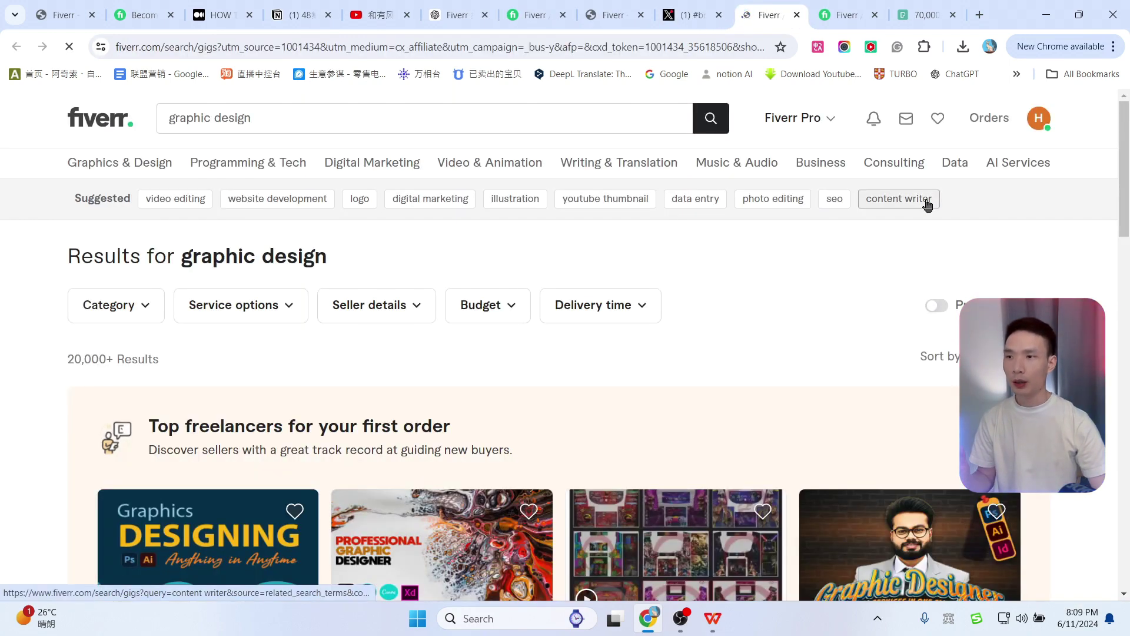
{"action": "scroll", "coordinate": [896, 292], "scroll_direction": "down", "scroll_amount": 3}
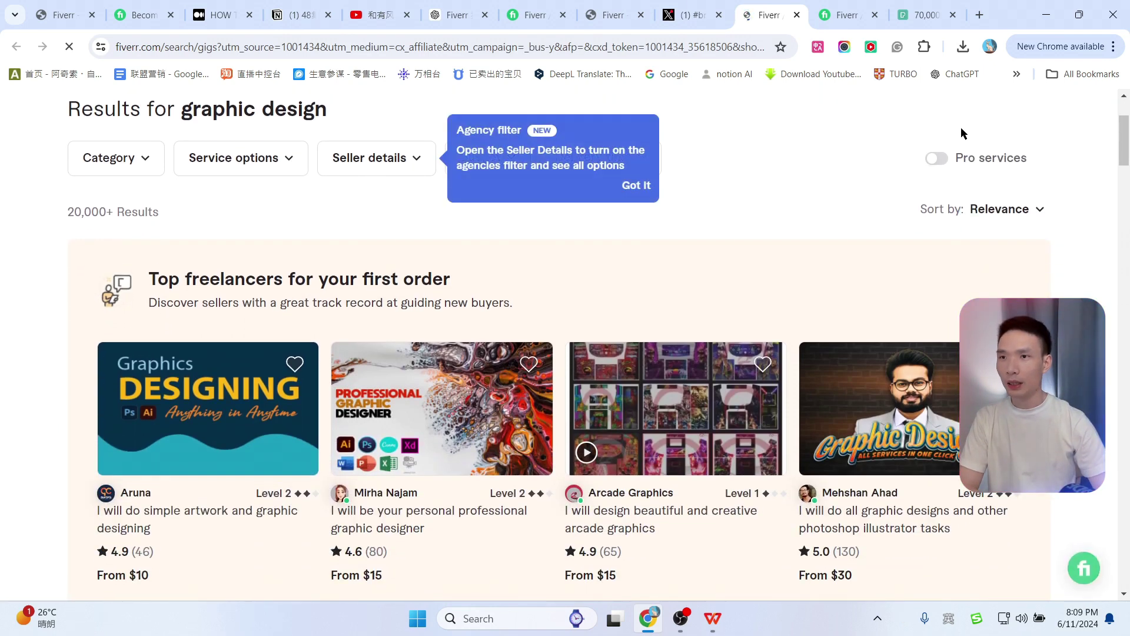
{"action": "left_click", "coordinate": [707, 7]}
{"action": "key", "text": "Escape"}
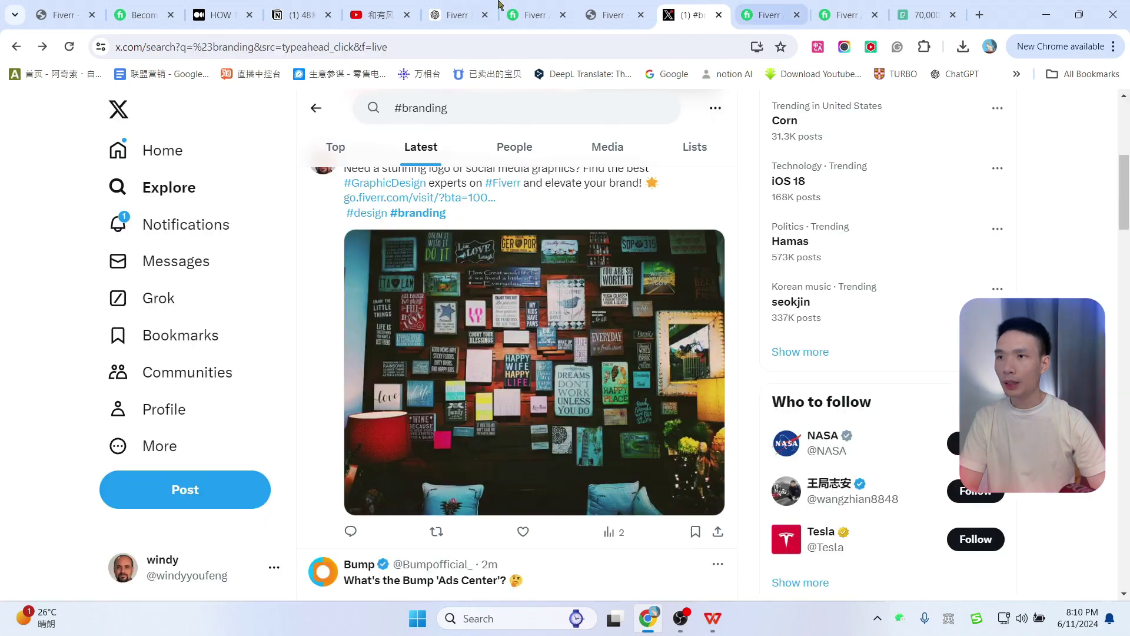
Review the remaining suggested tweets in ChatGPT, highlighting the third one about #AIWriting.
{"action": "left_click", "coordinate": [456, 15]}
{"action": "scroll", "coordinate": [597, 341], "scroll_direction": "down", "scroll_amount": 2}
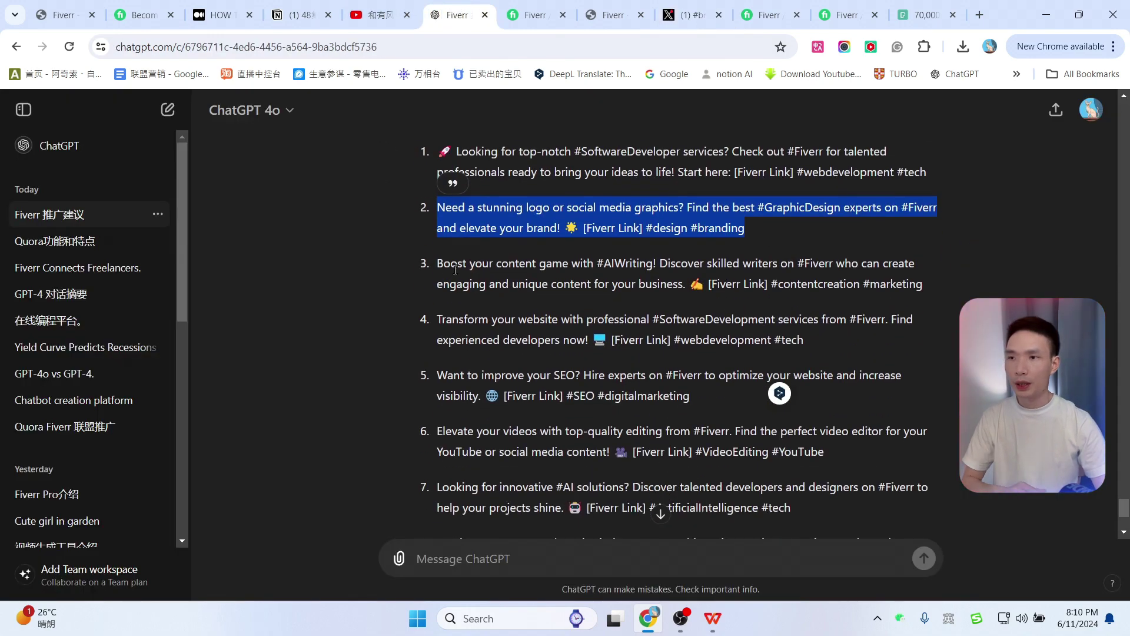
{"action": "left_click_drag", "start_coordinate": [437, 264], "coordinate": [922, 284]}
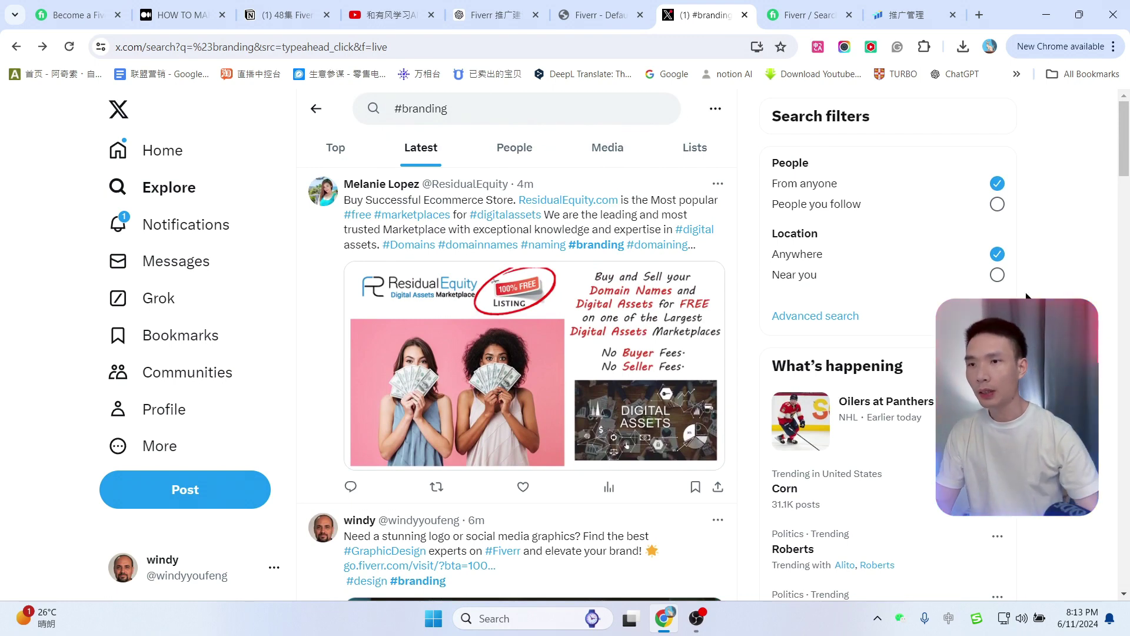
Switch the #branding results on X to the top posts, and search X for "Hiring a App Designer".
{"action": "scroll", "coordinate": [1054, 262], "scroll_direction": "down", "scroll_amount": 2}
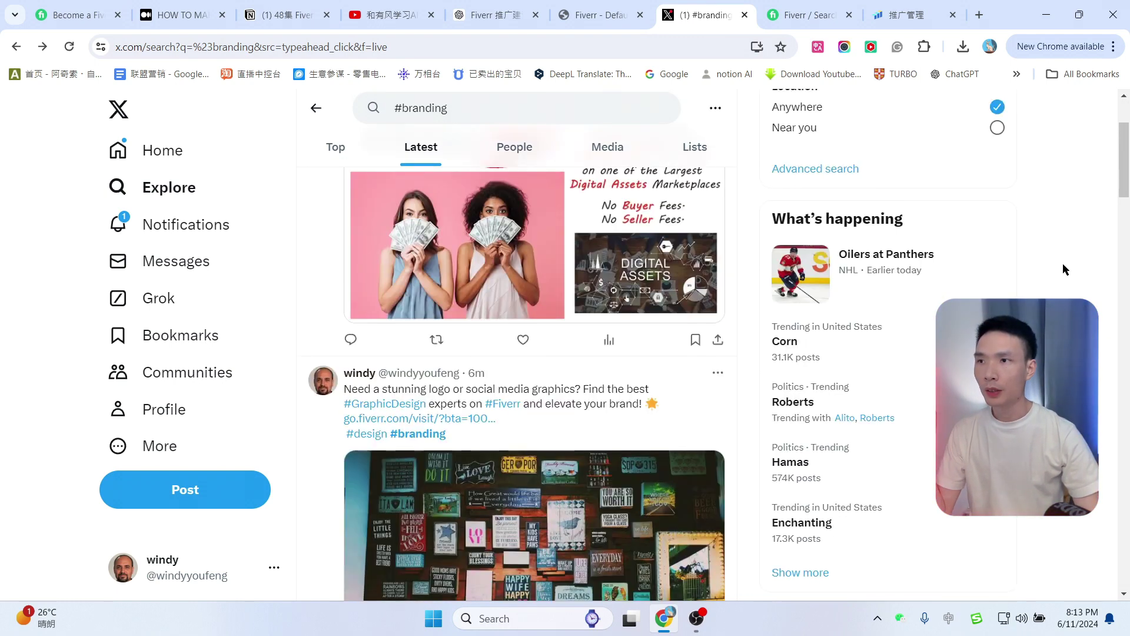
{"action": "left_click", "coordinate": [335, 147]}
{"action": "left_click_drag", "start_coordinate": [482, 111], "coordinate": [394, 108]}
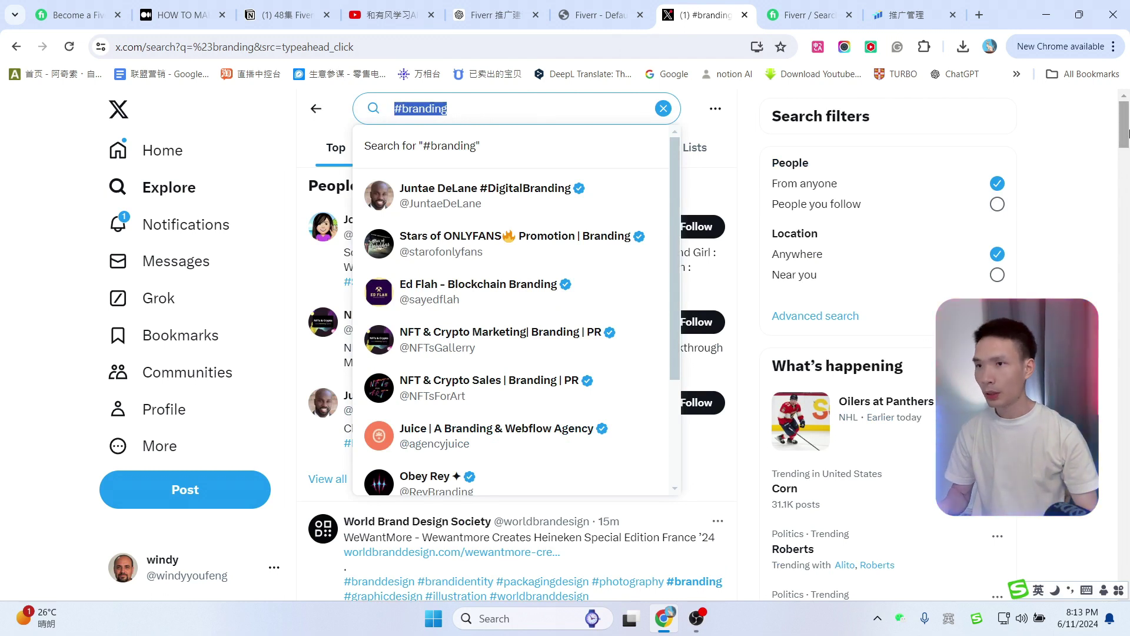
{"action": "type", "text": "Hiring a App Designer"}
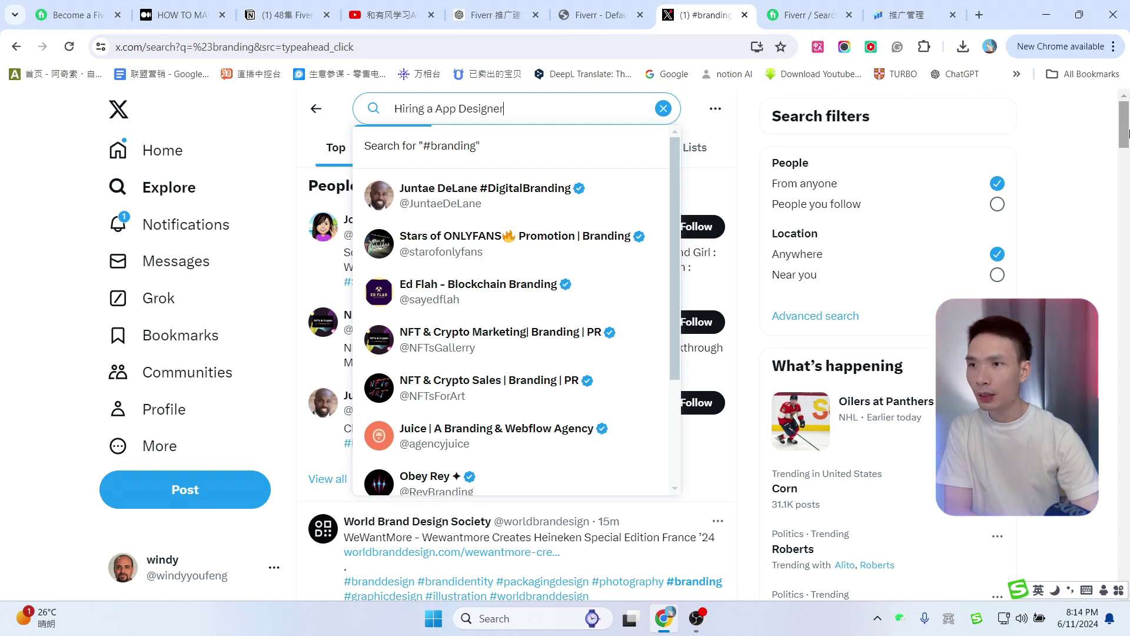
{"action": "key", "text": "Return"}
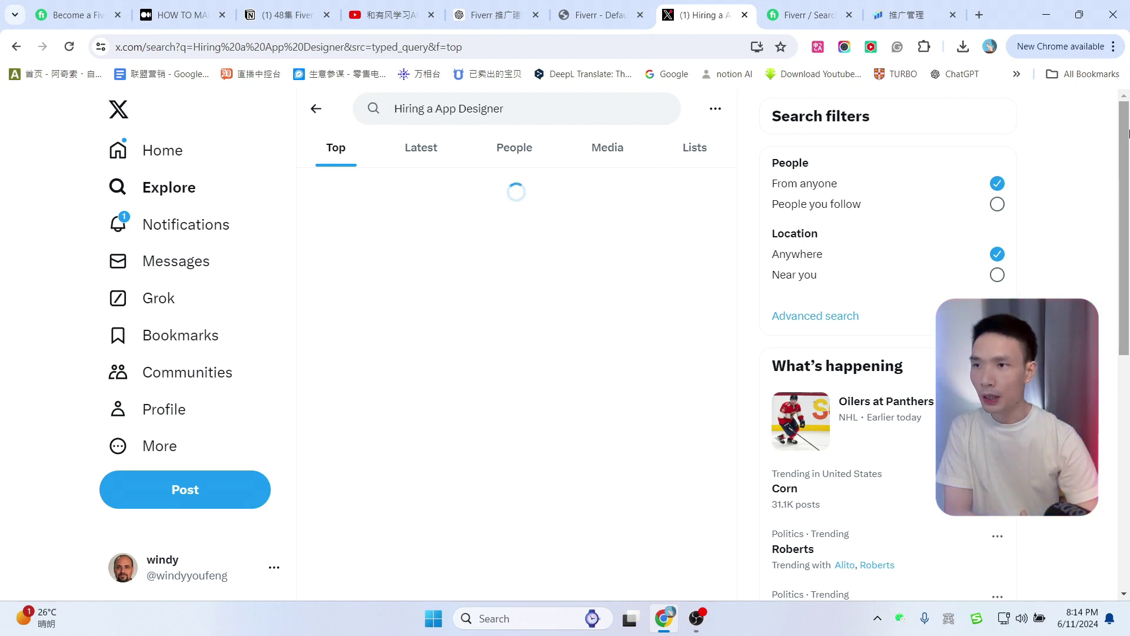
{"action": "left_click", "coordinate": [517, 226]}
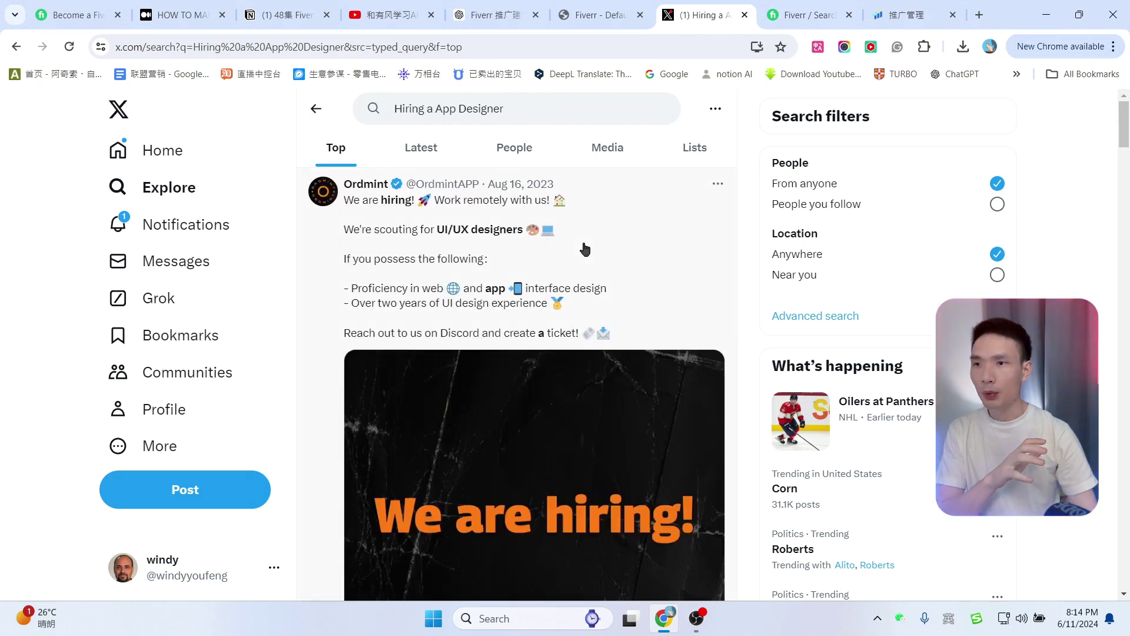
Browse the hiring posts and open a reply to the one seeking a designer or design agency for a SaaS product.
{"action": "scroll", "coordinate": [591, 248], "scroll_direction": "down", "scroll_amount": 15}
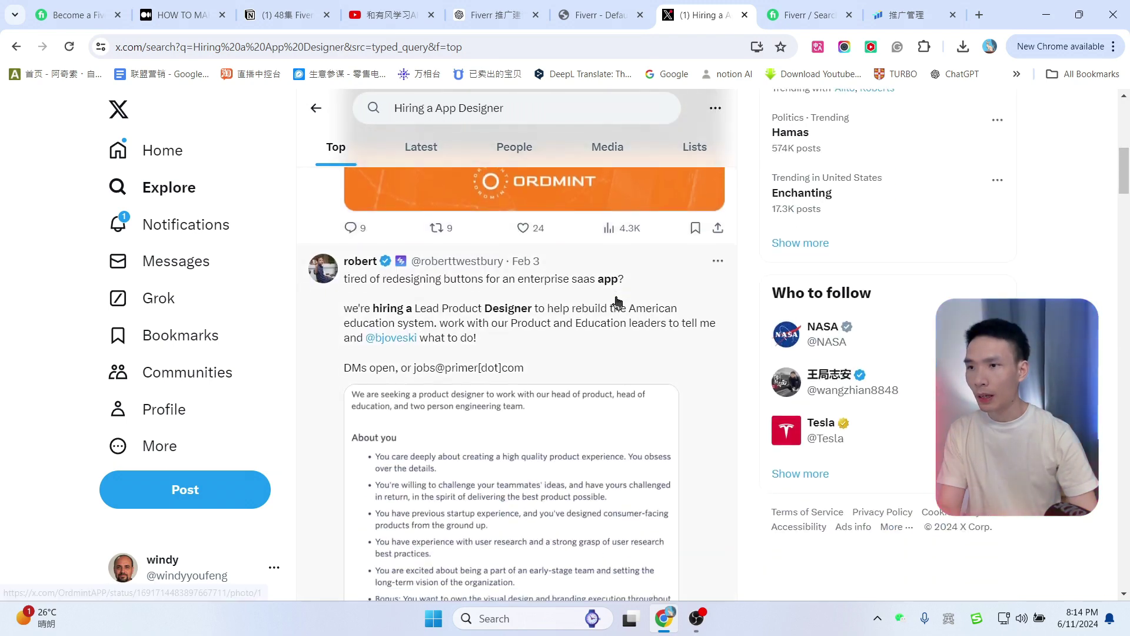
{"action": "scroll", "coordinate": [635, 302], "scroll_direction": "down", "scroll_amount": 10}
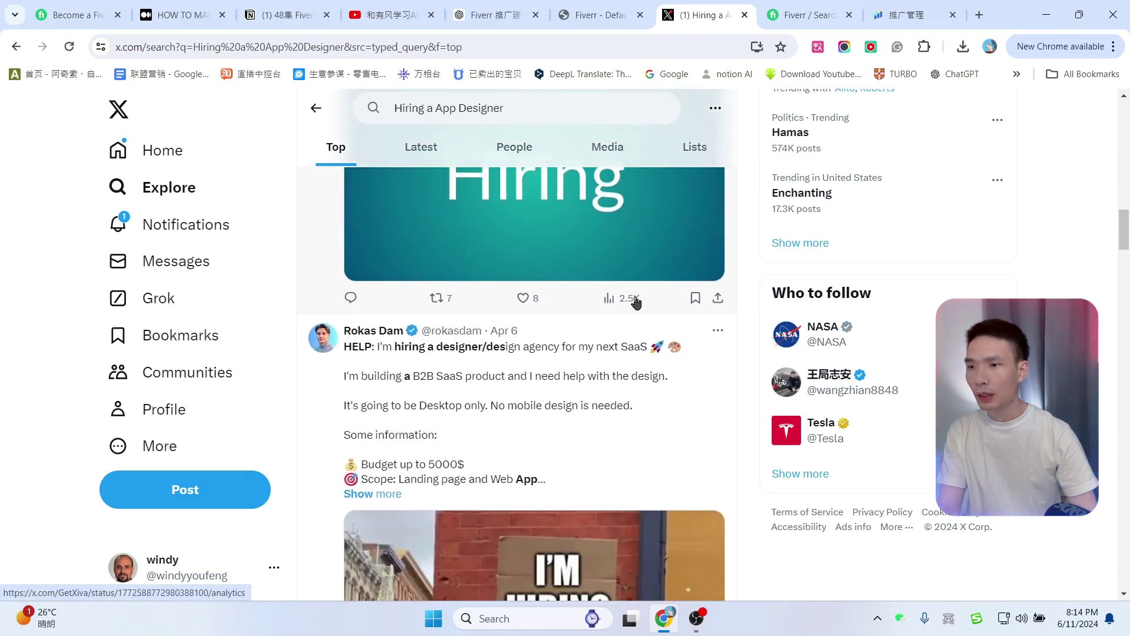
{"action": "scroll", "coordinate": [651, 369], "scroll_direction": "down", "scroll_amount": 1}
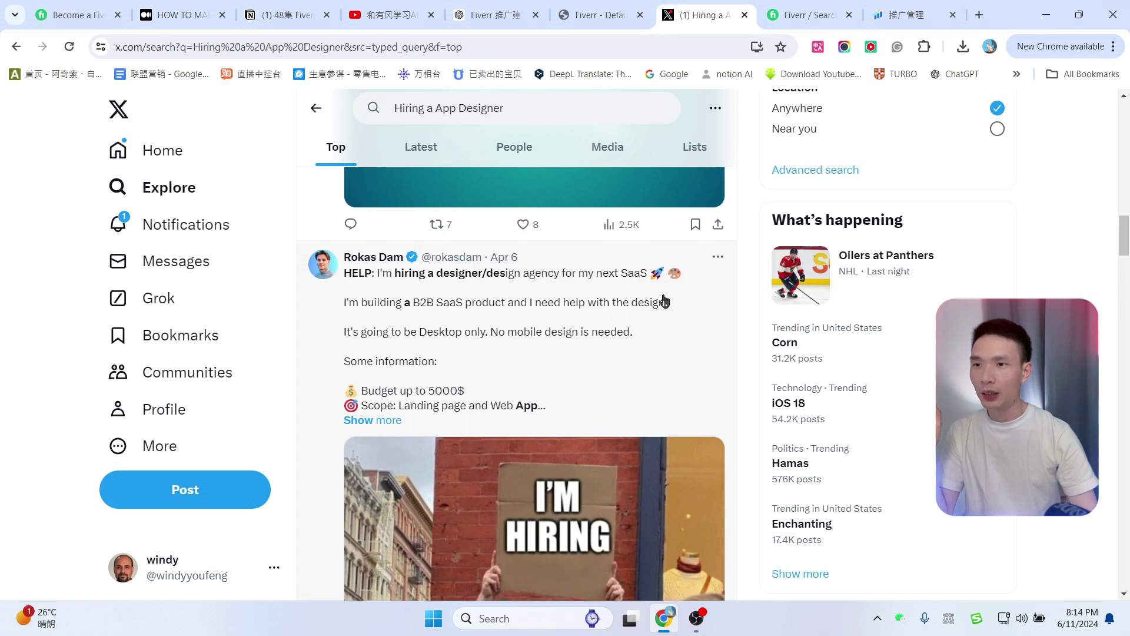
{"action": "scroll", "coordinate": [663, 302], "scroll_direction": "down", "scroll_amount": 6}
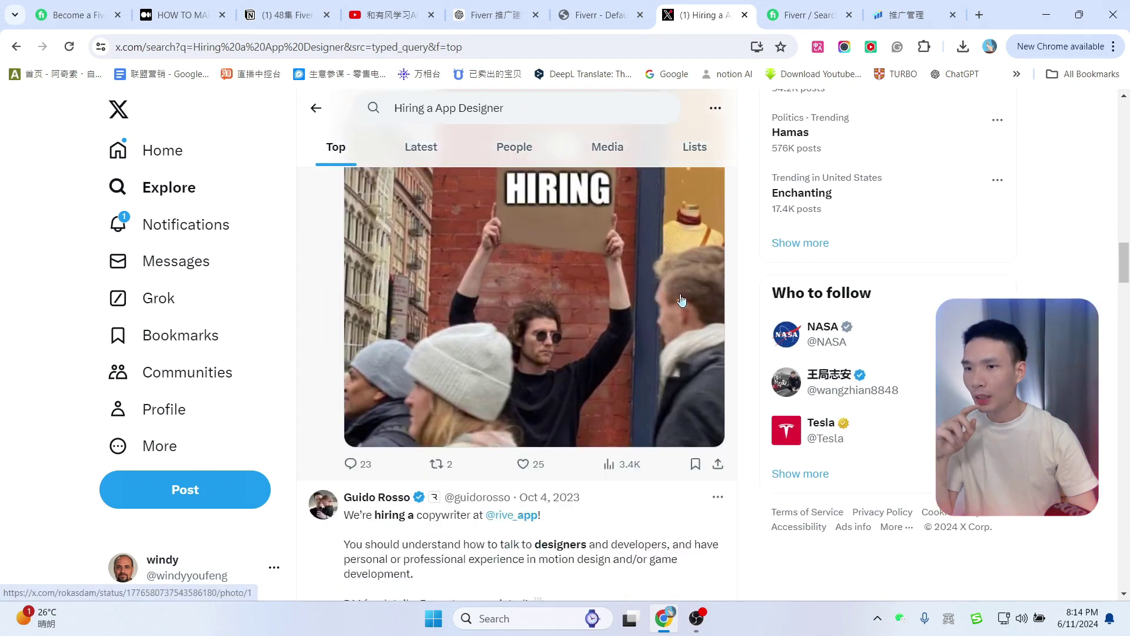
{"action": "scroll", "coordinate": [598, 419], "scroll_direction": "up", "scroll_amount": 1}
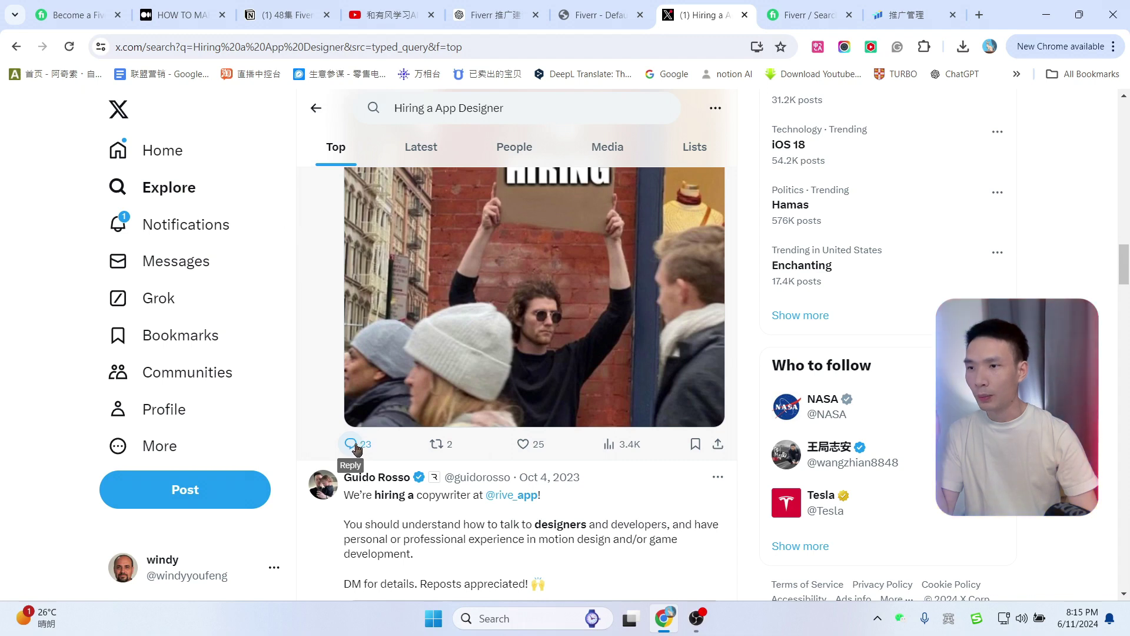
{"action": "left_click", "coordinate": [353, 444]}
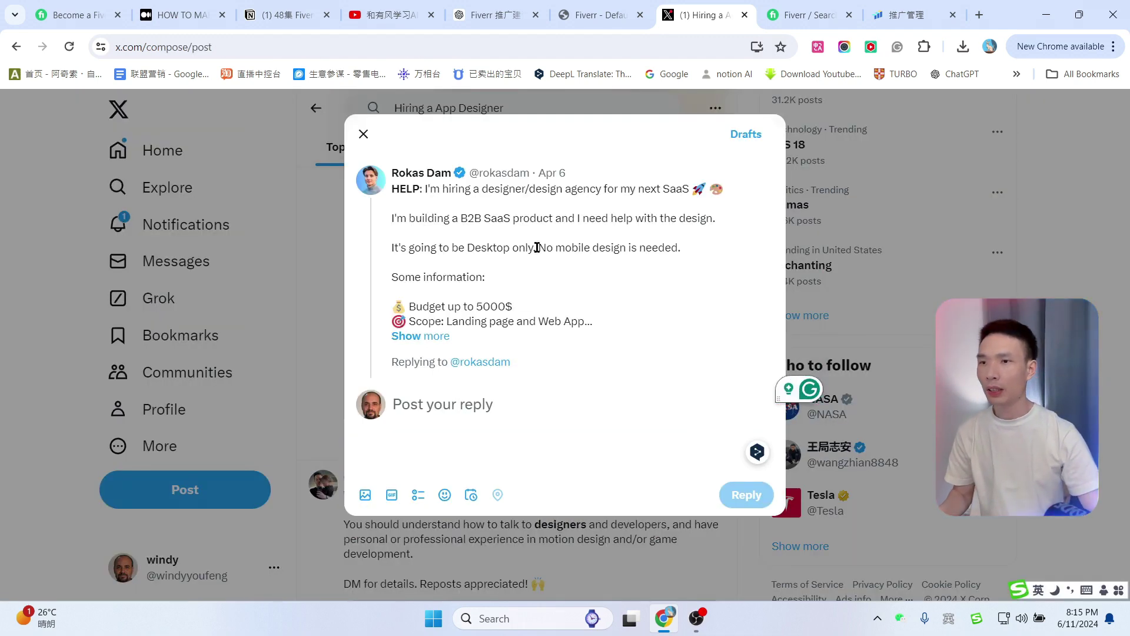
Copy the post's design request into a ChatGPT prompt beginning "以下是我在x.com上发现的一个需求，请帮我回复下，并很自然的加上我们的推广链接：".
{"action": "left_click_drag", "start_coordinate": [393, 190], "coordinate": [704, 254]}
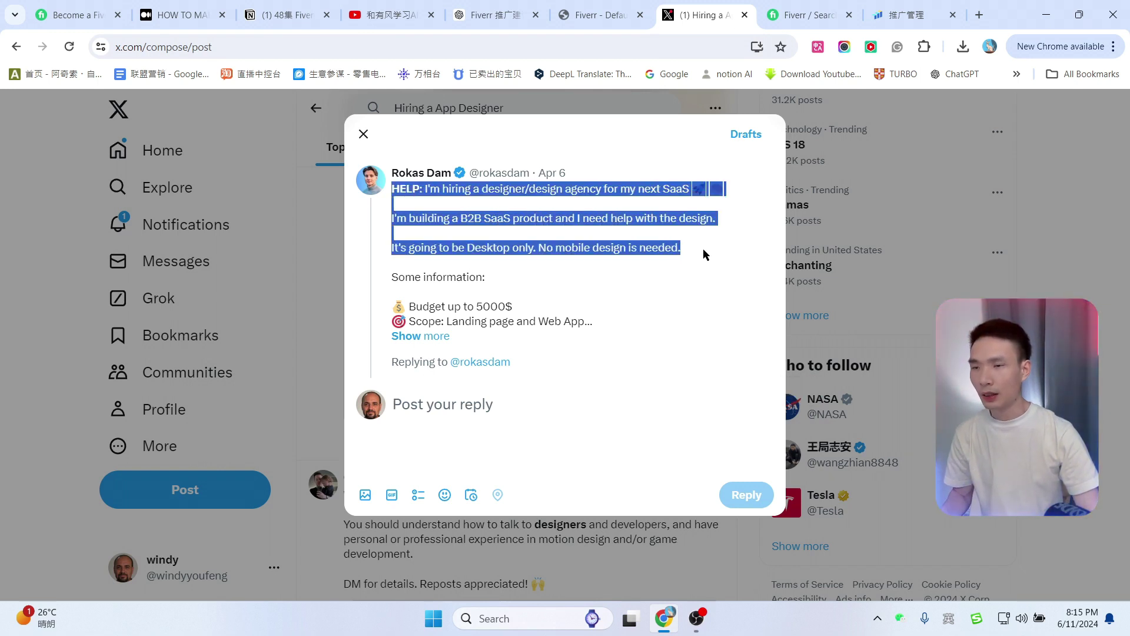
{"action": "key", "text": "ctrl+c"}
{"action": "left_click", "coordinate": [495, 15]}
{"action": "key", "text": "ctrl+v"}
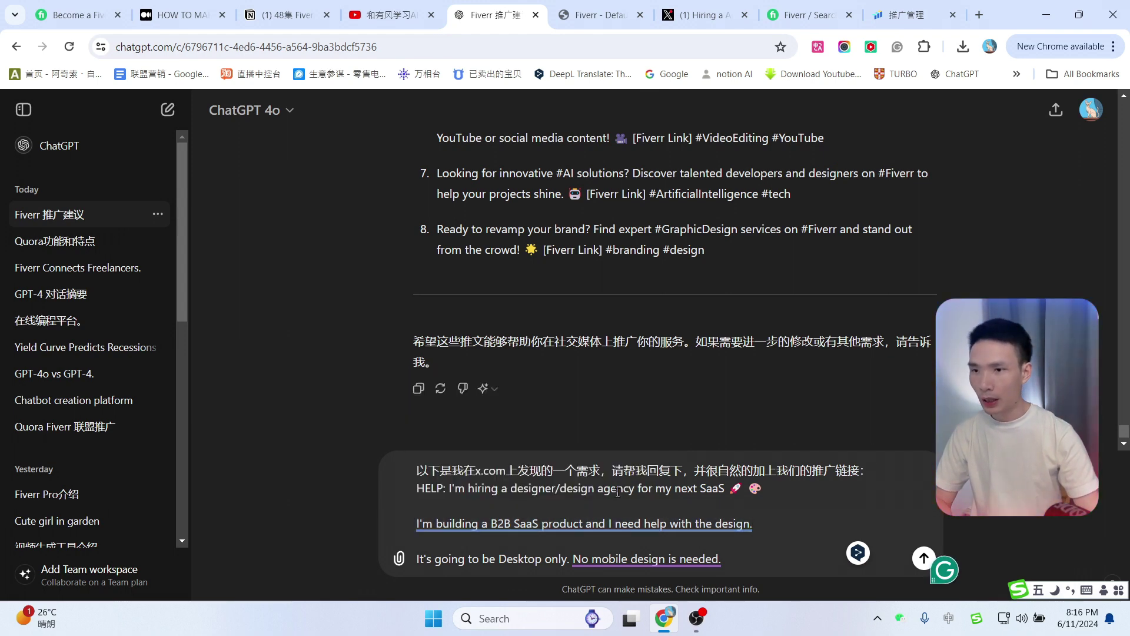
Search Fiverr for "saas designer", checking the request in the X post along the way.
{"action": "double_click", "coordinate": [532, 488]}
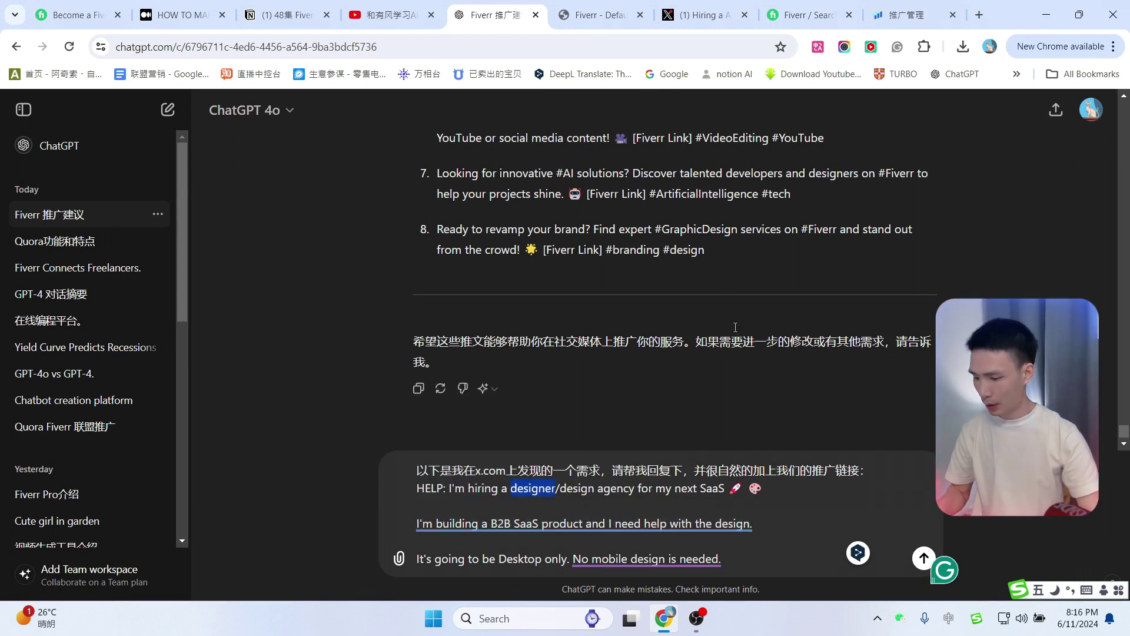
{"action": "left_click", "coordinate": [806, 15]}
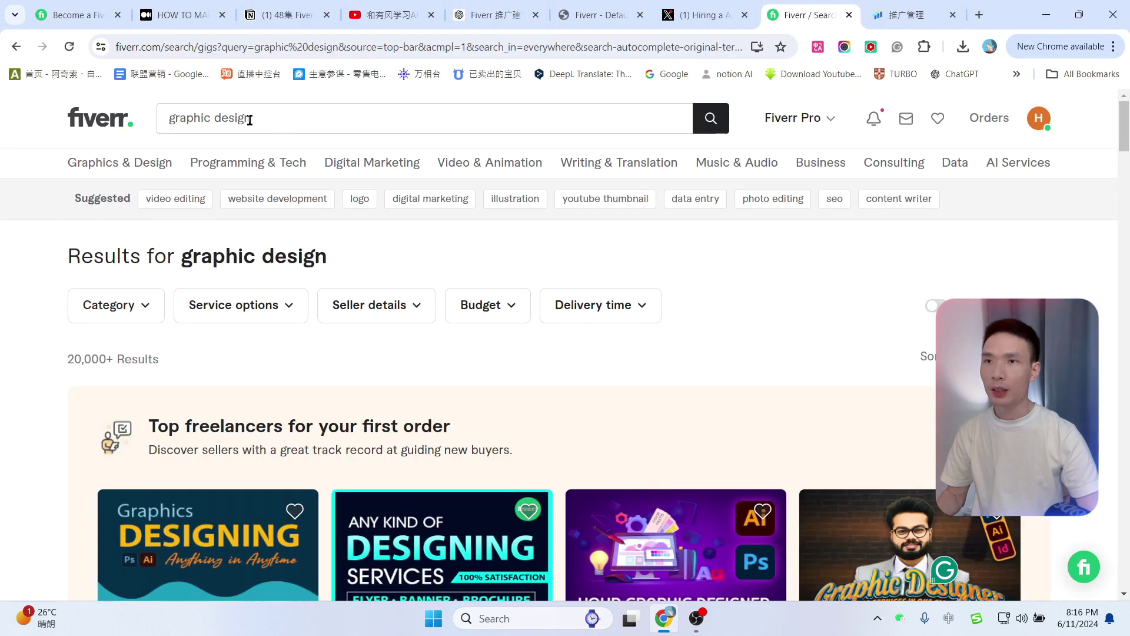
{"action": "left_click_drag", "start_coordinate": [250, 119], "coordinate": [116, 123]}
{"action": "type", "text": "saas"}
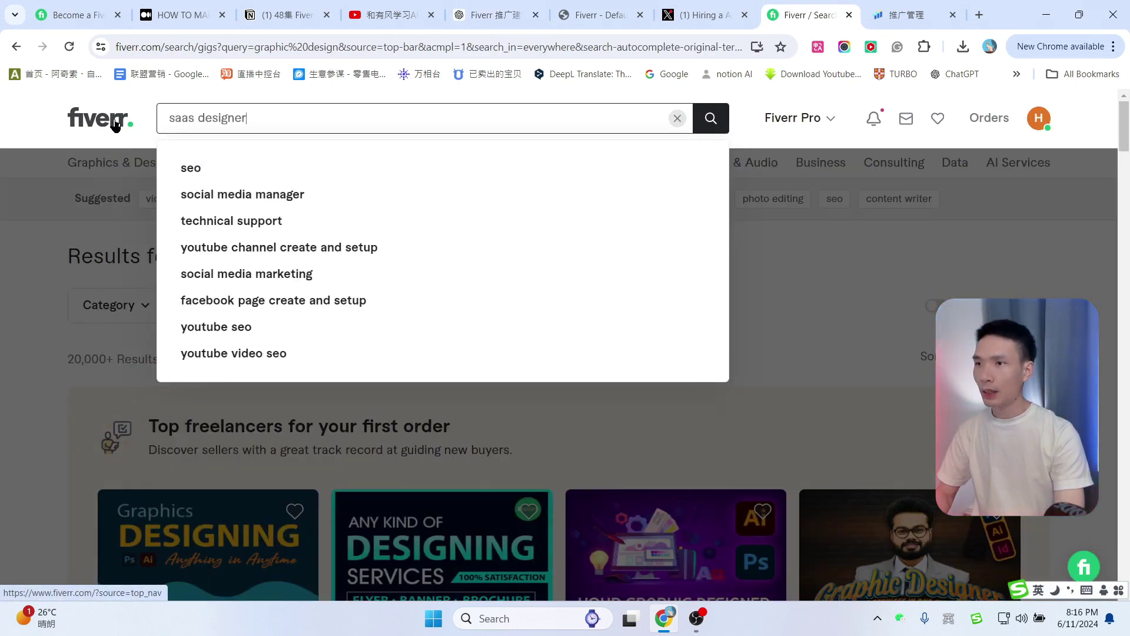
{"action": "type", "text": " designer"}
{"action": "left_click", "coordinate": [701, 15]}
{"action": "left_click", "coordinate": [682, 220]}
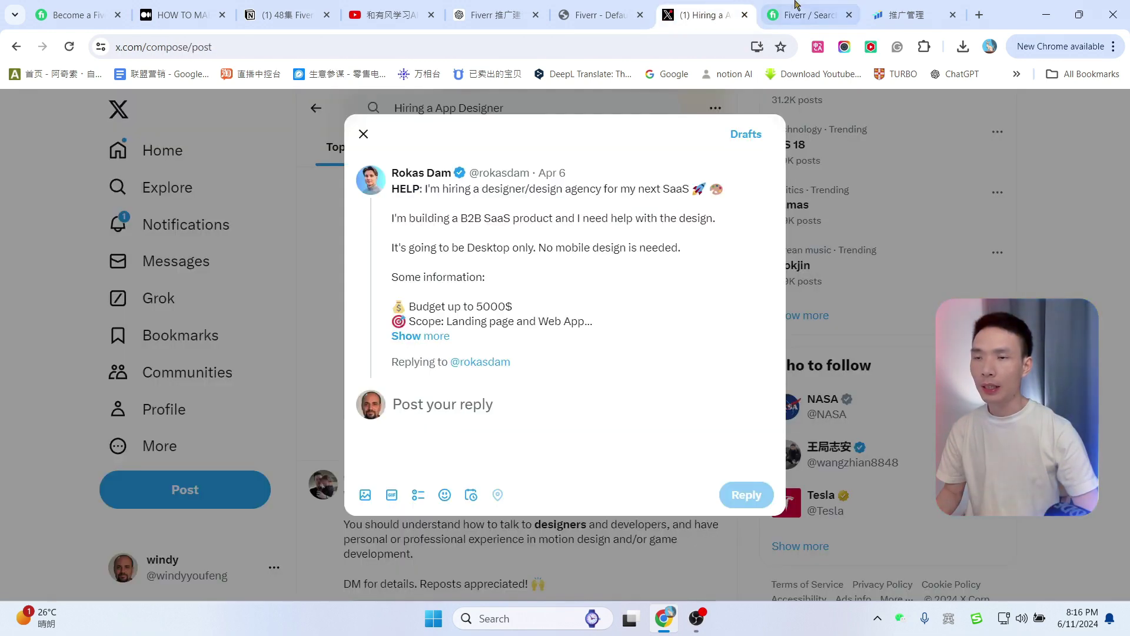
{"action": "left_click", "coordinate": [807, 15]}
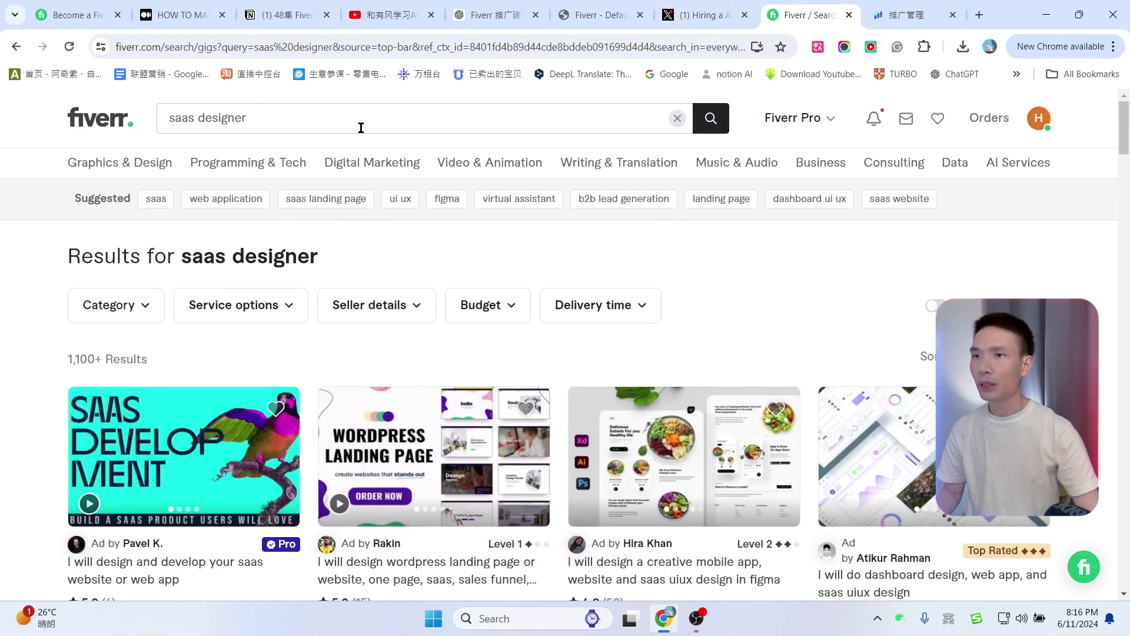
Create a Fiverr Affiliates deep link with the saas designer results page as landing page, and copy the Fiverr Marketplace link.
{"action": "left_click", "coordinate": [373, 44]}
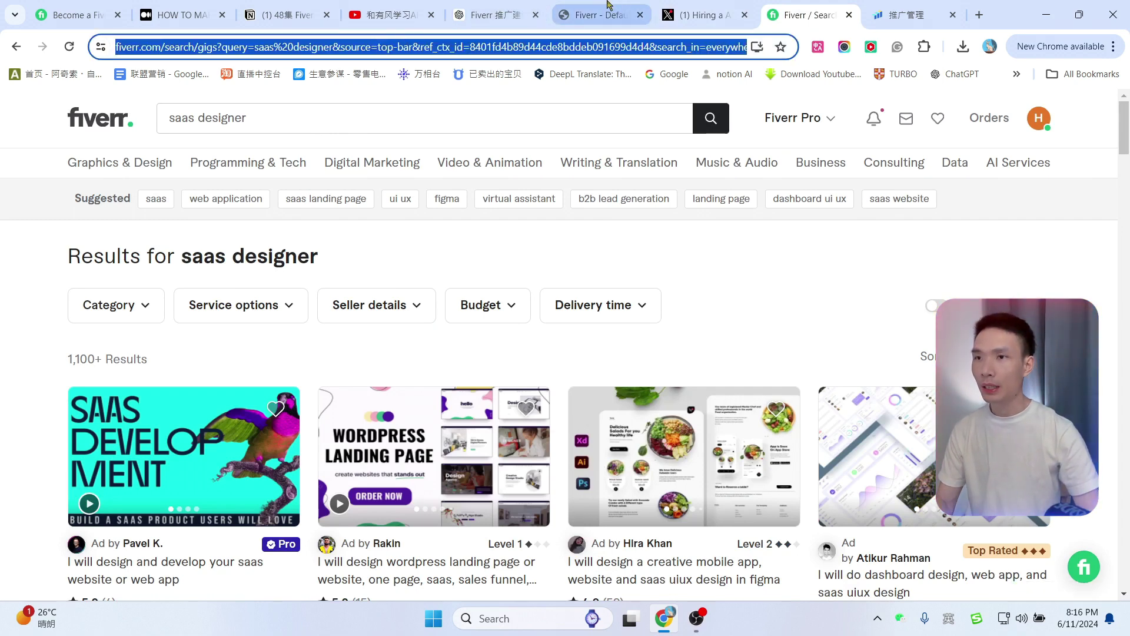
{"action": "left_click", "coordinate": [495, 15]}
{"action": "left_click", "coordinate": [414, 6]}
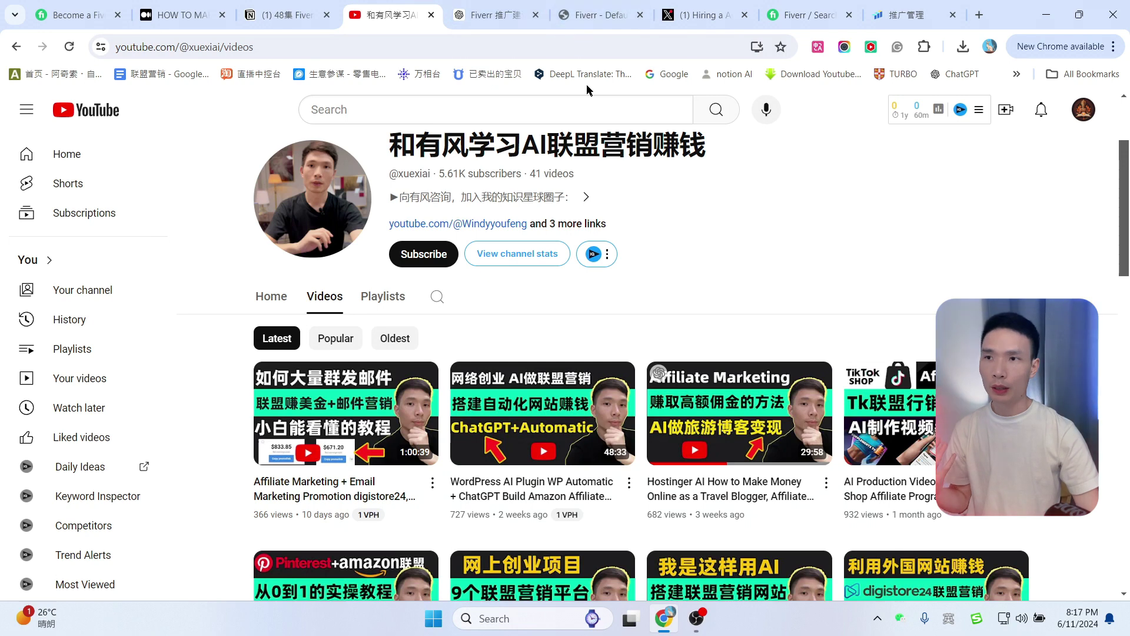
{"action": "left_click", "coordinate": [580, 6]}
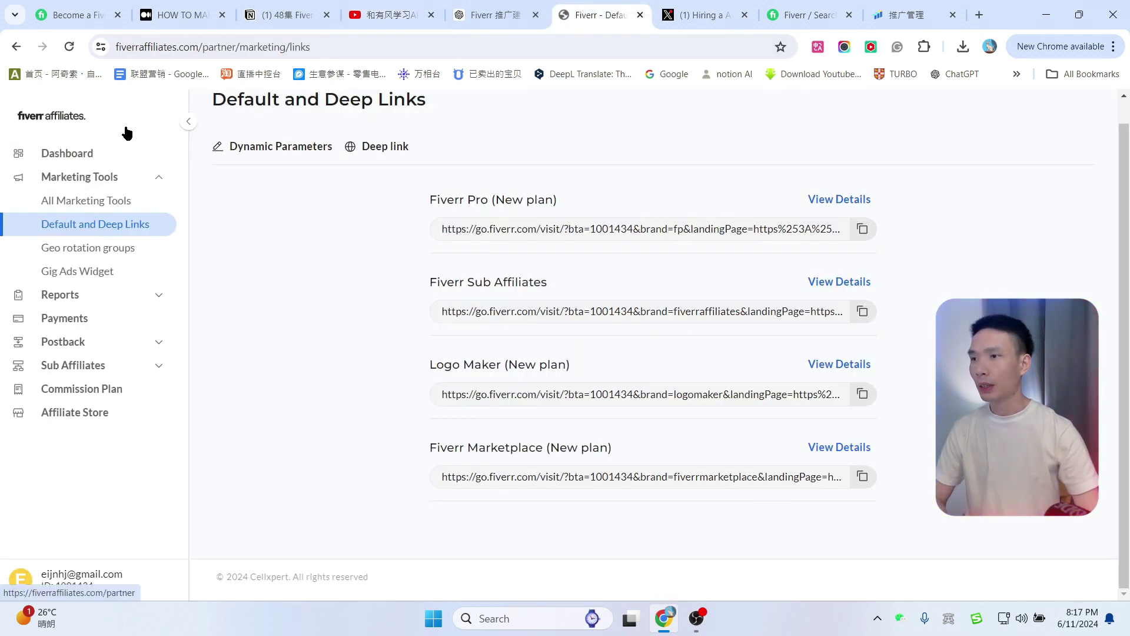
{"action": "left_click", "coordinate": [378, 154]}
{"action": "key", "text": "ctrl+v"}
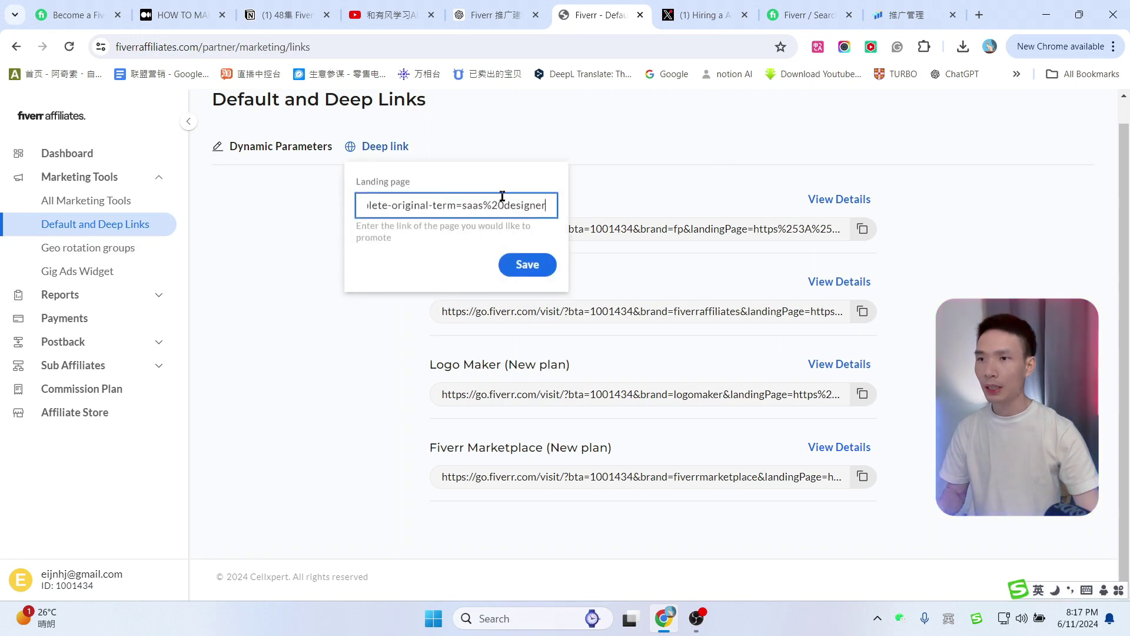
{"action": "left_click", "coordinate": [533, 270]}
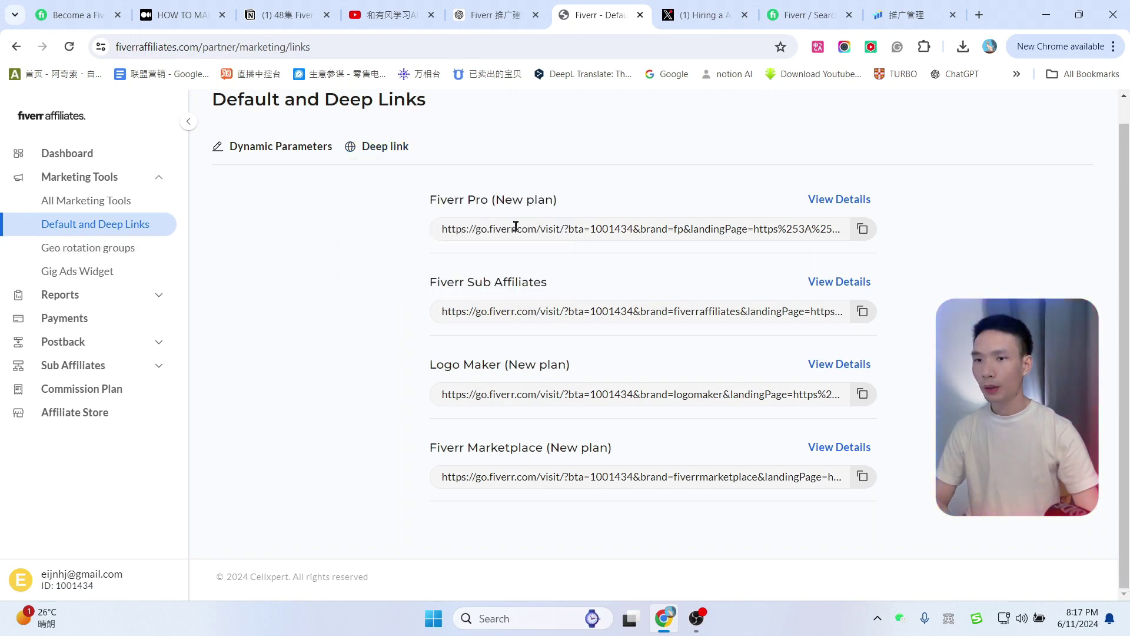
{"action": "left_click", "coordinate": [863, 476]}
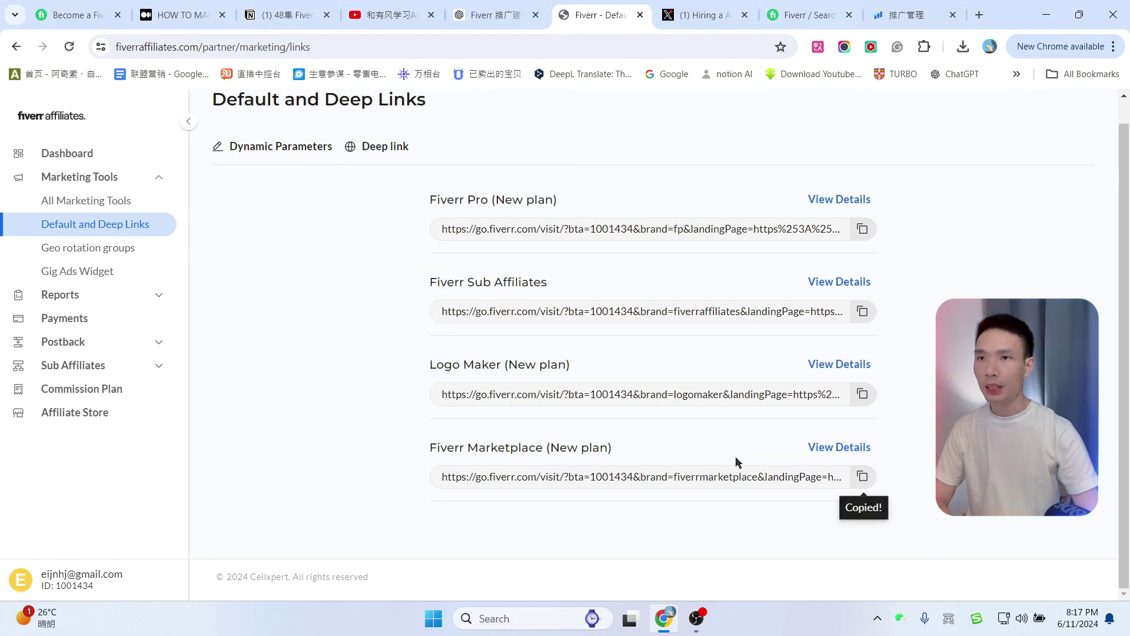
Insert the copied affiliate link after the first line of the ChatGPT prompt and send it.
{"action": "left_click", "coordinate": [496, 15]}
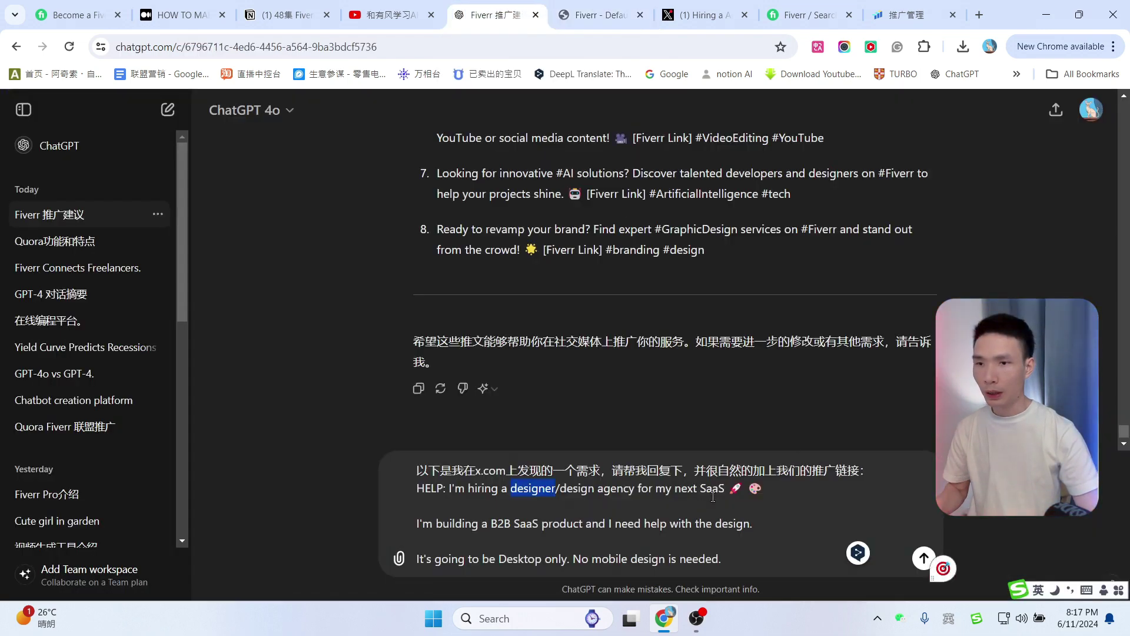
{"action": "left_click", "coordinate": [881, 471]}
{"action": "key", "text": "ctrl+v"}
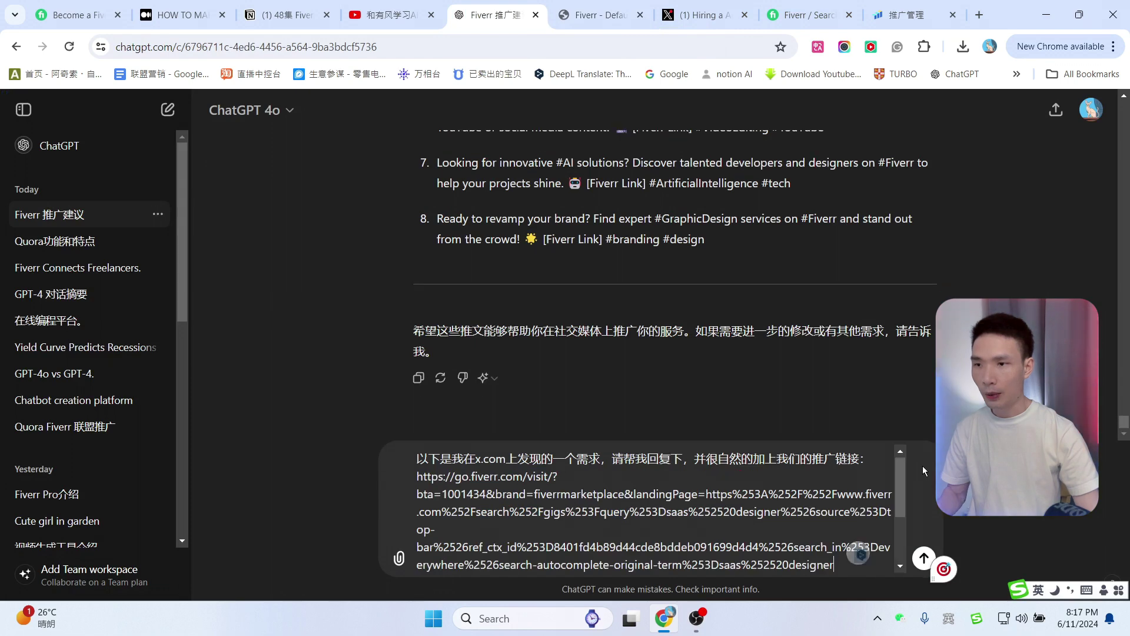
{"action": "scroll", "coordinate": [651, 539], "scroll_direction": "down", "scroll_amount": 3}
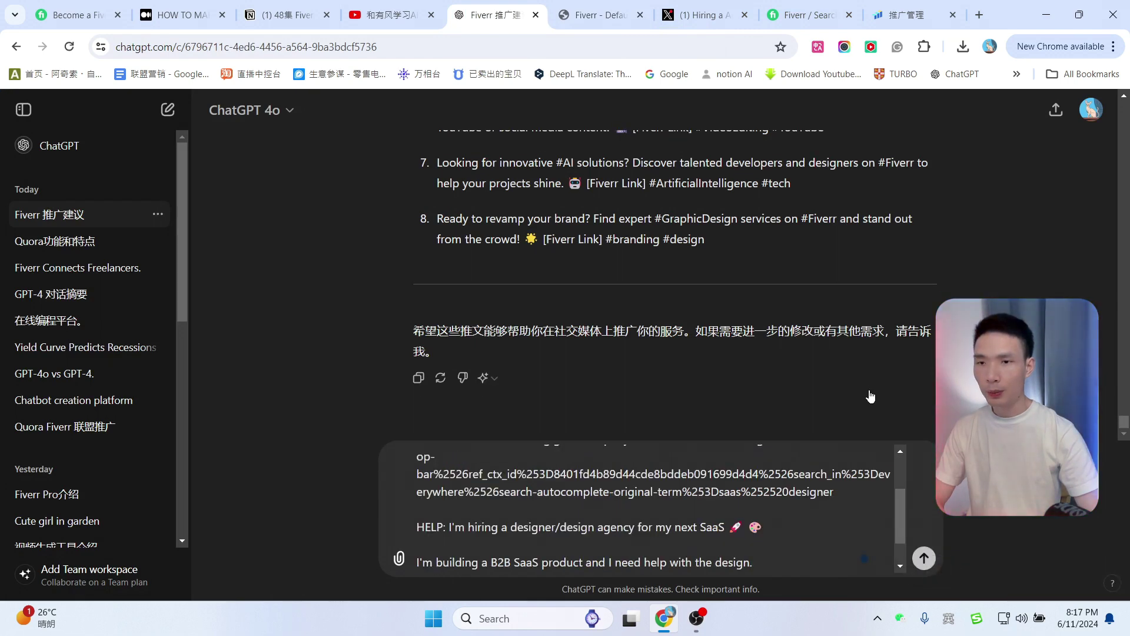
{"action": "left_click", "coordinate": [924, 558]}
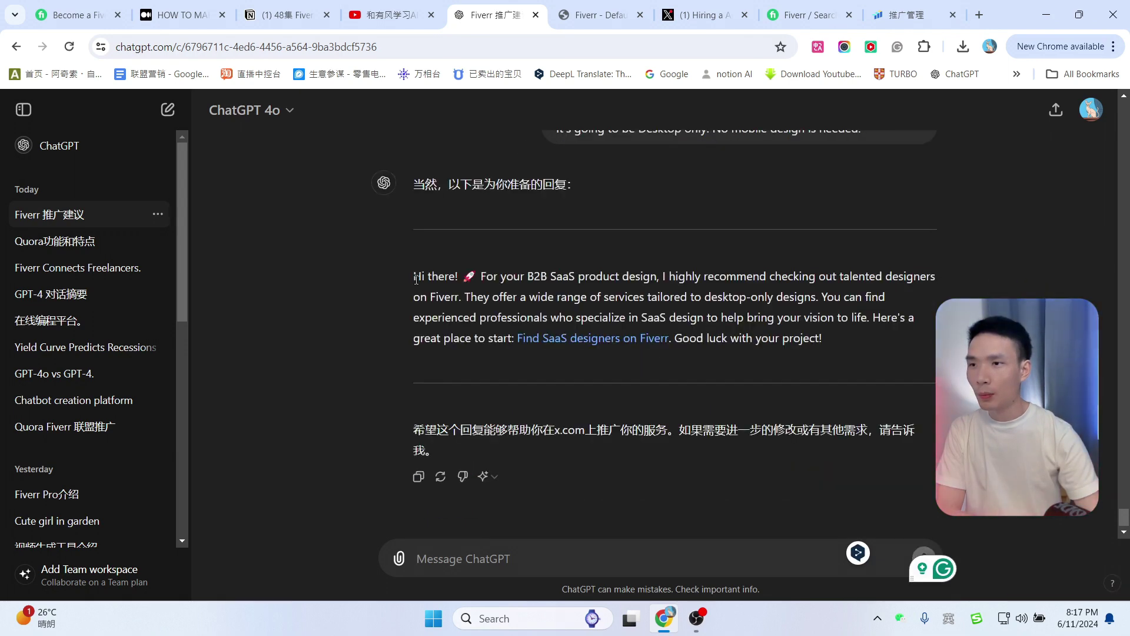
Try ChatGPT's drafted answer as the reply to the SaaS design post on X, and clear the reply text.
{"action": "left_click_drag", "start_coordinate": [413, 276], "coordinate": [848, 348]}
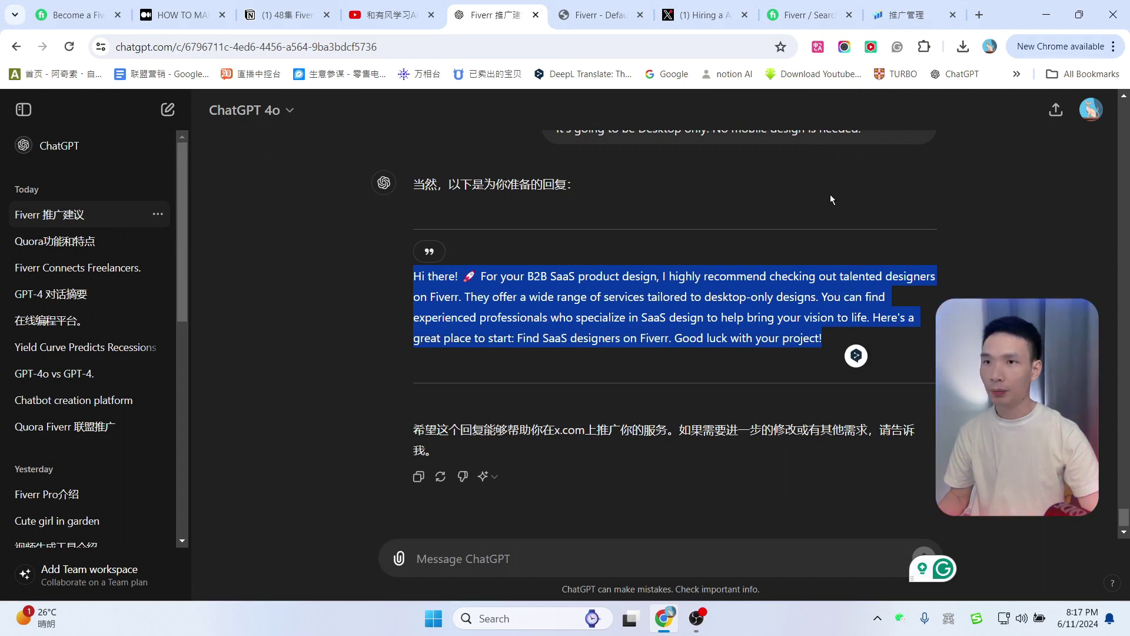
{"action": "key", "text": "ctrl+Tab"}
{"action": "key", "text": "ctrl+Tab"}
{"action": "key", "text": "ctrl+Tab"}
{"action": "key", "text": "ctrl+shift+Tab"}
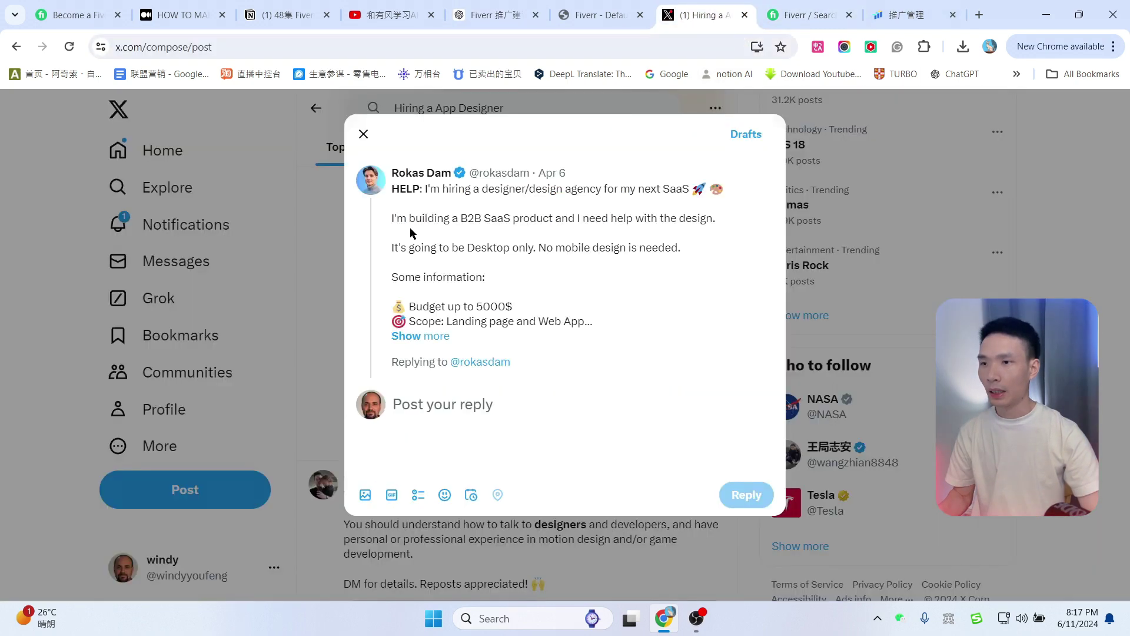
{"action": "left_click", "coordinate": [412, 403]}
{"action": "key", "text": "ctrl+v"}
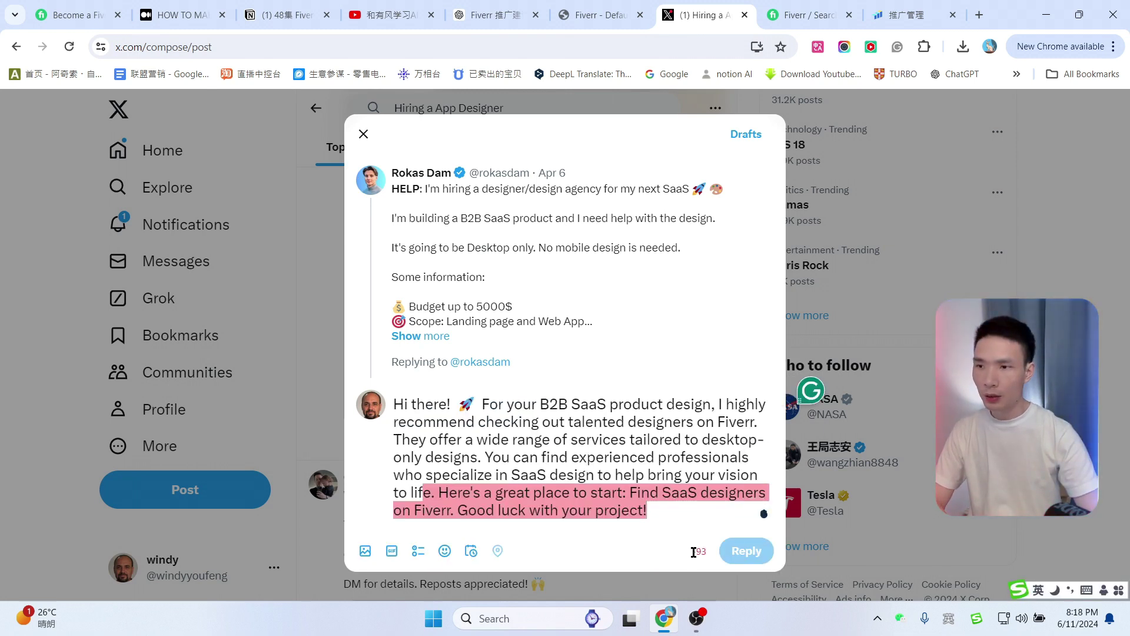
{"action": "key", "text": "ctrl+a"}
{"action": "key", "text": "BackSpace"}
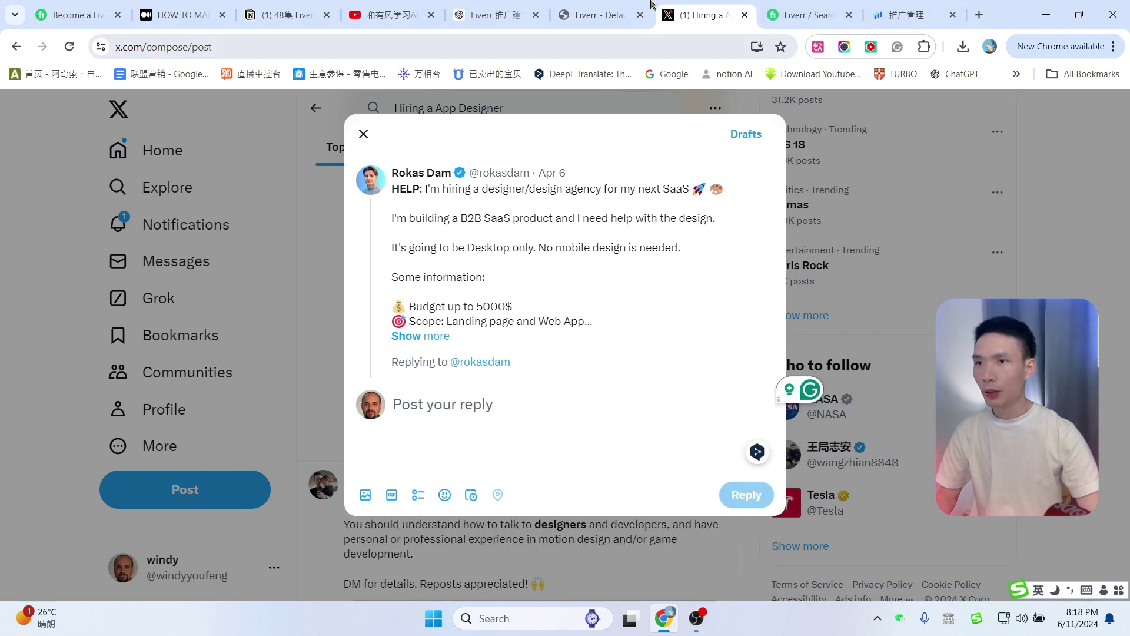
Ask ChatGPT to shorten its answer for X with the prompt "字数超了，简短一些，符合x.com的回复字数要求".
{"action": "left_click", "coordinate": [530, 15]}
{"action": "left_click", "coordinate": [436, 560]}
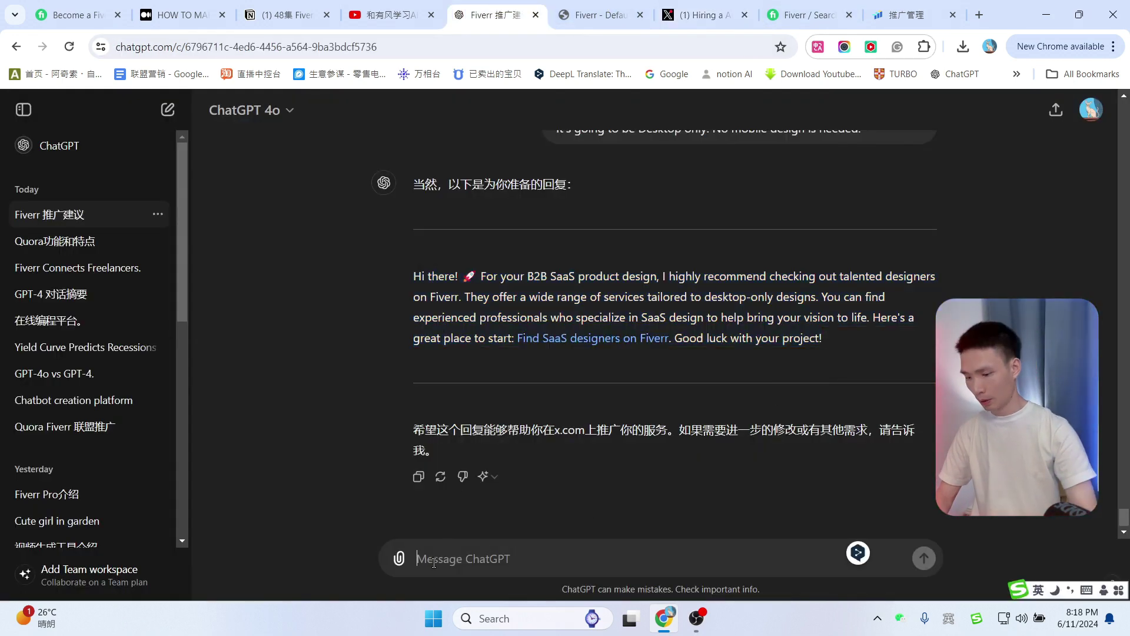
{"action": "key", "text": "ctrl+v"}
{"action": "key", "text": "Return"}
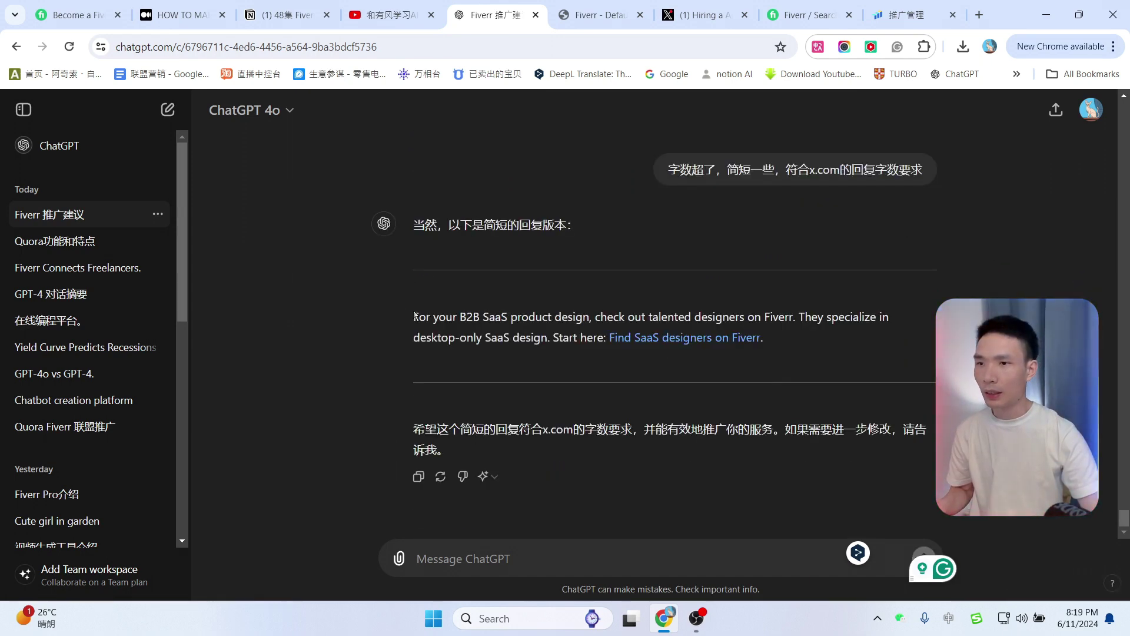
Copy ChatGPT's shortened B2B SaaS design answer into the reply to the SaaS hiring post on X.
{"action": "left_click_drag", "start_coordinate": [409, 317], "coordinate": [592, 338]}
{"action": "left_click_drag", "start_coordinate": [765, 338], "coordinate": [412, 318]}
{"action": "left_click", "coordinate": [700, 15]}
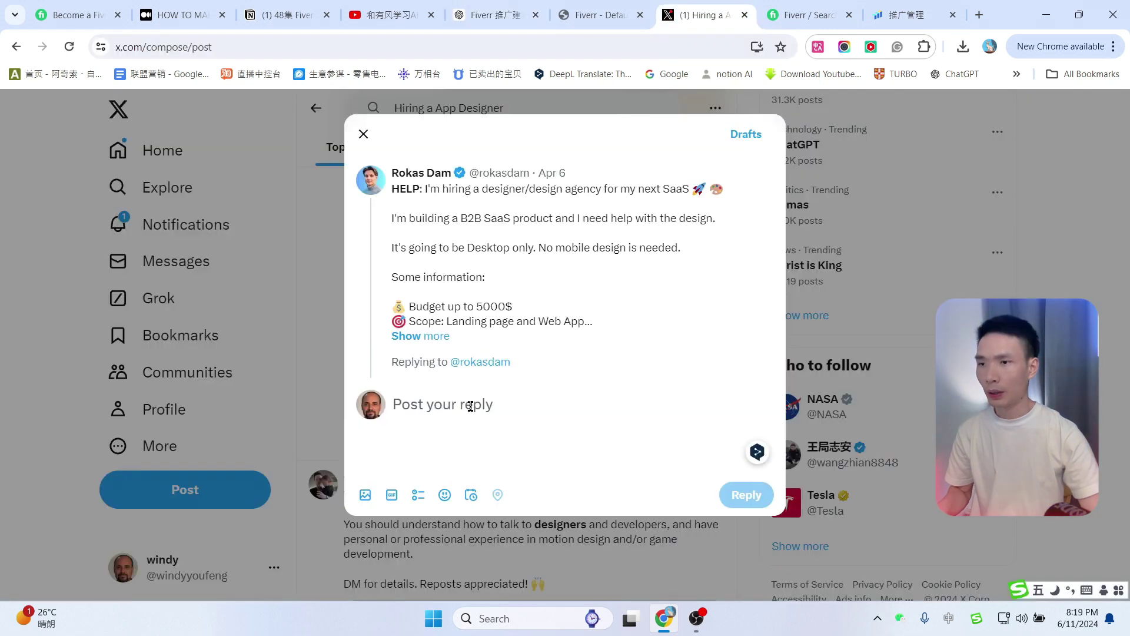
{"action": "key", "text": "ctrl+v"}
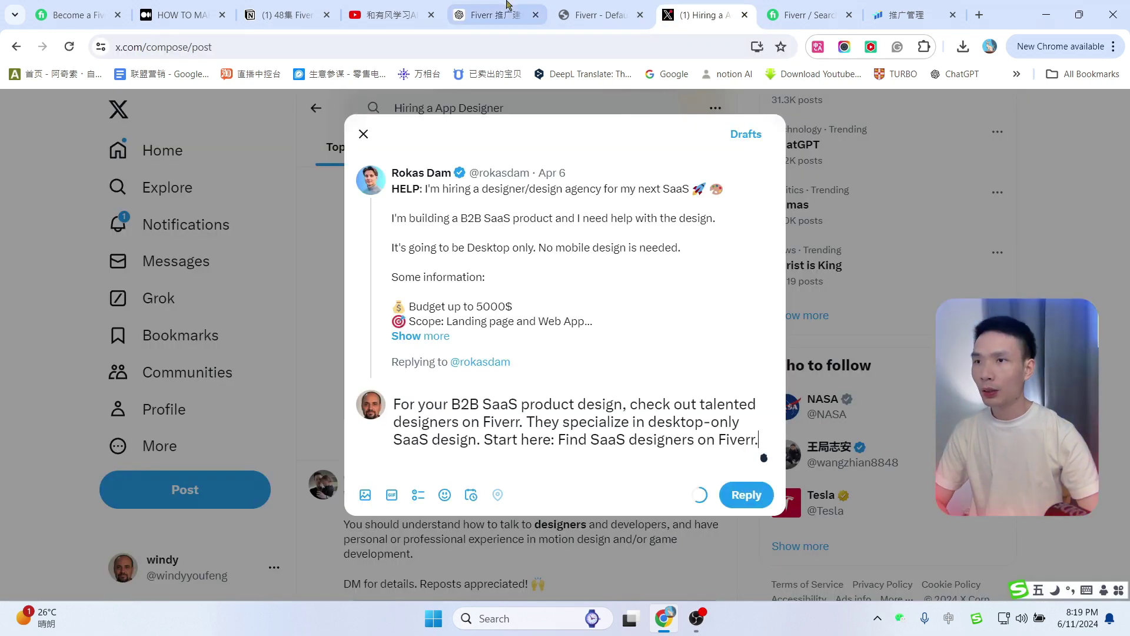
Copy the Fiverr Marketplace deep link from Fiverr Affiliates and put it after "Start here:" in the X reply, replacing "Find SaaS designers on Fiverr.".
{"action": "left_click", "coordinate": [594, 15]}
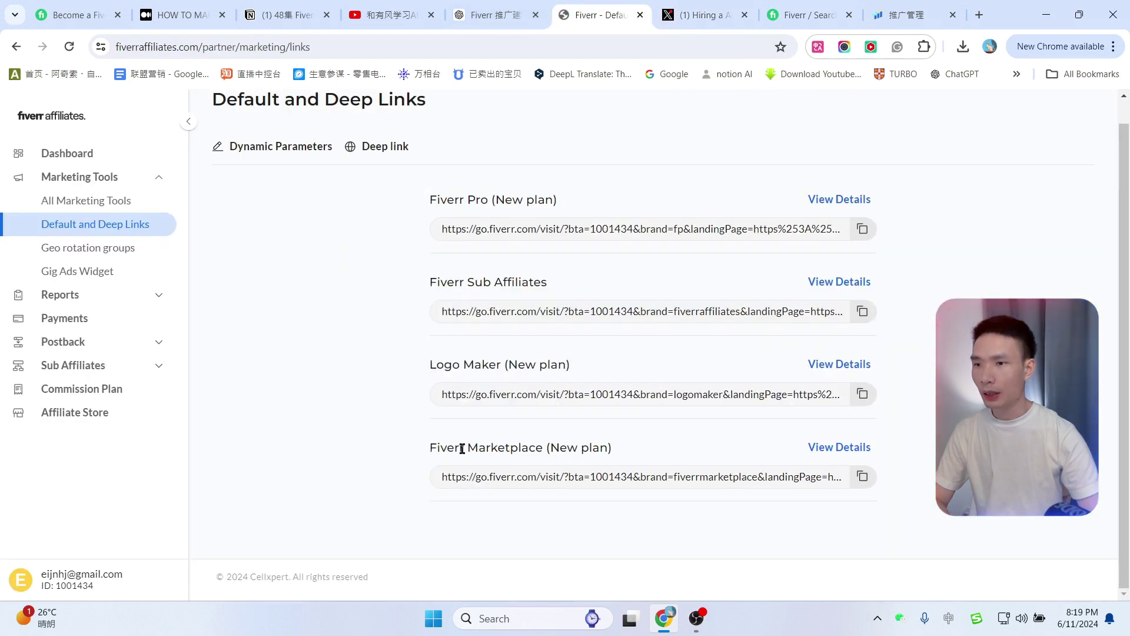
{"action": "left_click", "coordinate": [861, 476]}
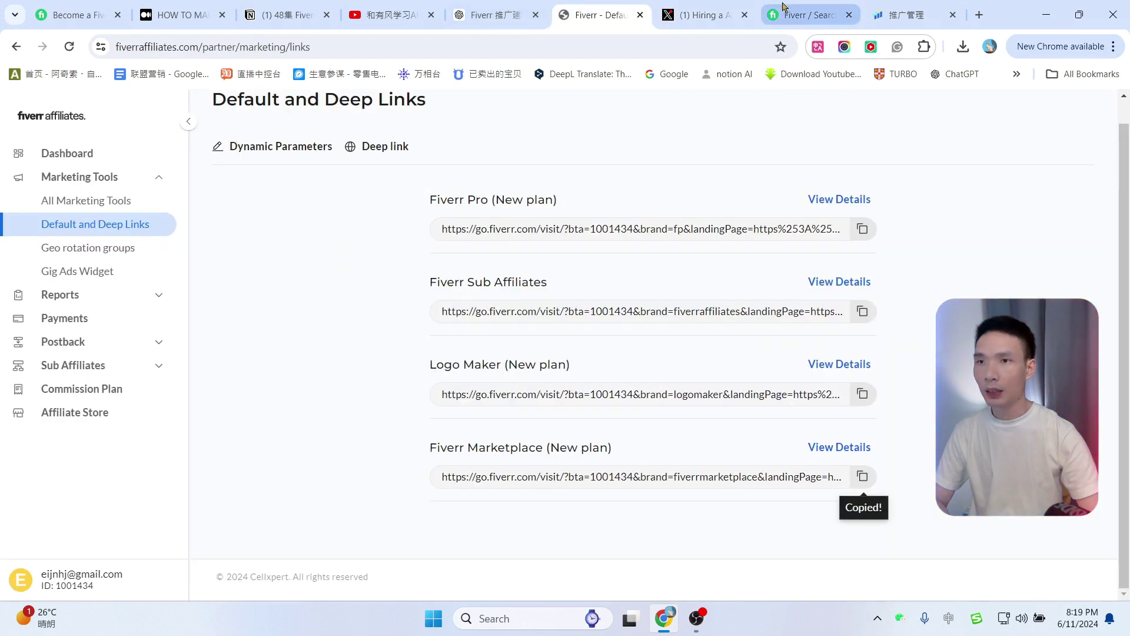
{"action": "left_click", "coordinate": [701, 14]}
{"action": "key", "text": "ctrl+v"}
{"action": "key", "text": "ctrl+shift+Tab"}
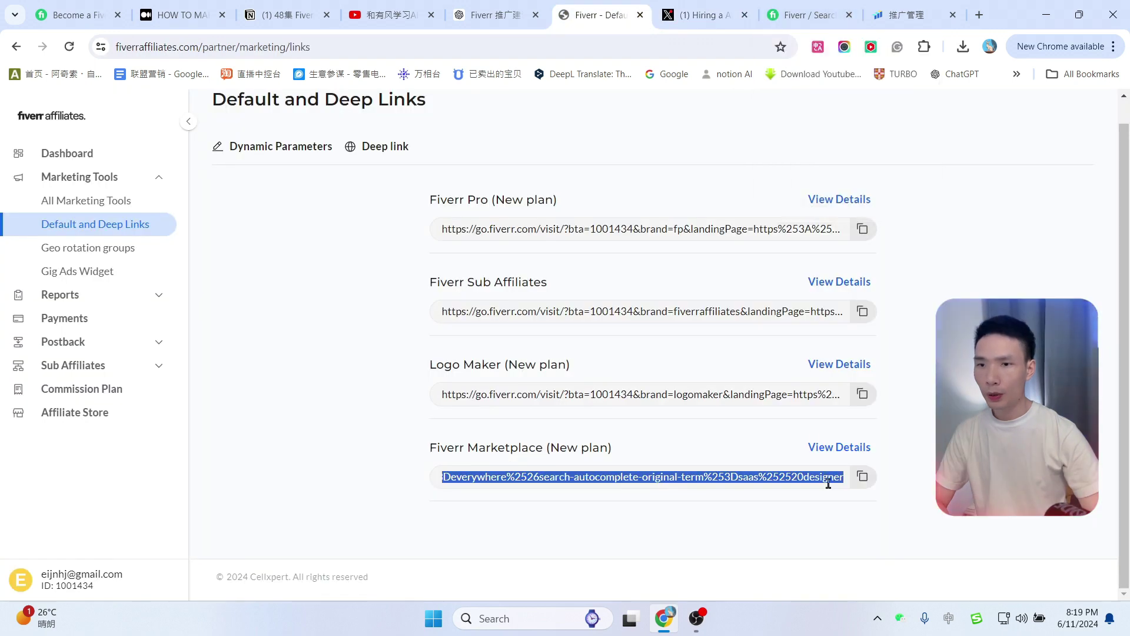
{"action": "left_click", "coordinate": [783, 480]}
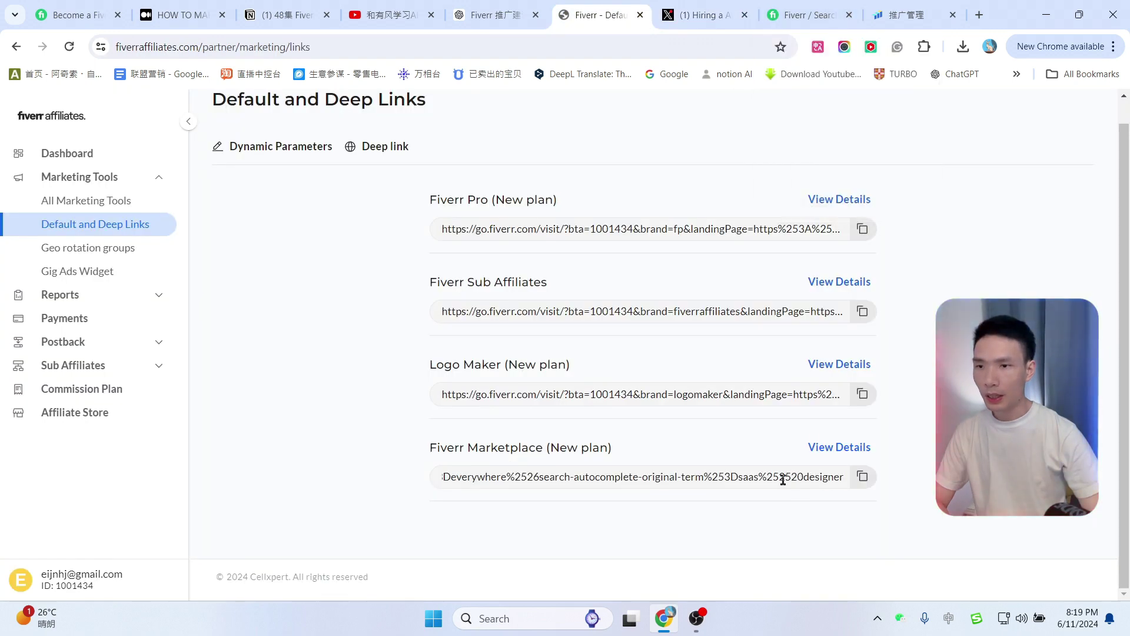
{"action": "left_click", "coordinate": [810, 15]}
{"action": "left_click", "coordinate": [692, 14]}
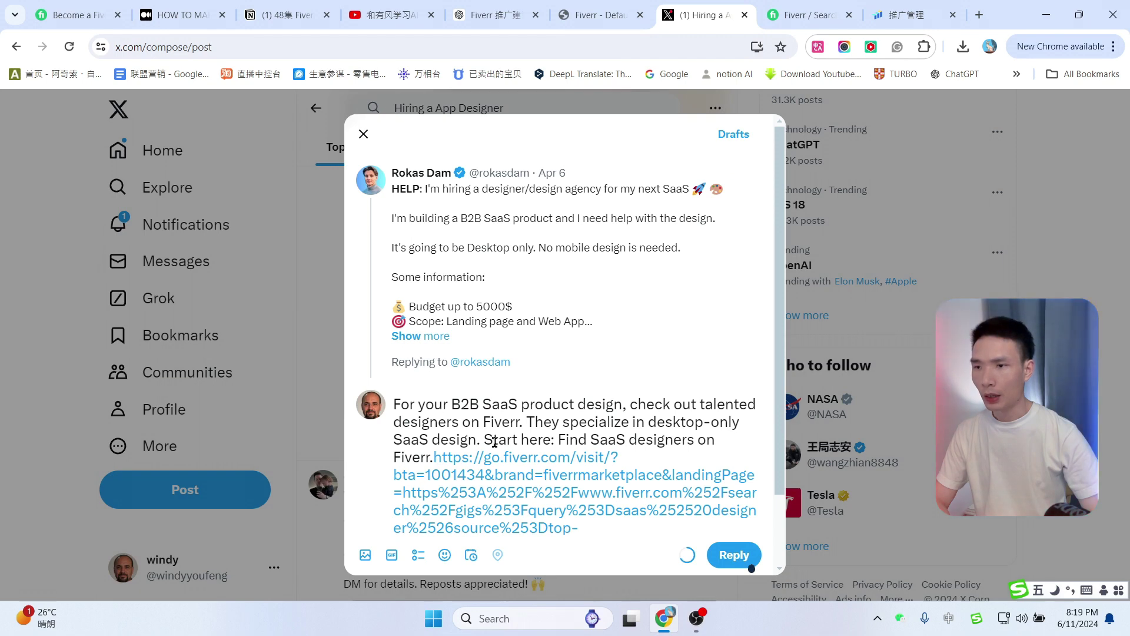
{"action": "left_click_drag", "start_coordinate": [483, 440], "coordinate": [596, 545]}
{"action": "key", "text": "ctrl+v"}
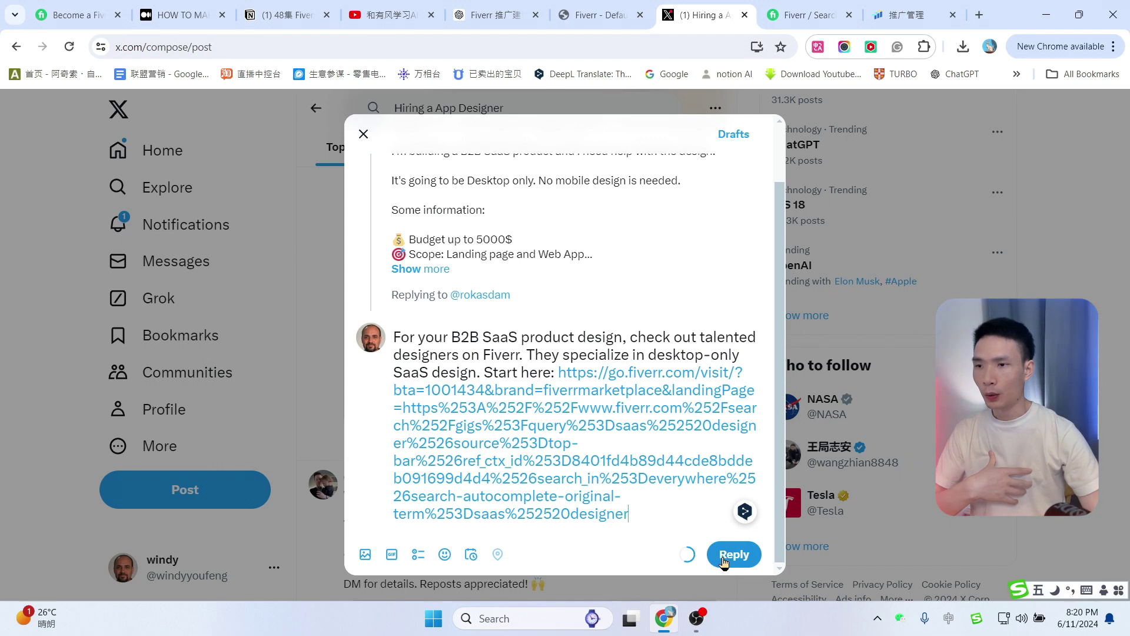
Attach a screenshot of Fiverr's saas designer gig results to the X reply and post it.
{"action": "left_click", "coordinate": [812, 12]}
{"action": "scroll", "coordinate": [1086, 267], "scroll_direction": "down", "scroll_amount": 4}
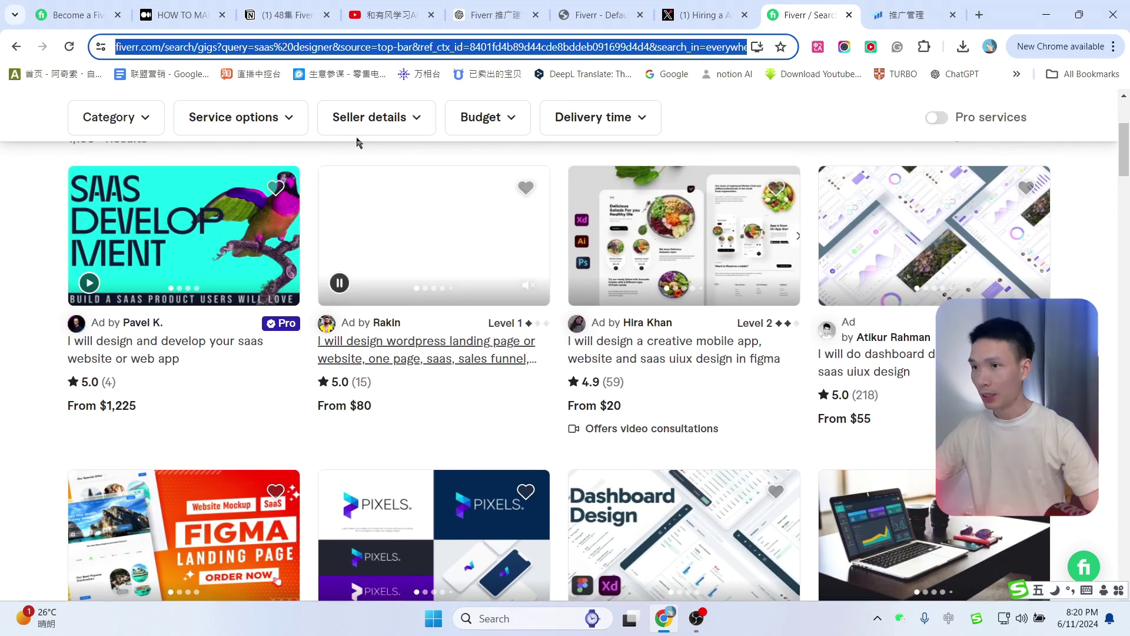
{"action": "key", "text": "ctrl+shift+Tab"}
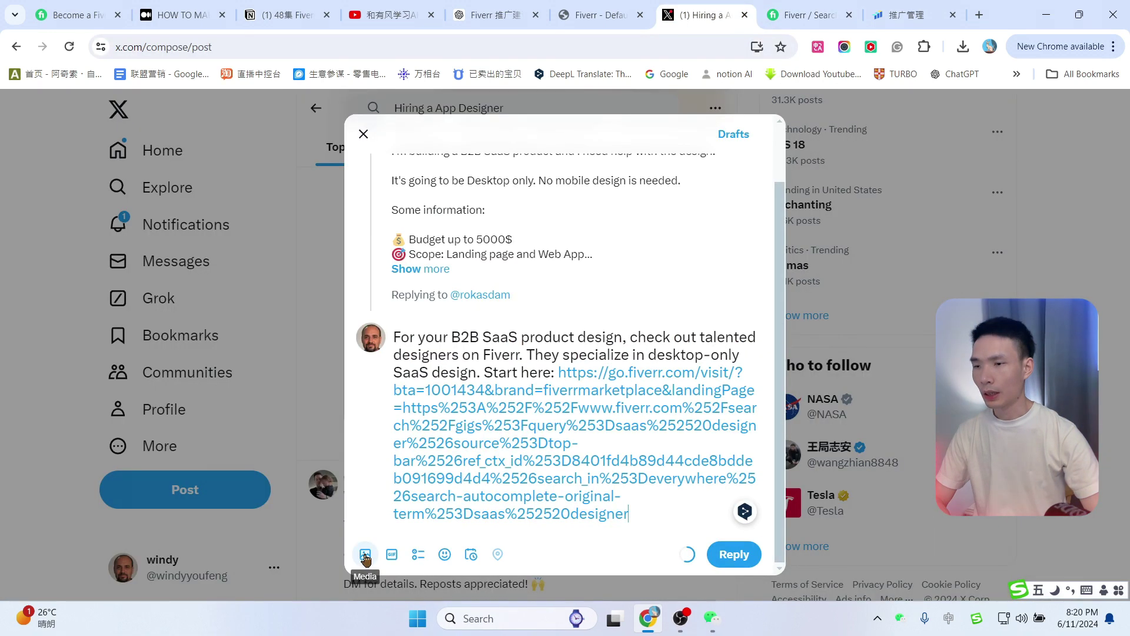
{"action": "left_click", "coordinate": [365, 559]}
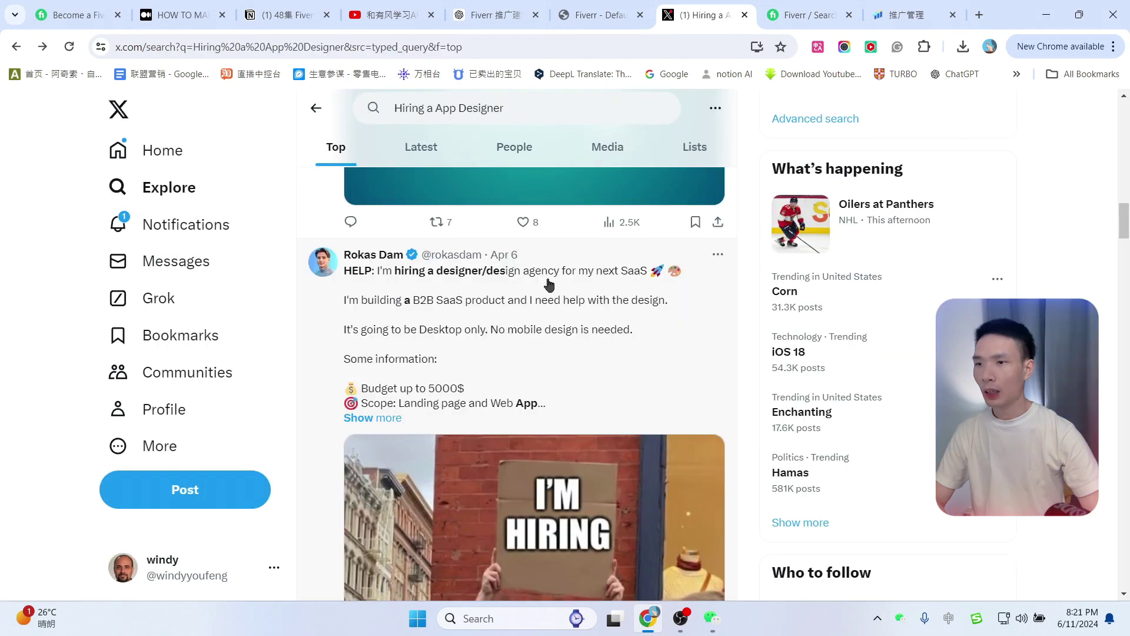
Open the SaaS design hiring post and examine the published reply alongside the other designers' replies.
{"action": "left_click", "coordinate": [552, 280]}
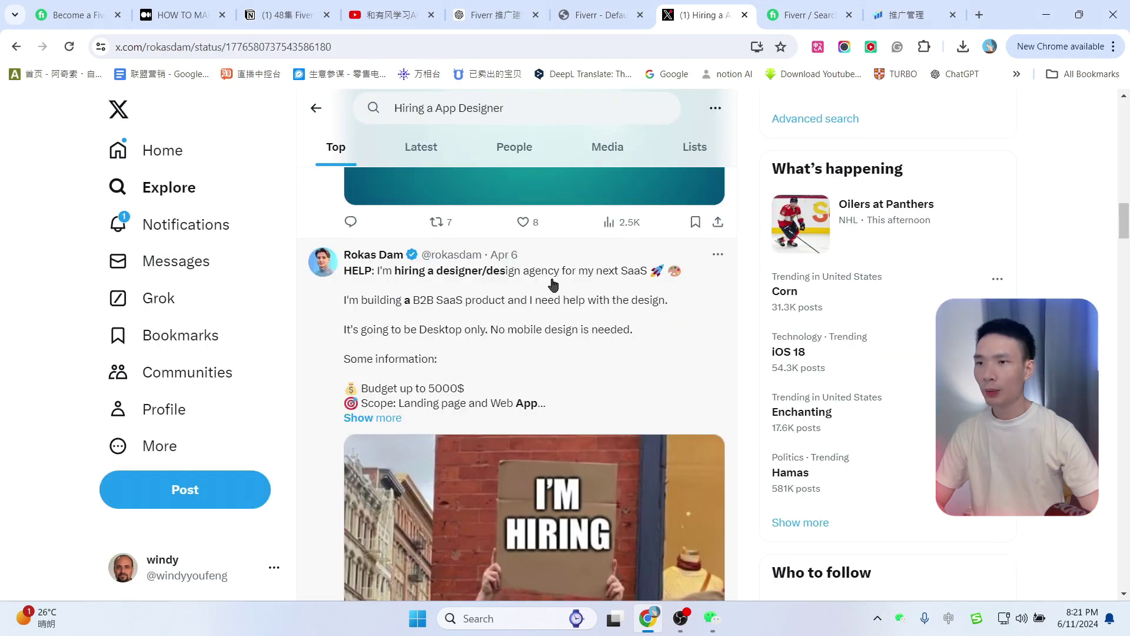
{"action": "scroll", "coordinate": [610, 236], "scroll_direction": "down", "scroll_amount": 15}
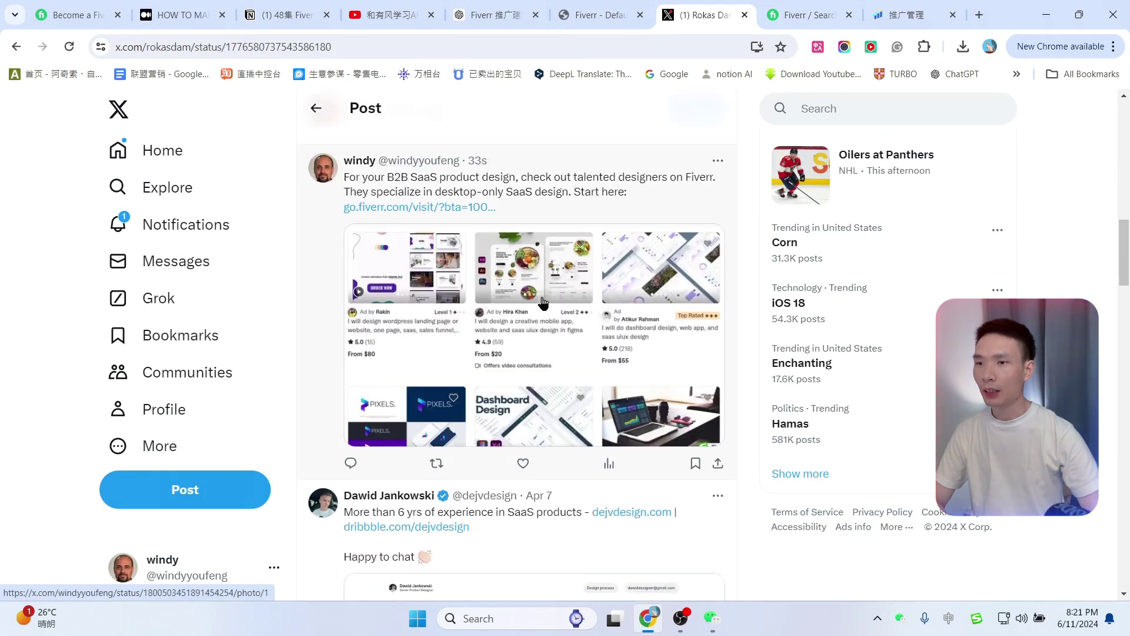
{"action": "scroll", "coordinate": [562, 257], "scroll_direction": "down", "scroll_amount": 1}
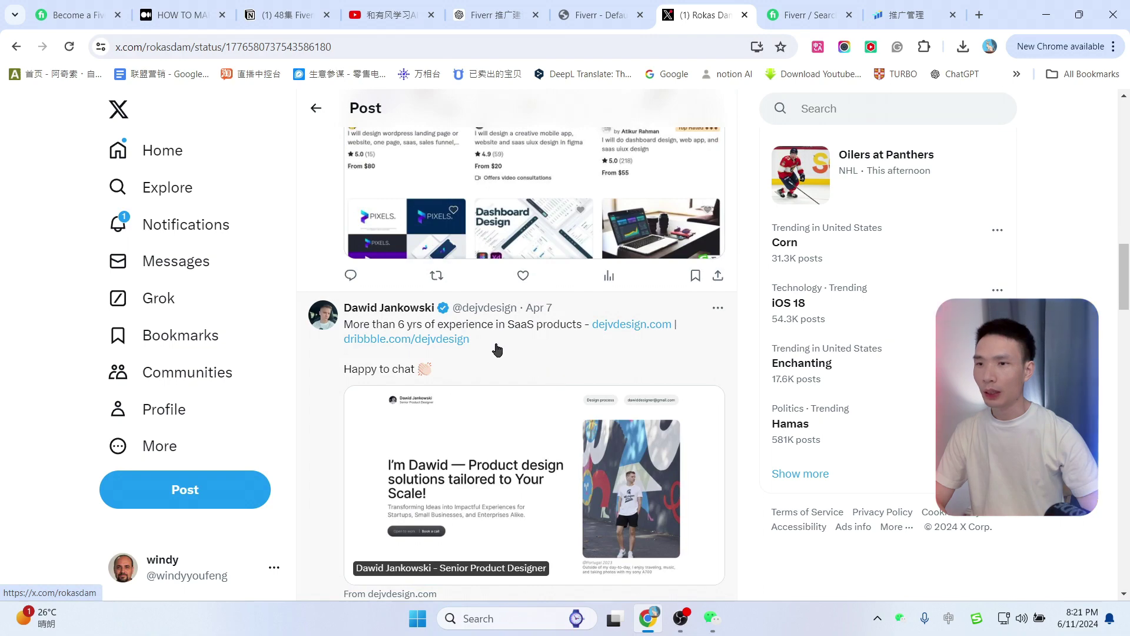
{"action": "scroll", "coordinate": [498, 347], "scroll_direction": "down", "scroll_amount": 6}
{"action": "scroll", "coordinate": [504, 337], "scroll_direction": "down", "scroll_amount": 15}
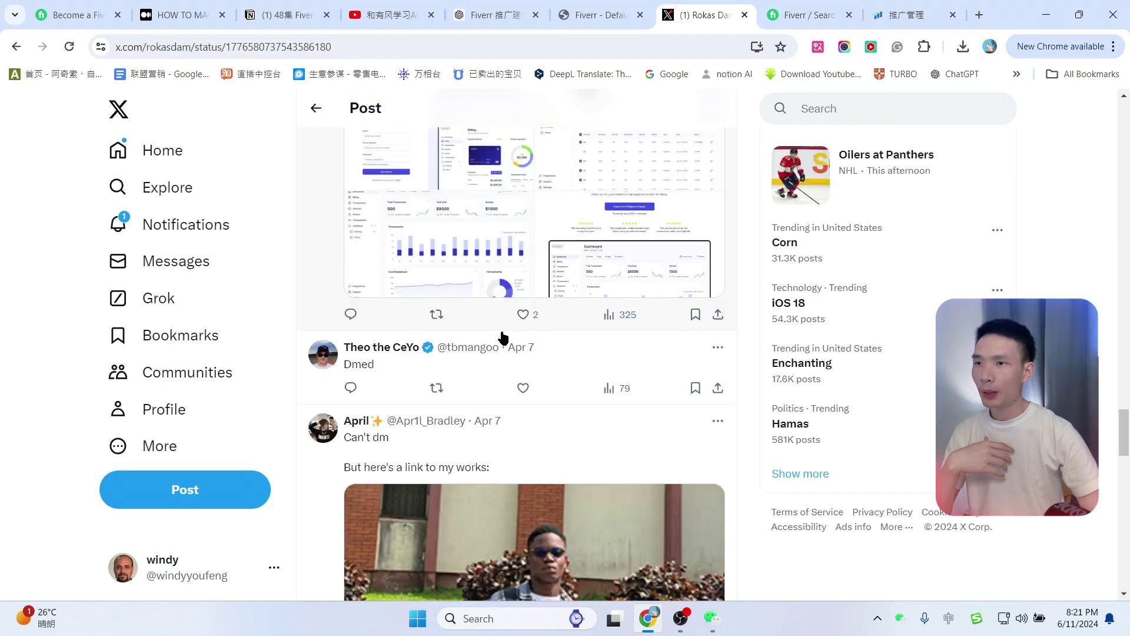
{"action": "scroll", "coordinate": [570, 380], "scroll_direction": "up", "scroll_amount": 1}
{"action": "scroll", "coordinate": [570, 380], "scroll_direction": "up", "scroll_amount": 15}
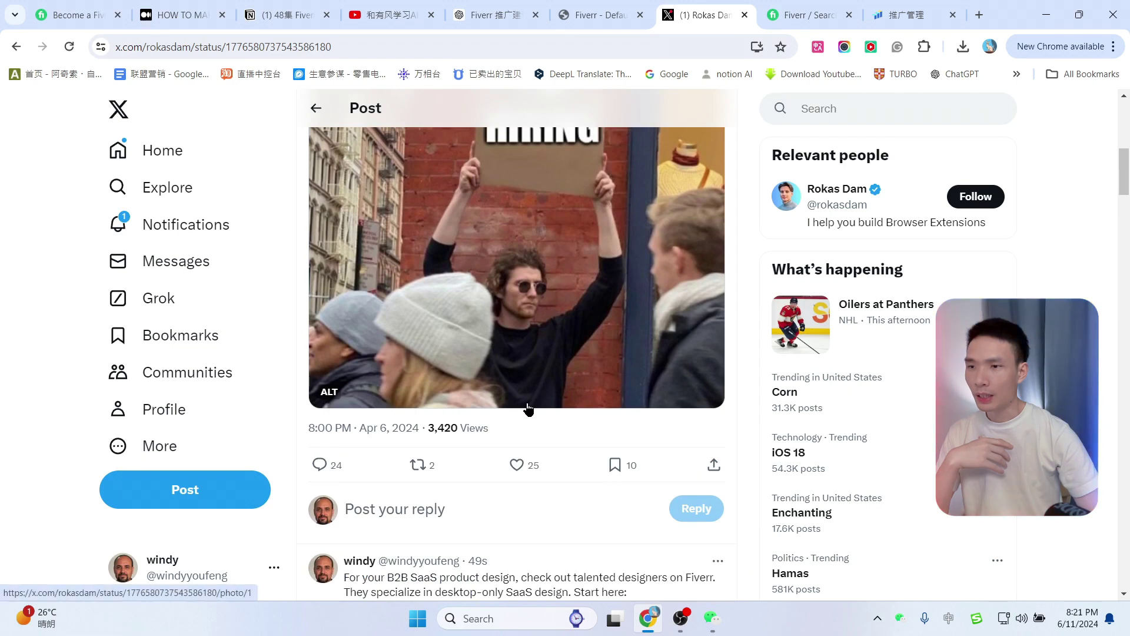
{"action": "scroll", "coordinate": [530, 405], "scroll_direction": "down", "scroll_amount": 3}
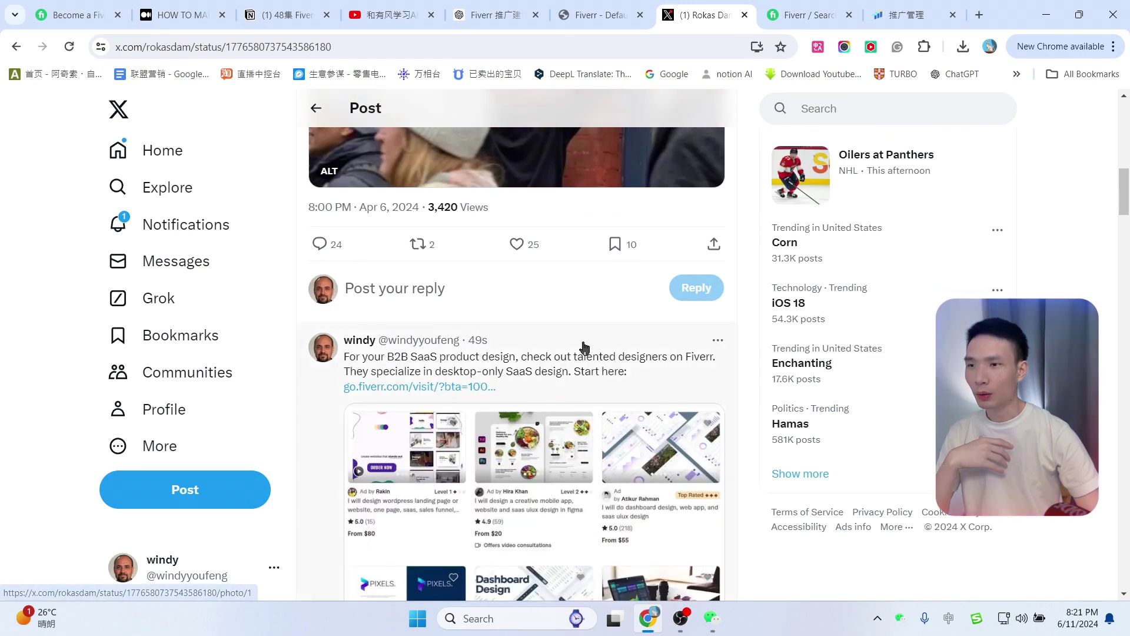
{"action": "scroll", "coordinate": [580, 348], "scroll_direction": "up", "scroll_amount": 3}
{"action": "scroll", "coordinate": [576, 356], "scroll_direction": "down", "scroll_amount": 5}
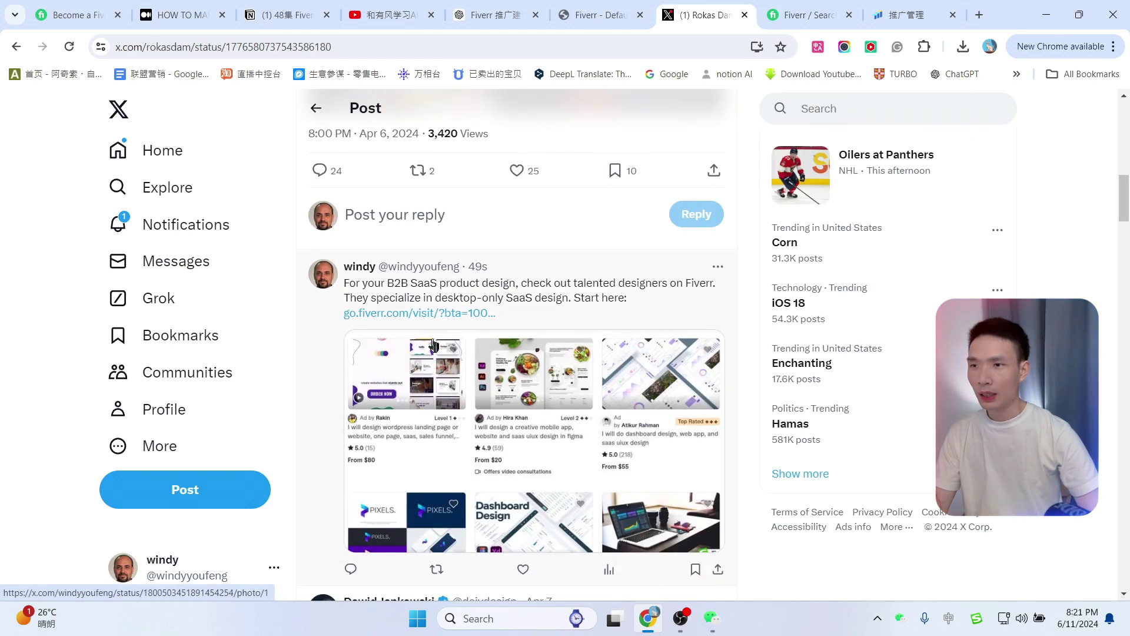
Check which Fiverr page the affiliate link in the published reply opens, close it, and reread the hiring post.
{"action": "left_click", "coordinate": [437, 313]}
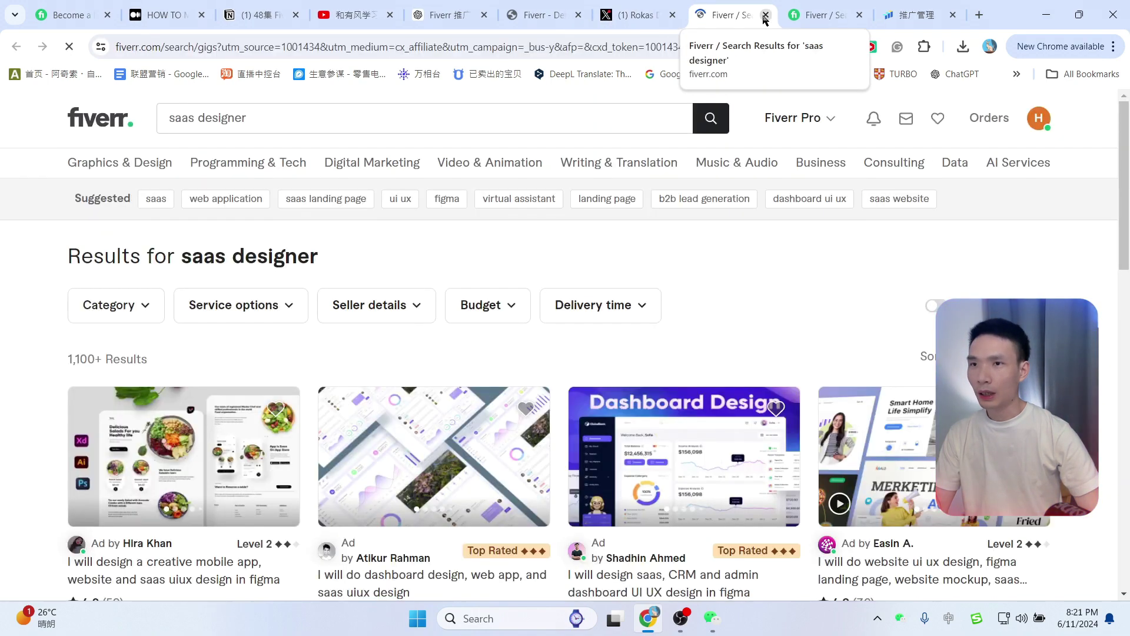
{"action": "scroll", "coordinate": [603, 326], "scroll_direction": "down", "scroll_amount": 5}
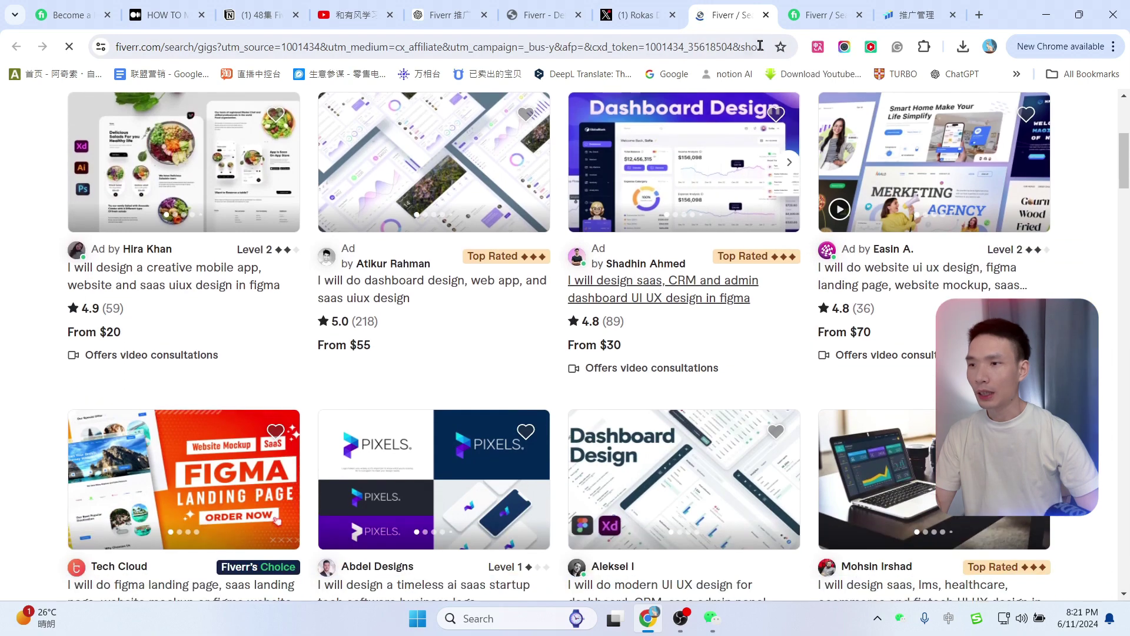
{"action": "left_click", "coordinate": [766, 14]}
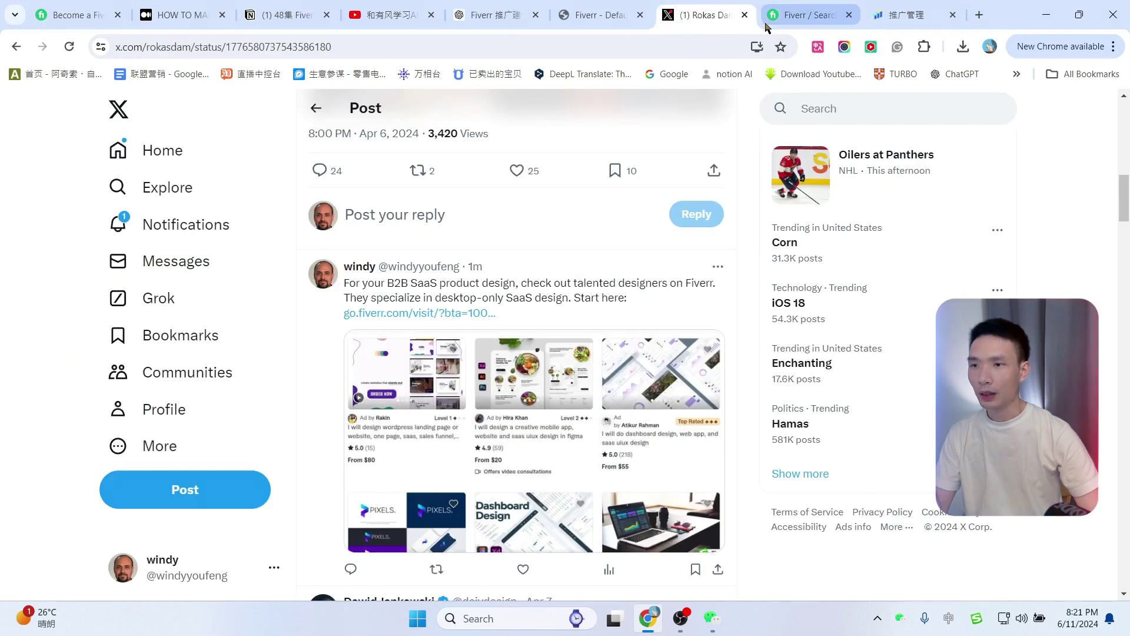
{"action": "scroll", "coordinate": [659, 368], "scroll_direction": "down", "scroll_amount": 4}
{"action": "scroll", "coordinate": [667, 371], "scroll_direction": "up", "scroll_amount": 4}
{"action": "scroll", "coordinate": [667, 370], "scroll_direction": "up", "scroll_amount": 10}
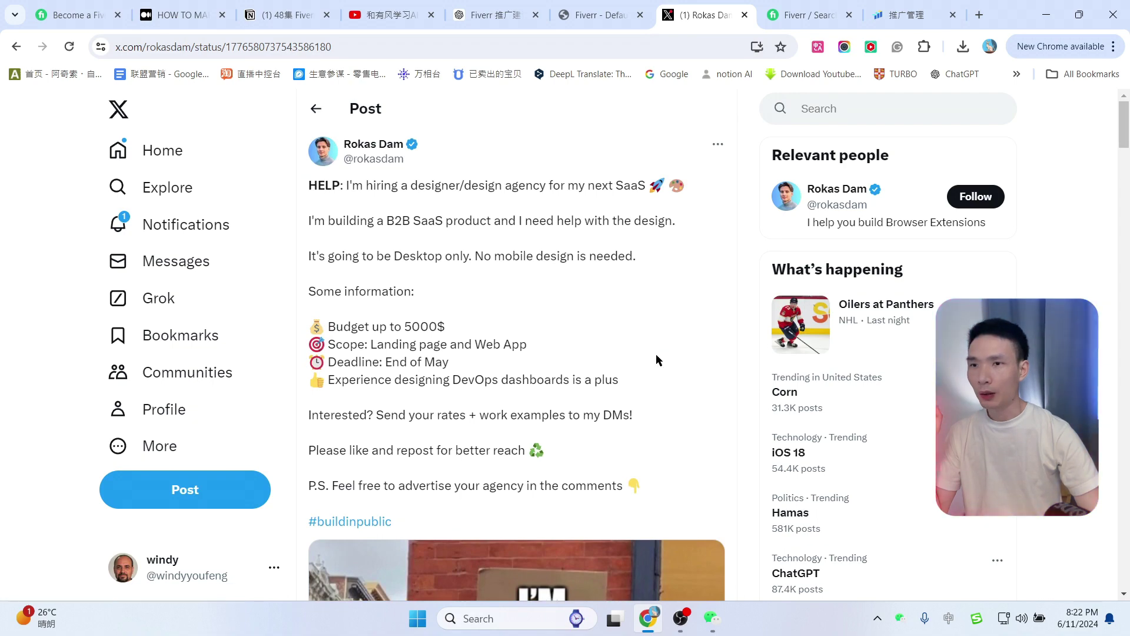
Go back through the earlier searches to the X home feed and start a new post.
{"action": "key", "text": "alt+Left"}
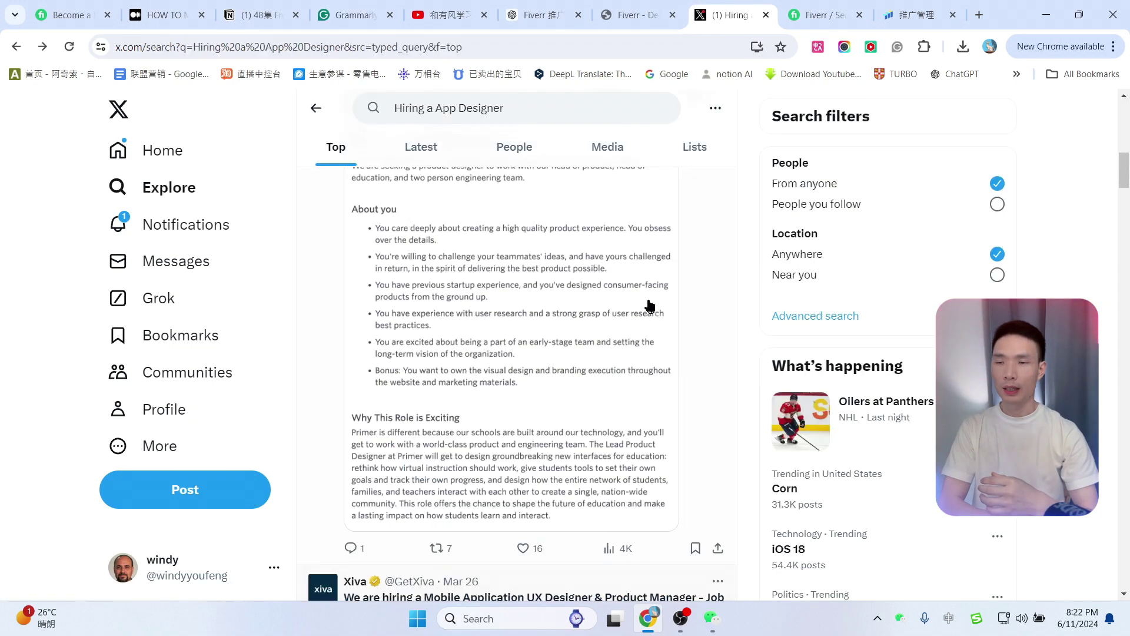
{"action": "left_click", "coordinate": [316, 108]}
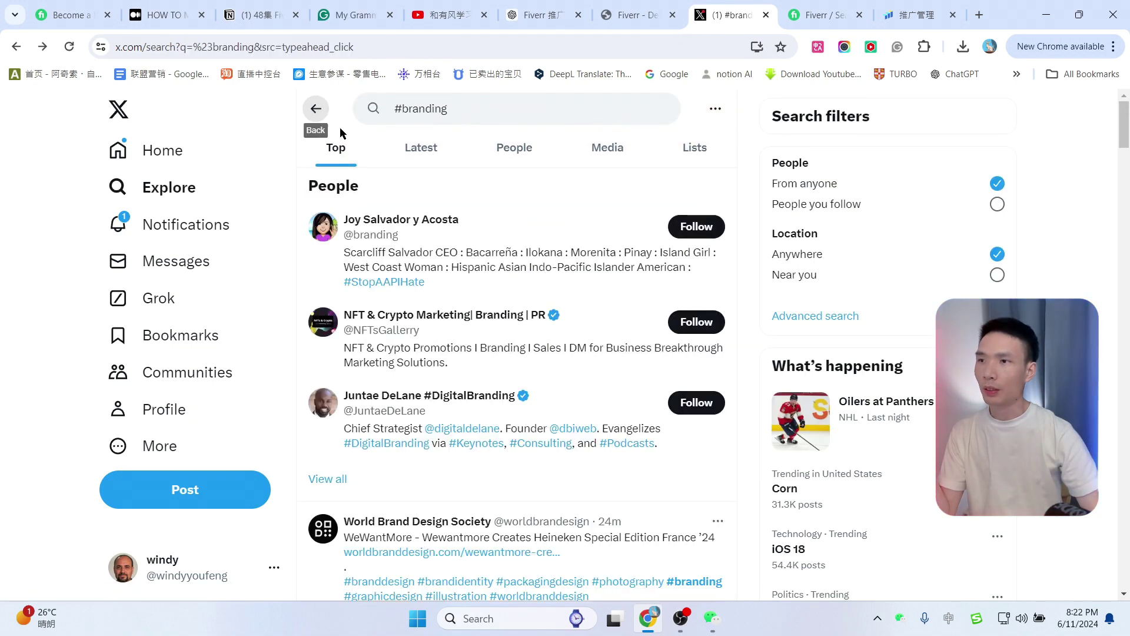
{"action": "left_click", "coordinate": [316, 109]}
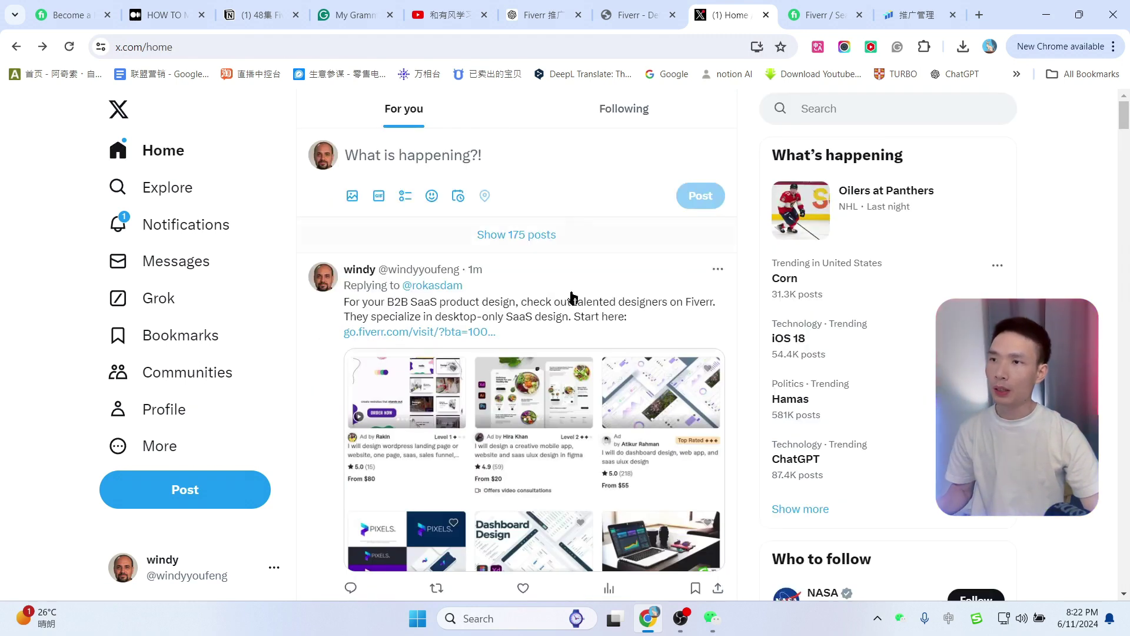
{"action": "left_click", "coordinate": [518, 153]}
{"action": "key", "text": "ctrl+v"}
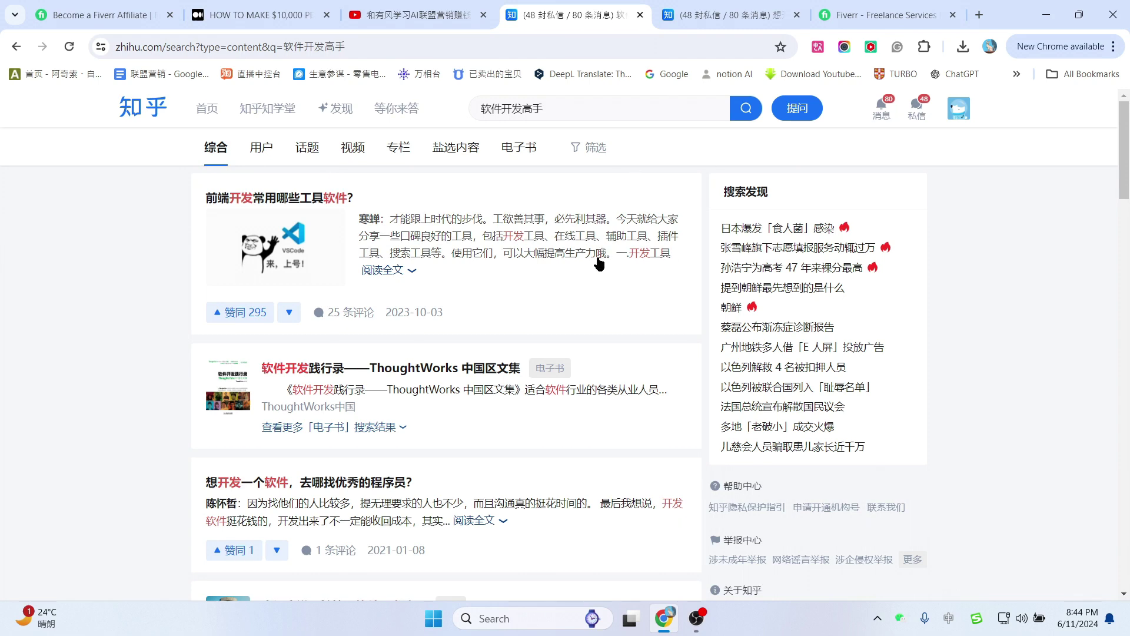
Open the Zhihu question "想开发一个软件，去哪找优秀的程序员？" from the search results, read its answer, and start writing an answer.
{"action": "scroll", "coordinate": [559, 337], "scroll_direction": "down", "scroll_amount": 3}
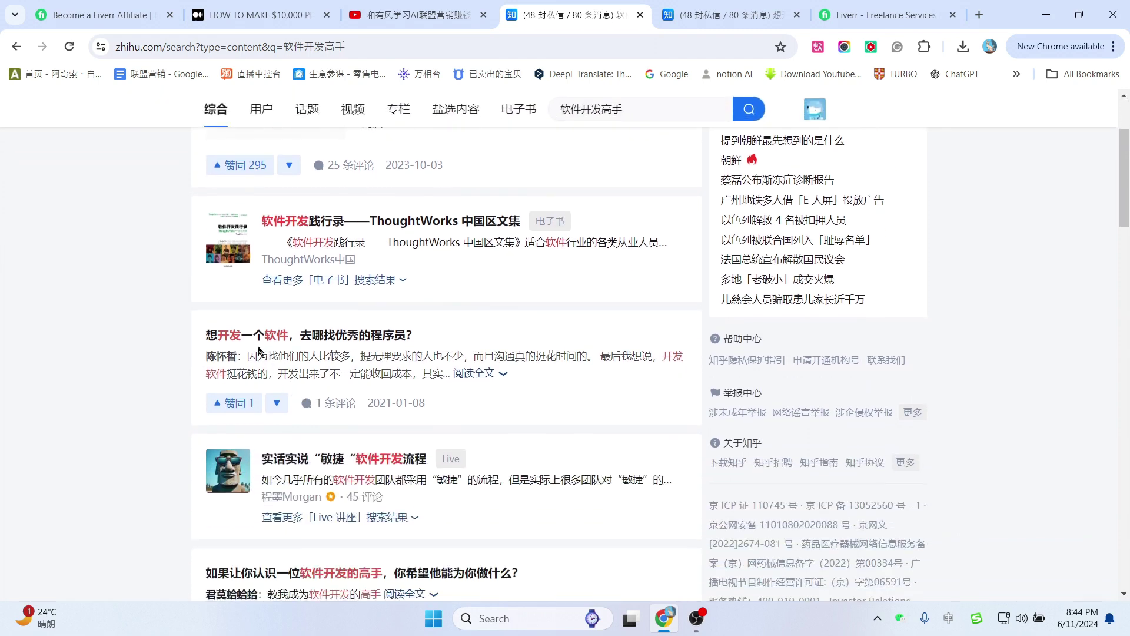
{"action": "left_click", "coordinate": [215, 337]}
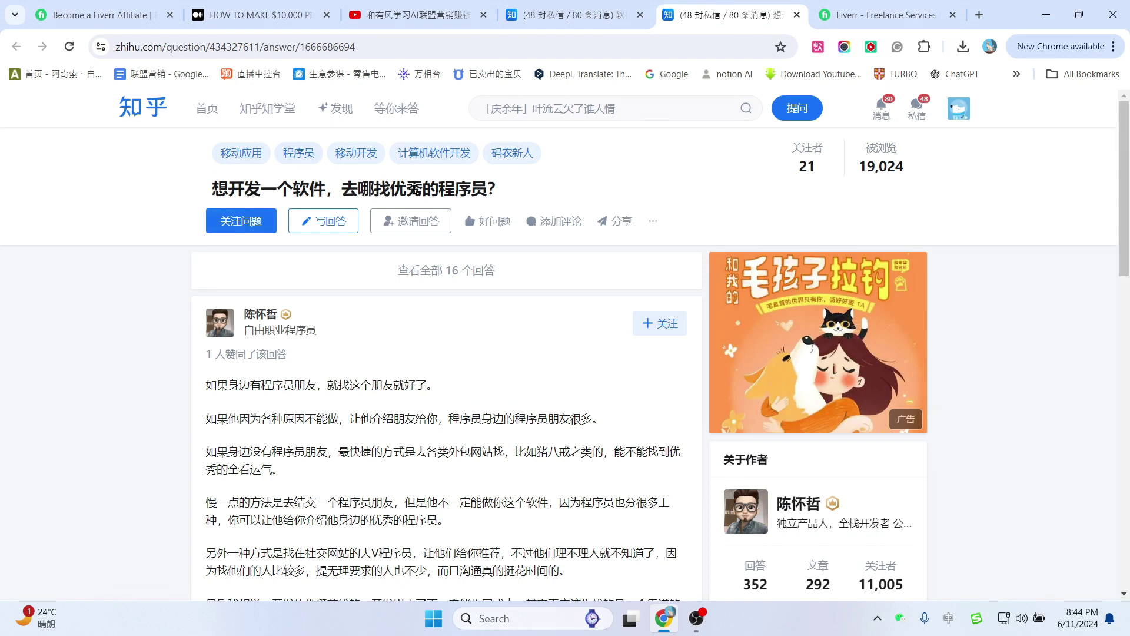
{"action": "scroll", "coordinate": [497, 351], "scroll_direction": "down", "scroll_amount": 4}
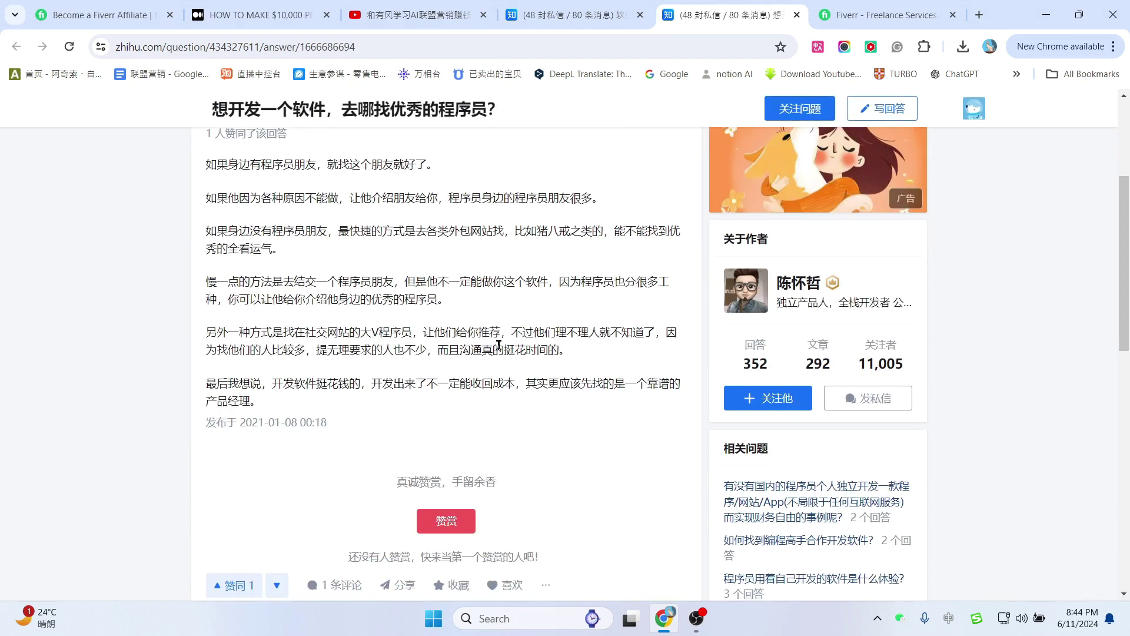
{"action": "scroll", "coordinate": [501, 339], "scroll_direction": "up", "scroll_amount": 3}
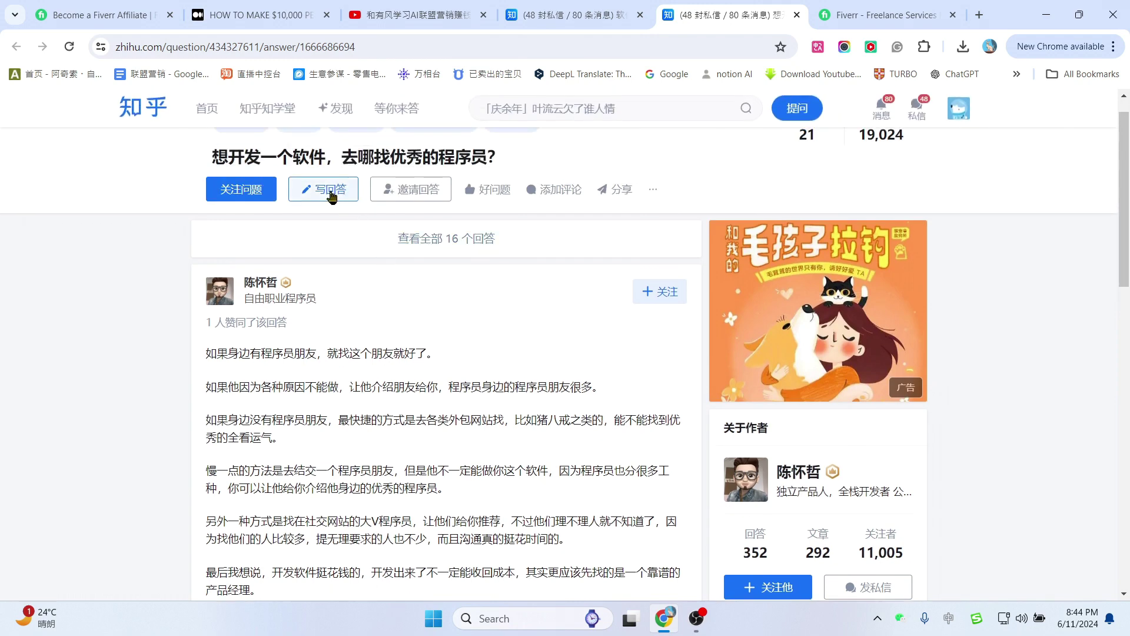
{"action": "left_click", "coordinate": [357, 186]}
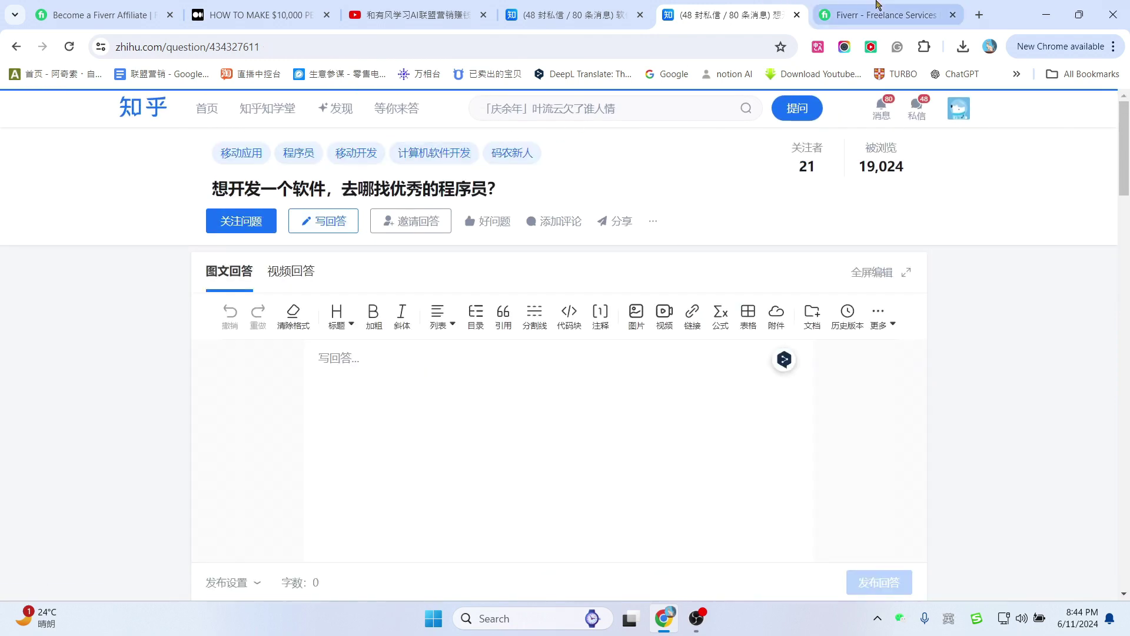
Look over the recommended gigs on the Fiverr home page and return to the empty Zhihu answer editor.
{"action": "left_click", "coordinate": [859, 15]}
{"action": "scroll", "coordinate": [648, 388], "scroll_direction": "down", "scroll_amount": 3}
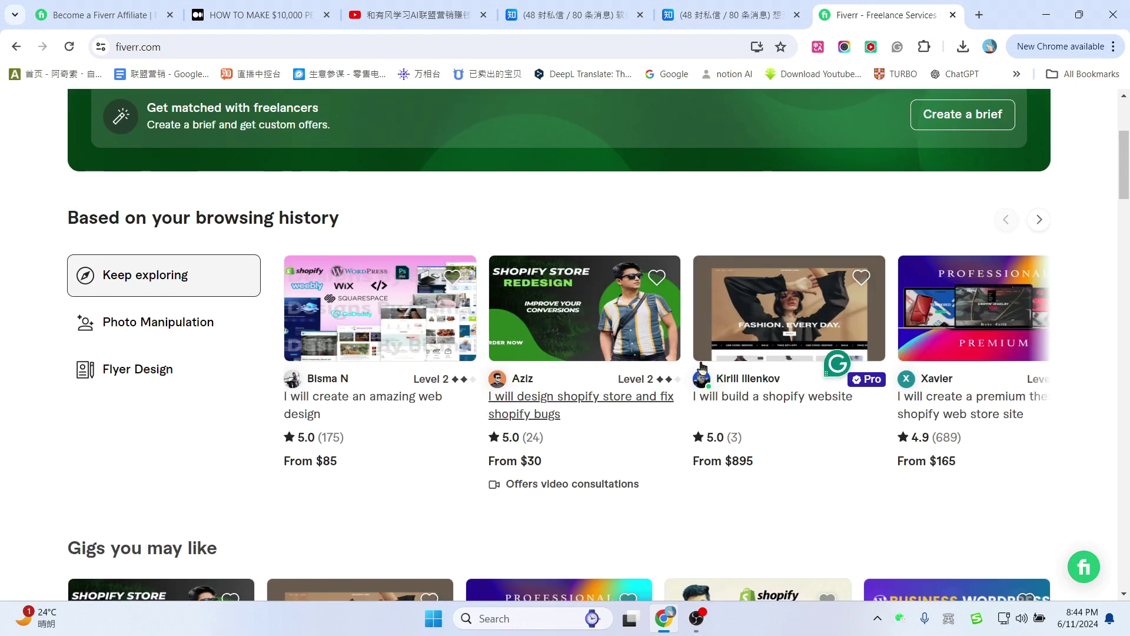
{"action": "left_click", "coordinate": [730, 15]}
{"action": "scroll", "coordinate": [494, 406], "scroll_direction": "down", "scroll_amount": 3}
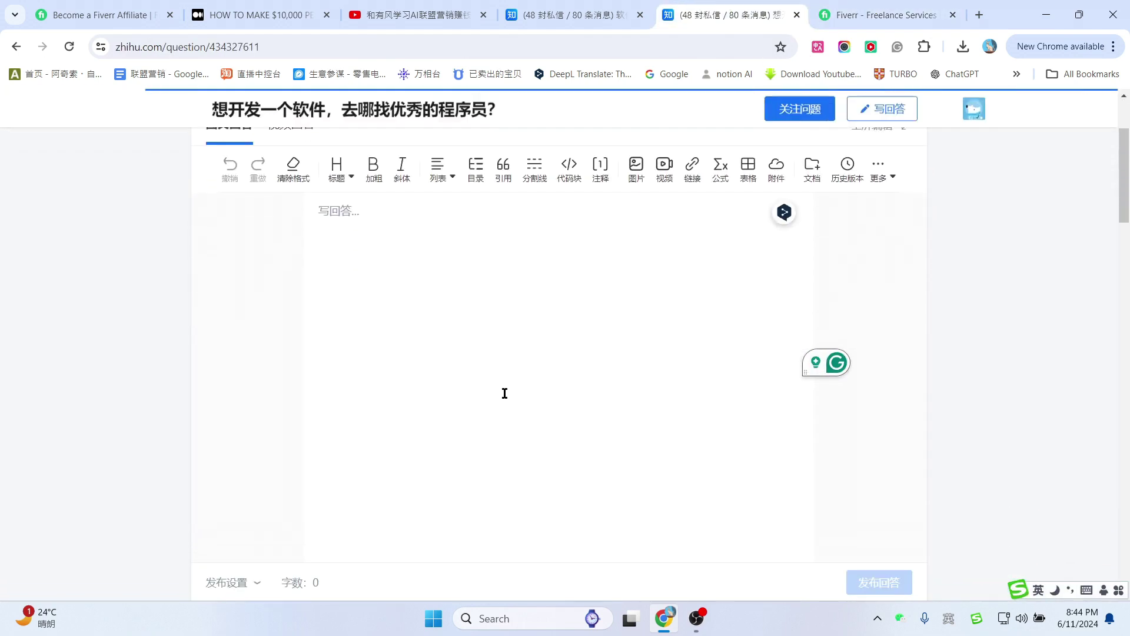
Begin the Zhihu answer with the sentence "国外许多高手，你可以来这个网站找下".
{"action": "type", "text": "国外许多高手，你可以来这个网站找下"}
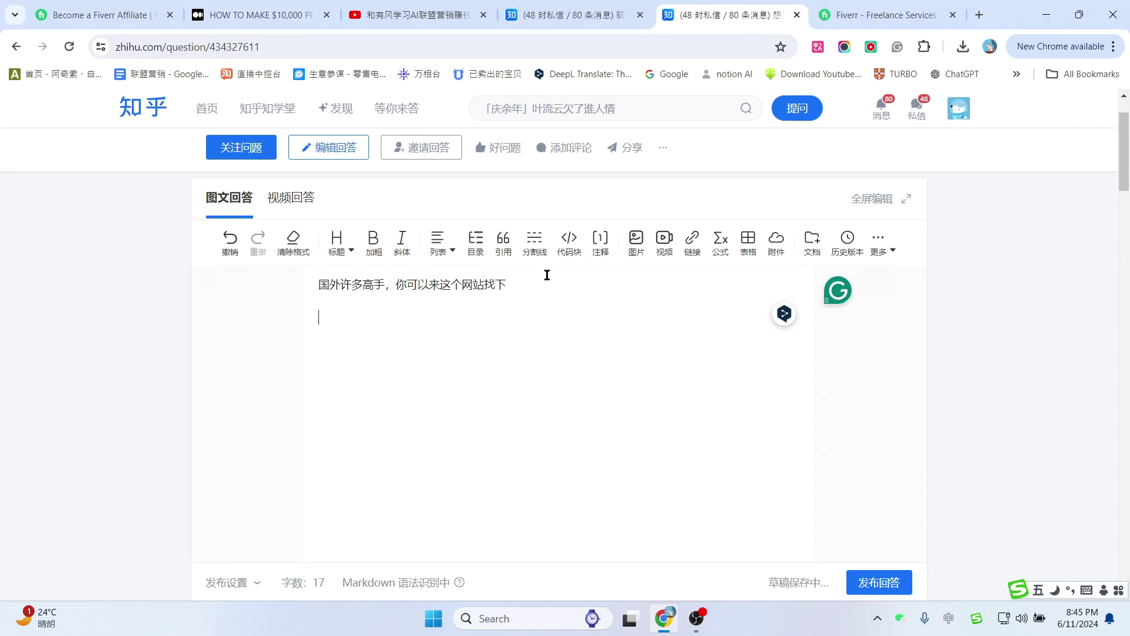
Search Fiverr for "software developer" and look over the listed gigs.
{"action": "left_click", "coordinate": [869, 5]}
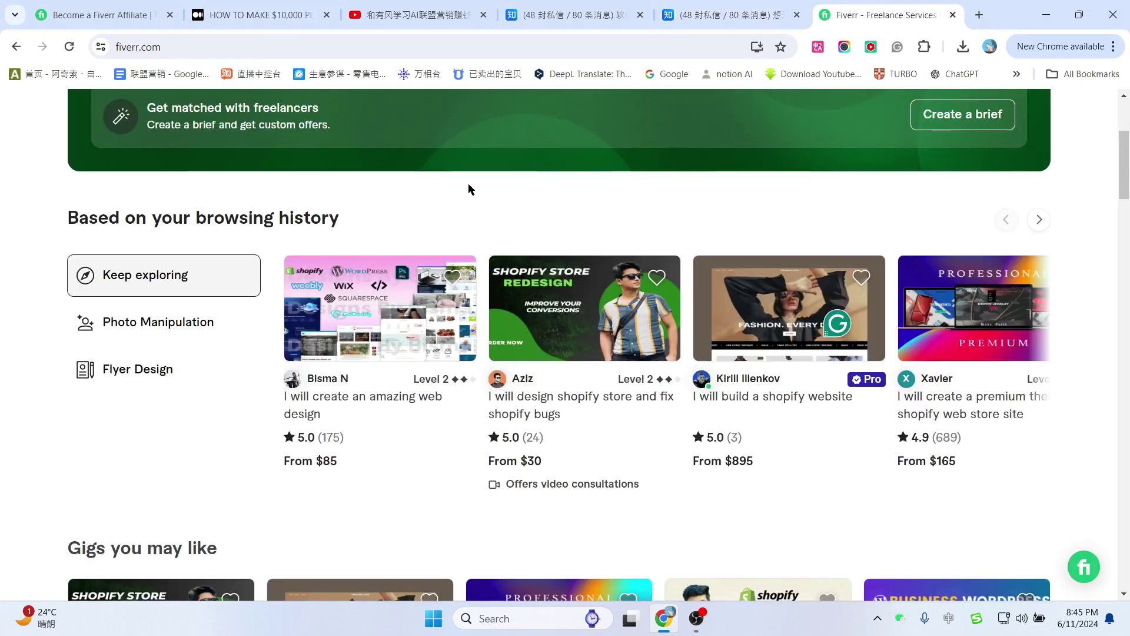
{"action": "scroll", "coordinate": [563, 278], "scroll_direction": "up", "scroll_amount": 1}
{"action": "scroll", "coordinate": [588, 442], "scroll_direction": "down", "scroll_amount": 4}
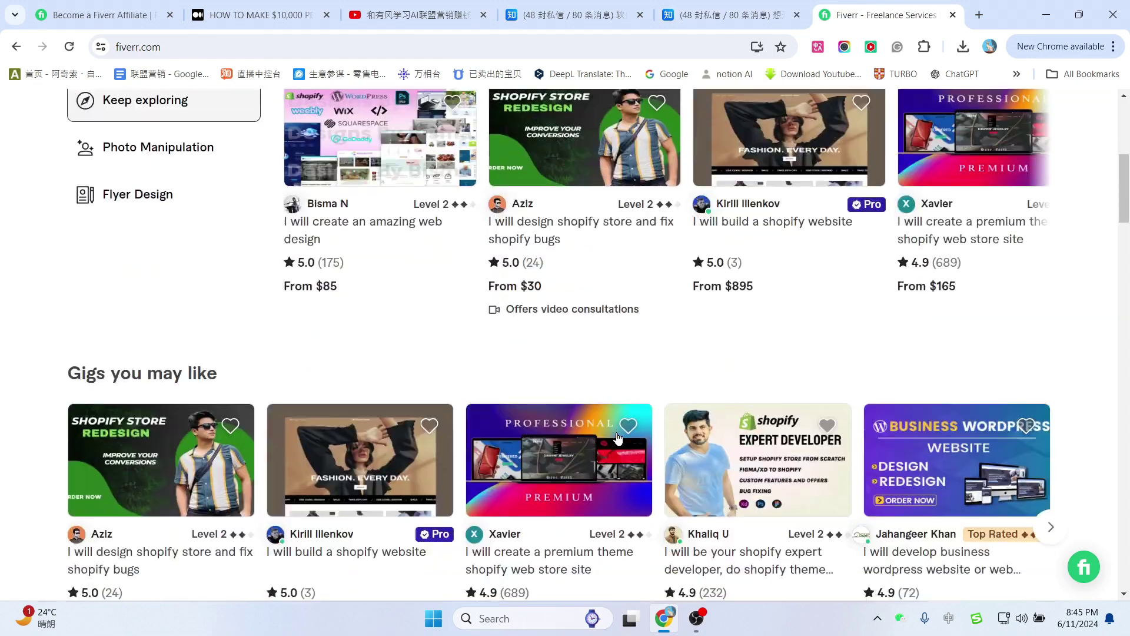
{"action": "scroll", "coordinate": [632, 431], "scroll_direction": "up", "scroll_amount": 7}
{"action": "left_click", "coordinate": [370, 119]}
{"action": "type", "text": "siof"}
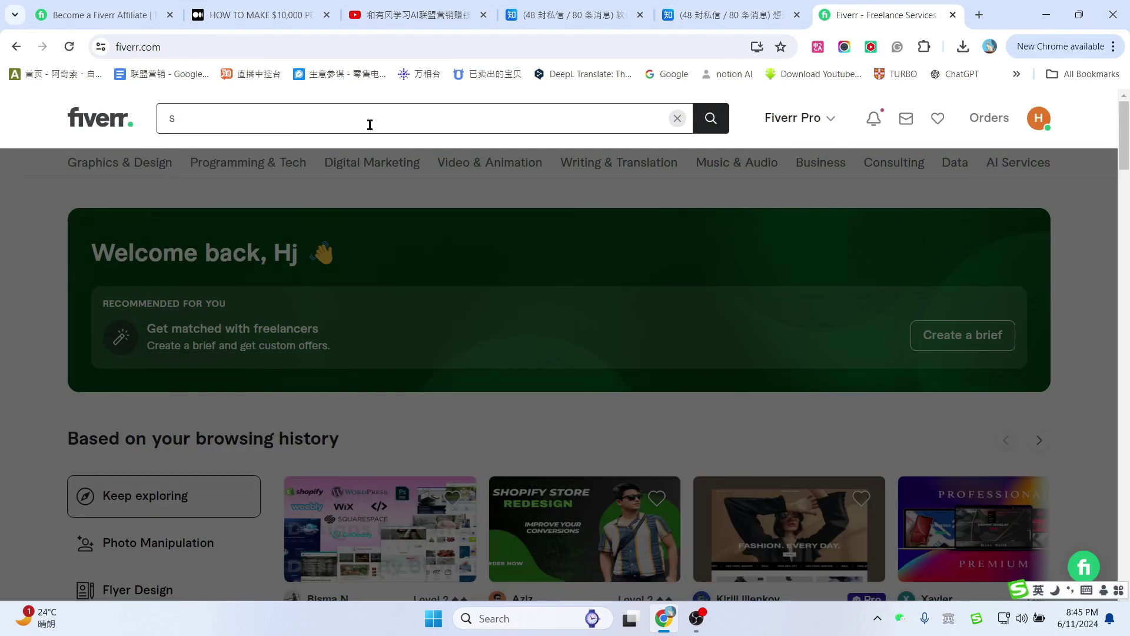
{"action": "key", "text": "Down"}
{"action": "key", "text": "Return"}
{"action": "scroll", "coordinate": [403, 331], "scroll_direction": "down", "scroll_amount": 2}
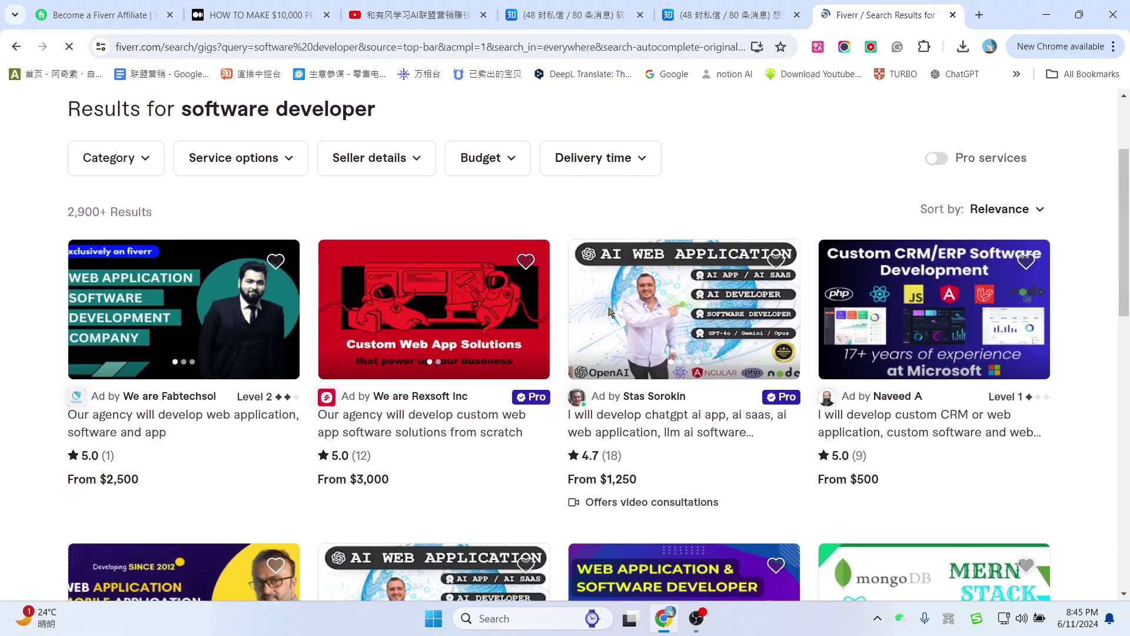
{"action": "scroll", "coordinate": [647, 342], "scroll_direction": "down", "scroll_amount": 1}
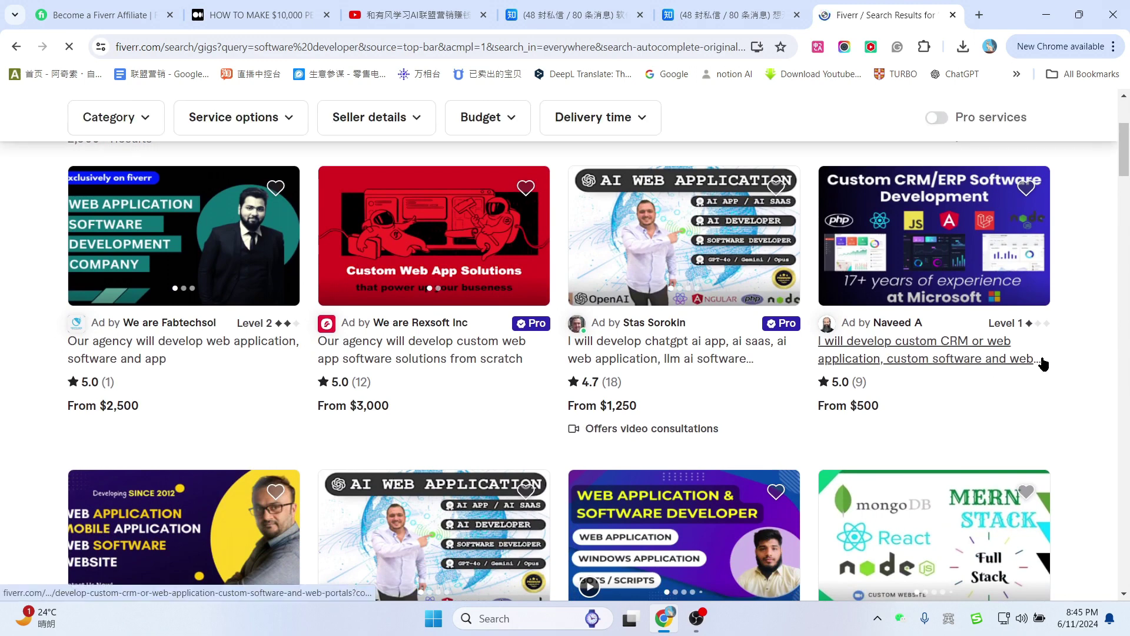
{"action": "scroll", "coordinate": [1069, 347], "scroll_direction": "up", "scroll_amount": 1}
Create Fiverr affiliate deep links with the software developer search page as landing page, and copy the Fiverr Marketplace link.
{"action": "left_click", "coordinate": [578, 46]}
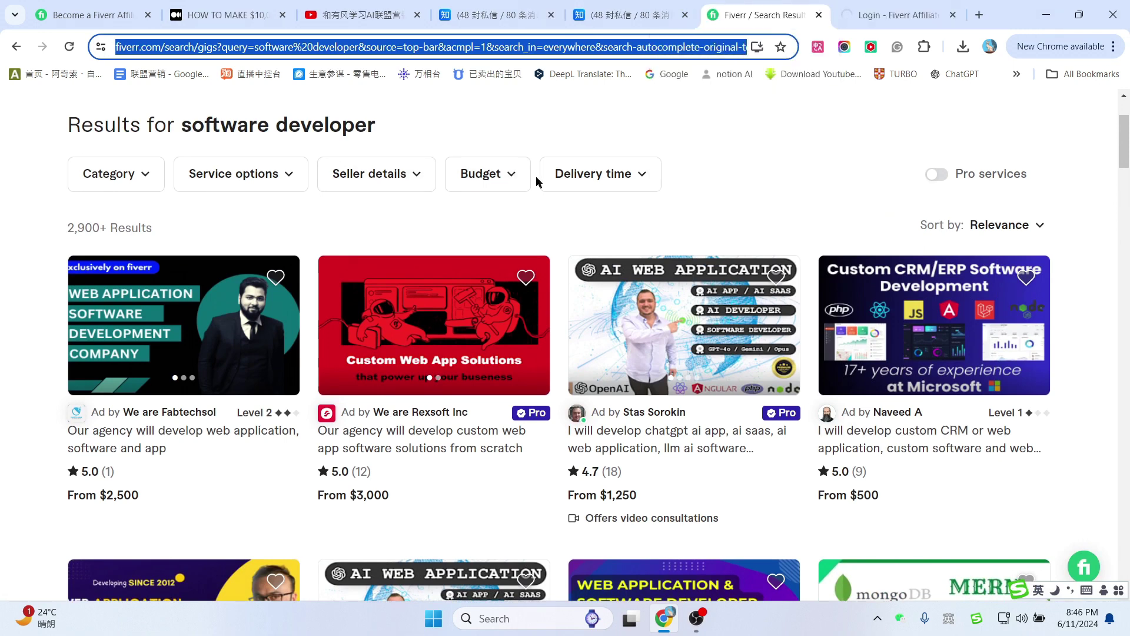
{"action": "left_click", "coordinate": [877, 12]}
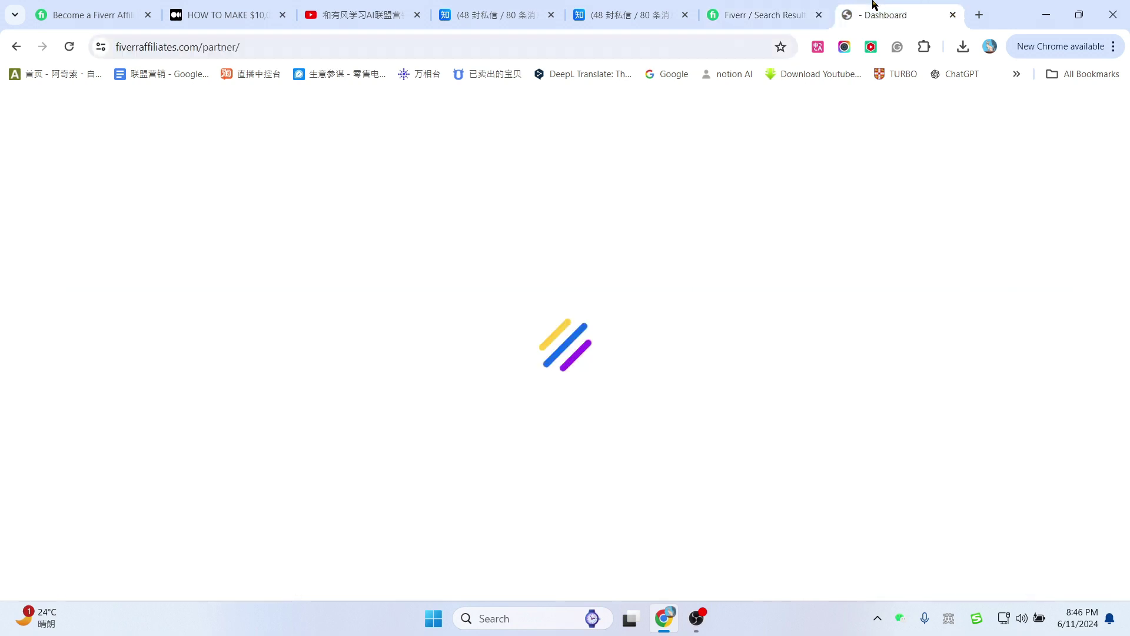
{"action": "left_click", "coordinate": [79, 179]}
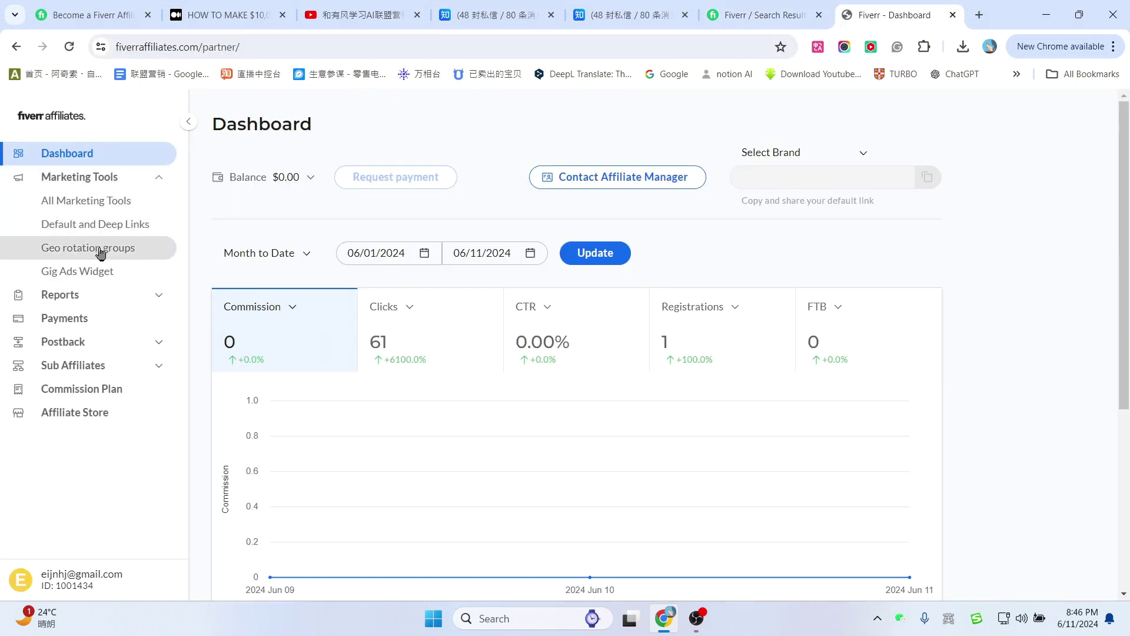
{"action": "left_click", "coordinate": [97, 228]}
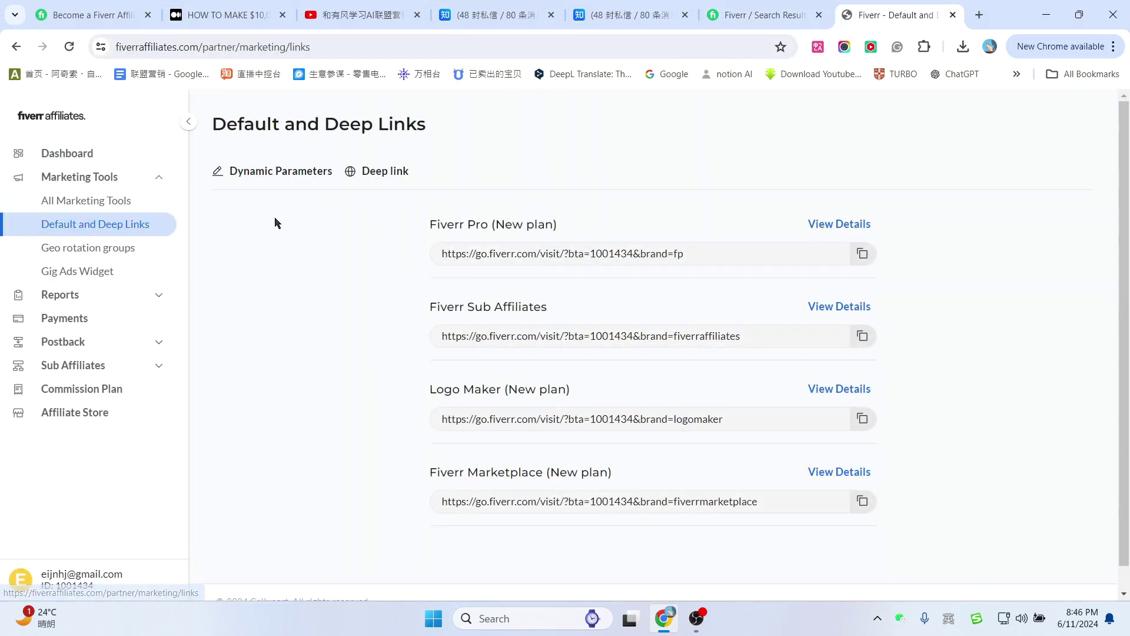
{"action": "left_click", "coordinate": [393, 173]}
{"action": "key", "text": "ctrl+v"}
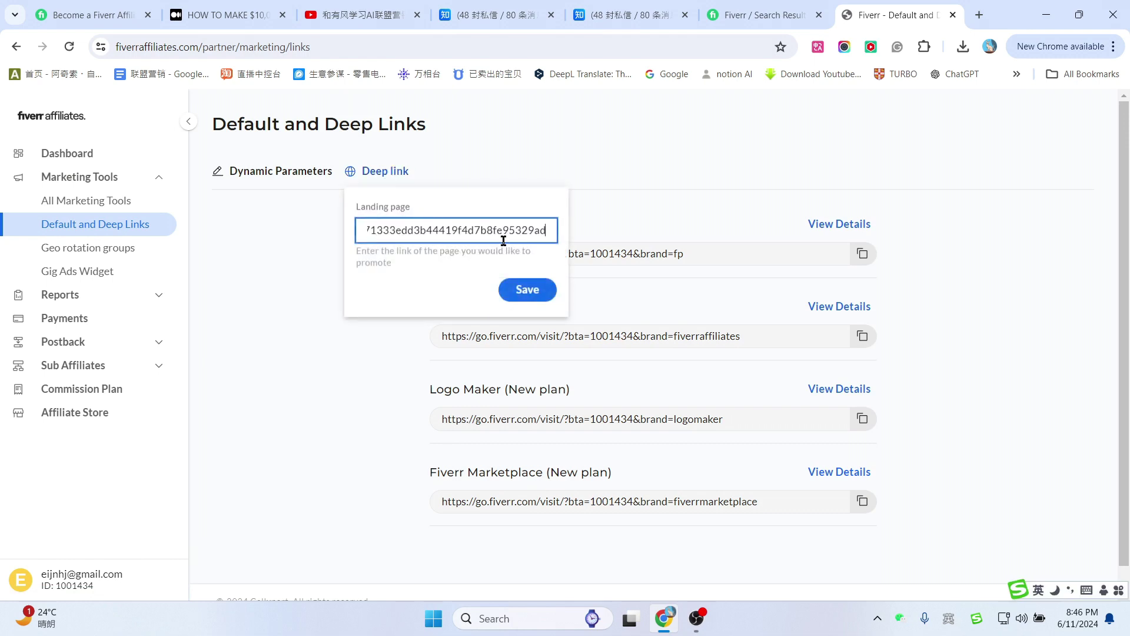
{"action": "left_click", "coordinate": [536, 291]}
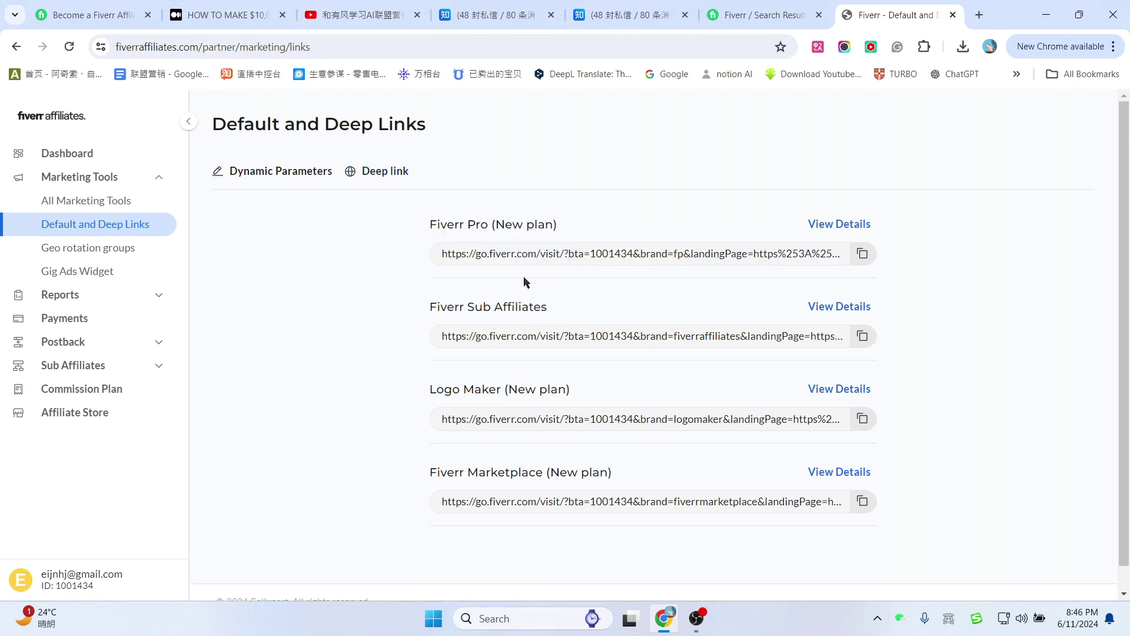
{"action": "left_click", "coordinate": [862, 504]}
Capture a screenshot of the software developer gig listings, insert it into the Zhihu answer, and copy the Fiverr Marketplace deep link again.
{"action": "key", "text": "ctrl+shift+Tab"}
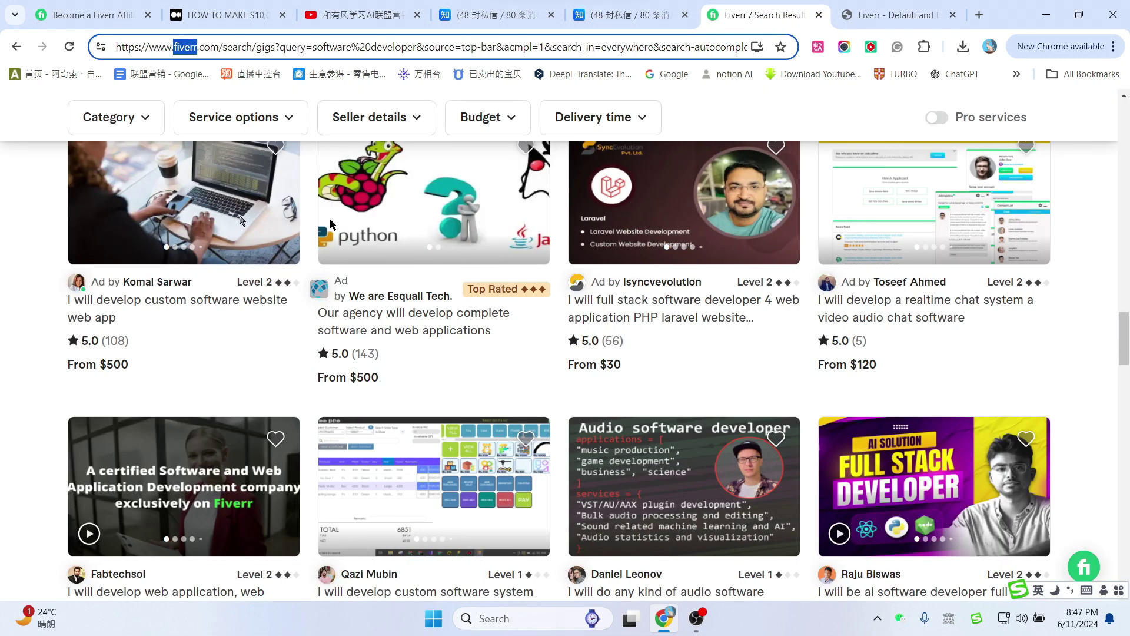
{"action": "key", "text": "super+shift+s"}
{"action": "left_click_drag", "start_coordinate": [42, 141], "coordinate": [1067, 601]}
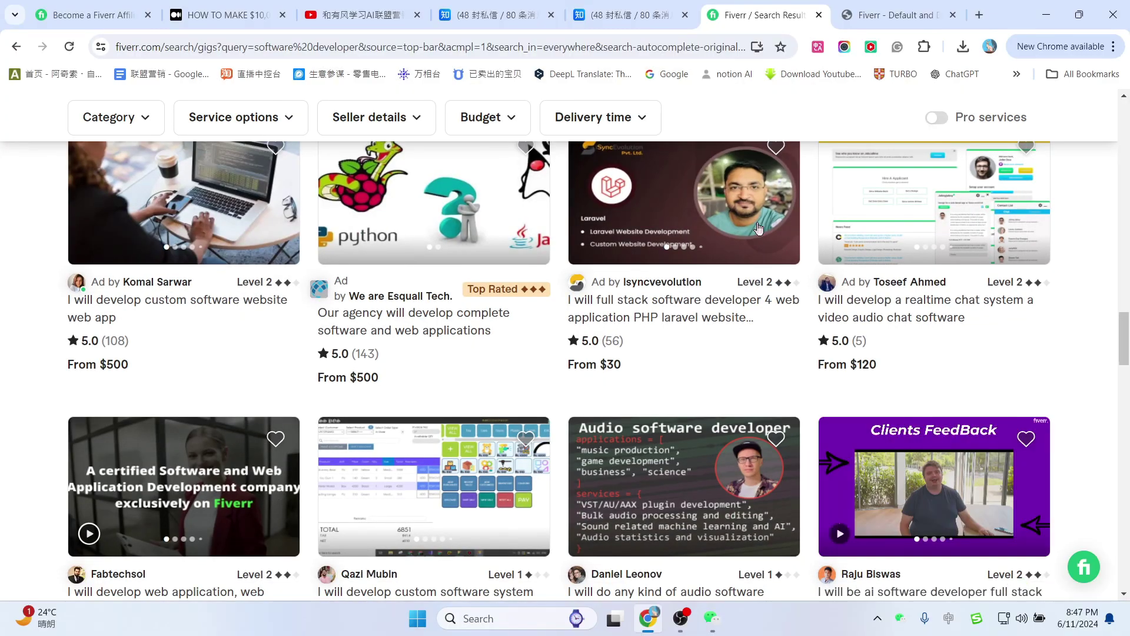
{"action": "left_click", "coordinate": [627, 6]}
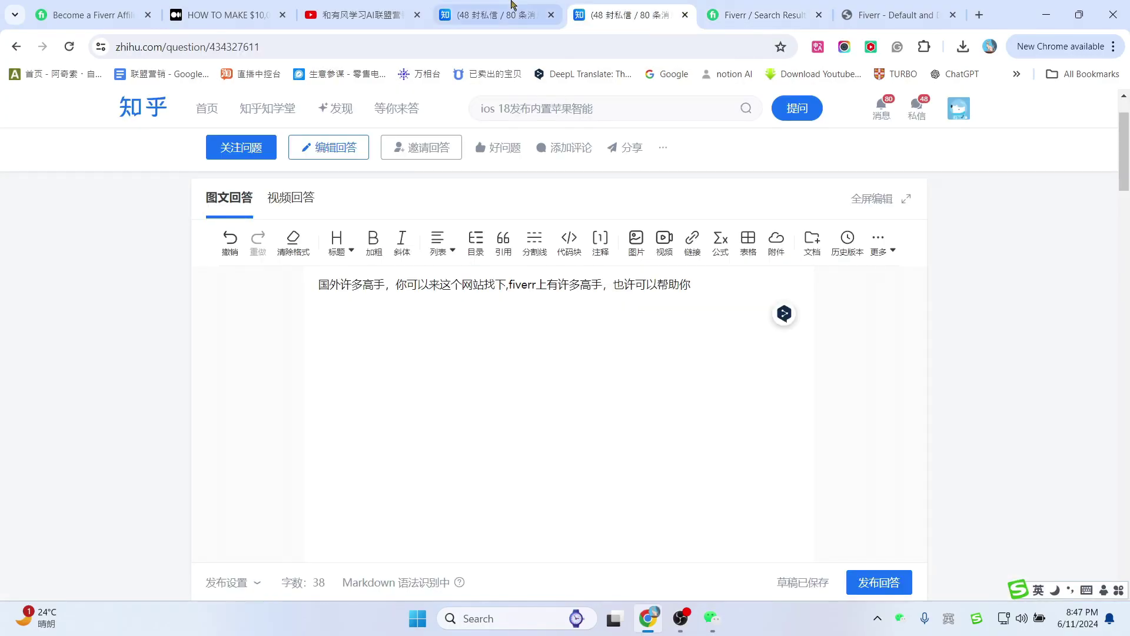
{"action": "left_click", "coordinate": [636, 237]}
{"action": "left_click", "coordinate": [892, 15]}
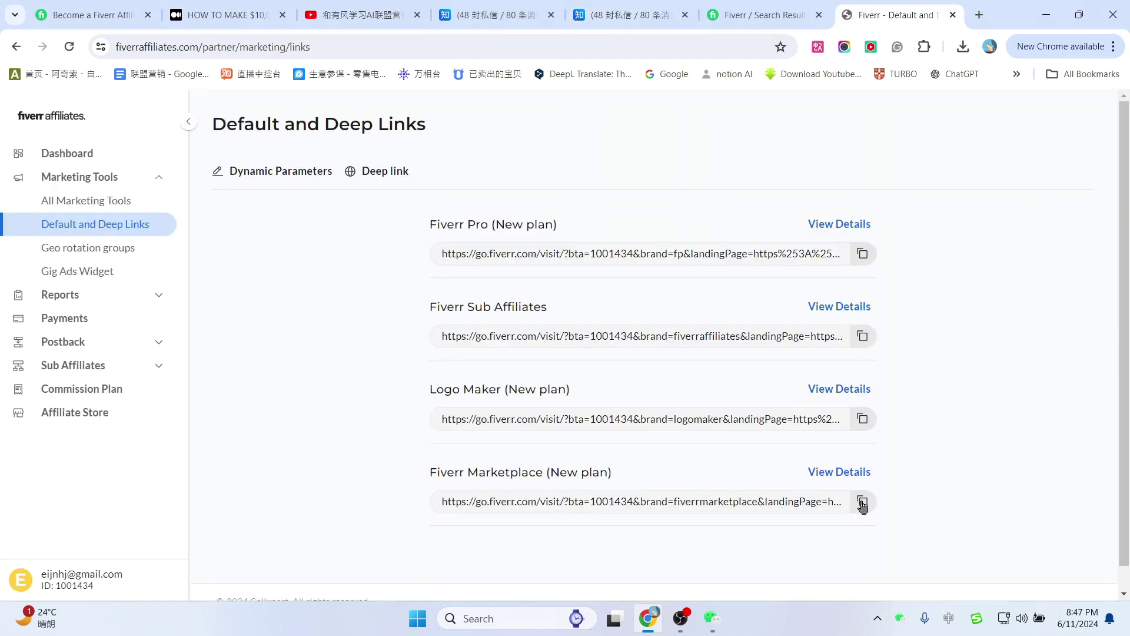
{"action": "left_click", "coordinate": [862, 502]}
{"action": "left_click", "coordinate": [627, 15]}
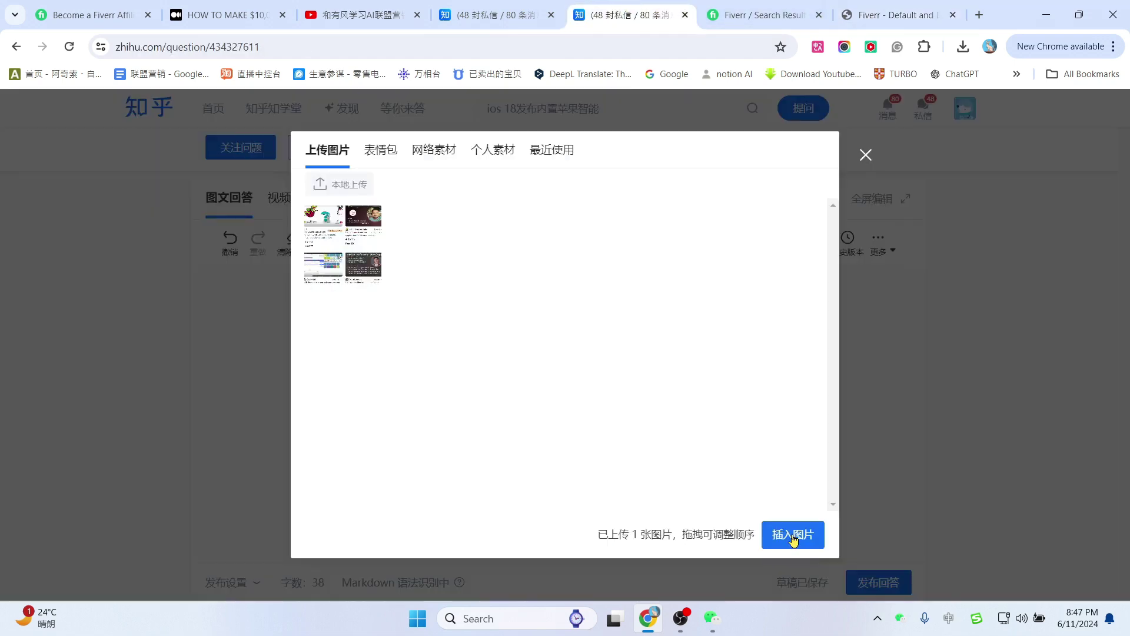
{"action": "left_click", "coordinate": [793, 535]}
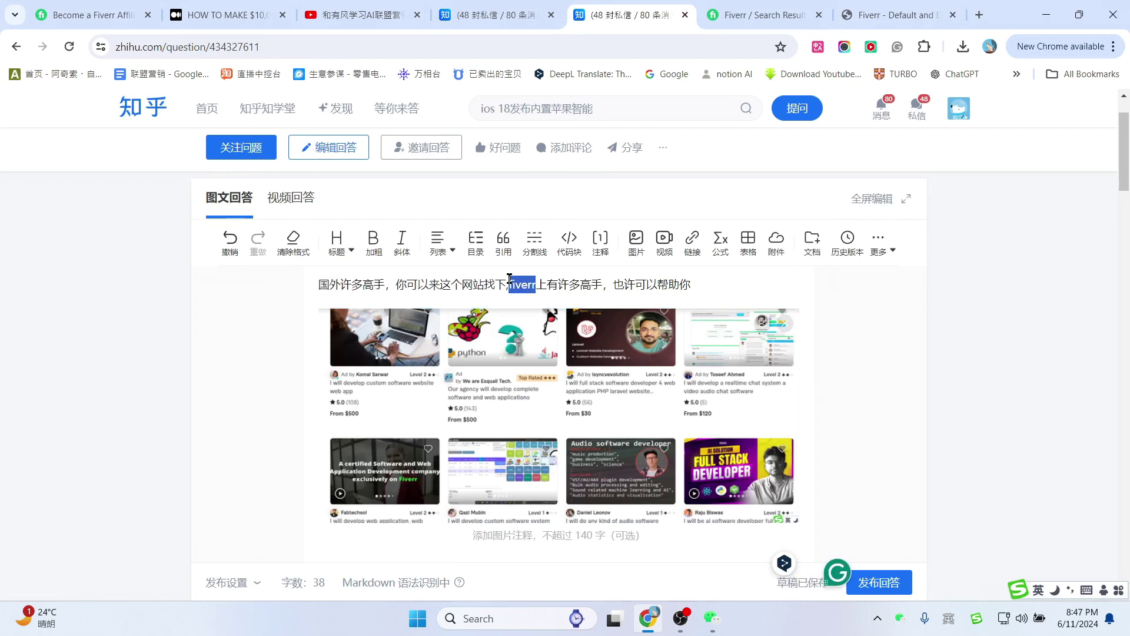
Link the word "fiverr" in the answer to the copied Marketplace deep link and publish the answer.
{"action": "left_click", "coordinate": [692, 241]}
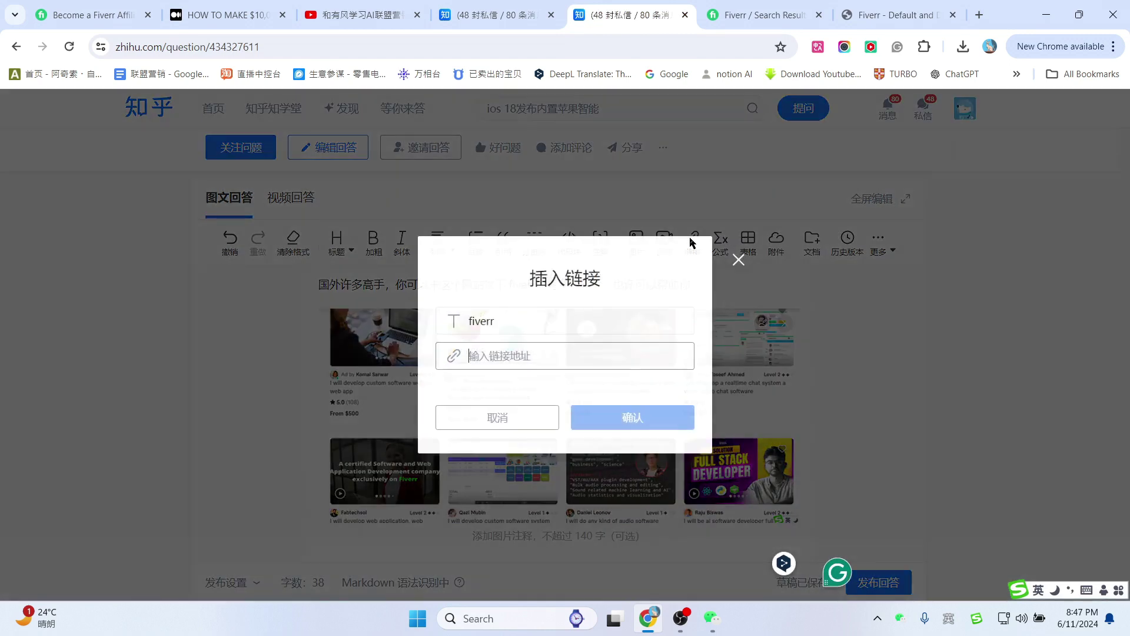
{"action": "key", "text": "ctrl+v"}
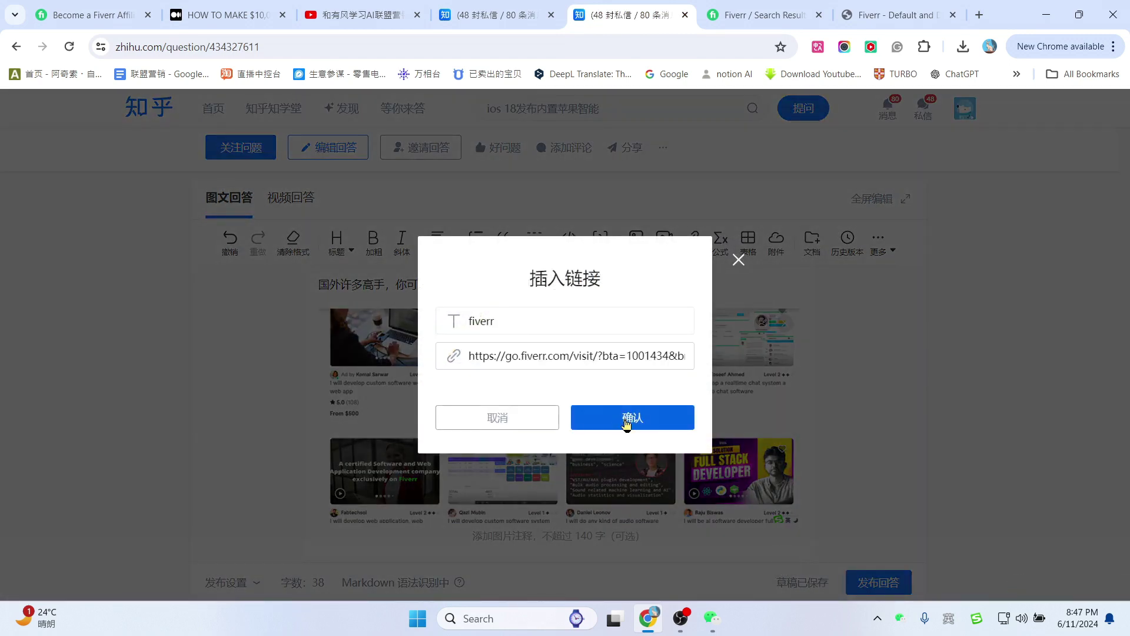
{"action": "left_click", "coordinate": [626, 423]}
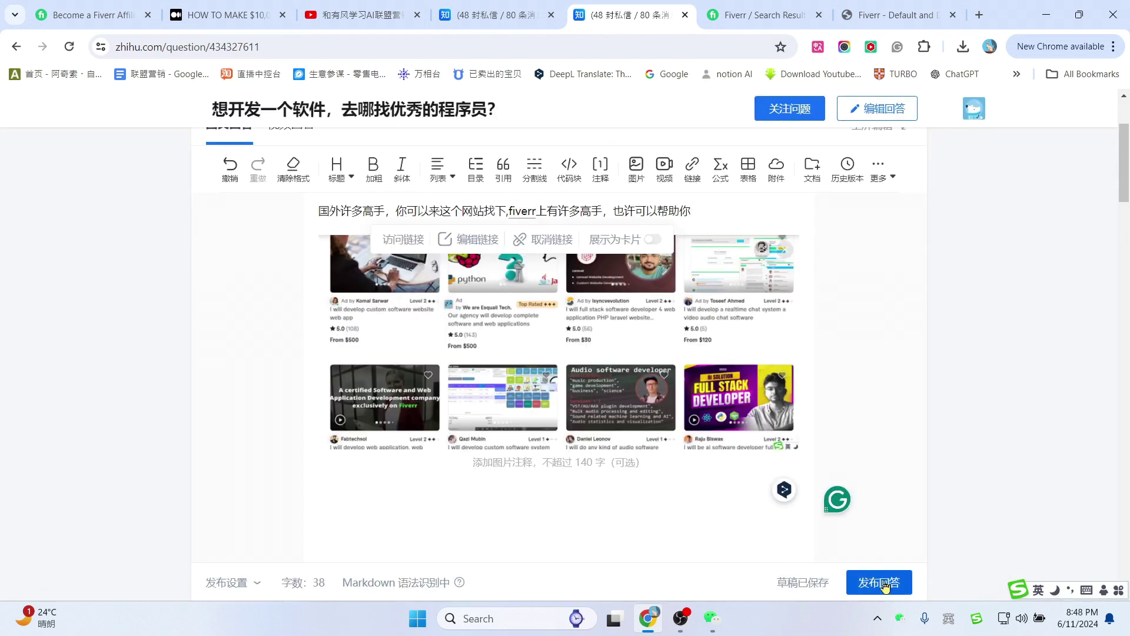
{"action": "left_click", "coordinate": [880, 583]}
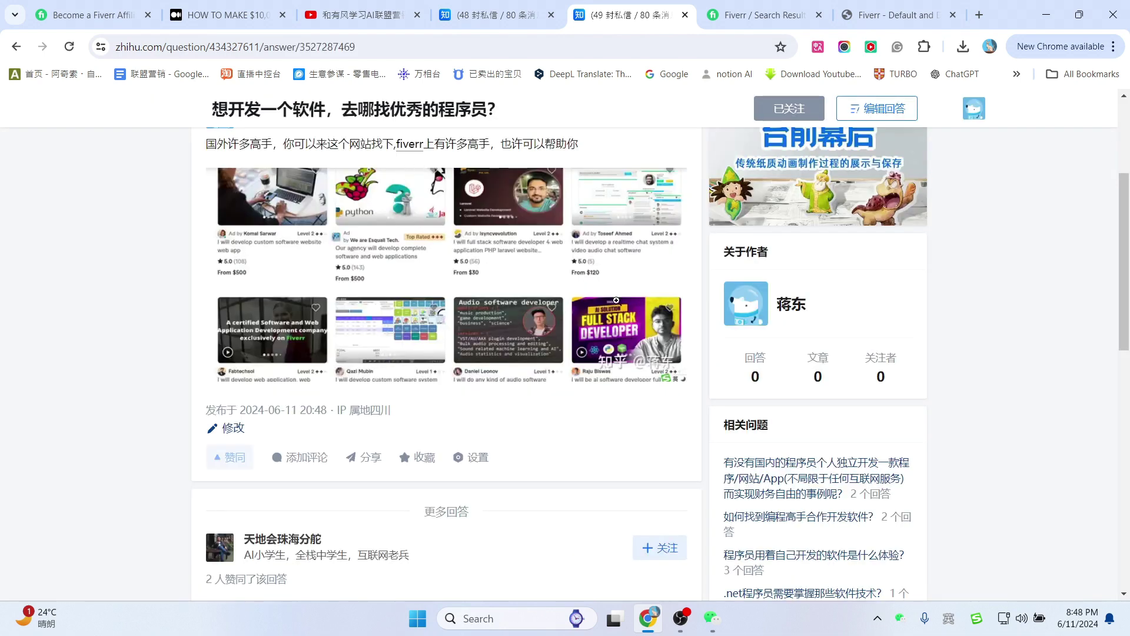
Check which page the fiverr link in the published answer opens, and look through the Zhihu results for "软件开发高手" for more questions.
{"action": "left_click", "coordinate": [408, 147]}
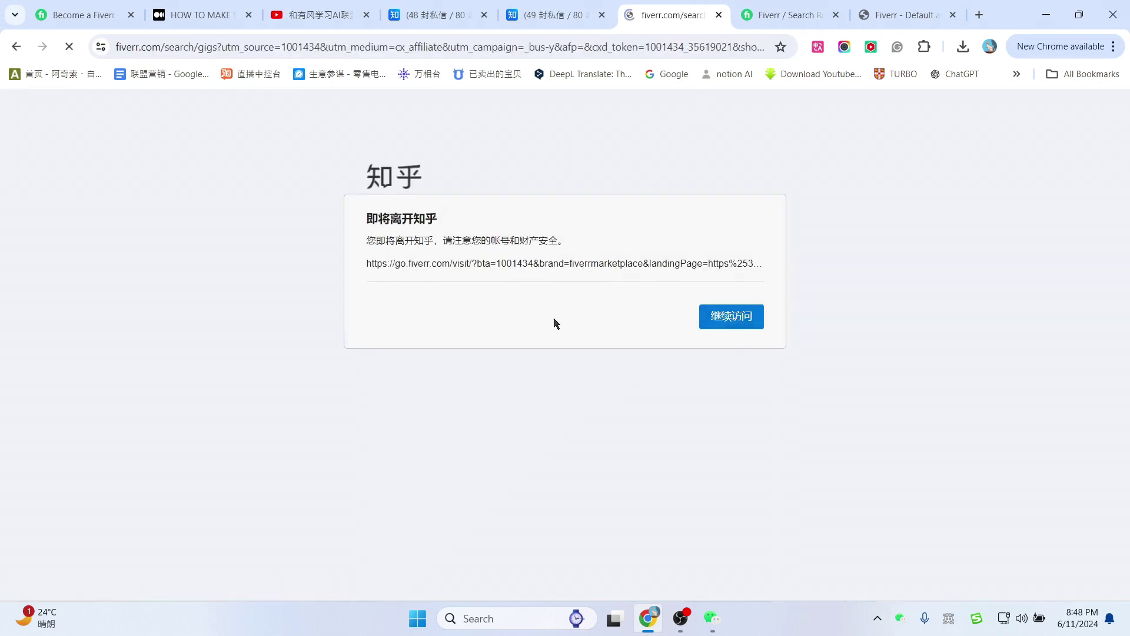
{"action": "scroll", "coordinate": [600, 215], "scroll_direction": "down", "scroll_amount": 2}
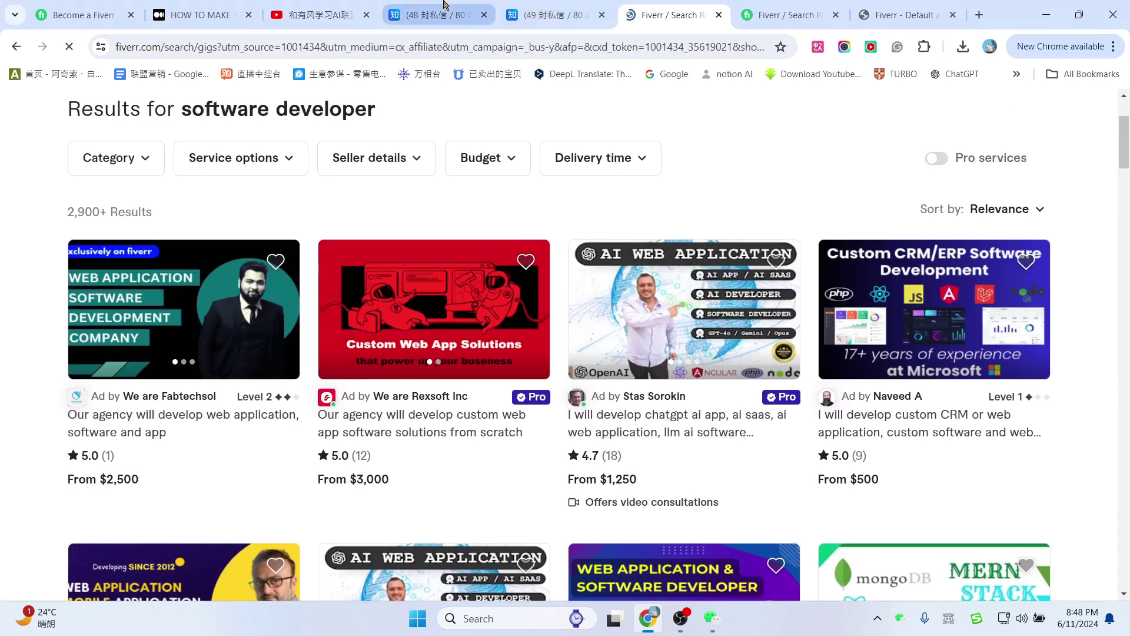
{"action": "left_click", "coordinate": [434, 14]}
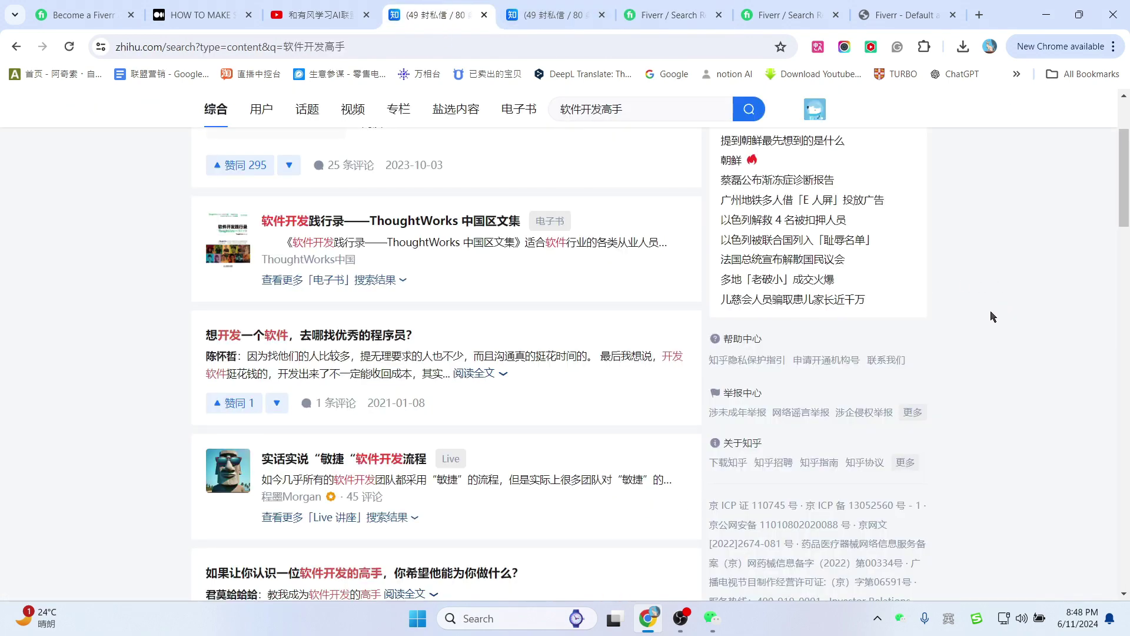
{"action": "scroll", "coordinate": [993, 316], "scroll_direction": "down", "scroll_amount": 7}
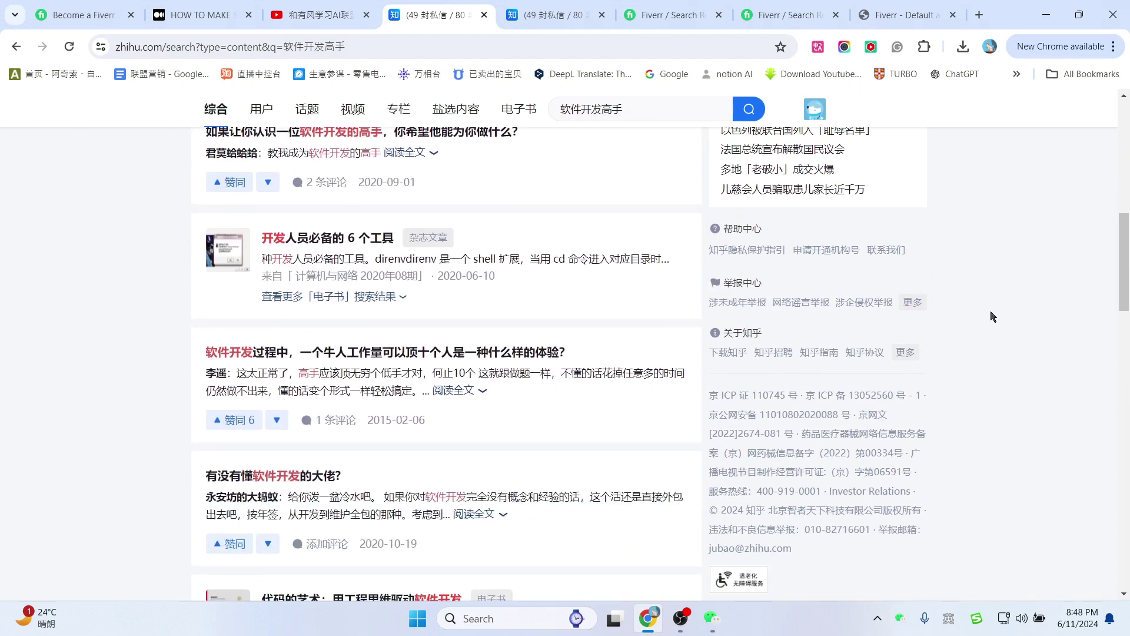
{"action": "scroll", "coordinate": [993, 316], "scroll_direction": "down", "scroll_amount": 4}
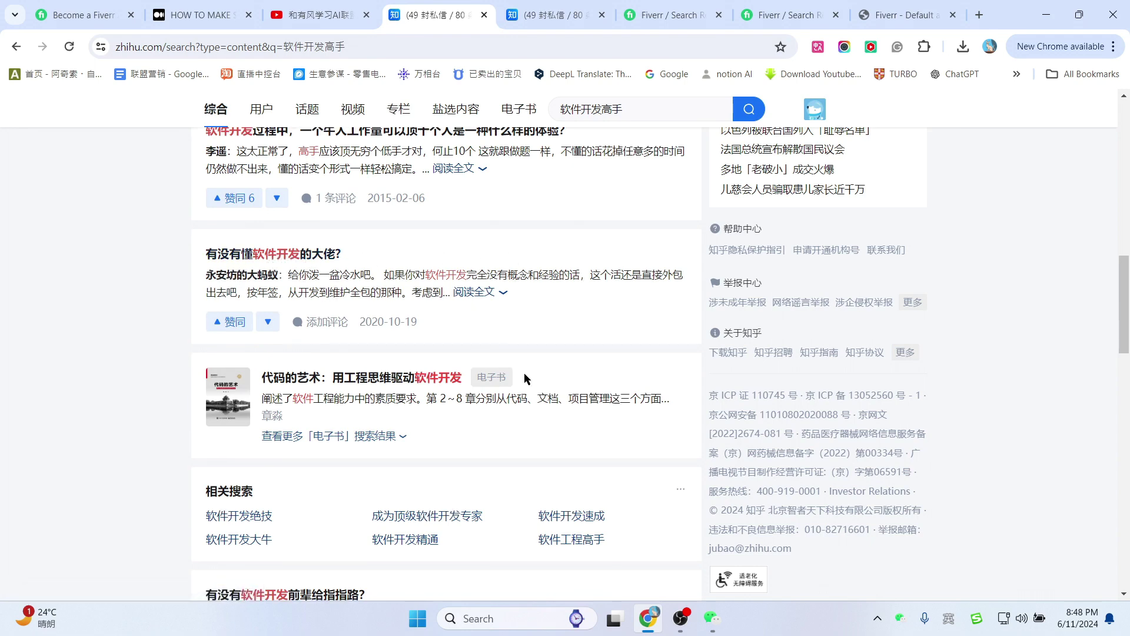
{"action": "scroll", "coordinate": [524, 376], "scroll_direction": "down", "scroll_amount": 5}
{"action": "scroll", "coordinate": [566, 401], "scroll_direction": "down", "scroll_amount": 6}
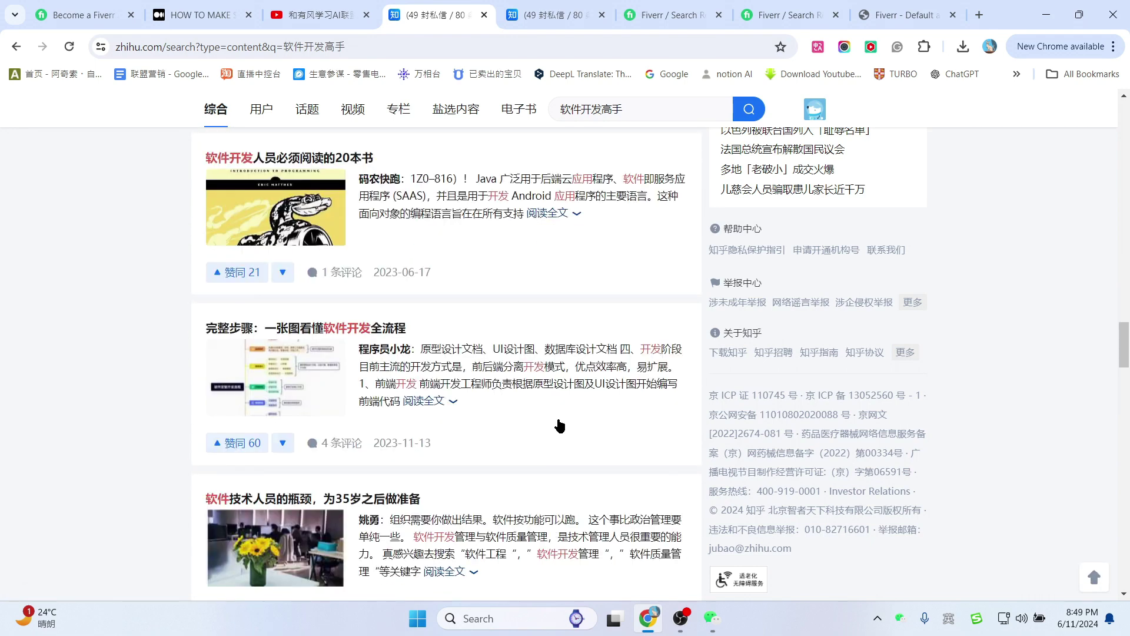
{"action": "scroll", "coordinate": [560, 425], "scroll_direction": "down", "scroll_amount": 7}
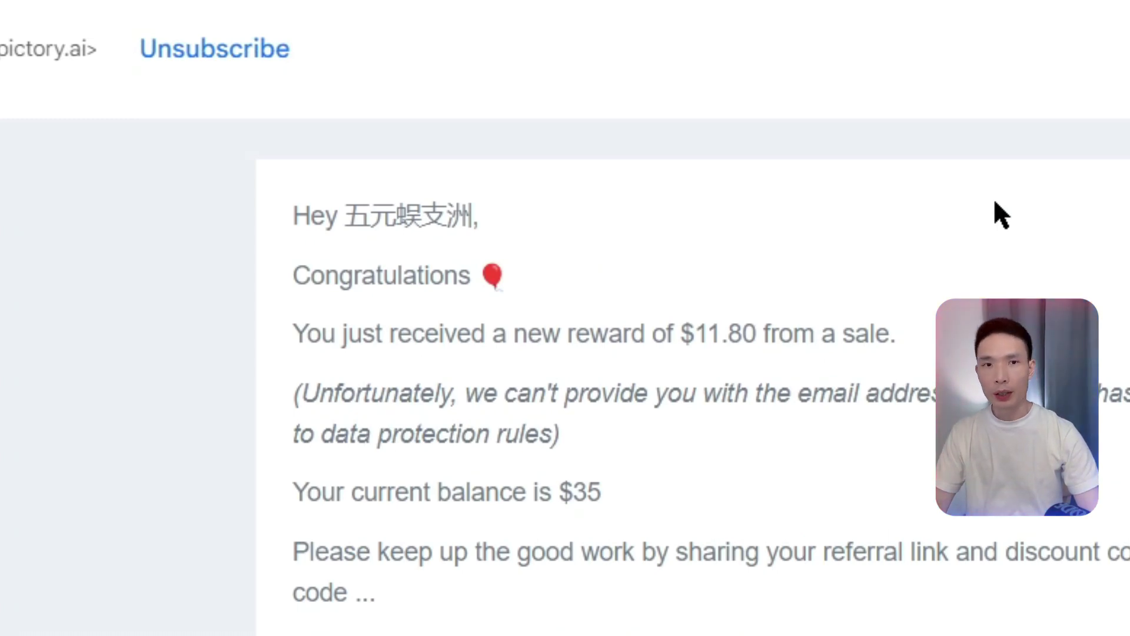
{"action": "scroll", "coordinate": [1001, 215], "scroll_direction": "down", "scroll_amount": 3}
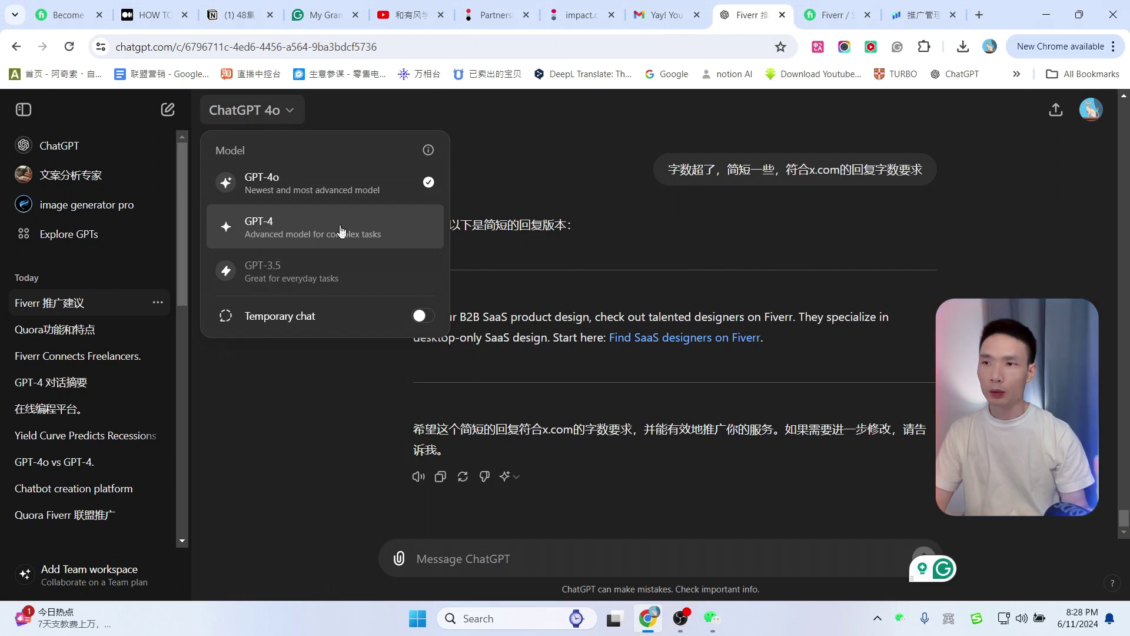
{"action": "left_click", "coordinate": [406, 15]}
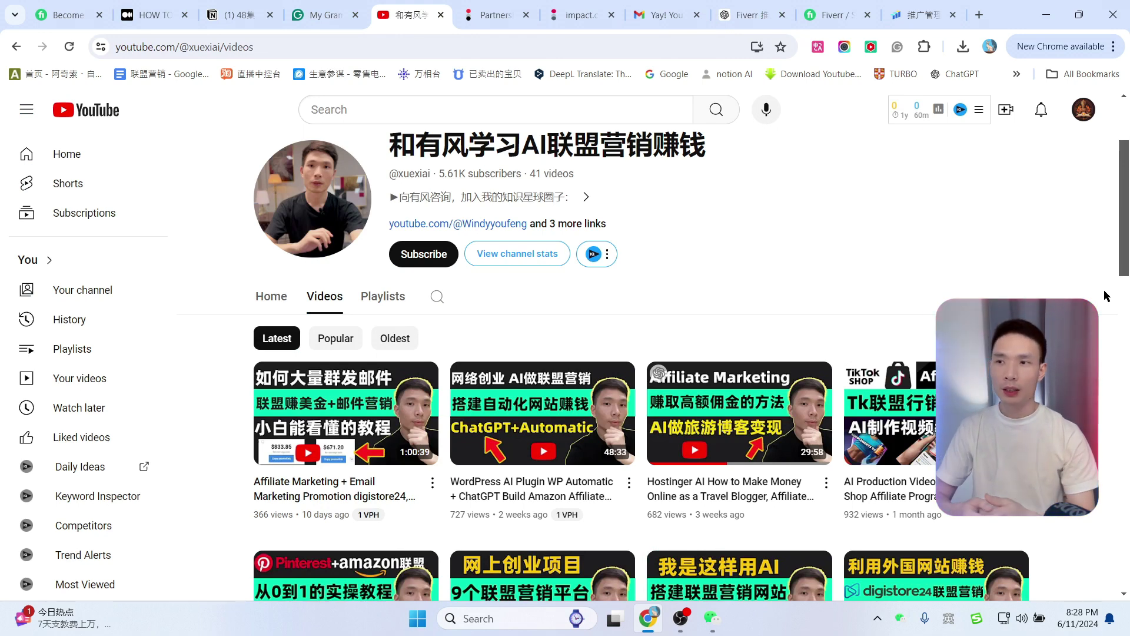
{"action": "left_click", "coordinate": [691, 620]}
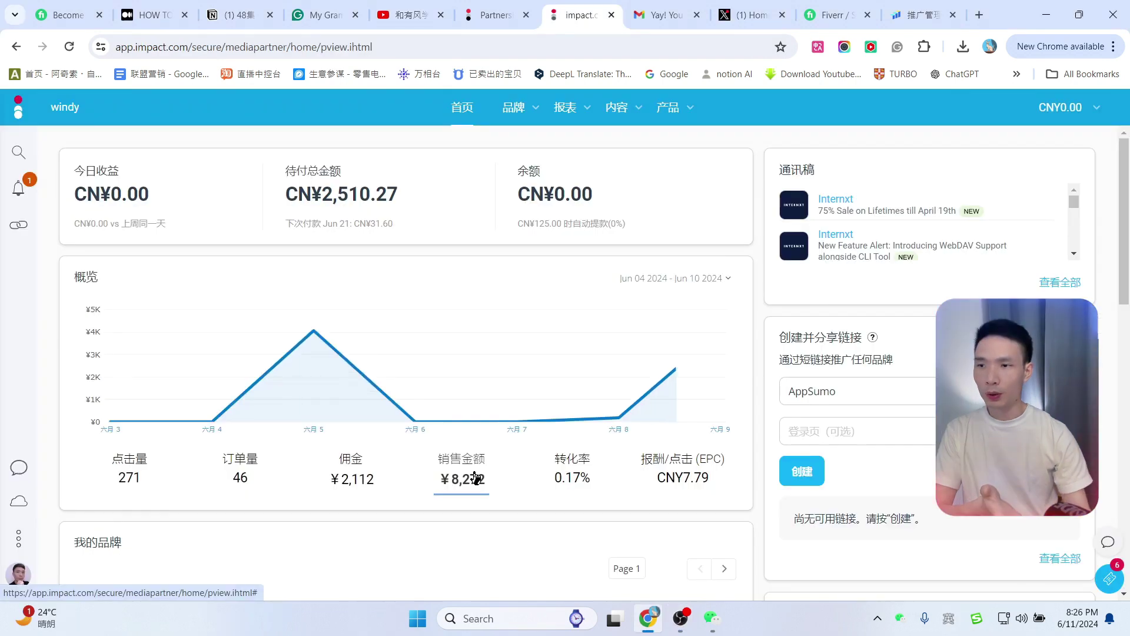
Show the commission chart on the impact.com dashboard, and revisit Fiverr's saas designer results, ChatGPT's model choices and the YouTube channel's videos.
{"action": "left_click", "coordinate": [354, 476]}
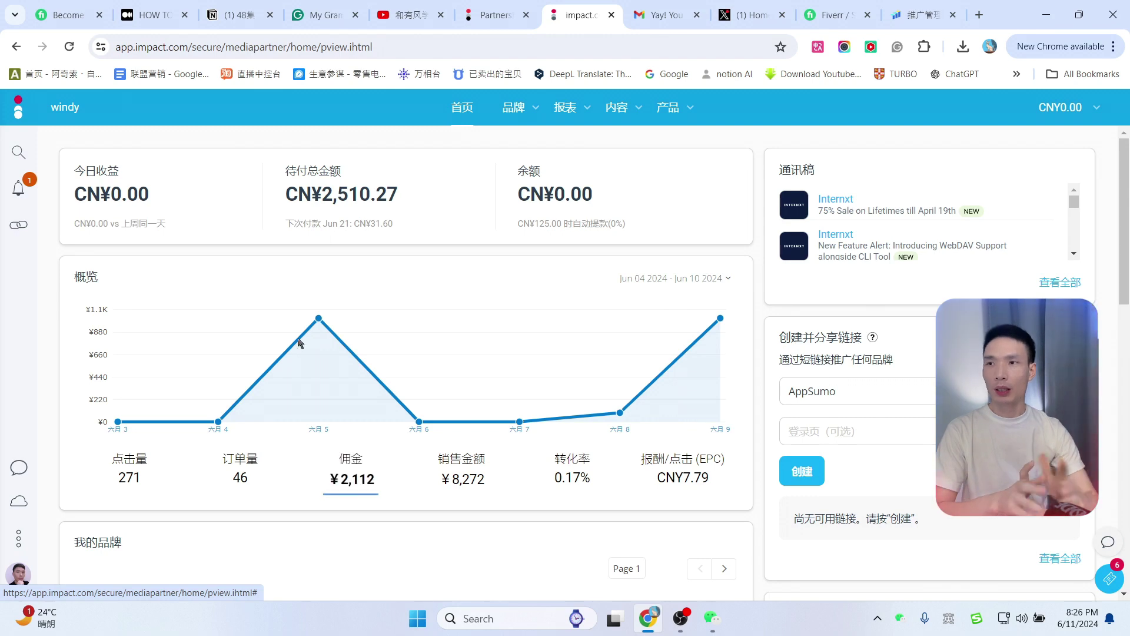
{"action": "left_click", "coordinate": [832, 15]}
{"action": "scroll", "coordinate": [1115, 291], "scroll_direction": "up", "scroll_amount": 4}
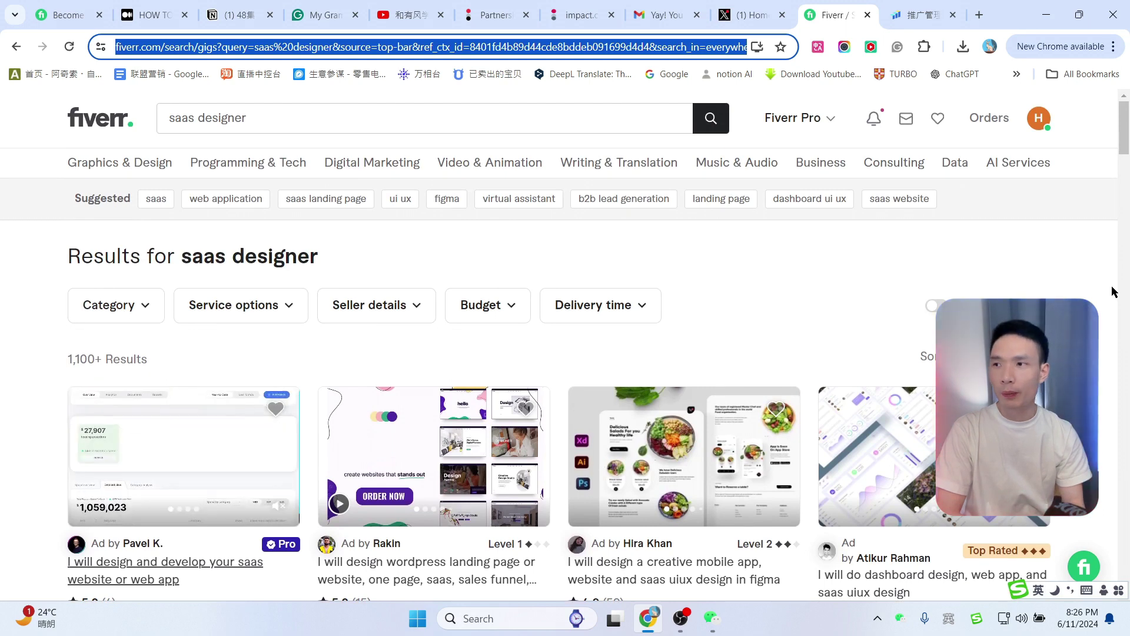
{"action": "left_click", "coordinate": [500, 14]}
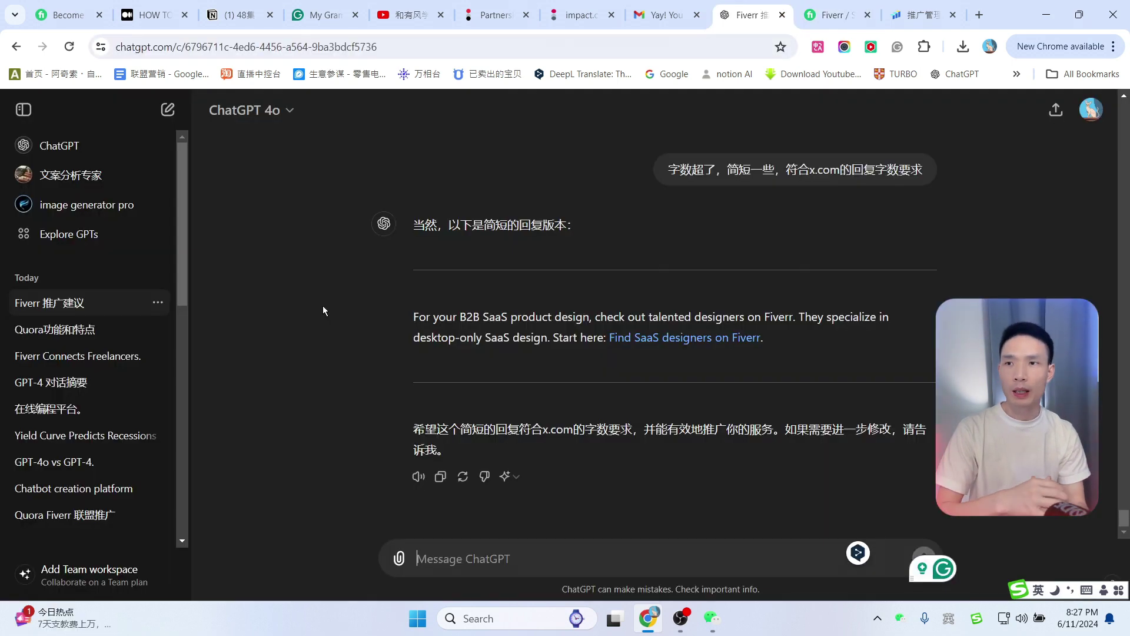
{"action": "left_click", "coordinate": [289, 111]}
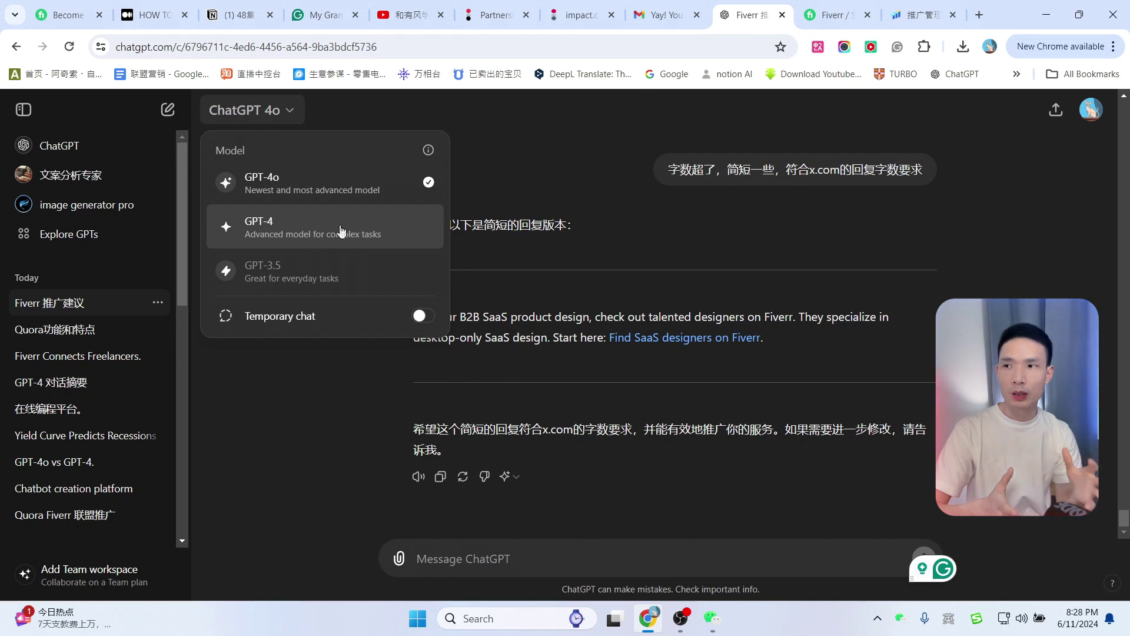
{"action": "left_click", "coordinate": [407, 15]}
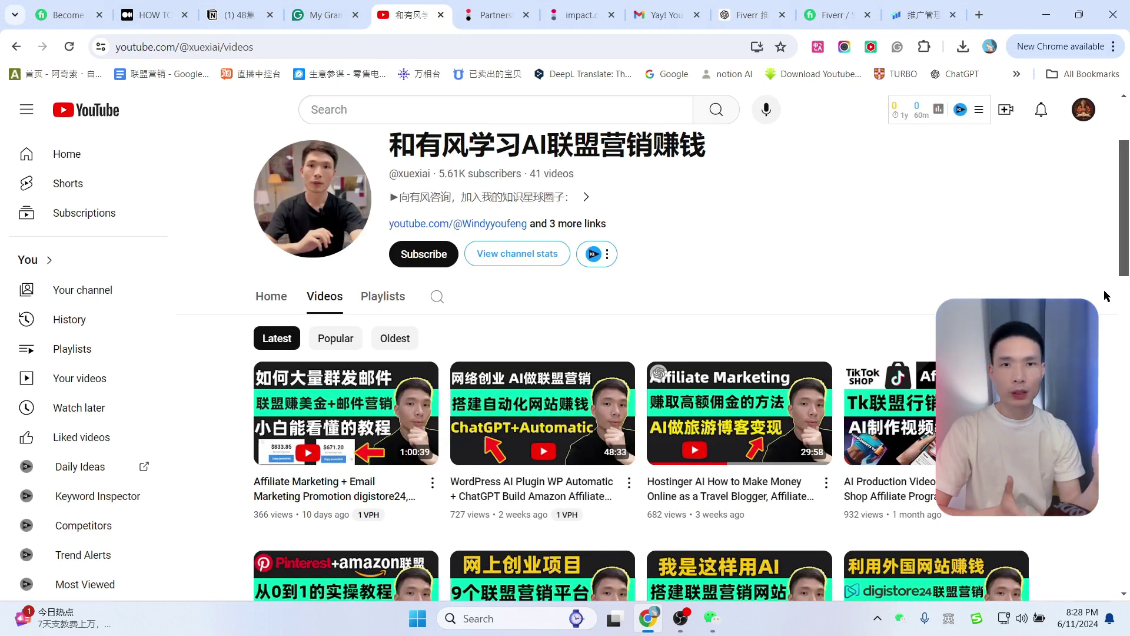